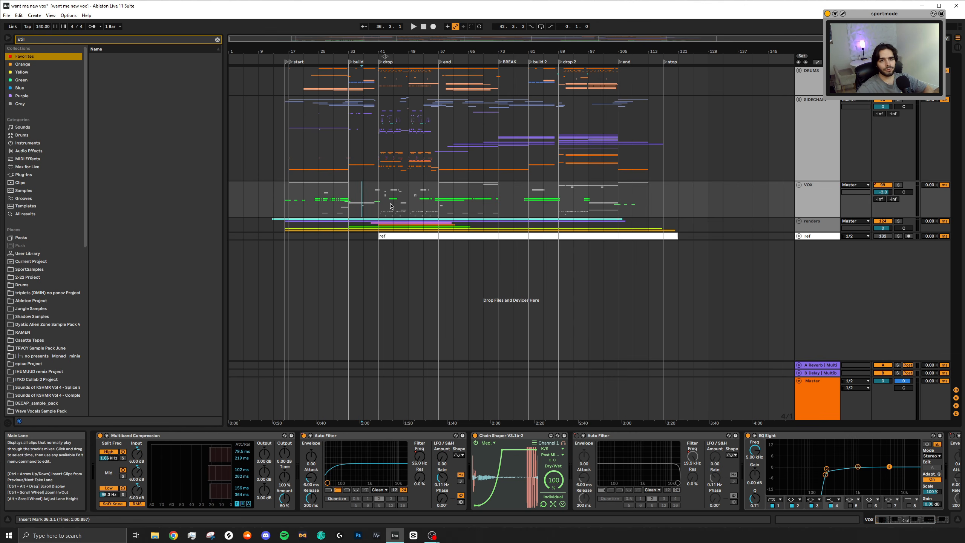
Look over the vocal clips in the arrangement from the build through the drop to the end section.
click(365, 197)
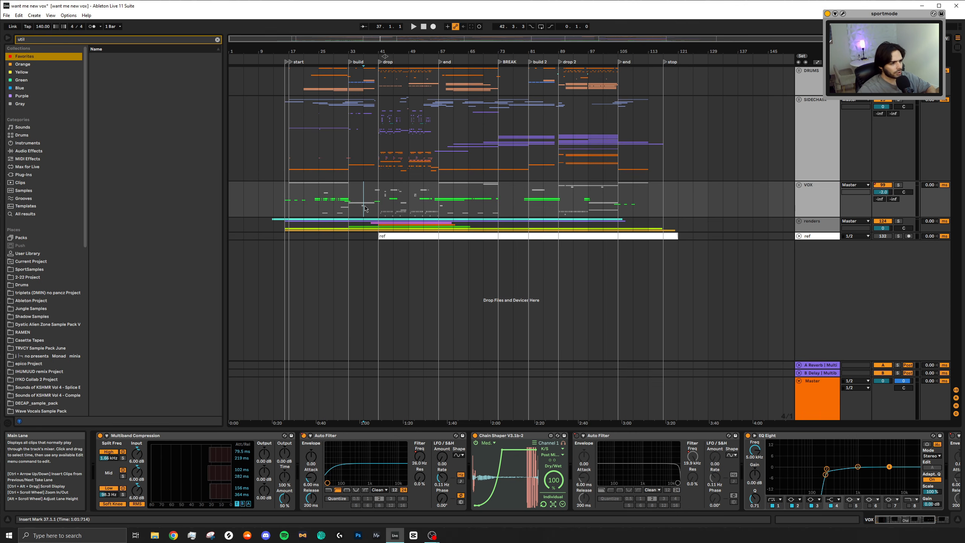
ctrl+scroll(365, 208, up, 5)
click(420, 195)
ctrl+scroll(420, 195, down, 5)
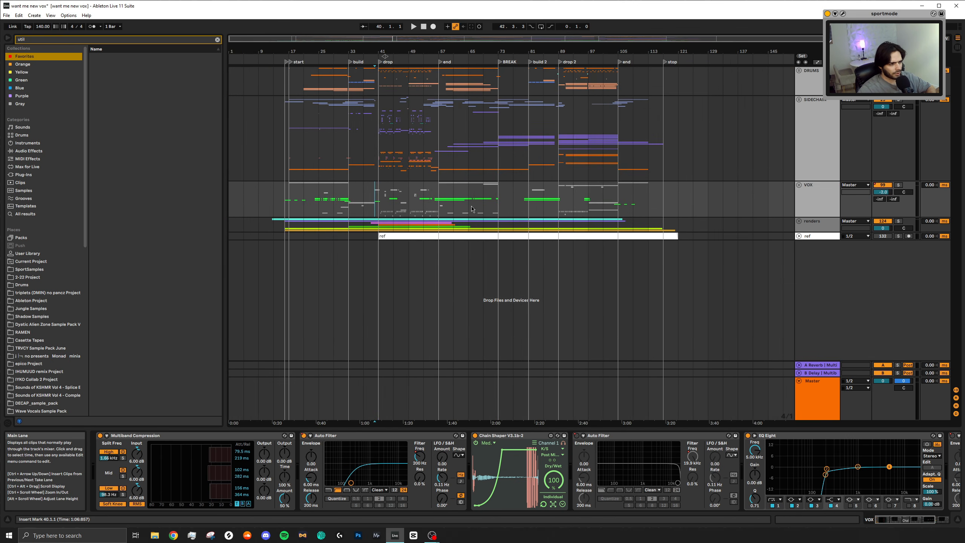
ctrl+scroll(573, 196, up, 5)
ctrl+scroll(562, 197, down, 5)
click(434, 216)
ctrl+scroll(434, 216, up, 5)
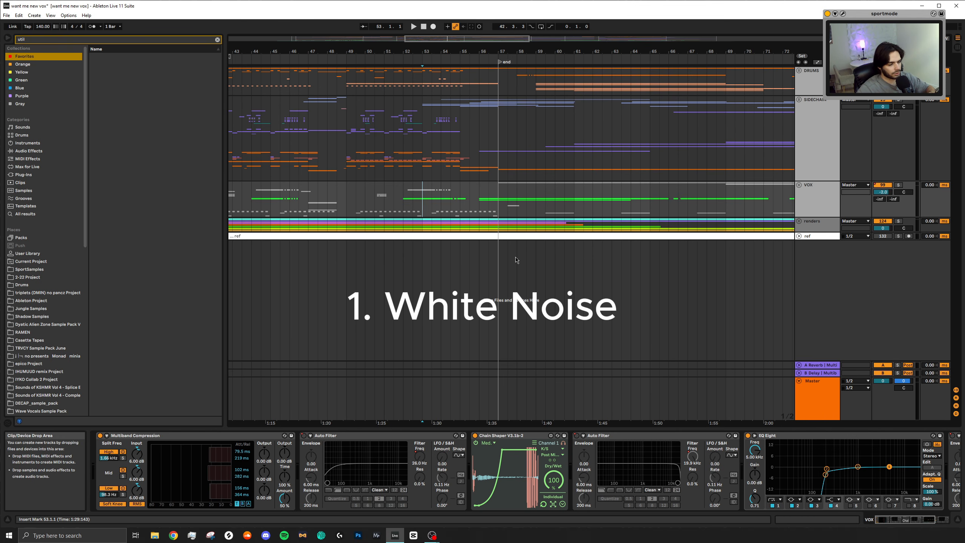
ctrl+scroll(549, 156, down, 5)
ctrl+scroll(449, 145, up, 5)
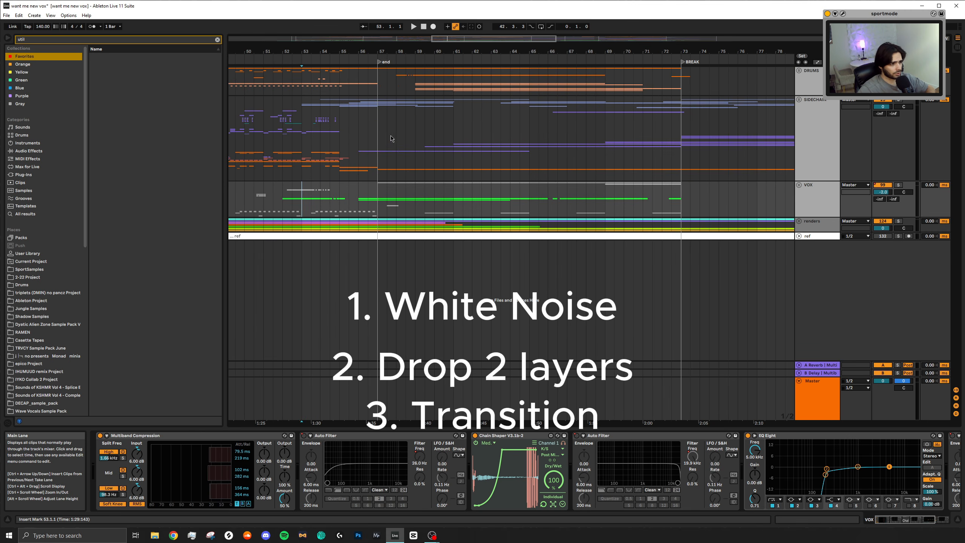
Place the playhead at the start of the build section and play the arrangement into the drop.
drag(329, 138, 426, 161)
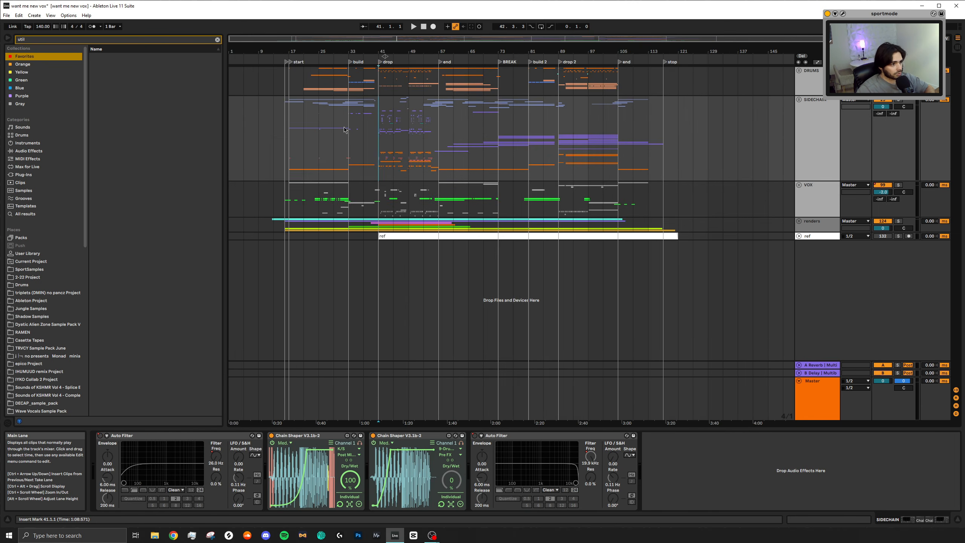
ctrl+scroll(354, 139, up, 5)
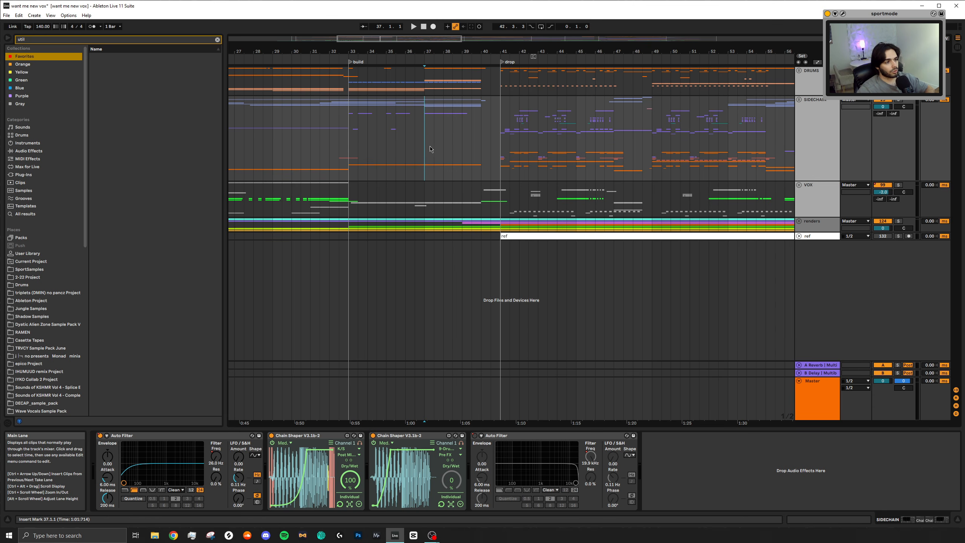
click(355, 148)
key(space)
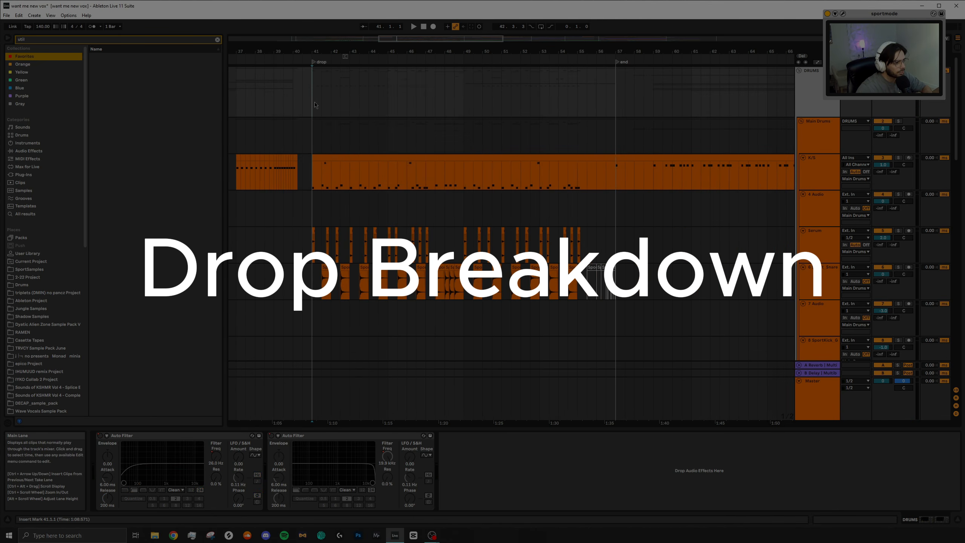
Play the project from the drop marker at bar 41 while viewing the kick, Serum and snare clips.
scroll(314, 104, up, 5)
scroll(334, 129, left, 3)
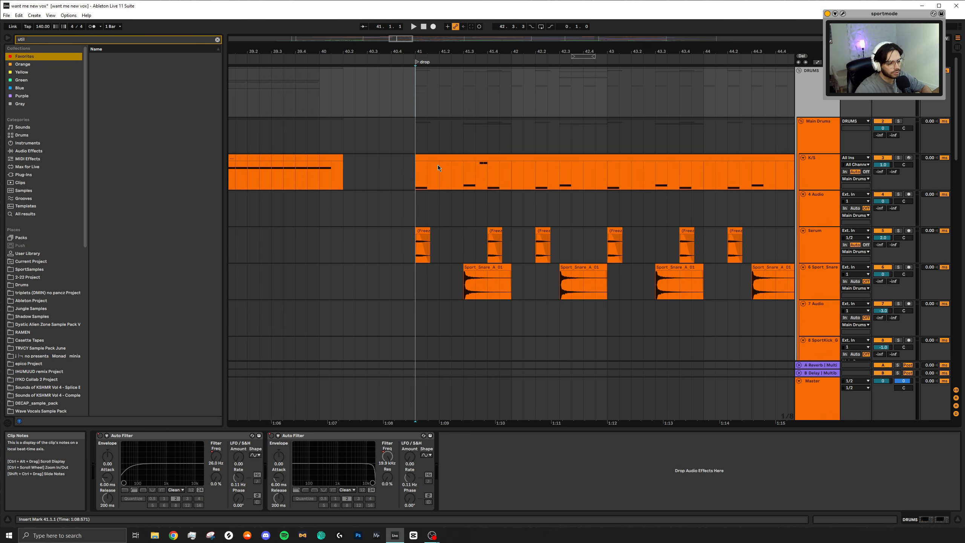
key(space)
scroll(498, 181, down, 1)
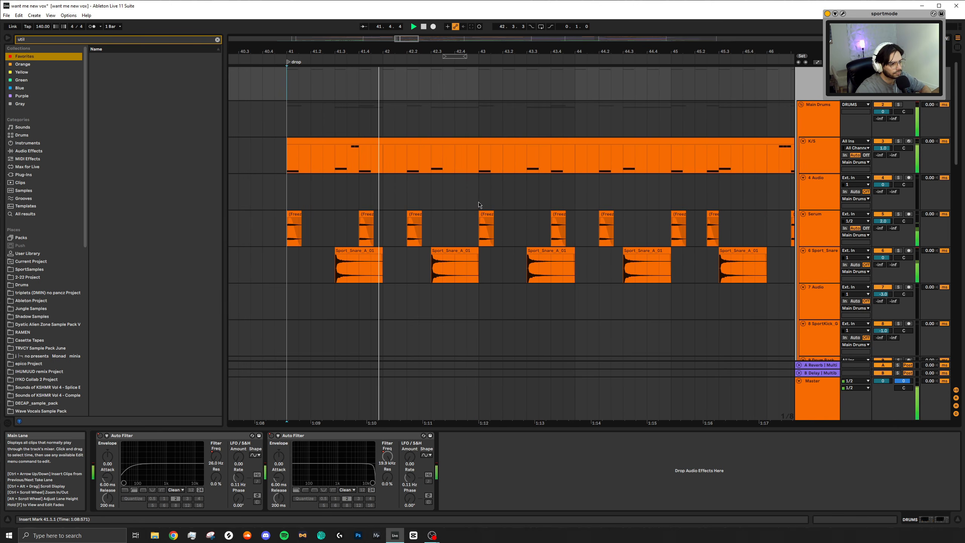
scroll(452, 190, left, 3)
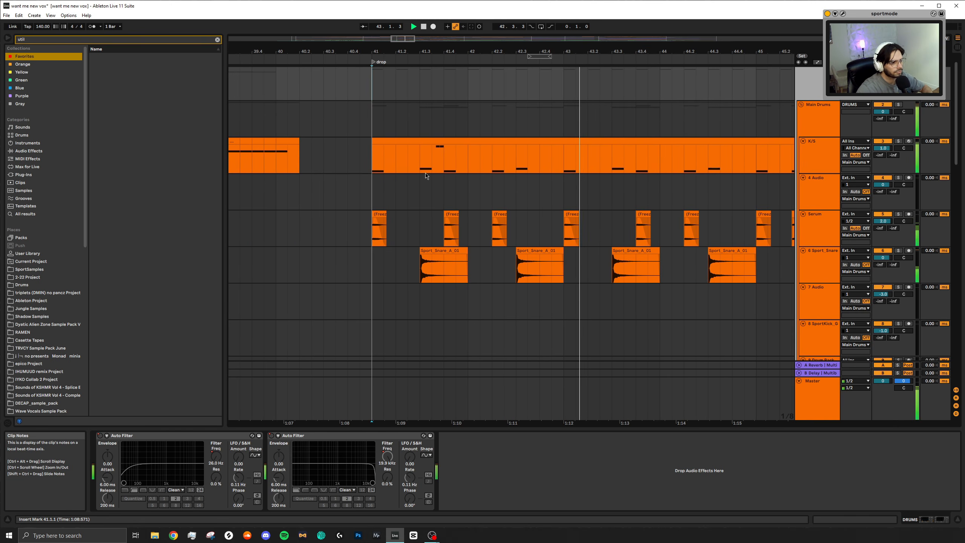
Select the K/S clip at the drop and inspect the kick layers and effects in its Drum Rack chain.
click(374, 145)
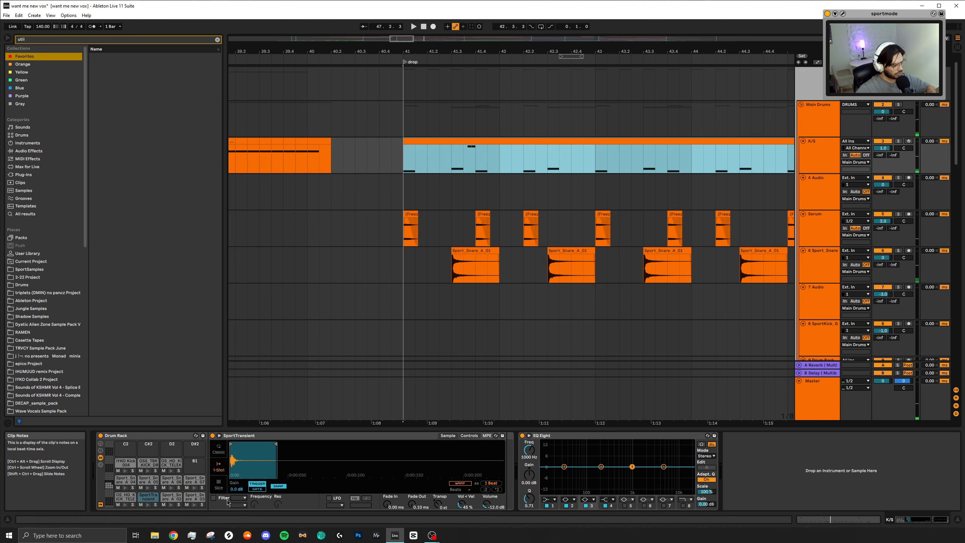
key(space)
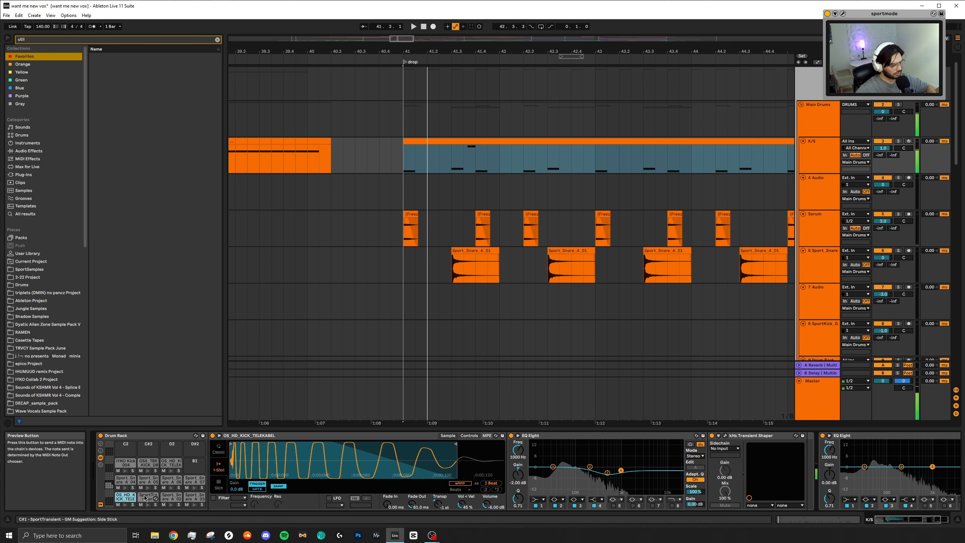
scroll(716, 447, right, 2)
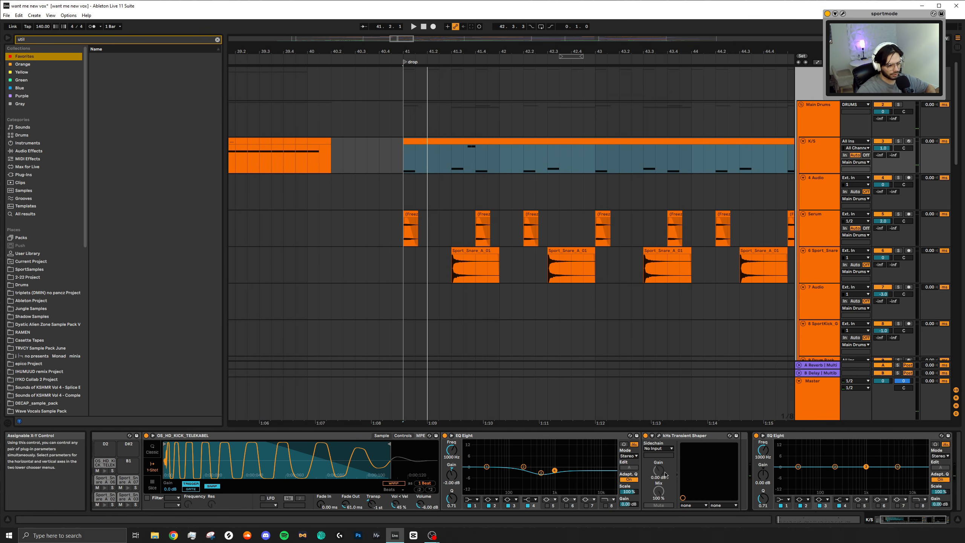
scroll(715, 448, left, 2)
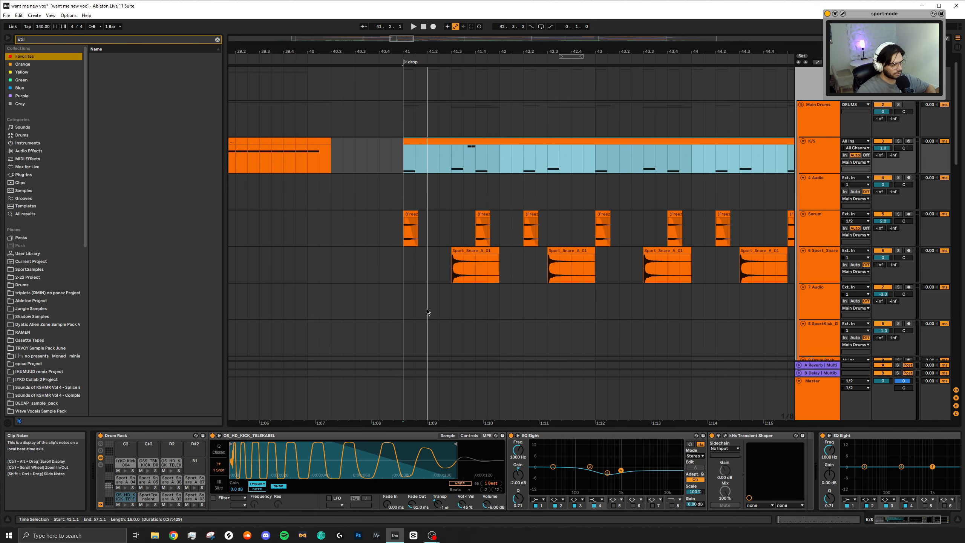
Solo the Sport_Snare track and play its first Sport_Snare_A_01 clip in the drop.
click(453, 258)
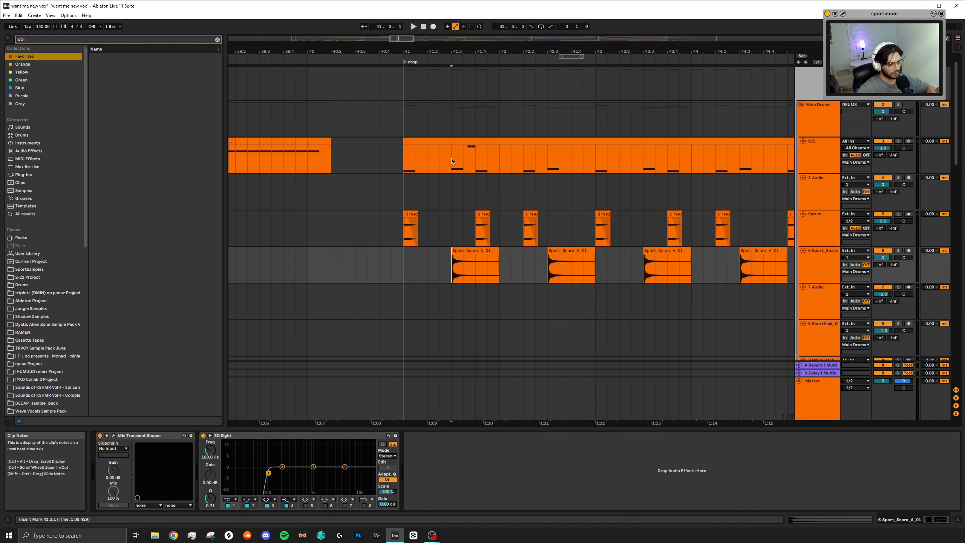
scroll(470, 252, down, 2)
scroll(470, 252, down, 1)
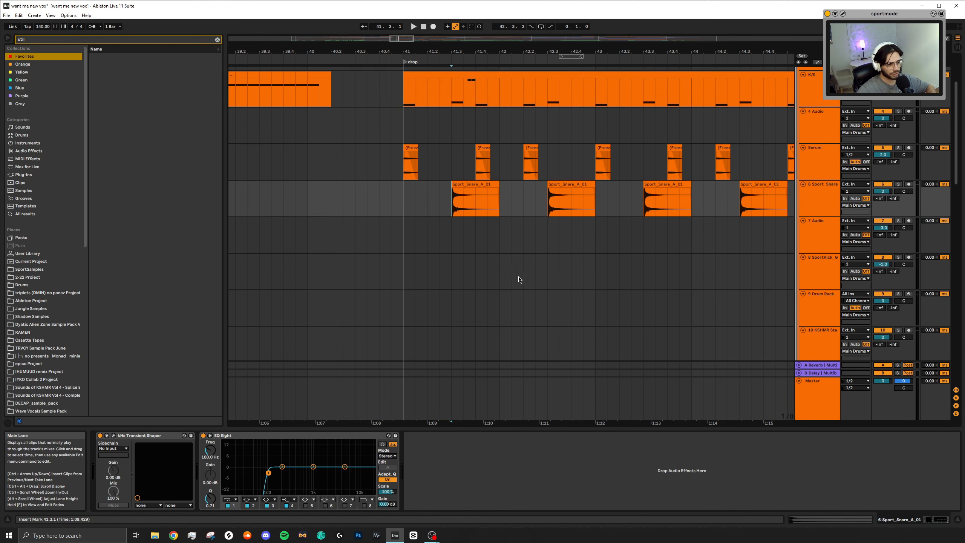
scroll(494, 247, up, 2)
scroll(455, 235, up, 1)
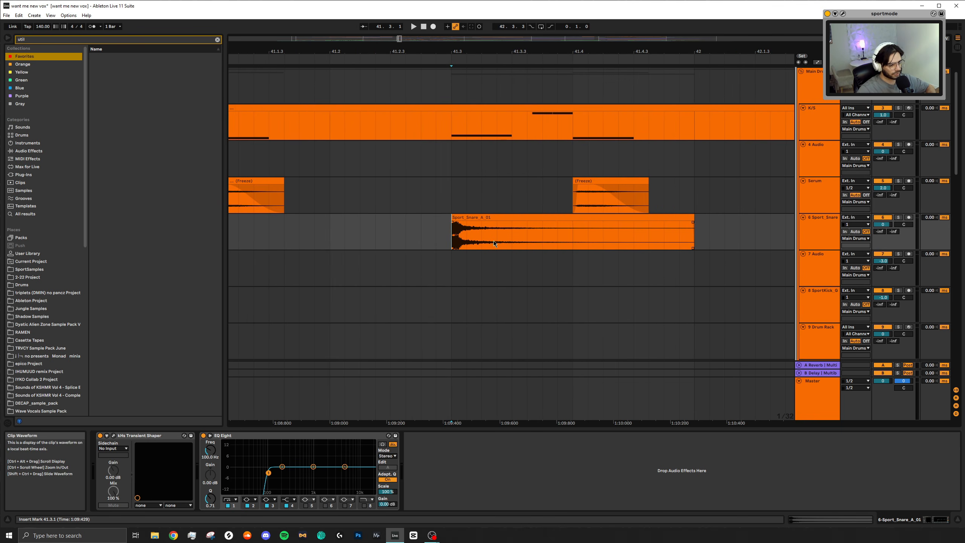
scroll(469, 239, up, 1)
click(467, 218)
scroll(467, 217, down, 1)
click(898, 217)
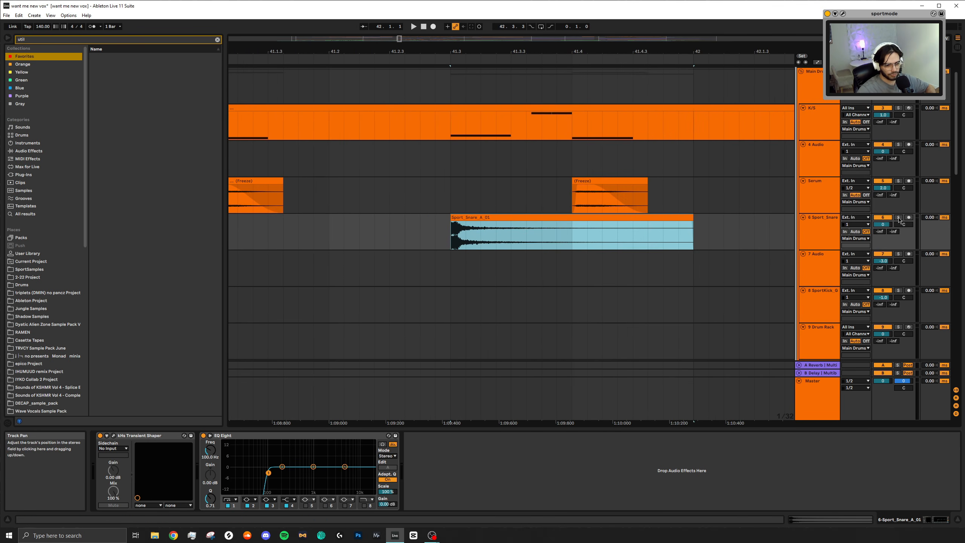
key(space)
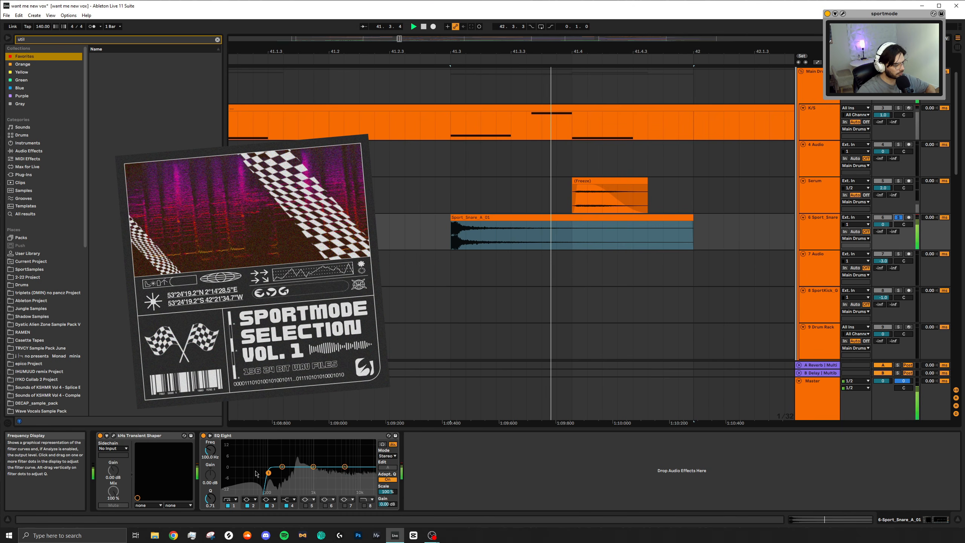
scroll(570, 197, down, 3)
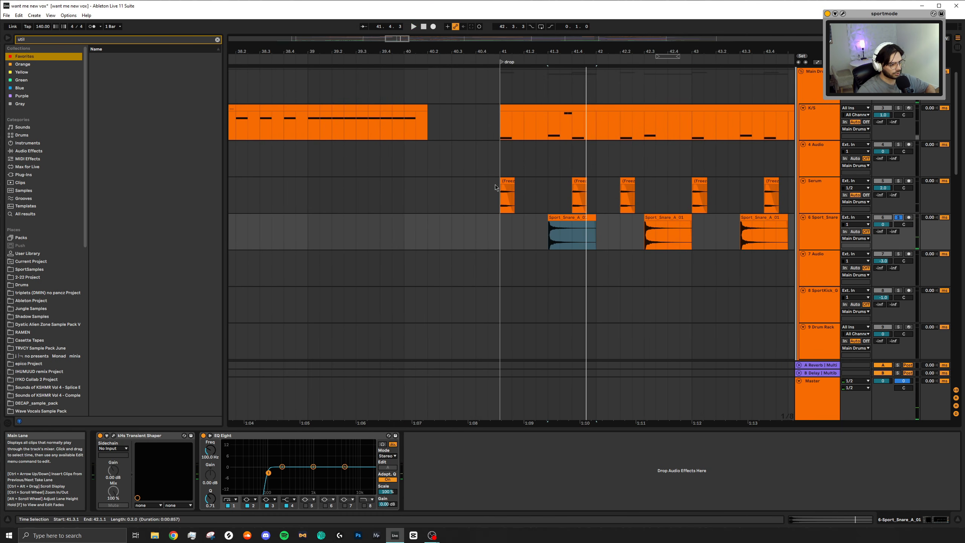
Solo the Serum track and play its frozen white noise clip at the start of the drop.
click(501, 193)
scroll(500, 194, up, 6)
click(898, 121)
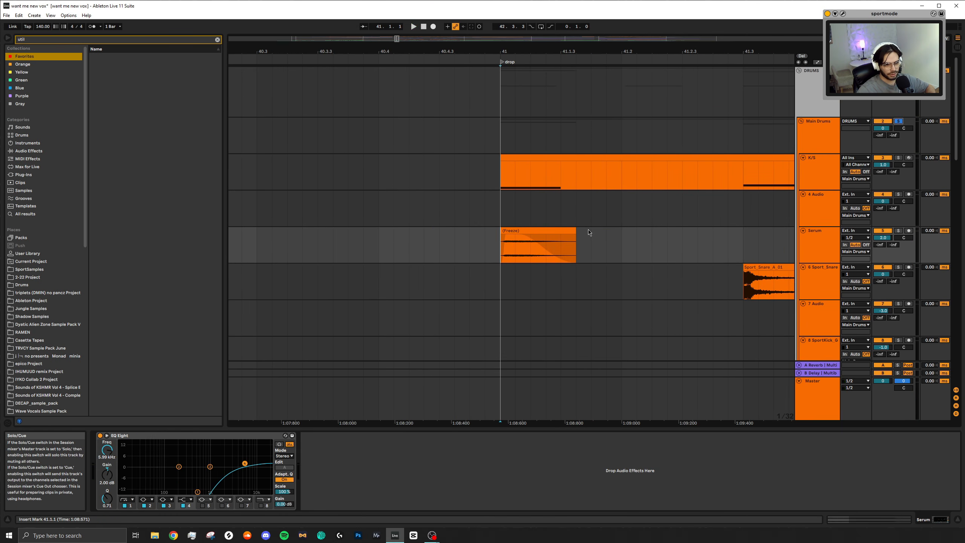
click(525, 231)
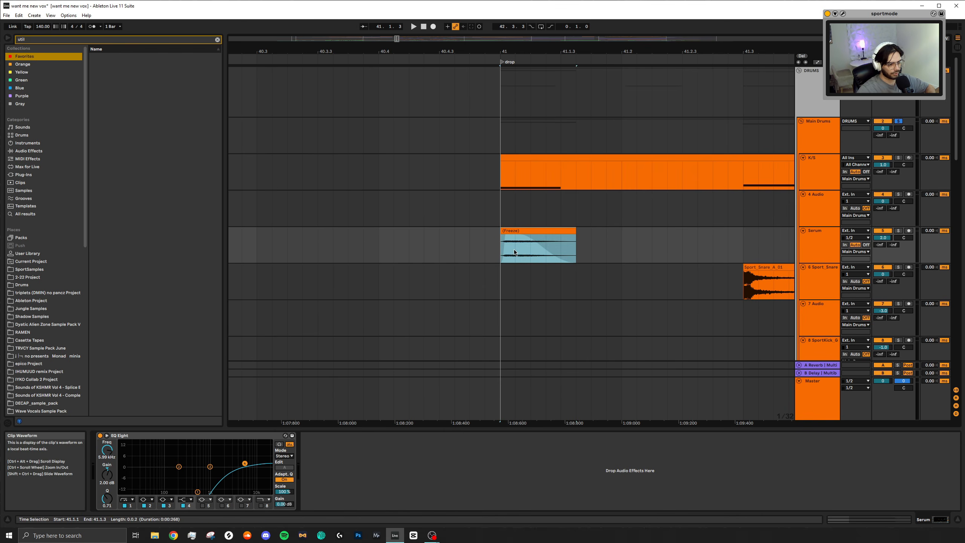
click(898, 230)
key(space)
key(space)
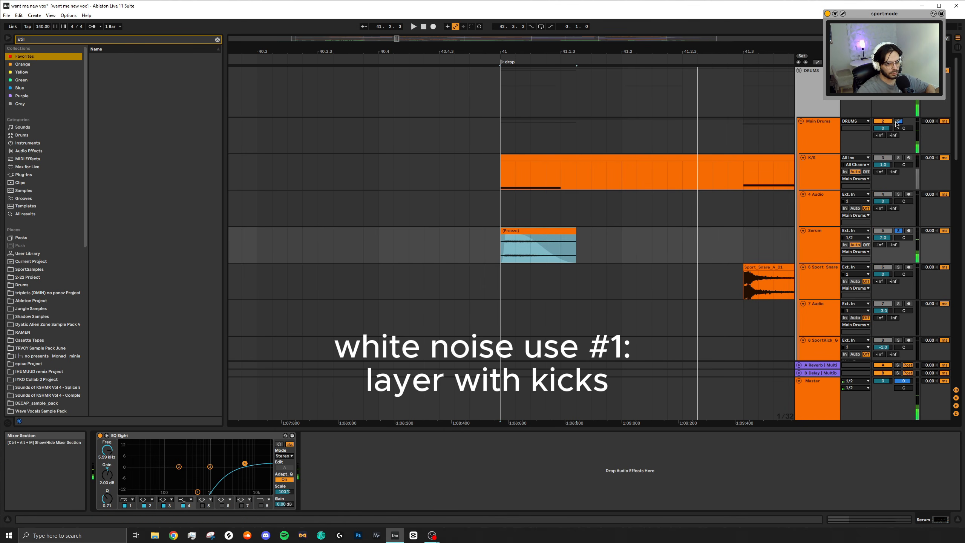
Solo the Main Drums group and play the start of the drop with the white noise layered over the kick.
click(898, 121)
key(space)
key(space)
key(space)
scroll(633, 242, down, 5)
key(space)
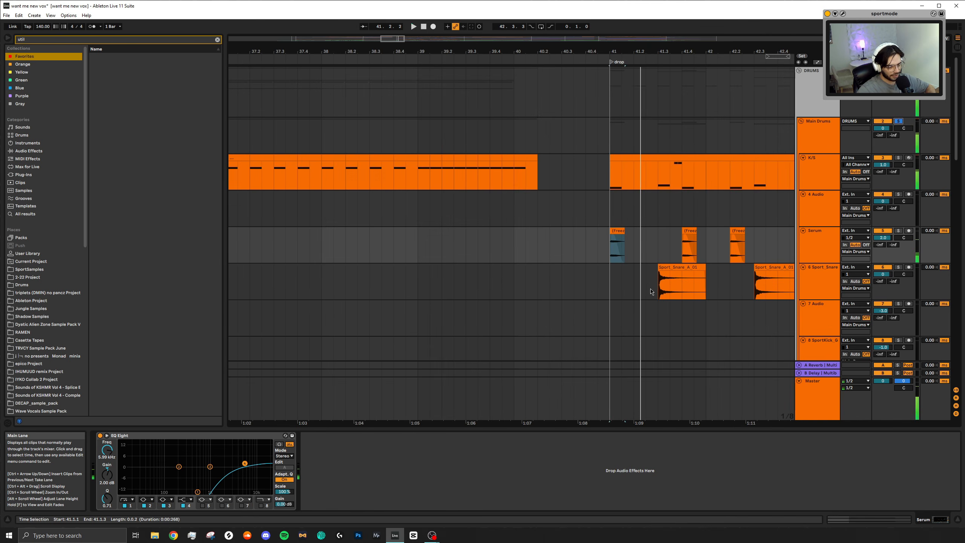
scroll(634, 317, right, 3)
scroll(604, 321, right, 3)
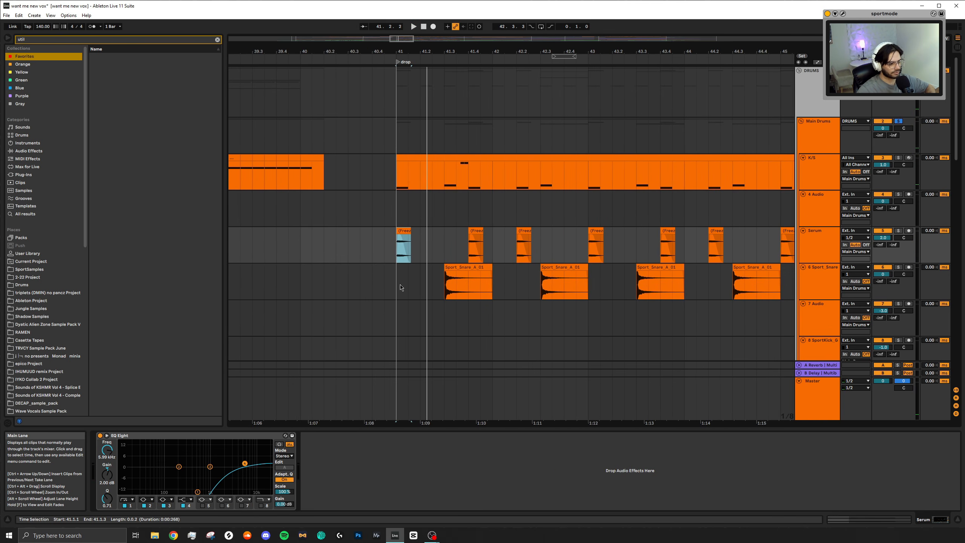
Inspect the kick and white noise at the first beat of the drop, and show the Master track's devices.
scroll(395, 270, up, 5)
click(467, 216)
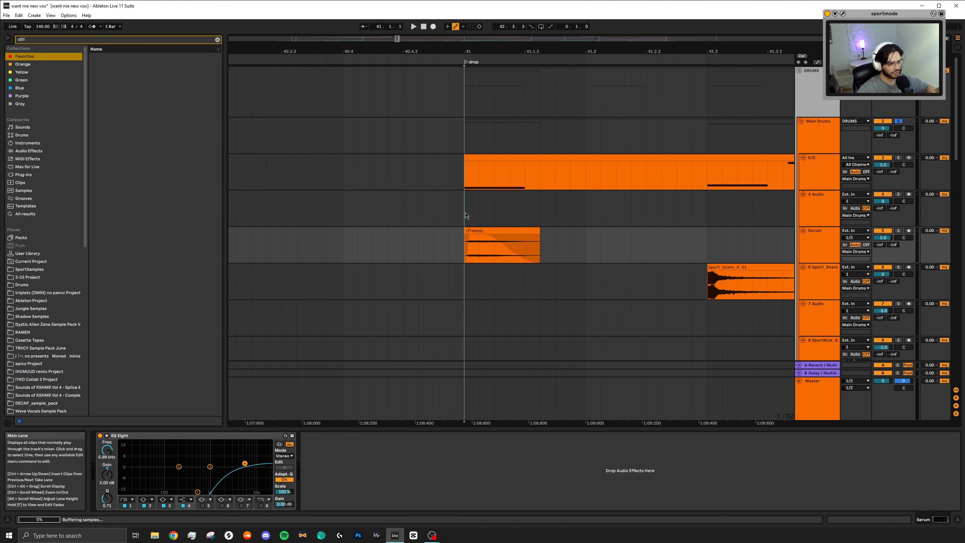
scroll(472, 220, down, 5)
scroll(493, 233, up, 5)
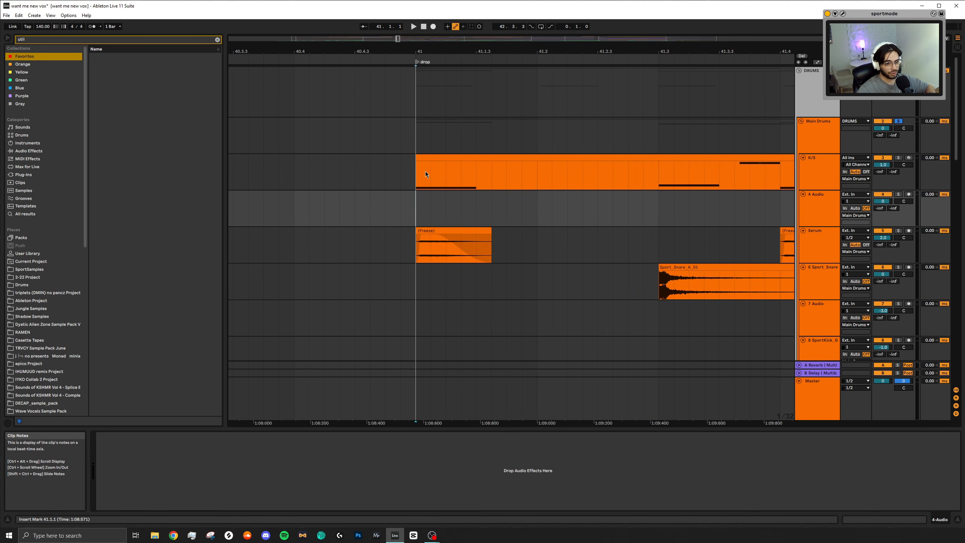
click(416, 172)
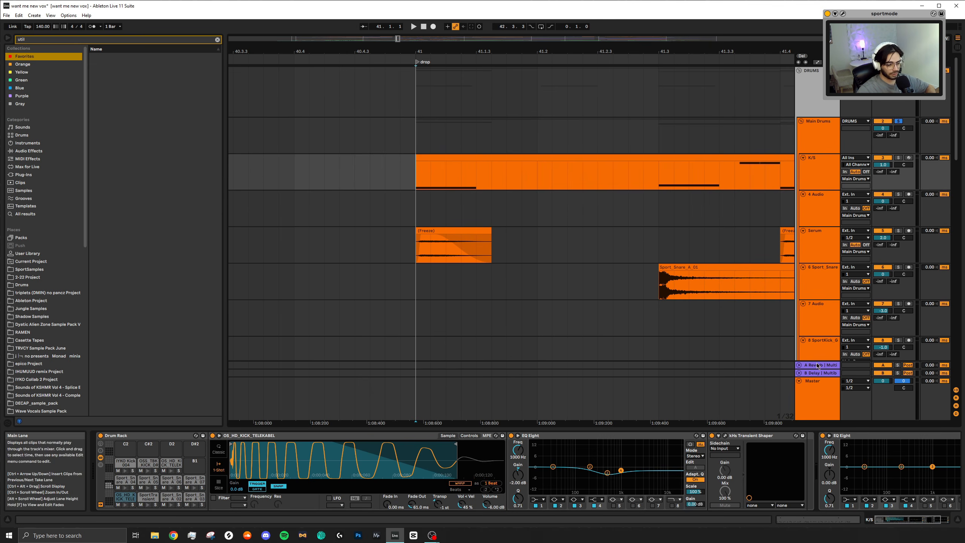
click(479, 230)
click(815, 392)
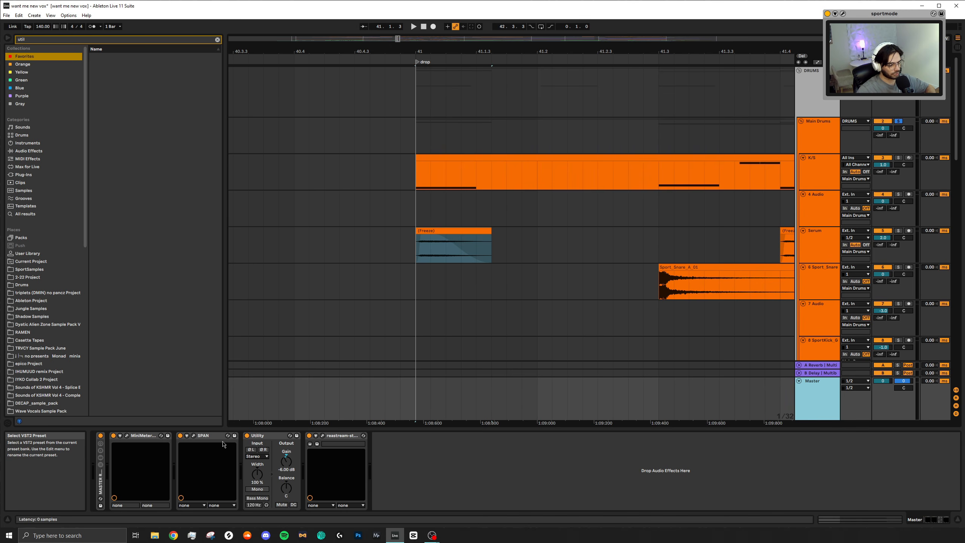
scroll(475, 247, down, 5)
scroll(497, 251, down, 2)
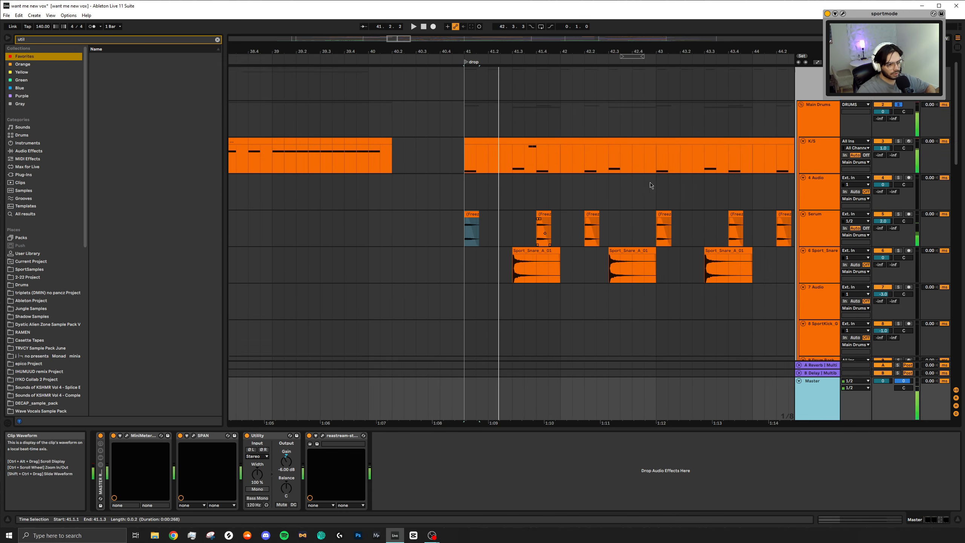
Play the K/S clip from 41.3.3, just before the high note between the first snare and the second kick.
click(530, 138)
scroll(537, 140, up, 5)
key(space)
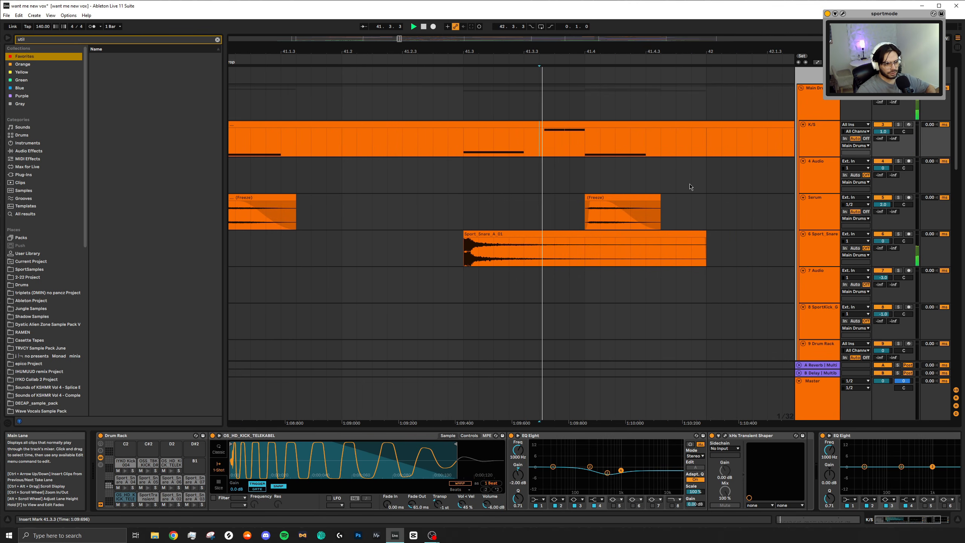
Review the percussion tracks across the build and drop, and fold the Percs group.
scroll(641, 185, down, 12)
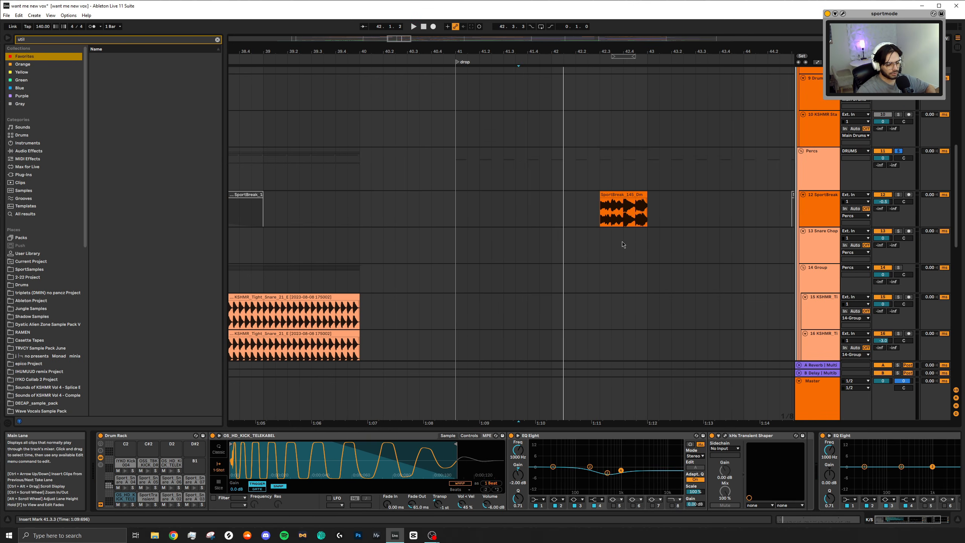
scroll(622, 242, down, 5)
scroll(600, 243, down, 5)
scroll(584, 254, down, 4)
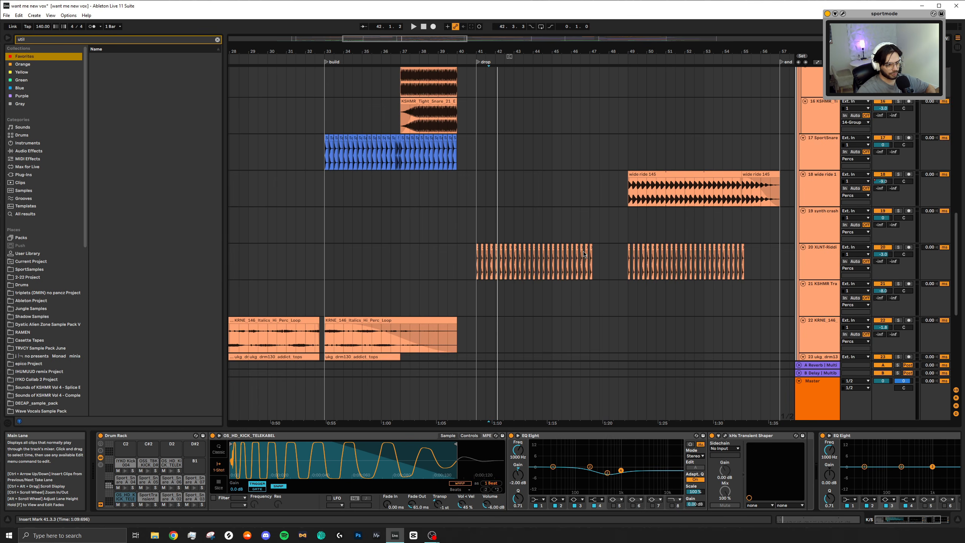
scroll(813, 159, up, 7)
scroll(813, 159, up, 1)
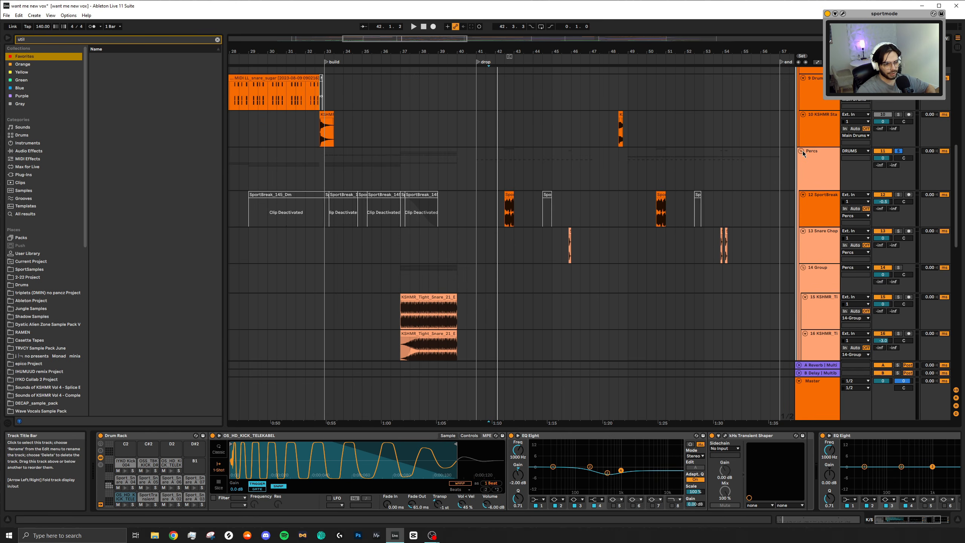
click(801, 151)
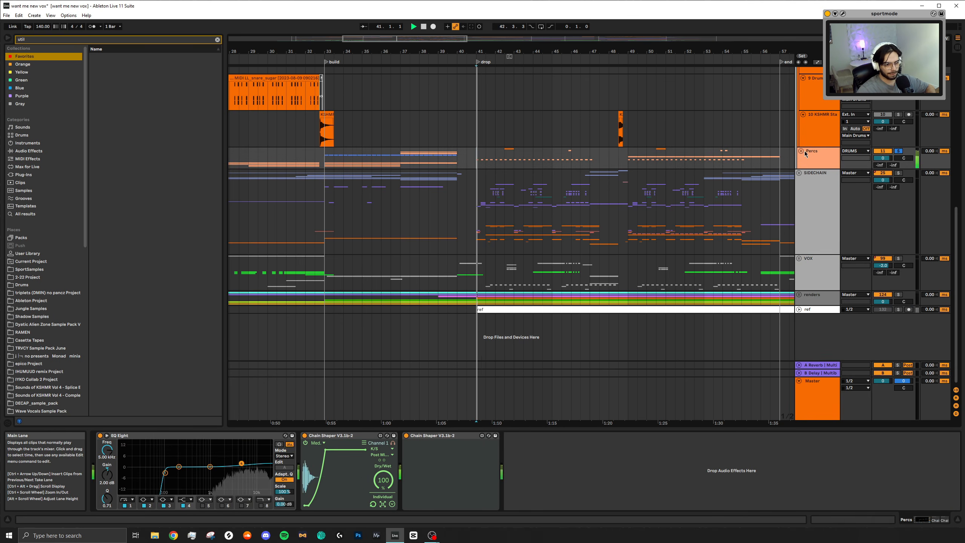
Play the soloed Percs group at the drop, unfold it, and select the SportBreak_145 clip at 42.3.1.
key(space)
click(801, 151)
scroll(515, 237, up, 5)
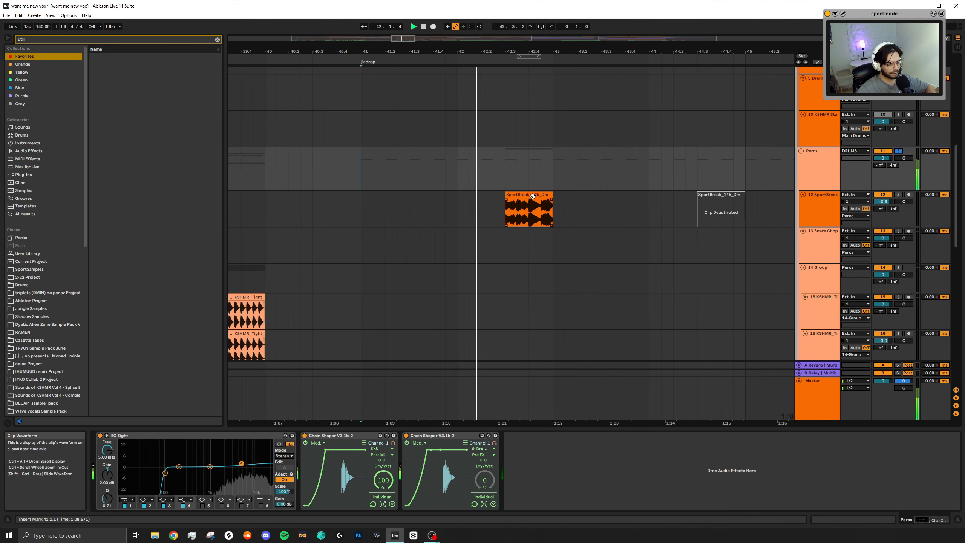
click(536, 194)
scroll(541, 213, up, 4)
scroll(540, 218, down, 8)
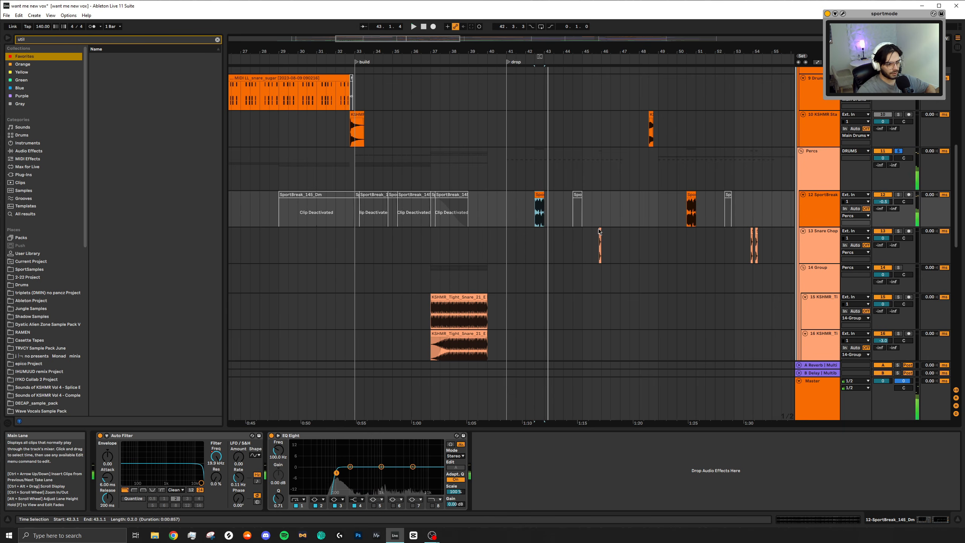
Play the wide ride 145 clip from its start at bar 49 in the second half of the drop.
scroll(494, 236, right, 5)
scroll(475, 243, down, 5)
click(453, 251)
scroll(454, 251, up, 5)
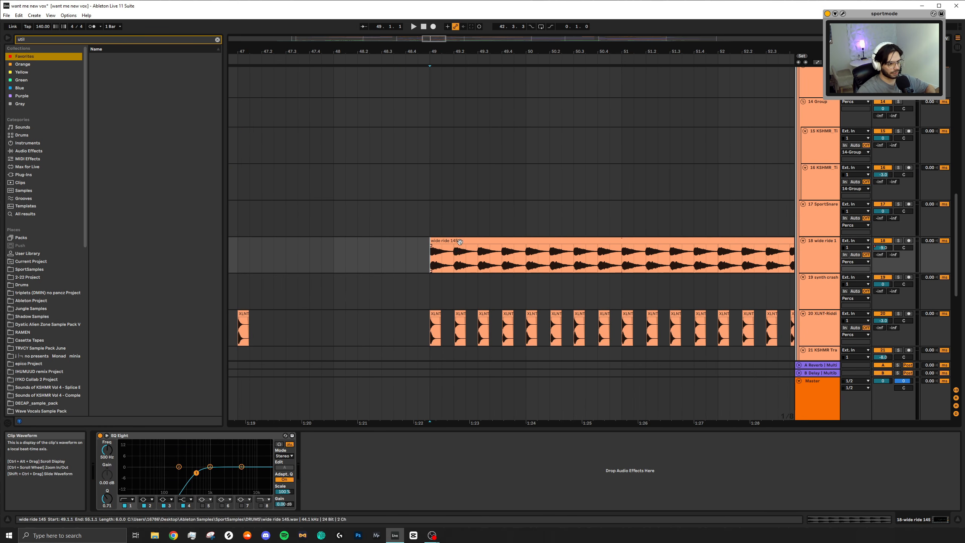
click(475, 241)
key(space)
scroll(524, 274, down, 5)
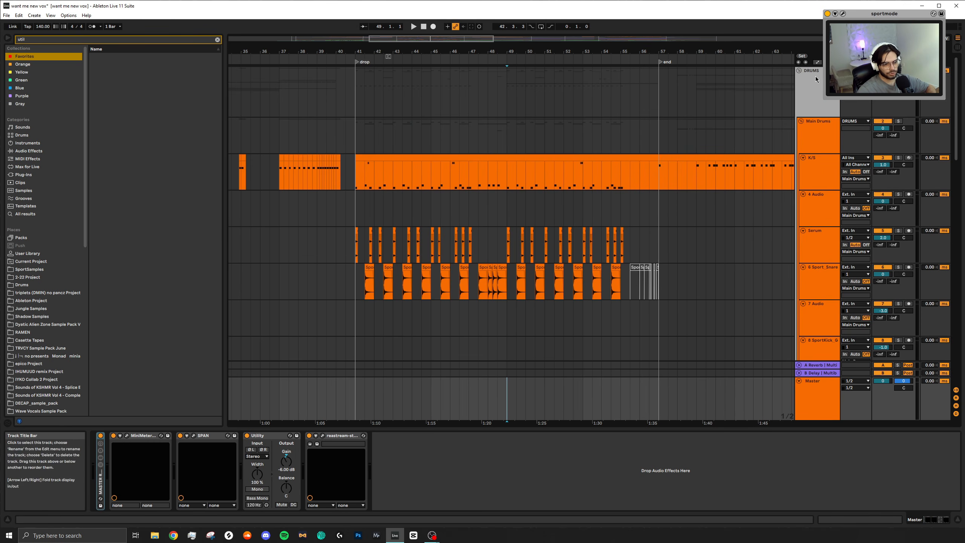
Play the arrangement from bar 49 with the DRUMS group folded, and unfold the group again.
click(800, 72)
scroll(630, 137, down, 5)
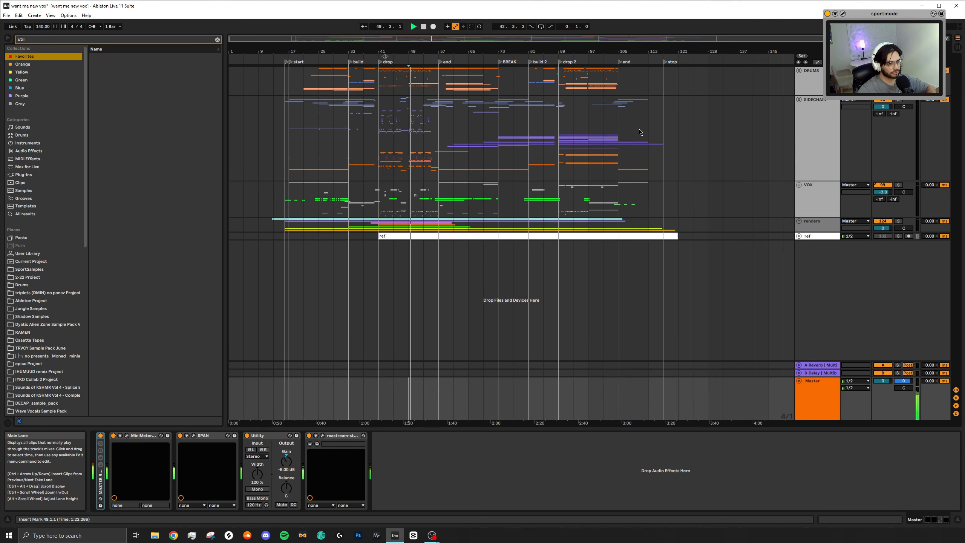
click(800, 71)
scroll(480, 155, down, 12)
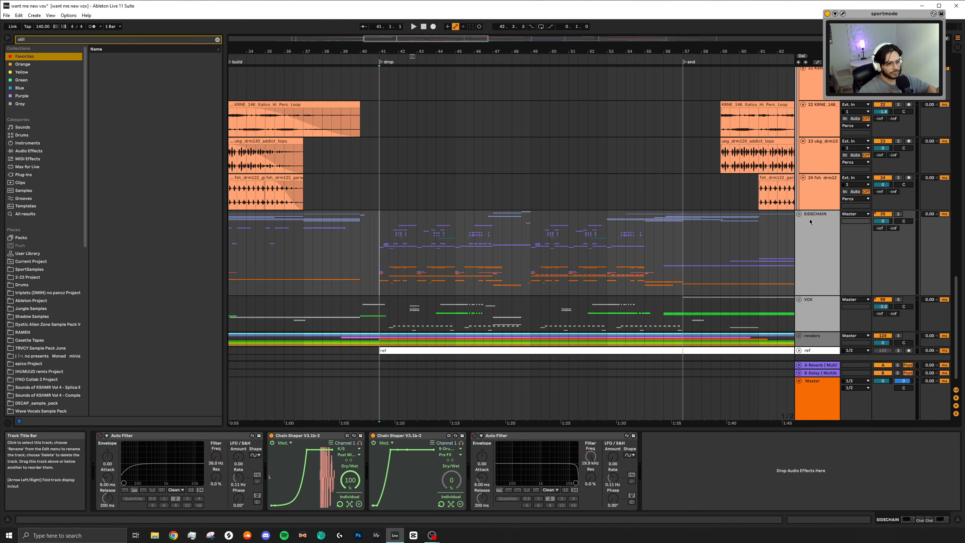
Solo the SIDECHAIN group and unfold it to show its tracks around the drop.
scroll(801, 215, down, 1)
scroll(802, 216, up, 1)
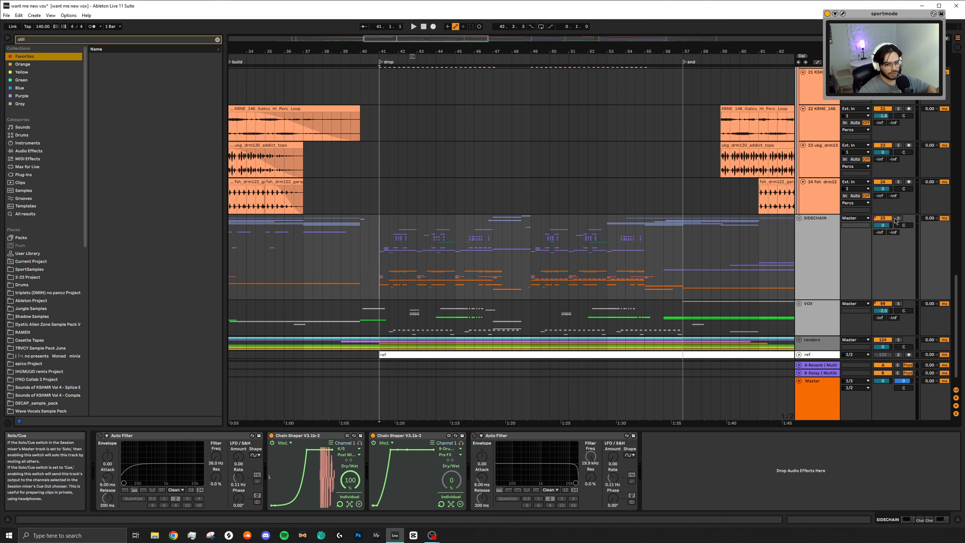
click(898, 218)
click(800, 218)
scroll(454, 255, down, 5)
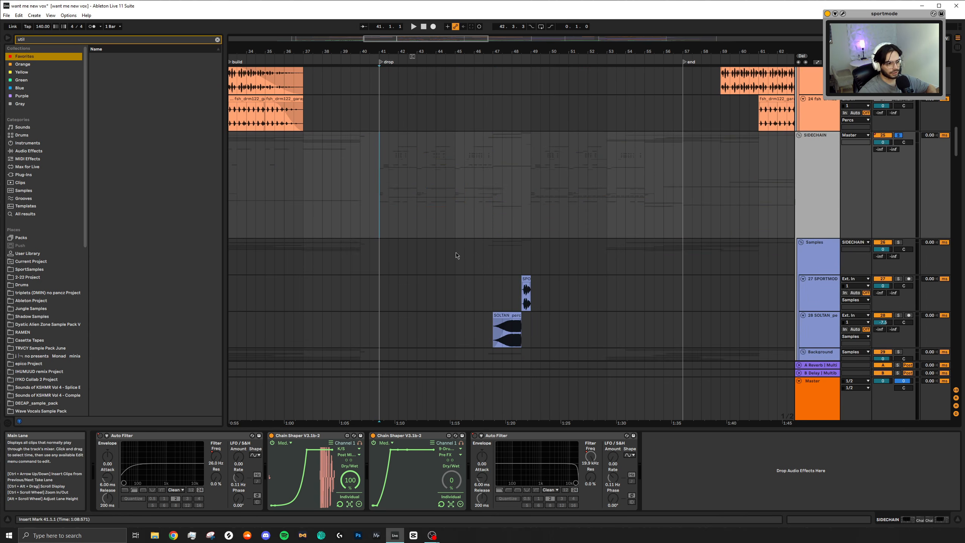
Examine the Samples, Background and upper Synths tracks for the clips used in the build and drop.
scroll(438, 251, down, 8)
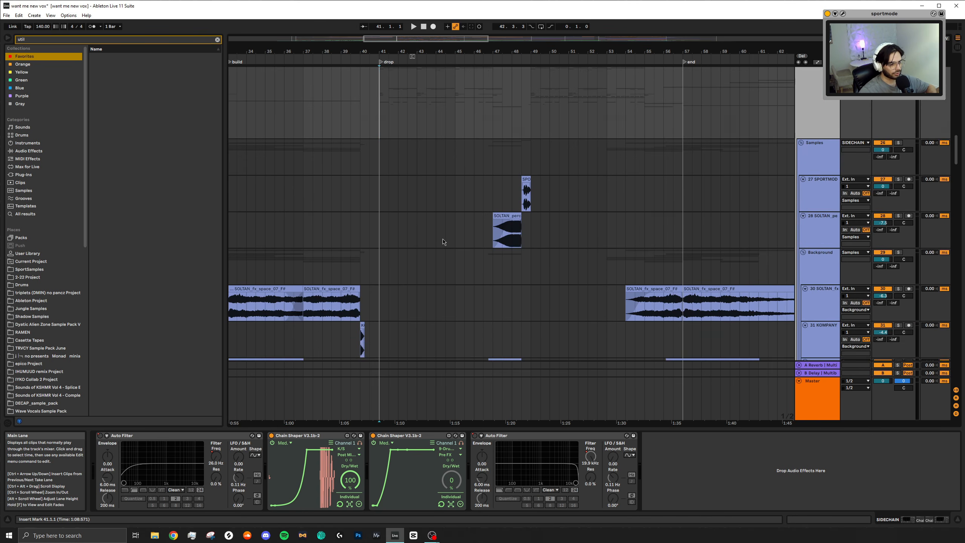
scroll(515, 255, down, 6)
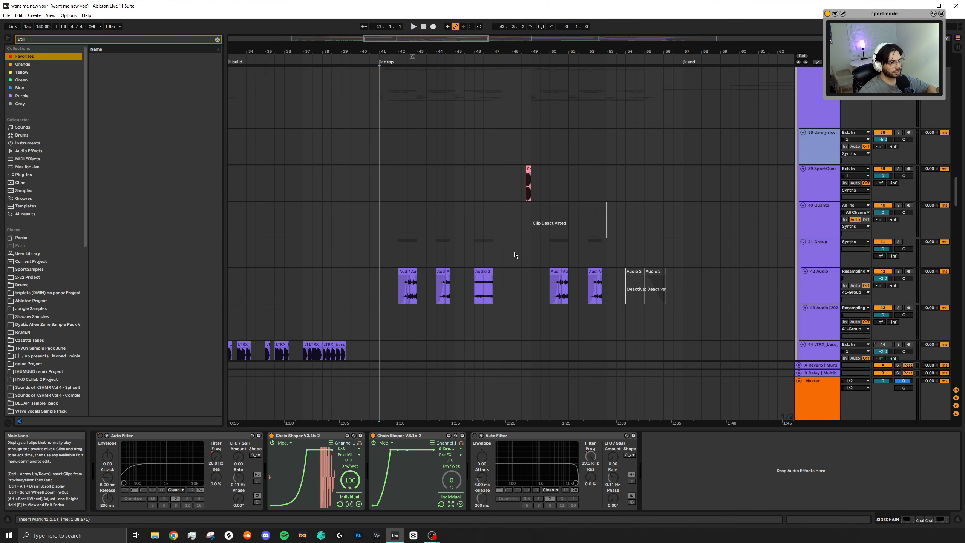
scroll(493, 234, up, 3)
scroll(471, 224, down, 1)
scroll(386, 225, up, 5)
scroll(414, 189, up, 10)
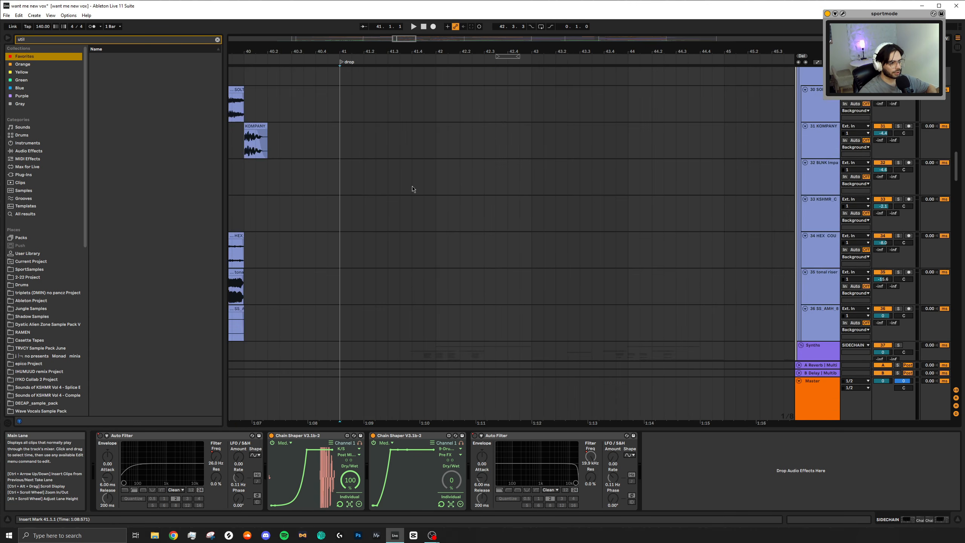
scroll(534, 189, down, 5)
scroll(578, 220, down, 2)
scroll(579, 219, up, 6)
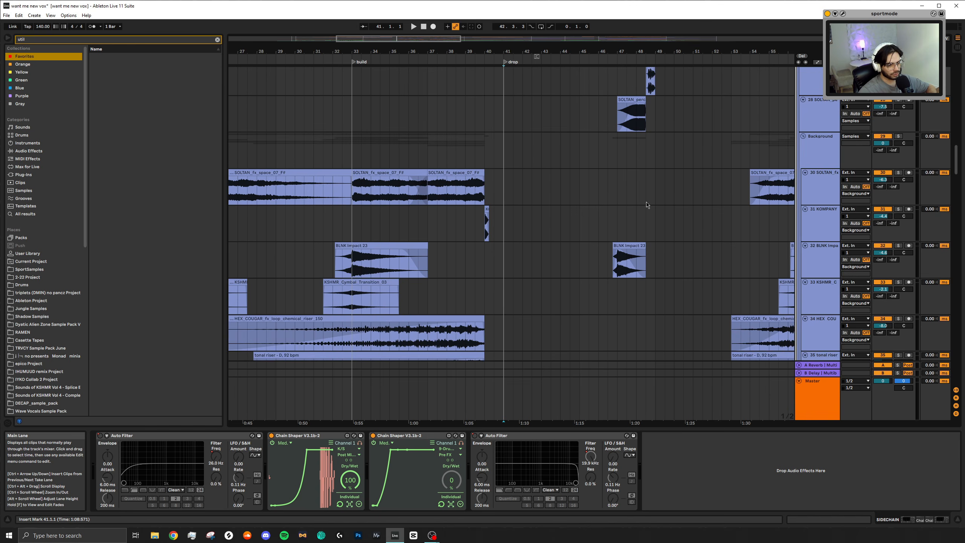
scroll(618, 197, down, 6)
scroll(691, 207, down, 5)
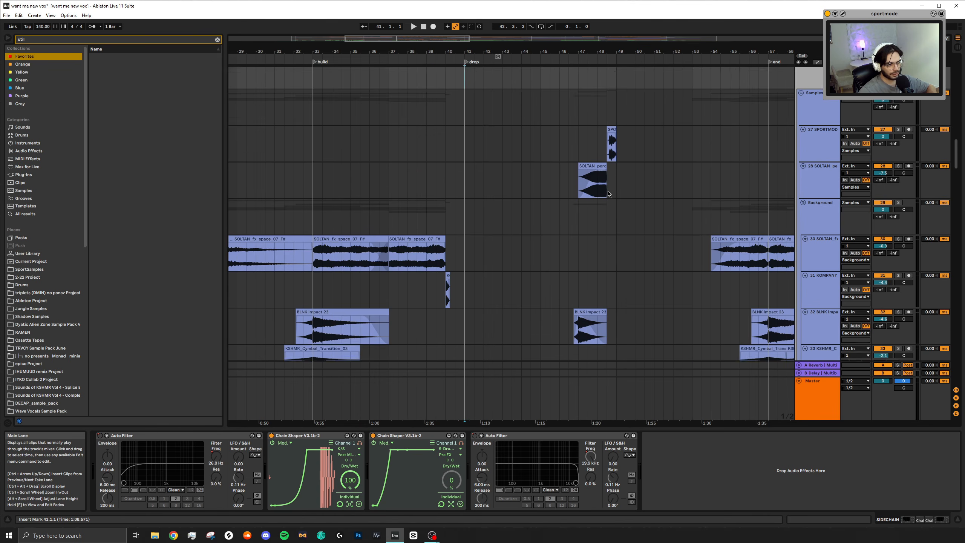
scroll(623, 230, right, 2)
scroll(562, 233, down, 8)
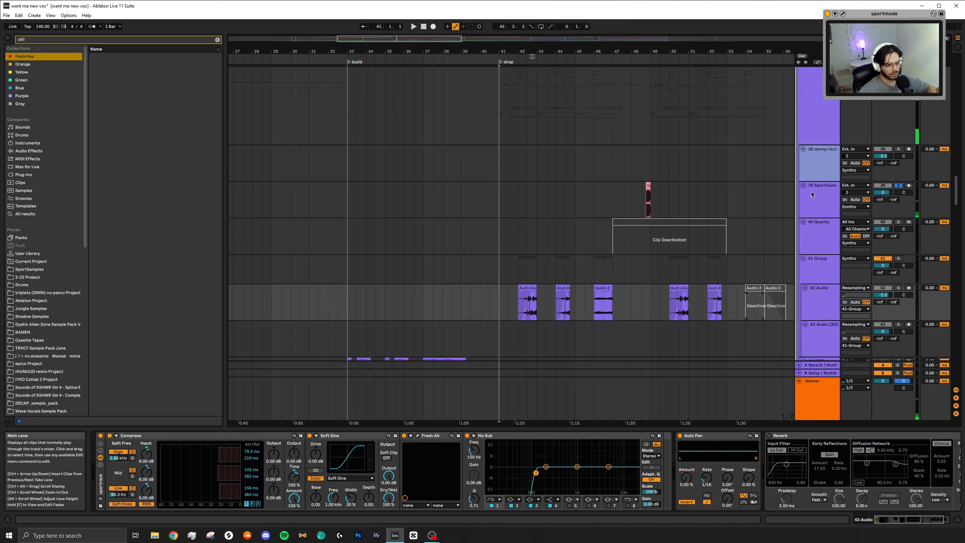
Solo the Synths group and play the drop from 41.1.1, following its LTRX bass and resampled audio clips.
scroll(812, 194, up, 6)
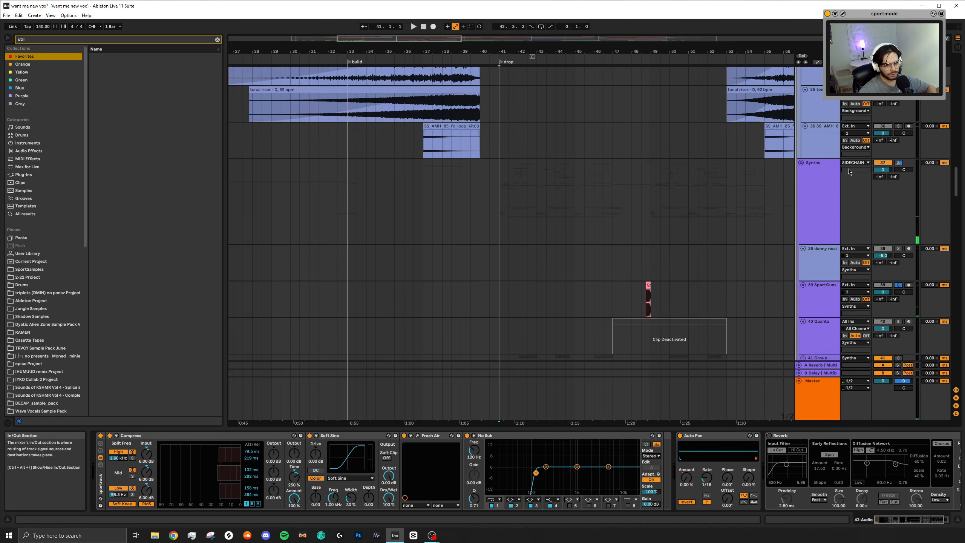
click(899, 262)
key(space)
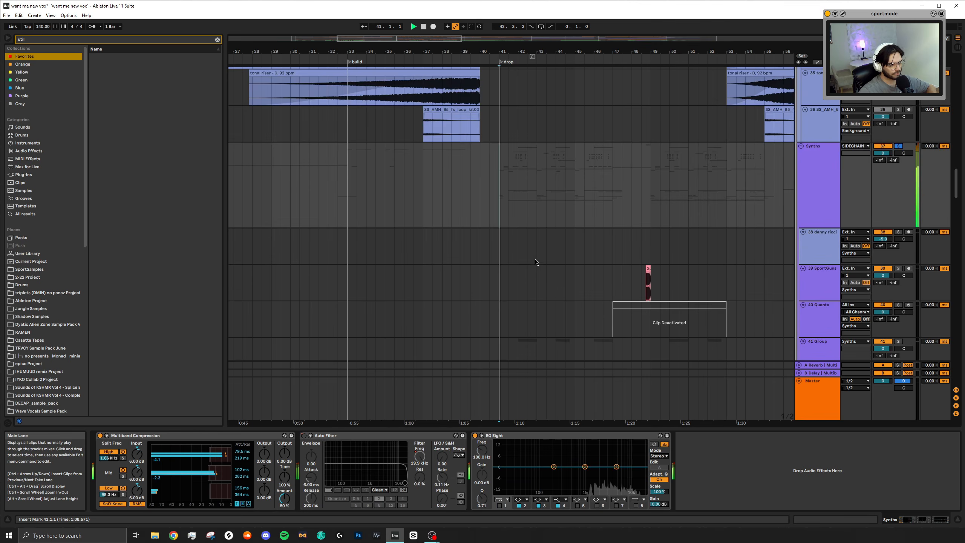
scroll(534, 262, down, 5)
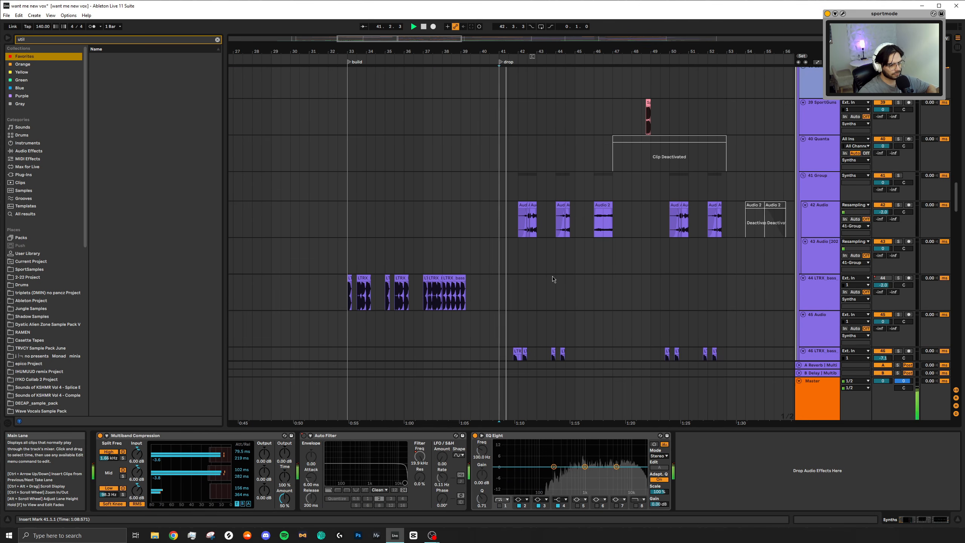
scroll(556, 280, up, 6)
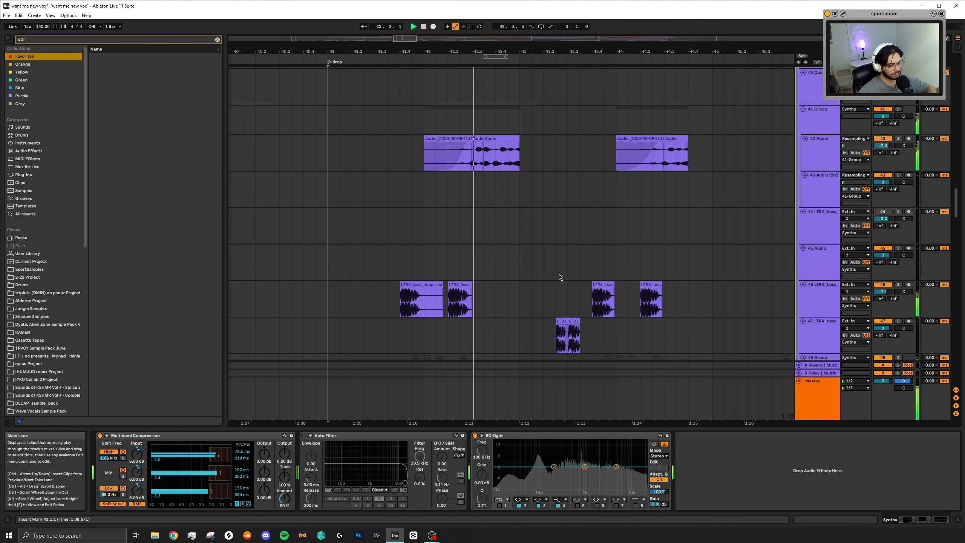
scroll(556, 280, down, 1)
scroll(570, 282, down, 6)
scroll(581, 286, down, 2)
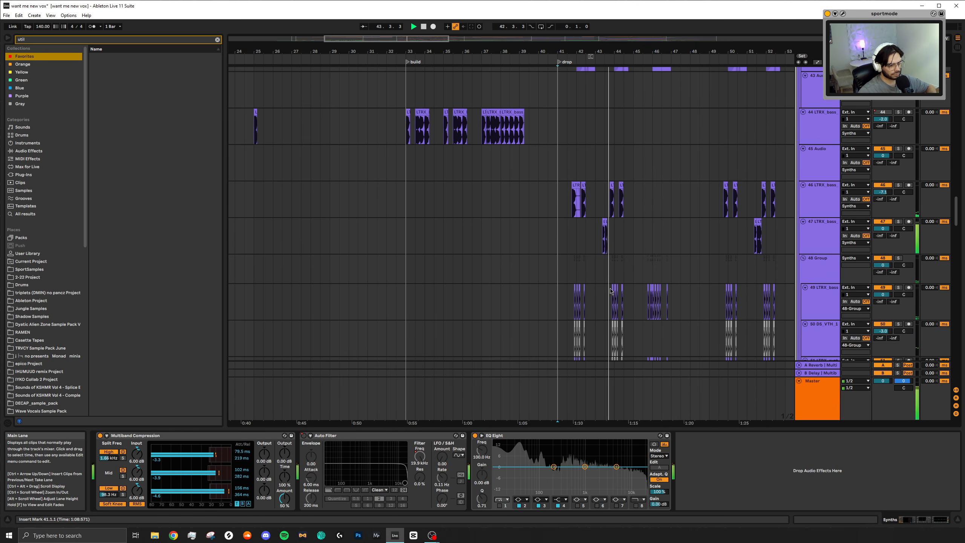
scroll(554, 287, up, 6)
key(space)
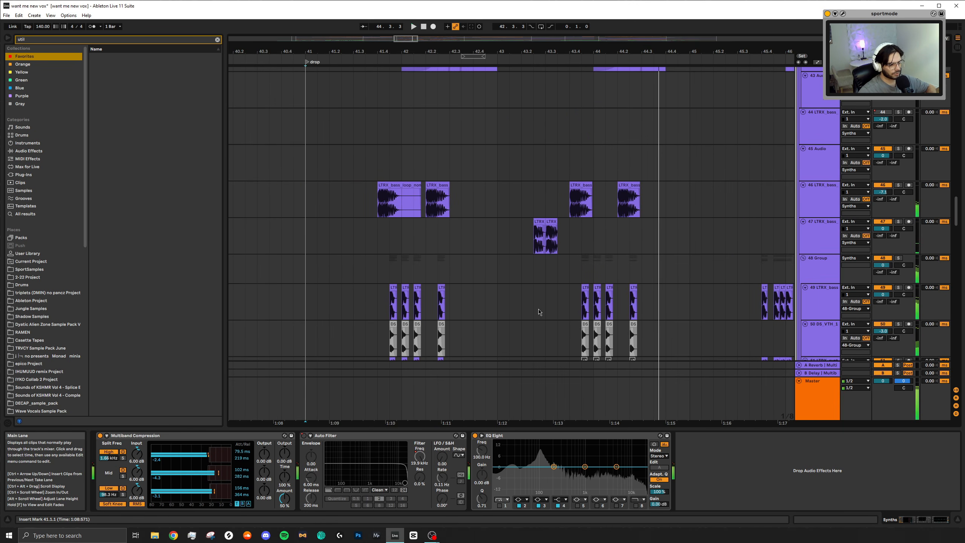
Solo track 62 in the Synths group and select its DS_BAEZ clip on the drop's first beat.
scroll(538, 310, down, 6)
scroll(481, 298, down, 8)
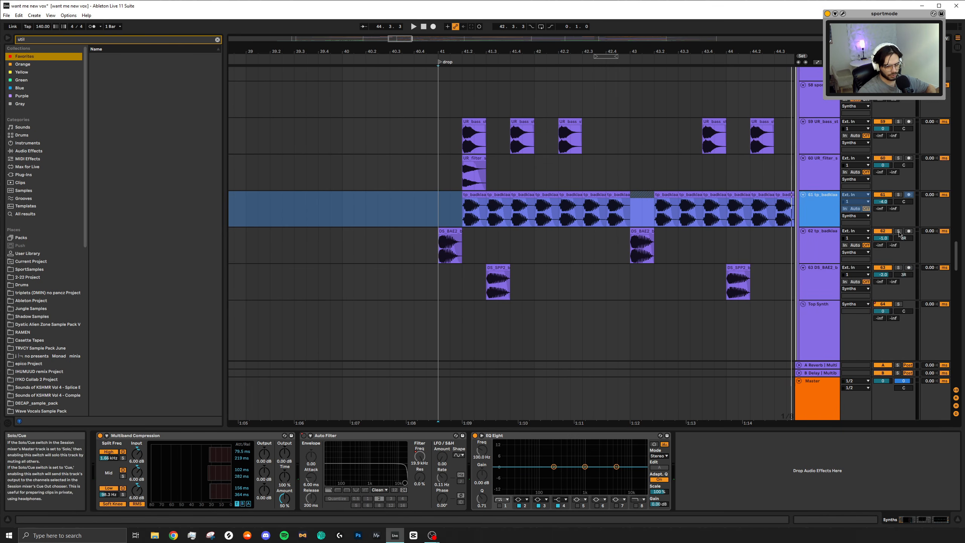
scroll(604, 271, right, 3)
scroll(379, 286, left, 3)
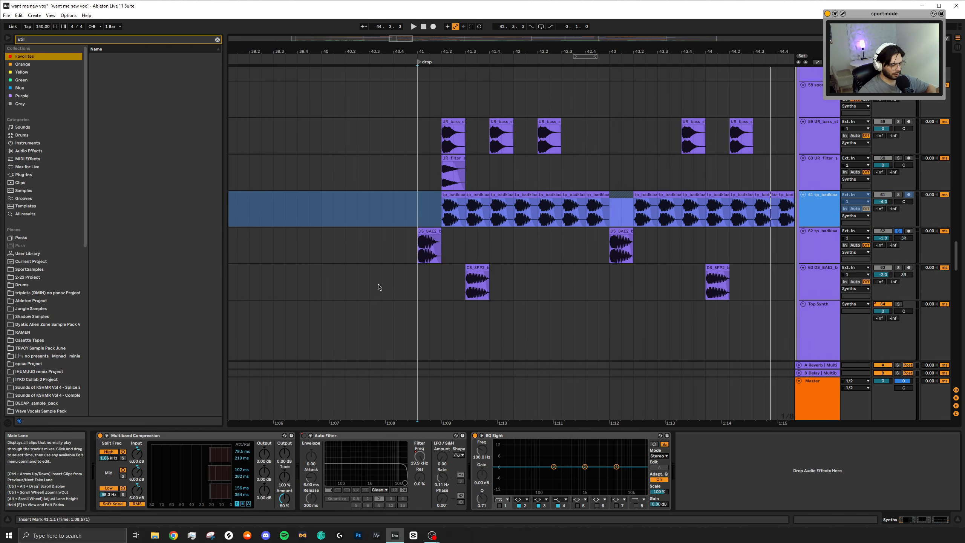
click(429, 231)
Solo the Mid Bass group and play it from the start of the drop at 41.1.1.
scroll(581, 267, down, 12)
scroll(605, 262, down, 11)
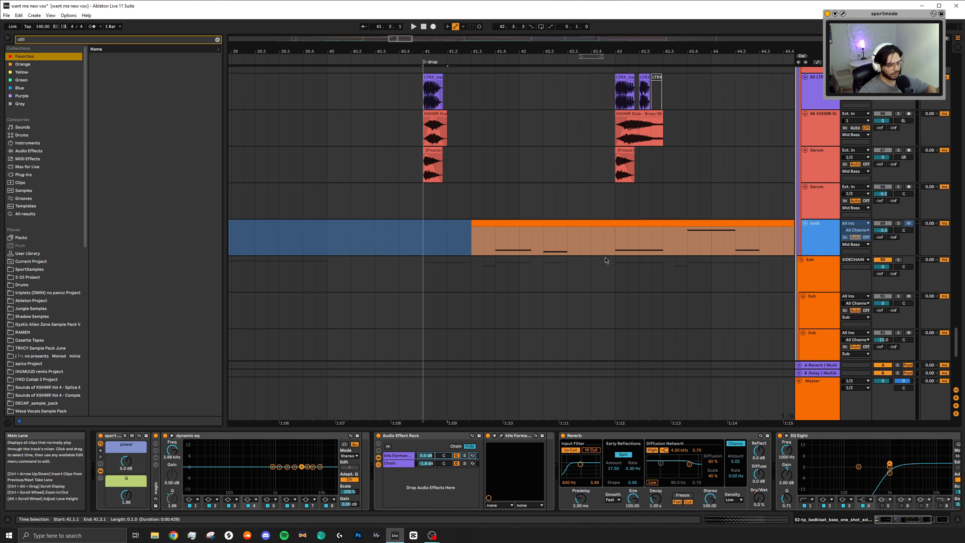
scroll(852, 222, up, 3)
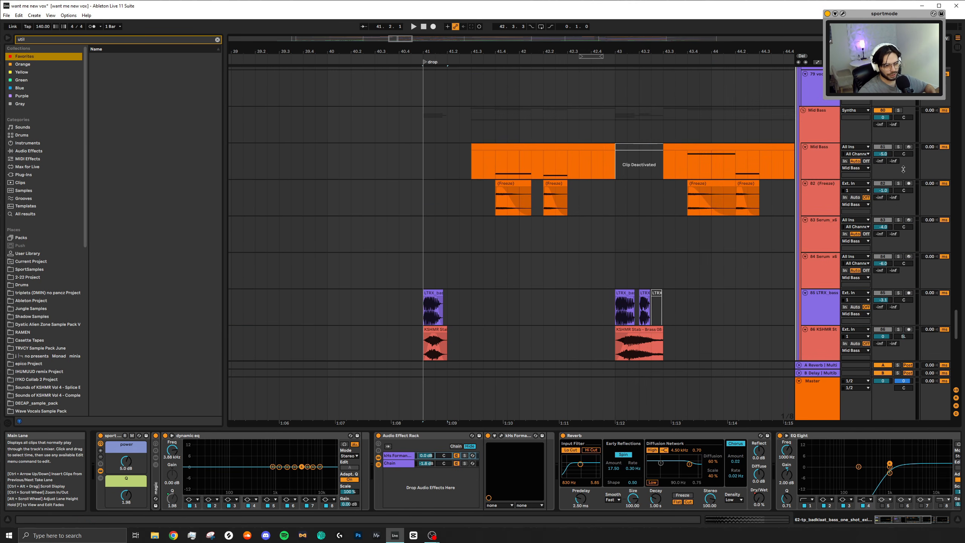
key(space)
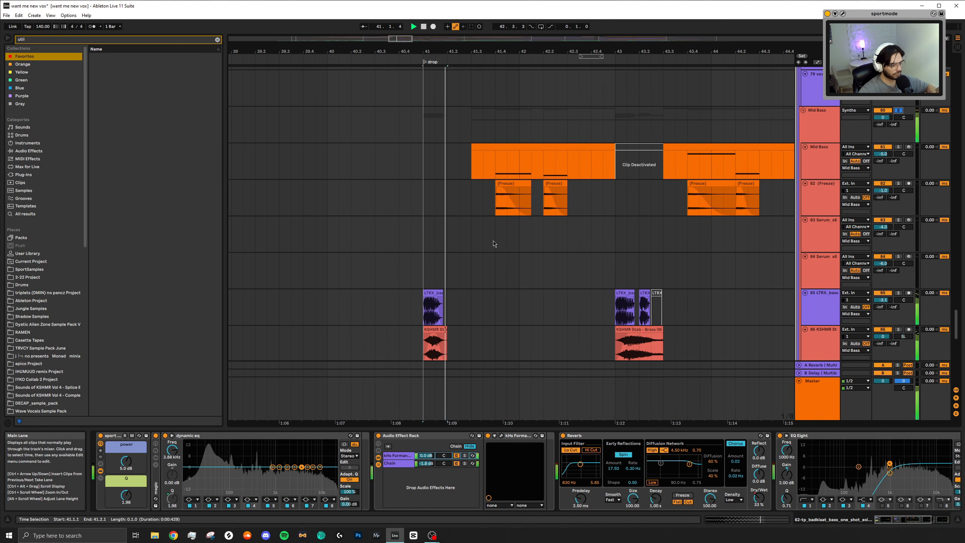
scroll(493, 247, down, 2)
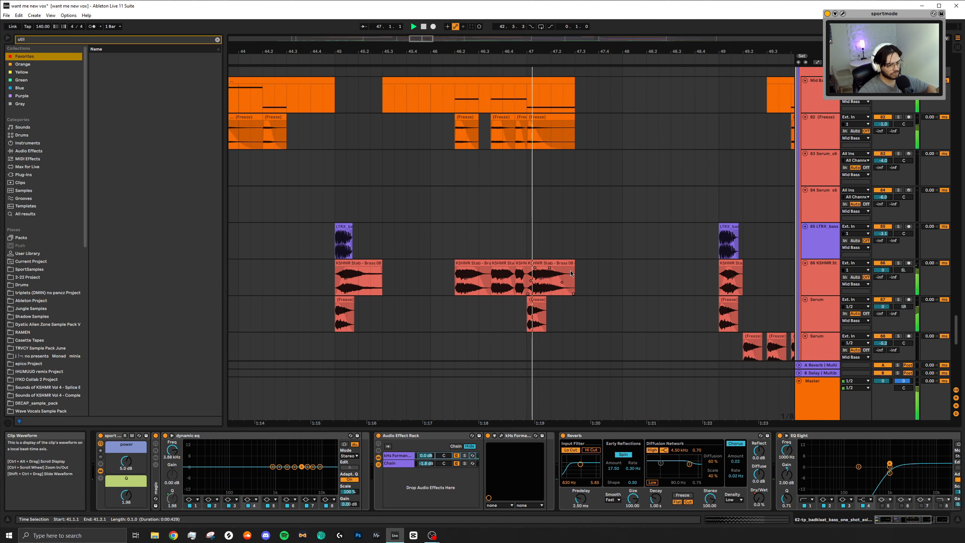
scroll(568, 271, down, 4)
key(space)
Solo the UR_bass_stabs track and play its stabs from 41.2.1.
scroll(445, 282, up, 4)
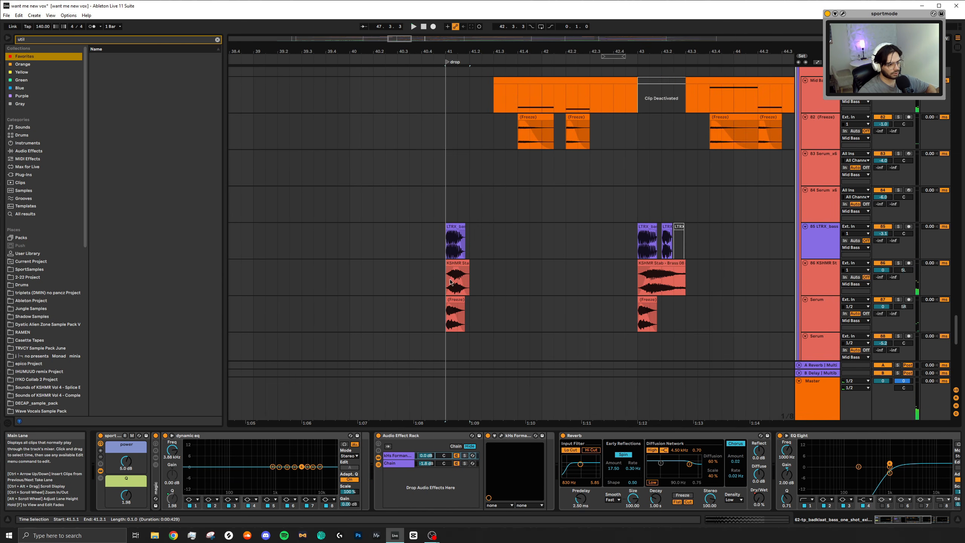
scroll(470, 282, up, 3)
scroll(498, 291, right, 4)
scroll(498, 288, up, 5)
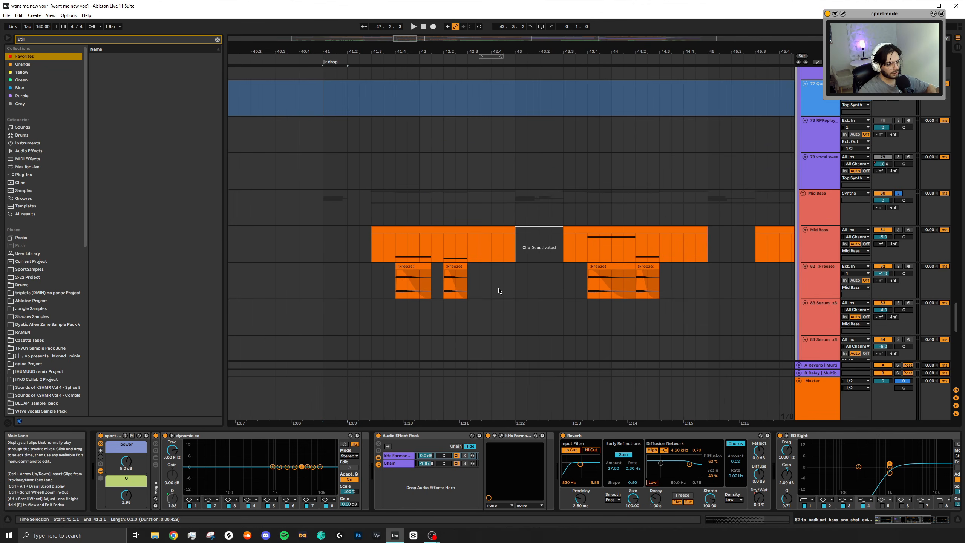
scroll(422, 293, up, 8)
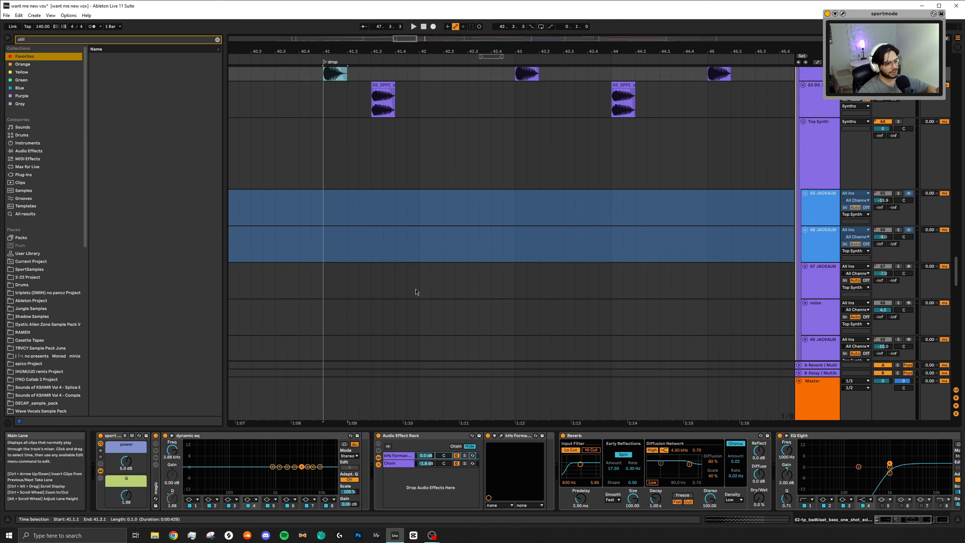
scroll(417, 292, up, 3)
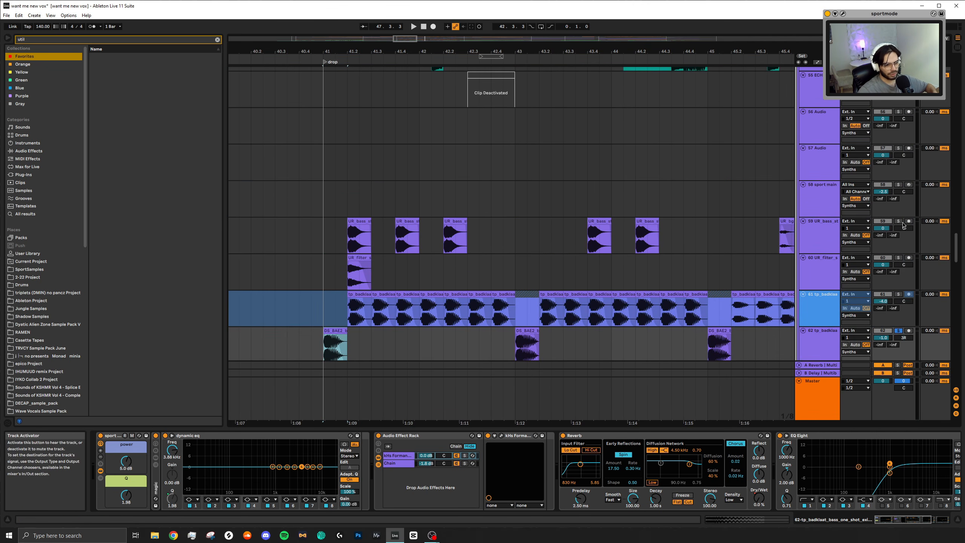
click(357, 251)
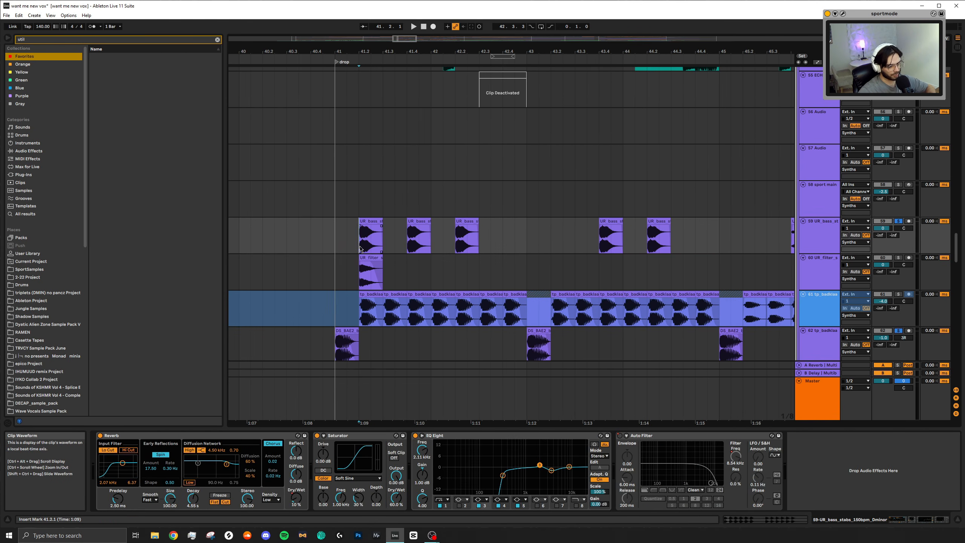
key(space)
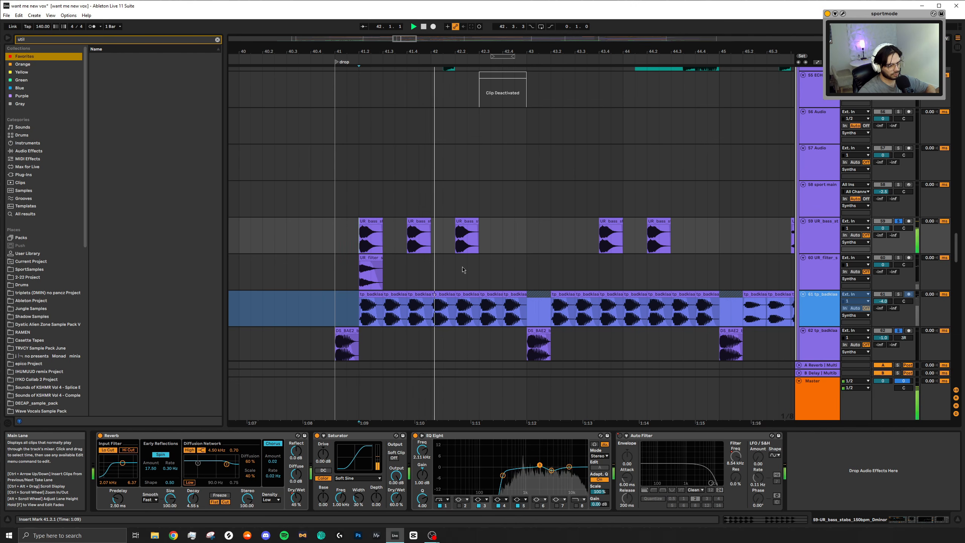
click(900, 222)
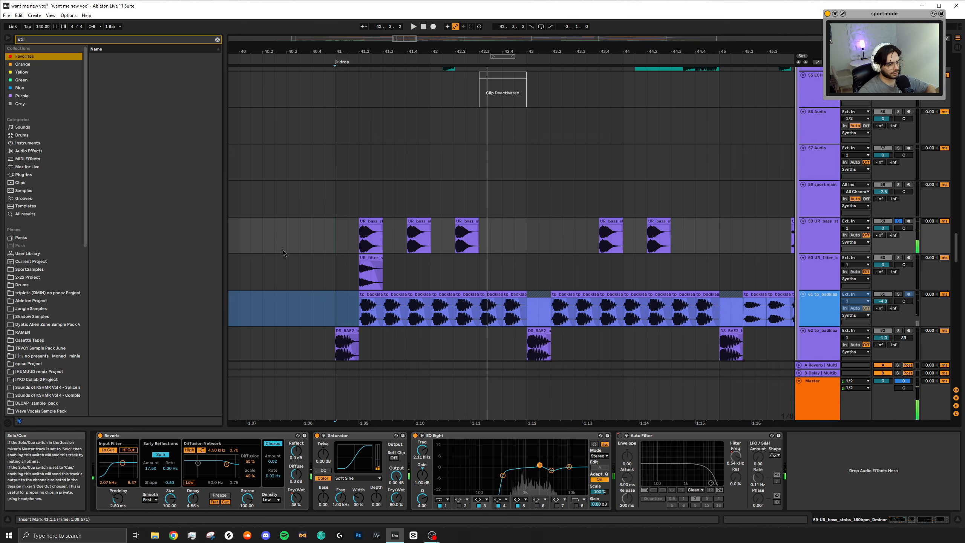
key(space)
Show the automation of the Reverb's Dry/Wet on the UR_bass_stabs track.
click(365, 259)
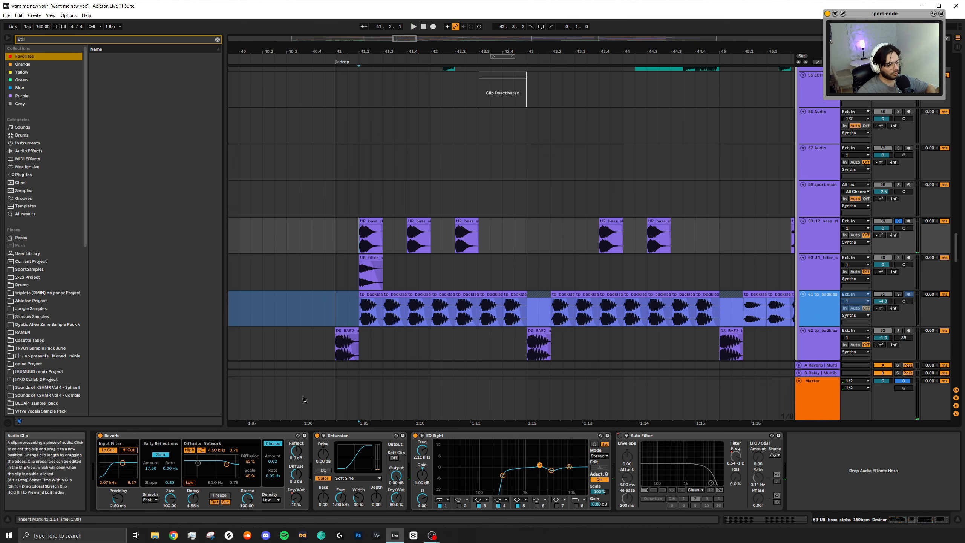
right_click(296, 497)
click(320, 451)
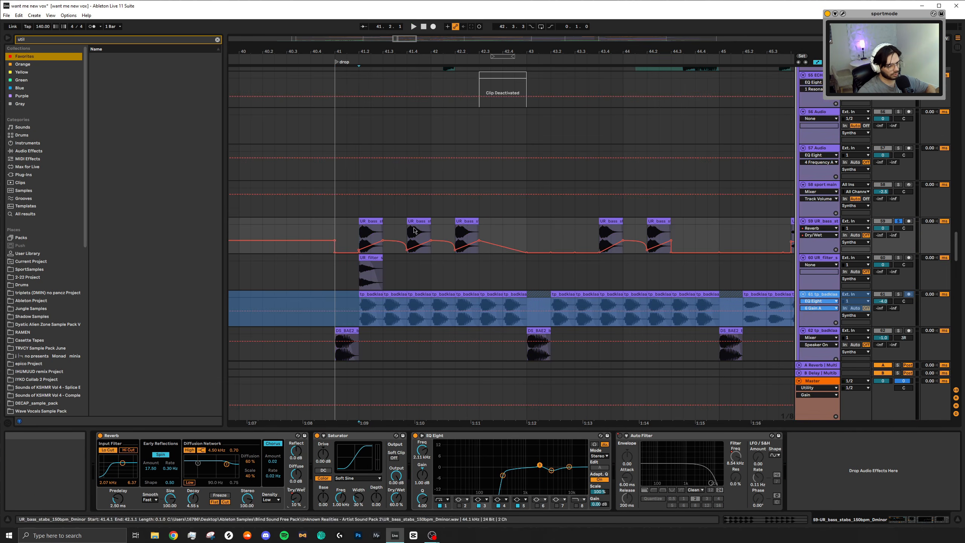
Play the soloed UR_bass_stabs track from the drop and select the Reverb Dry/Wet automation over its third stab.
scroll(345, 251, up, 5)
scroll(345, 251, right, 3)
scroll(345, 252, left, 3)
scroll(573, 239, down, 3)
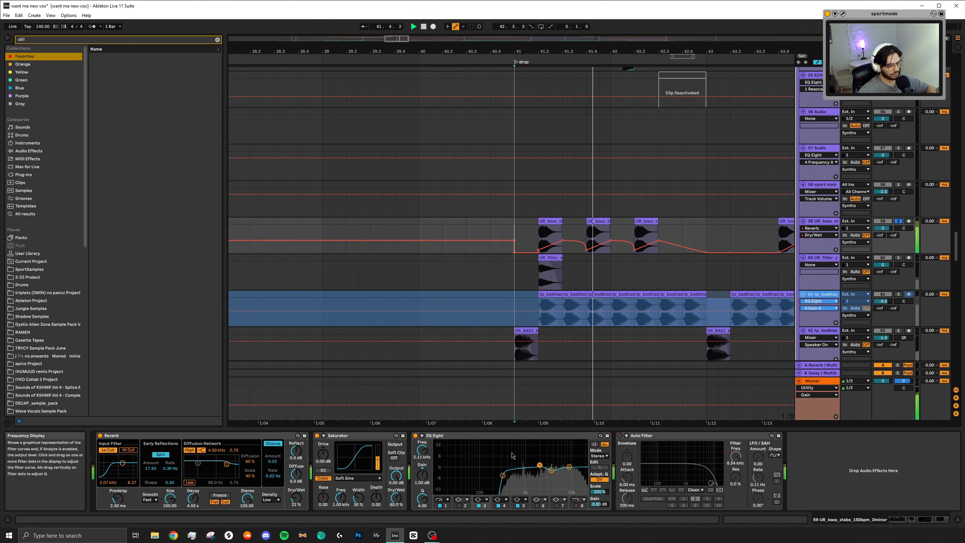
click(601, 224)
click(636, 251)
scroll(580, 320, right, 3)
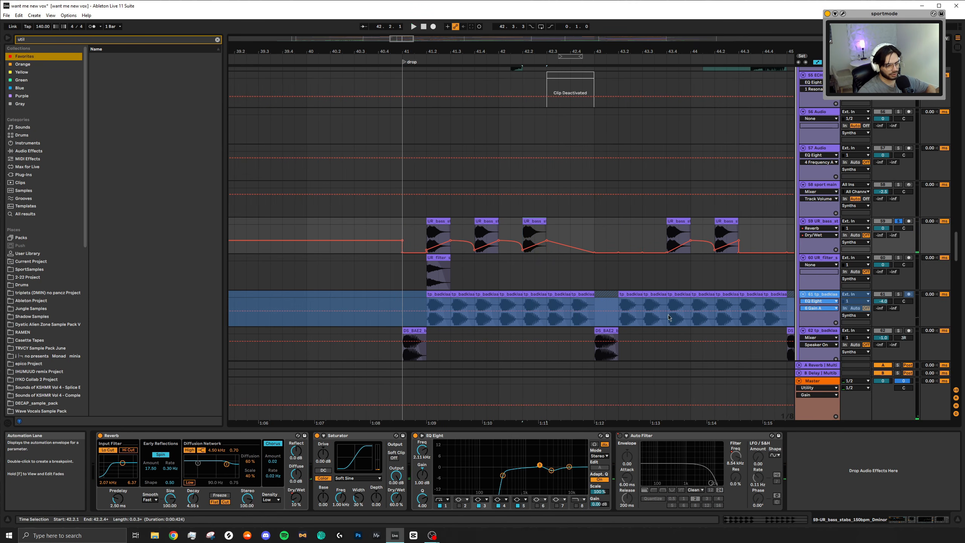
Unsolo the bass stabs, solo track 42 Audio in the 41 Group and play its clip from 42.3.1.
scroll(559, 338, up, 10)
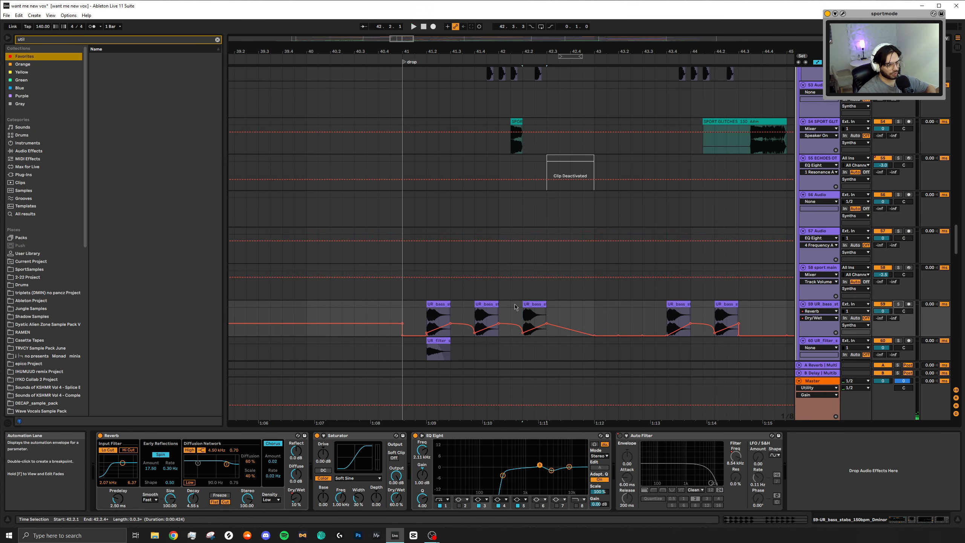
scroll(787, 193, up, 4)
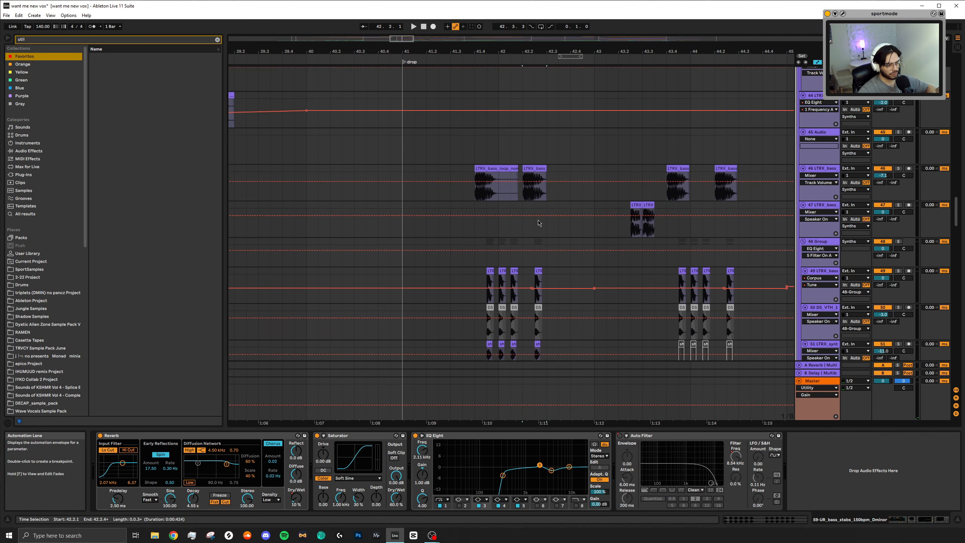
click(897, 220)
scroll(554, 198, up, 2)
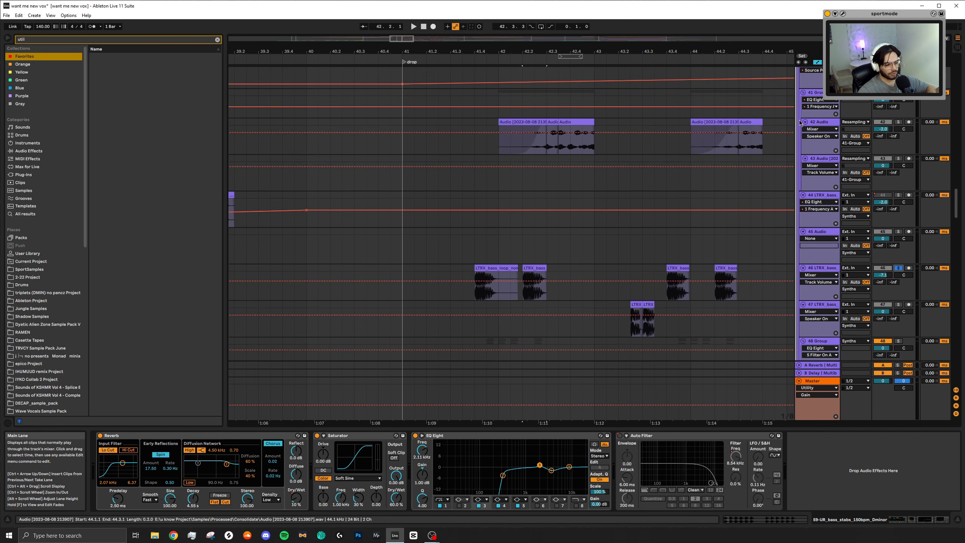
click(548, 149)
key(space)
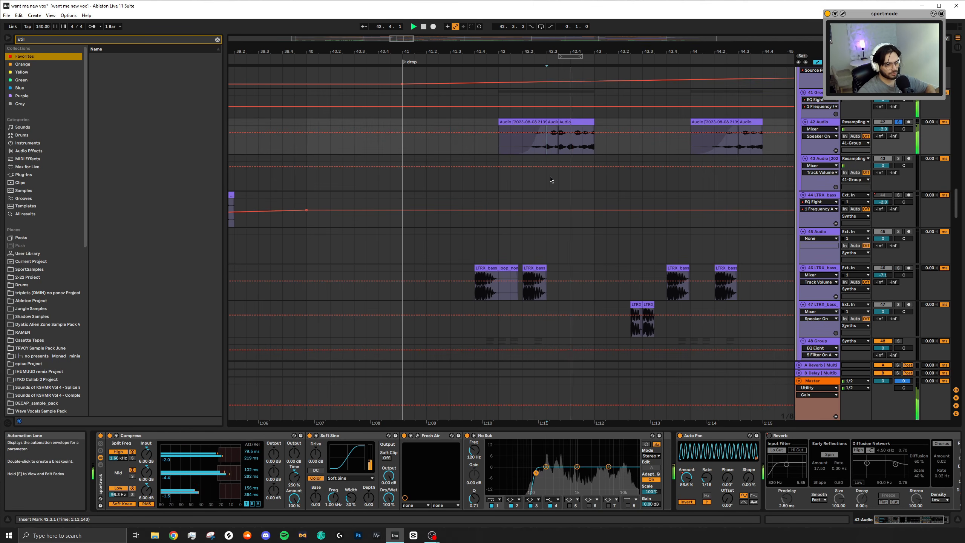
scroll(563, 158, down, 2)
scroll(612, 129, down, 1)
scroll(722, 89, up, 4)
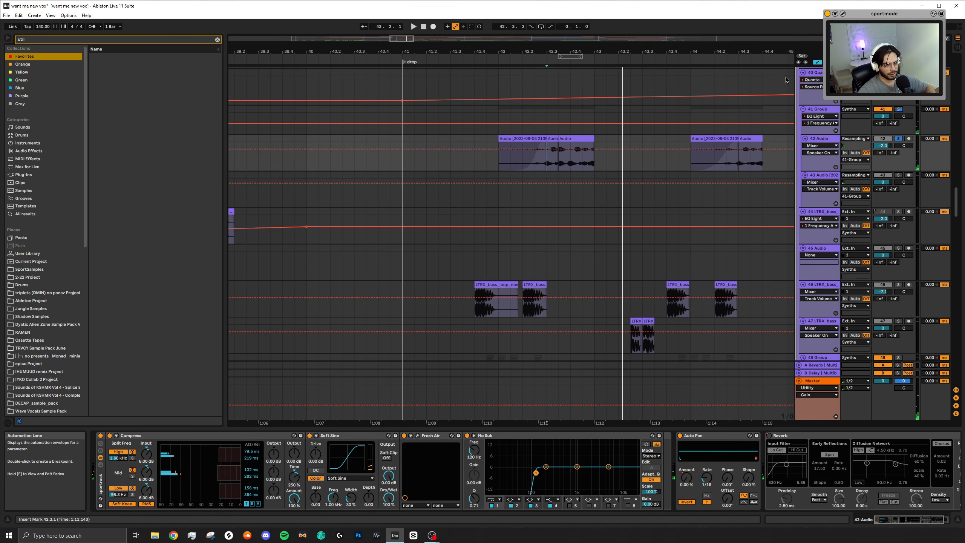
Hide the automation lanes and select the last part of track 42's first audio clip, from 42.3.3 to 43.1.1.
click(817, 62)
drag(558, 152, 594, 152)
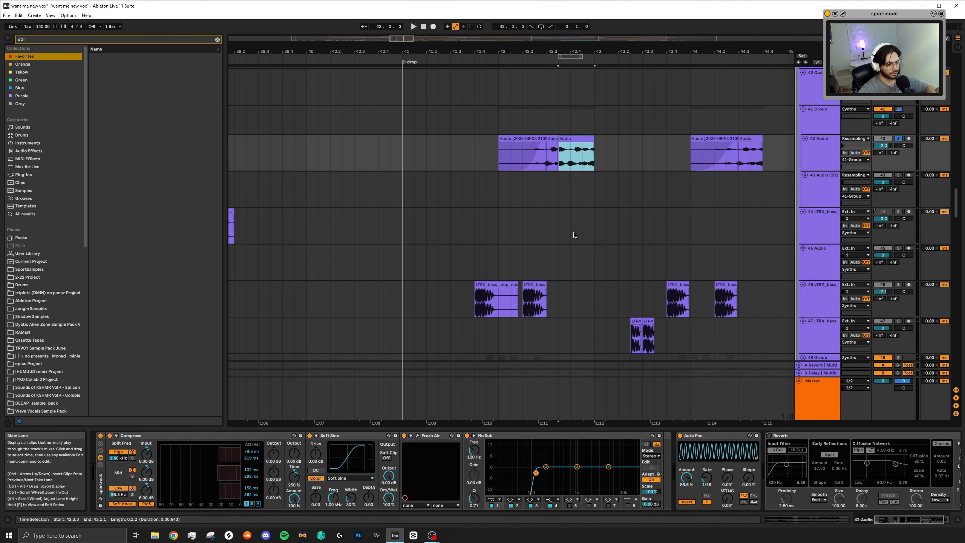
scroll(525, 269, down, 4)
scroll(531, 266, up, 4)
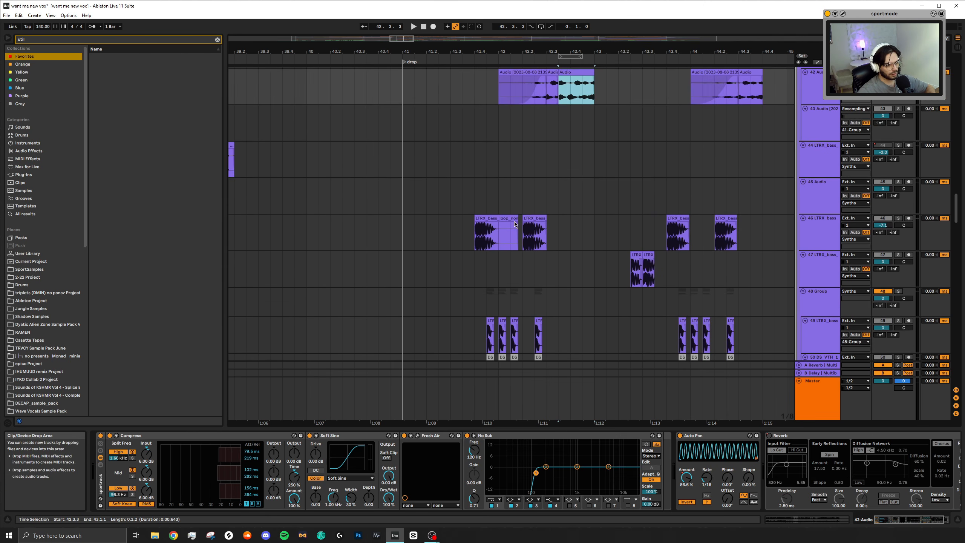
Solo the 46 LTRX_bass track and play its bass loop clips from 41.4.1.
drag(594, 139, 775, 140)
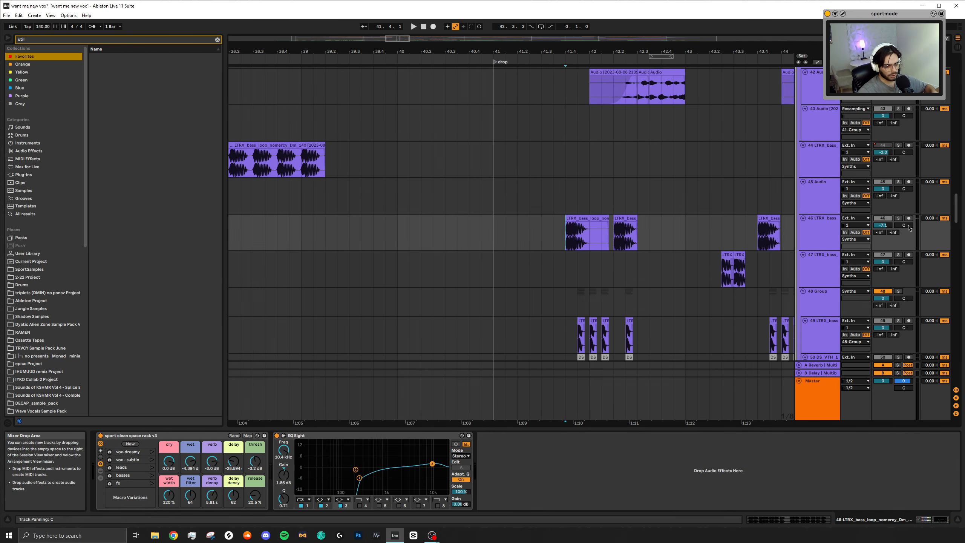
key(space)
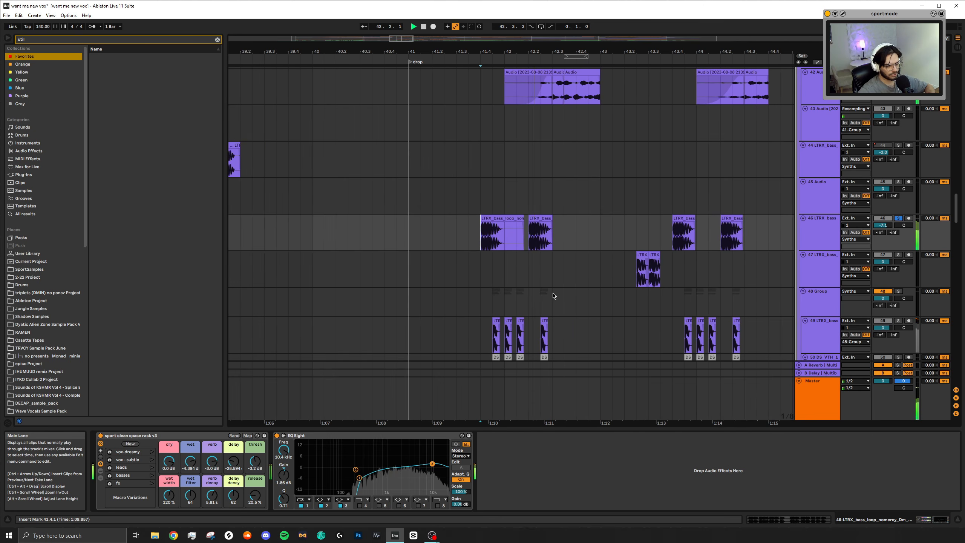
click(644, 277)
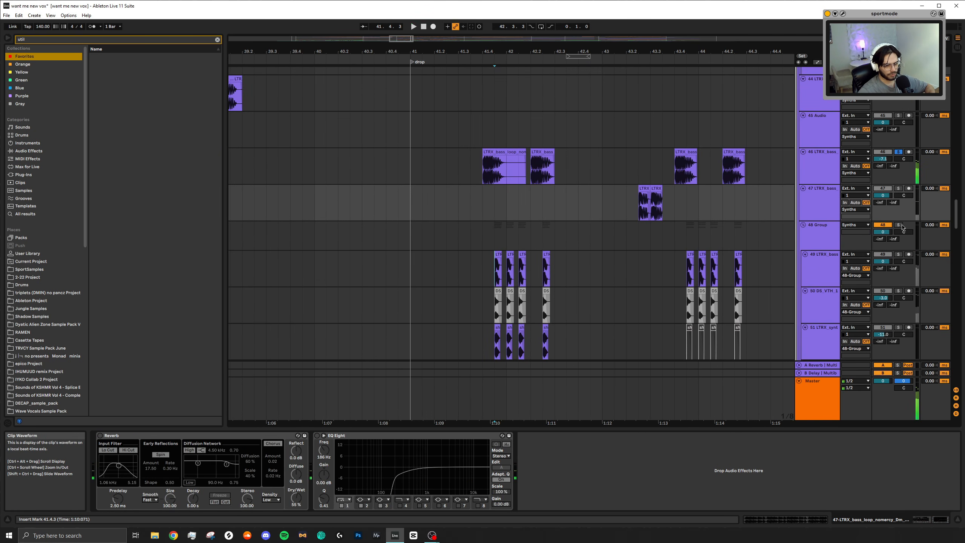
Solo the 48 Group and play its layered hits from 41.4.3.
scroll(509, 228, down, 8)
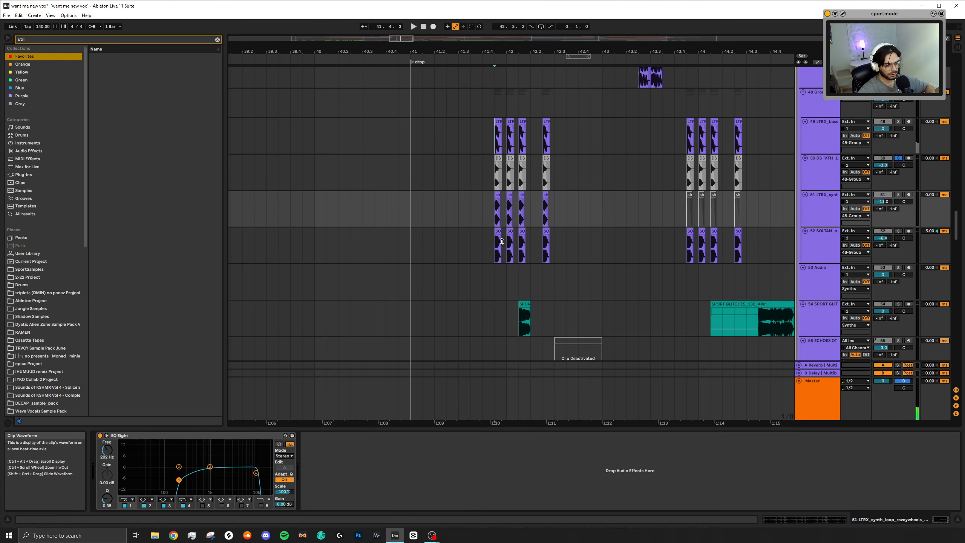
scroll(502, 220, up, 1)
scroll(495, 213, up, 4)
scroll(513, 214, up, 4)
click(498, 189)
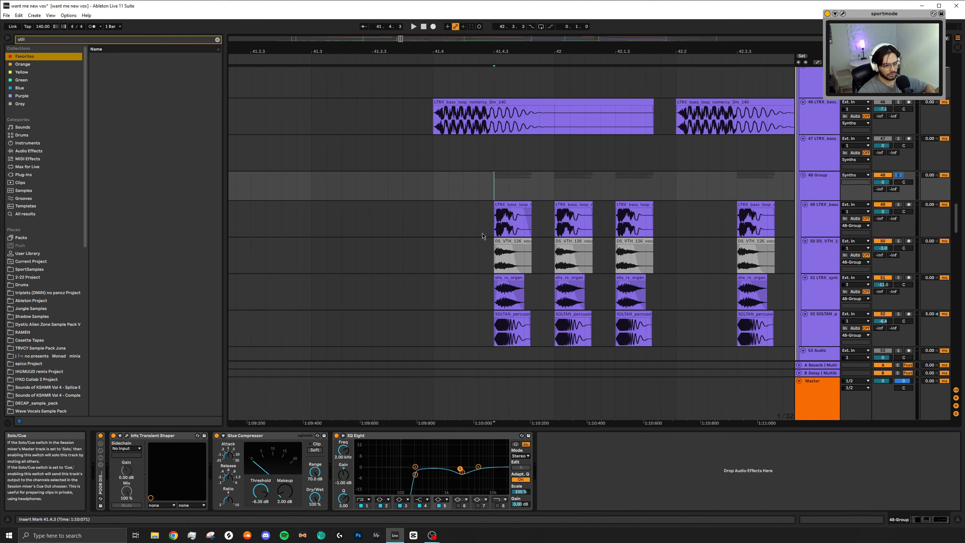
key(space)
Unsolo the 48 Group and play the passage with its second set of hits from 45.4.1.
scroll(482, 235, down, 5)
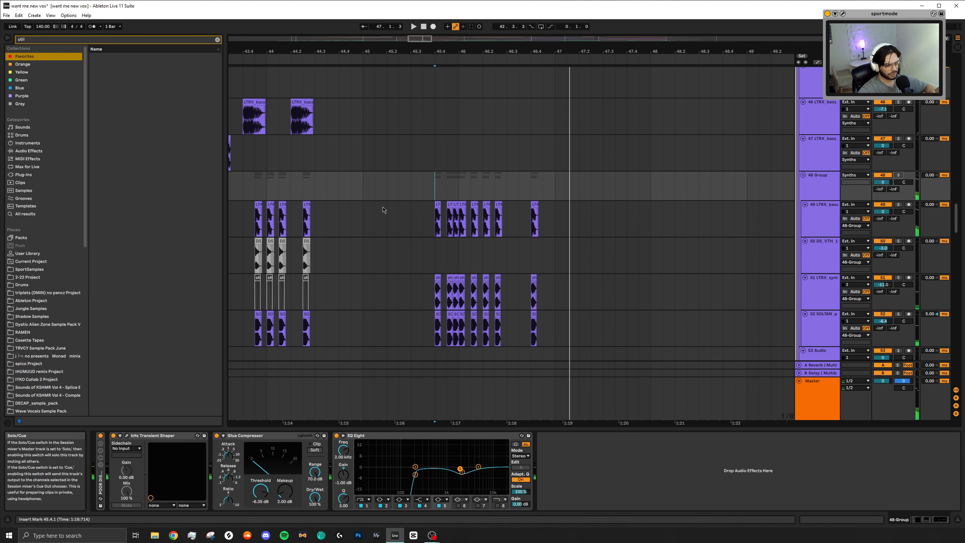
key(space)
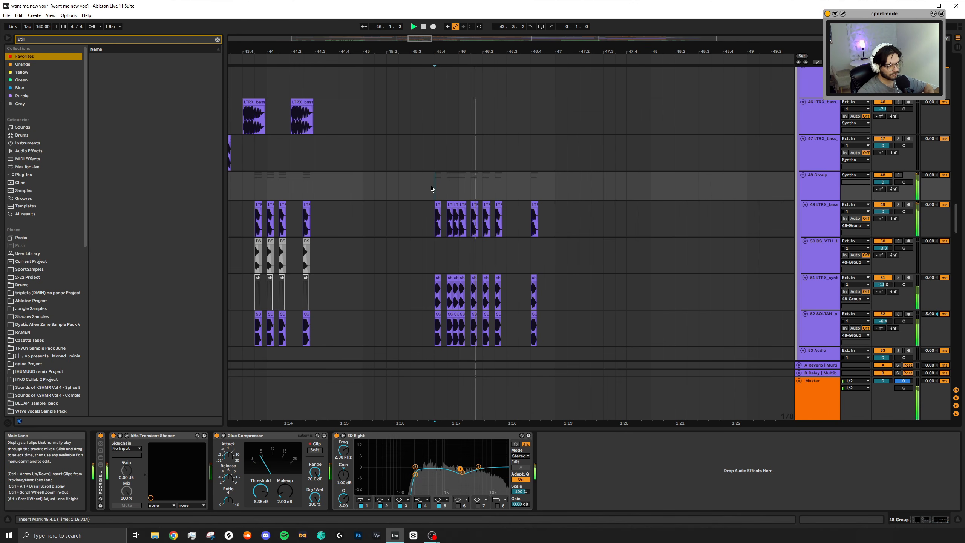
drag(402, 272, 531, 256)
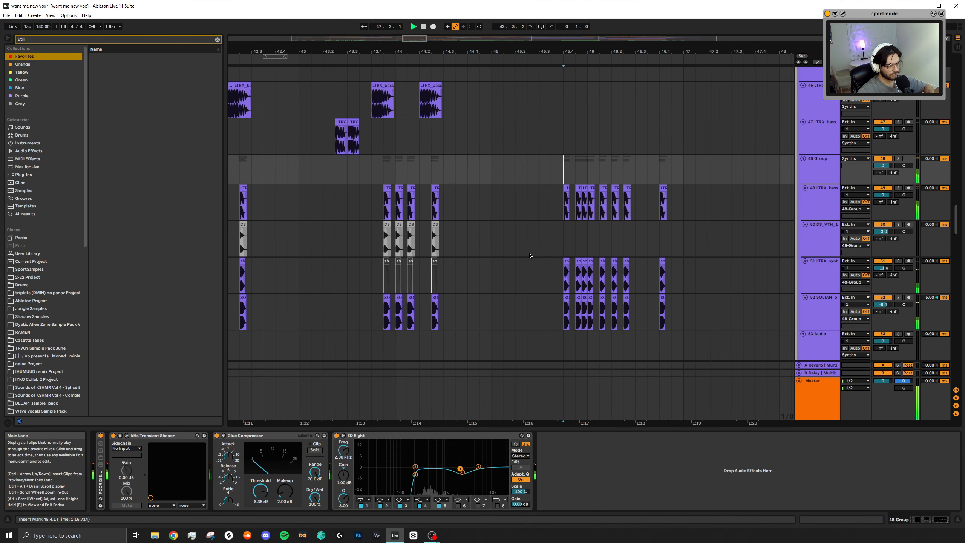
scroll(506, 248, down, 5)
Examine the 48 Group's bass, organ and percussion layers at the start of the first hit, 41.4.3.
scroll(440, 239, up, 10)
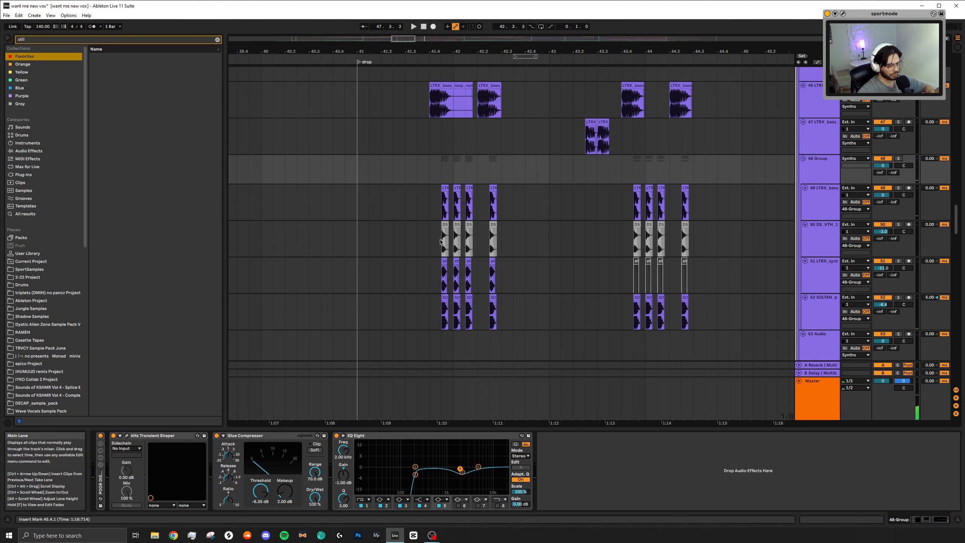
click(440, 209)
click(439, 260)
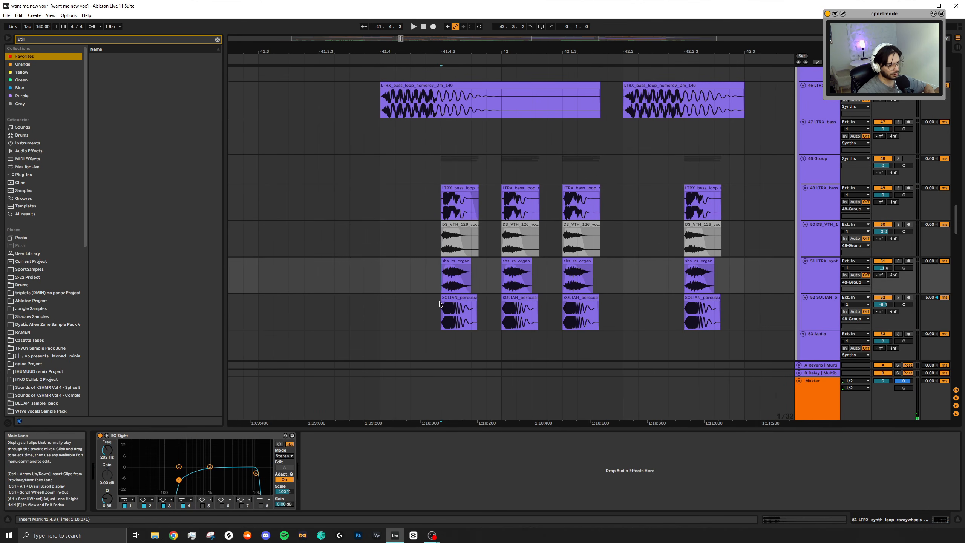
scroll(448, 292, down, 8)
Solo track 54 SPORT GLITCHES to audition its clip at 42.1.3, then unsolo it and play the drop from 41.1.1.
scroll(517, 216, down, 5)
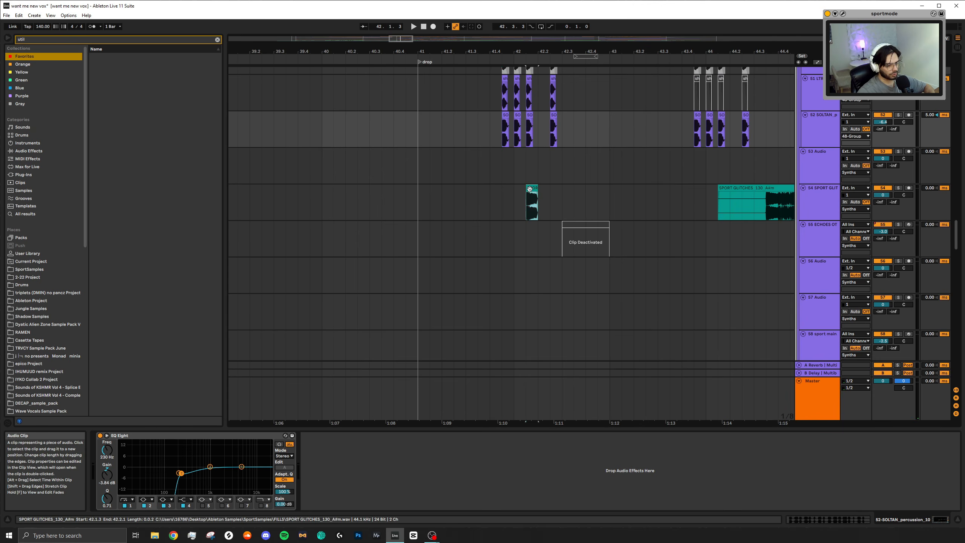
click(525, 215)
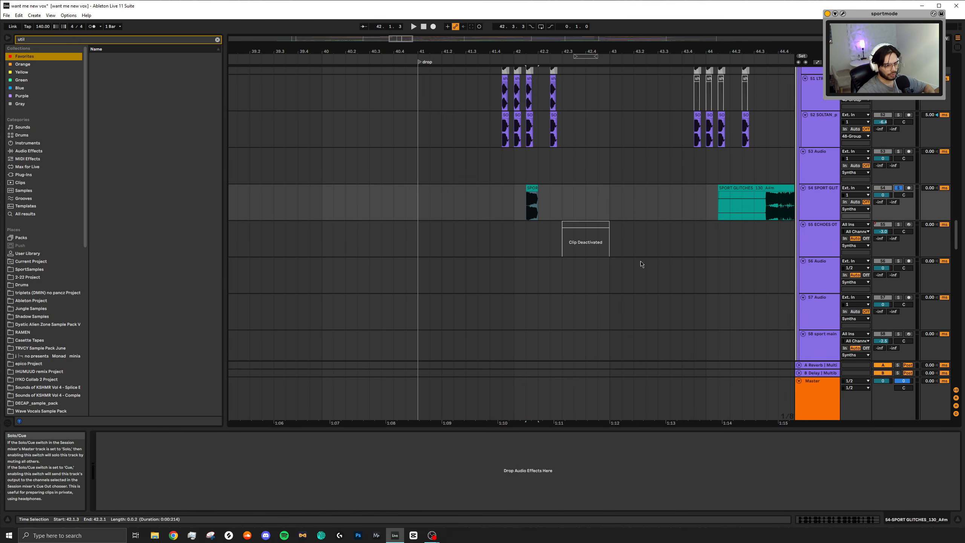
scroll(532, 243, right, 4)
click(622, 212)
key(space)
scroll(631, 213, up, 5)
scroll(630, 213, down, 5)
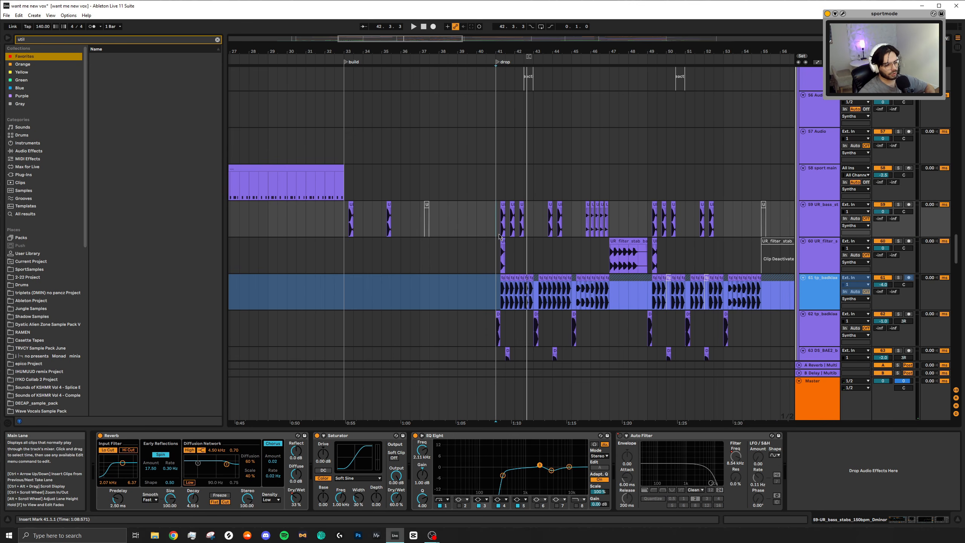
Look over how the clips of the Synths group's tracks are arranged across the first bars of the drop.
scroll(504, 240, up, 5)
scroll(559, 260, right, 3)
scroll(547, 251, up, 3)
scroll(546, 251, down, 6)
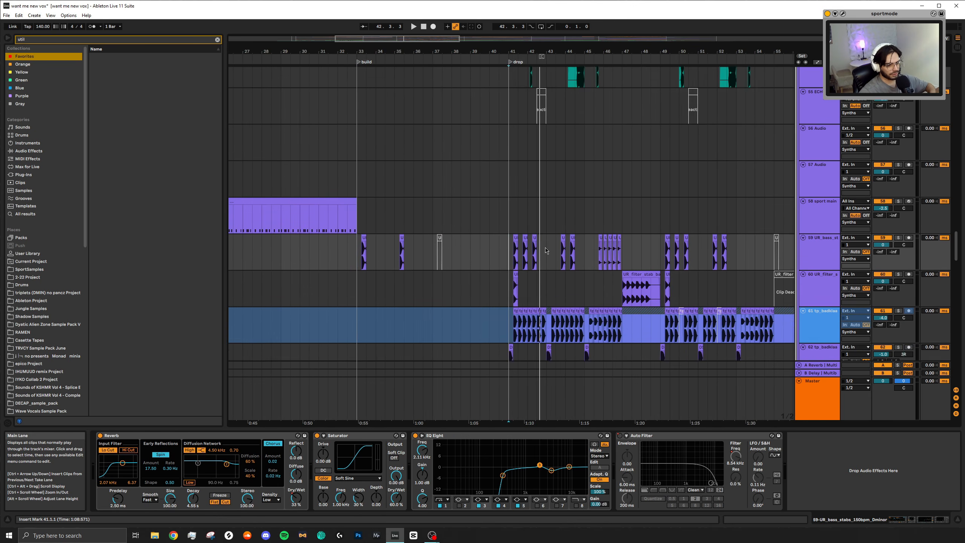
scroll(546, 250, down, 4)
scroll(532, 243, up, 5)
scroll(517, 236, up, 5)
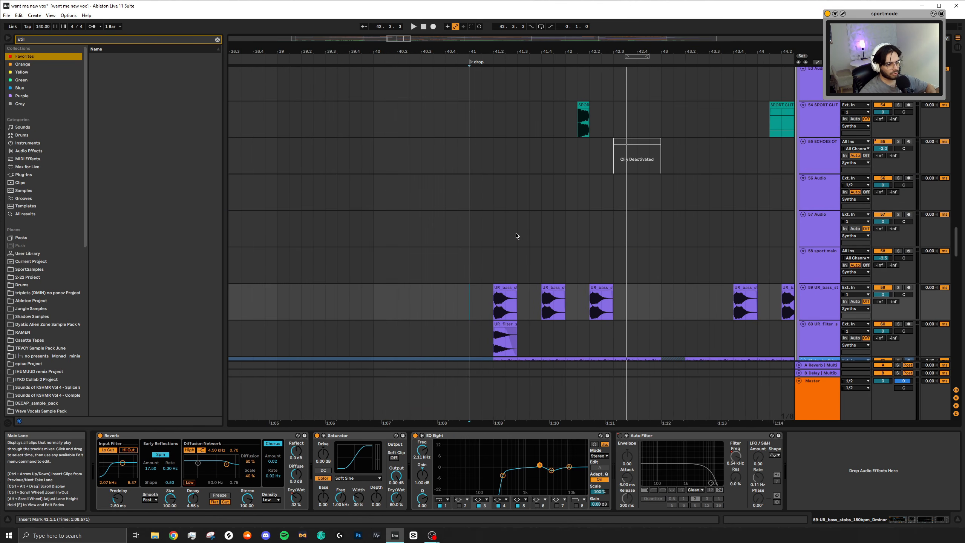
scroll(516, 236, down, 2)
scroll(547, 236, up, 5)
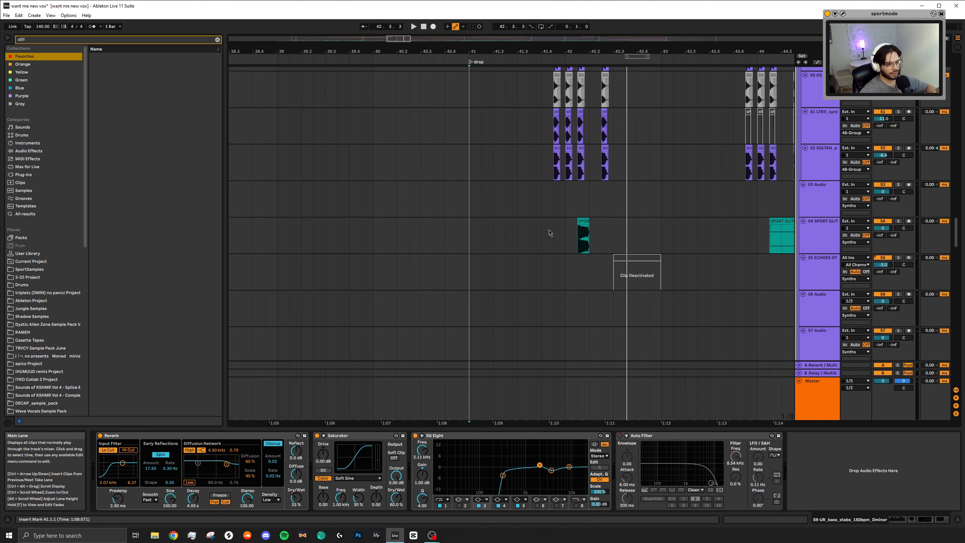
Fold and unfold the 48 Group, and compare its layered hits with the neighbouring LTRX_bass clips.
scroll(549, 232, up, 4)
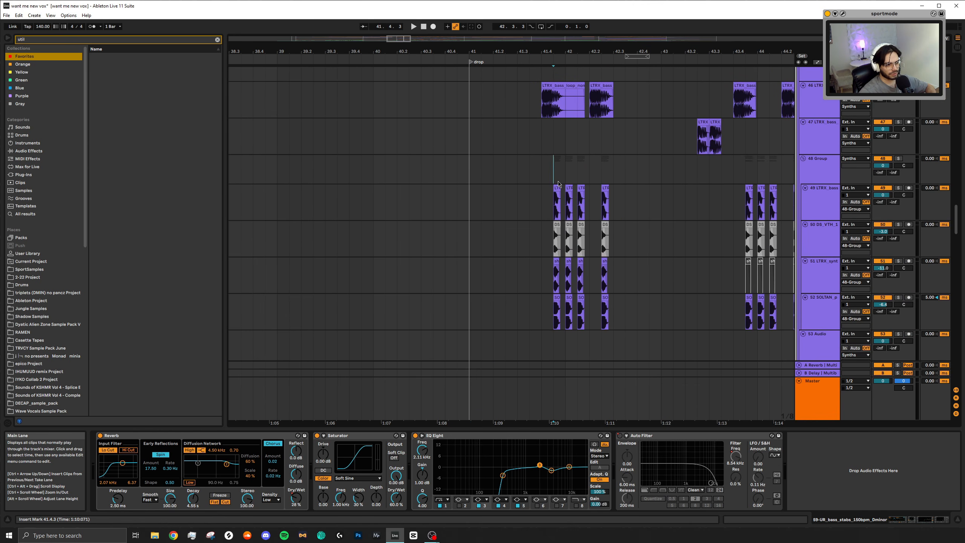
click(802, 158)
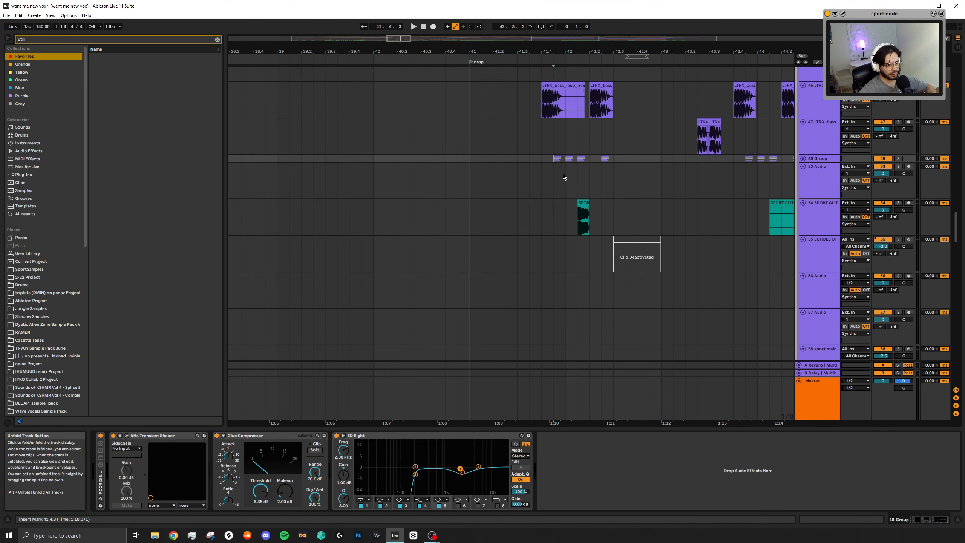
click(802, 159)
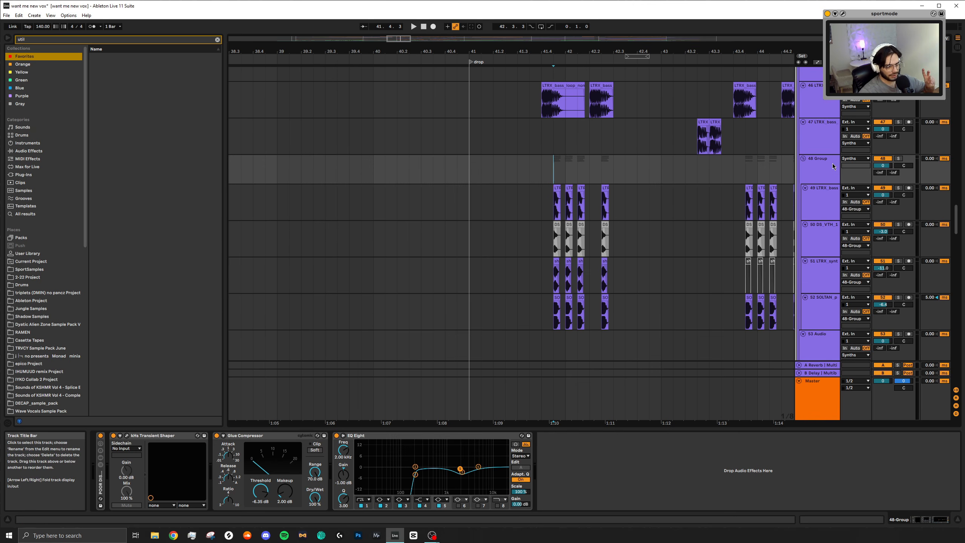
scroll(653, 210, up, 4)
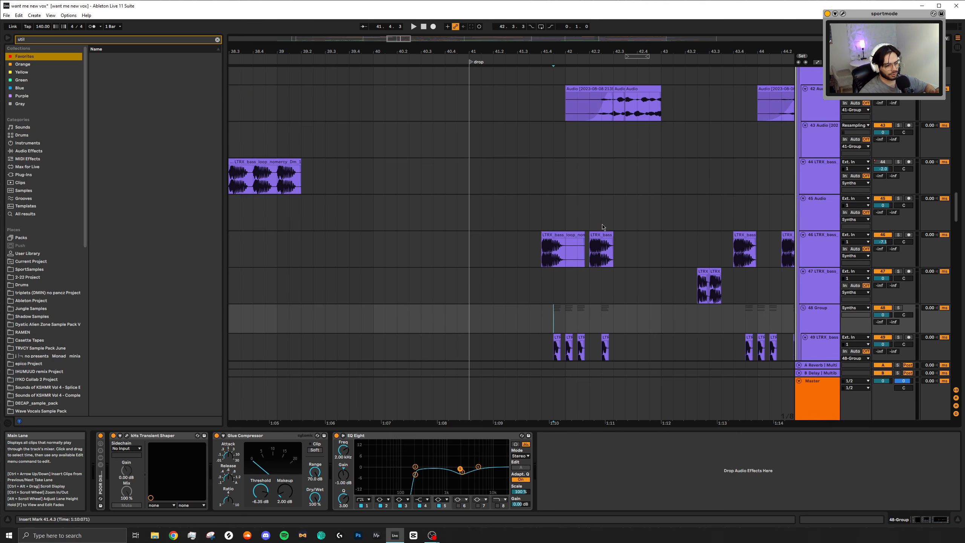
scroll(603, 227, up, 7)
scroll(595, 227, down, 9)
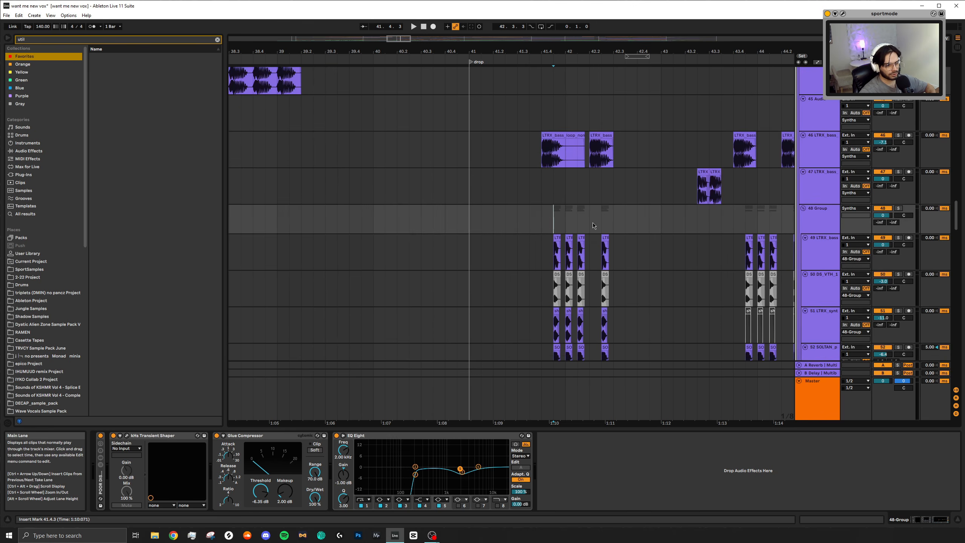
scroll(594, 225, down, 2)
scroll(594, 225, down, 2)
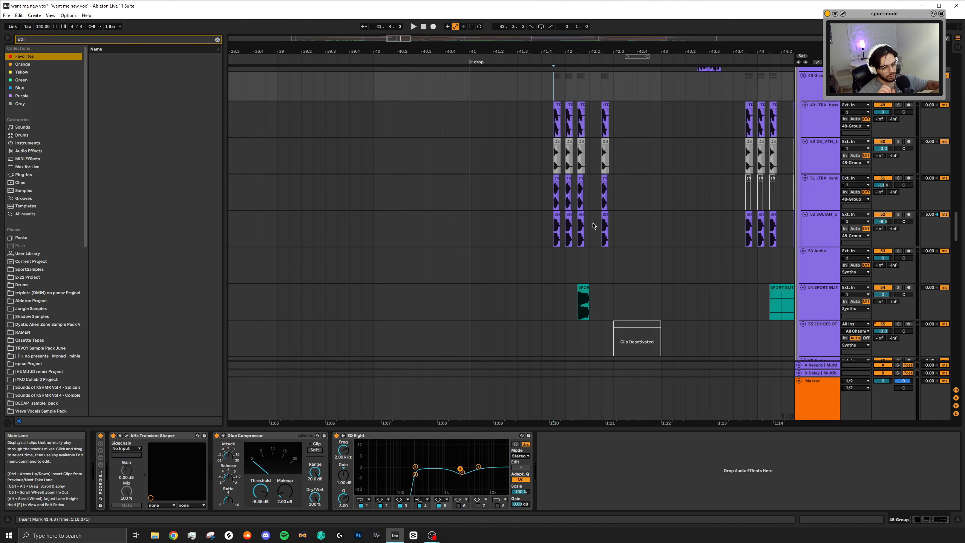
Solo track 61, select its first bass one-shot clip and play it from 41.2.1.
scroll(558, 292, down, 9)
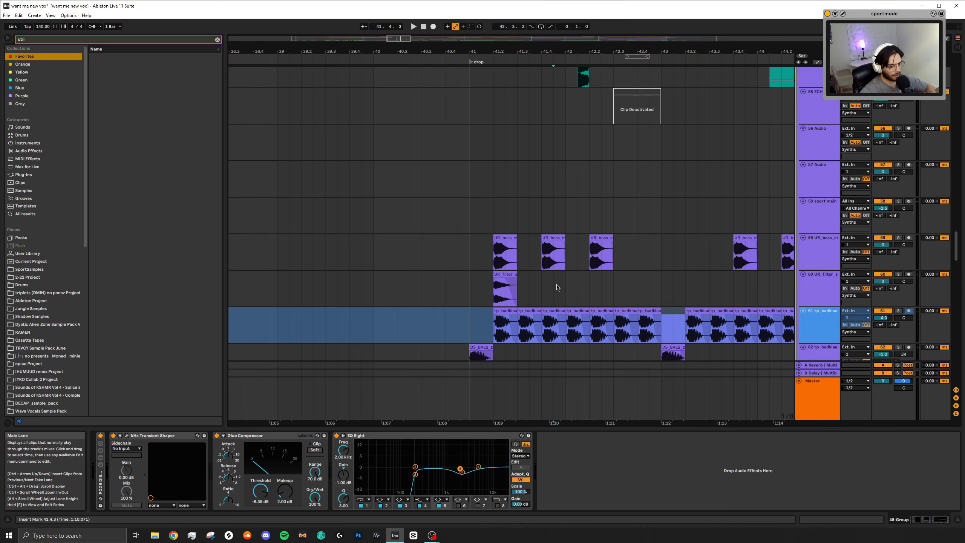
click(491, 228)
scroll(491, 229, down, 4)
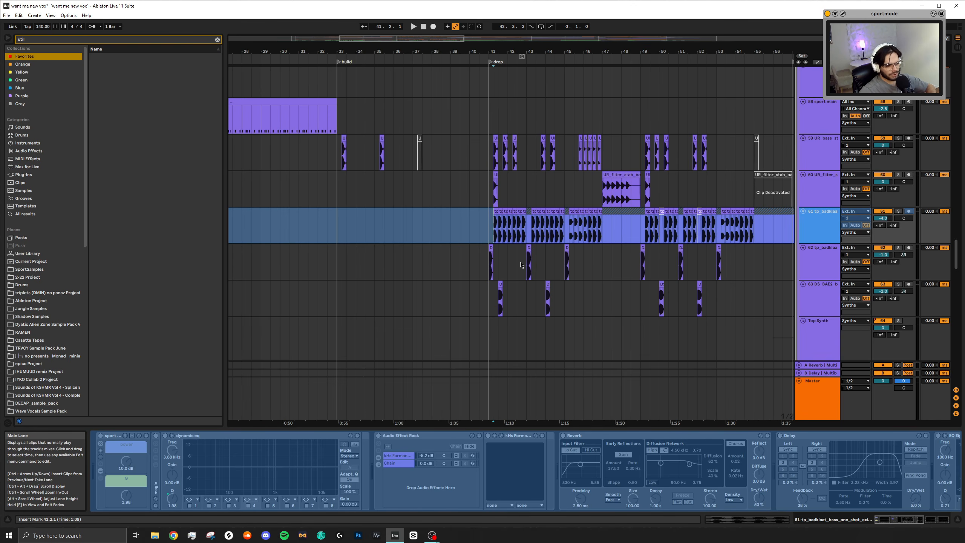
click(899, 212)
scroll(488, 212, up, 4)
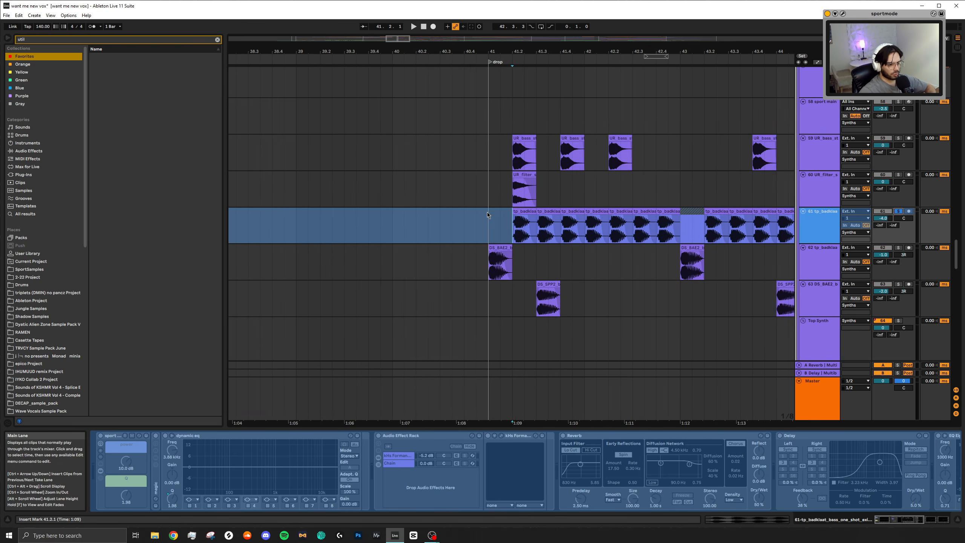
click(530, 212)
scroll(530, 212, up, 4)
key(space)
scroll(552, 253, down, 5)
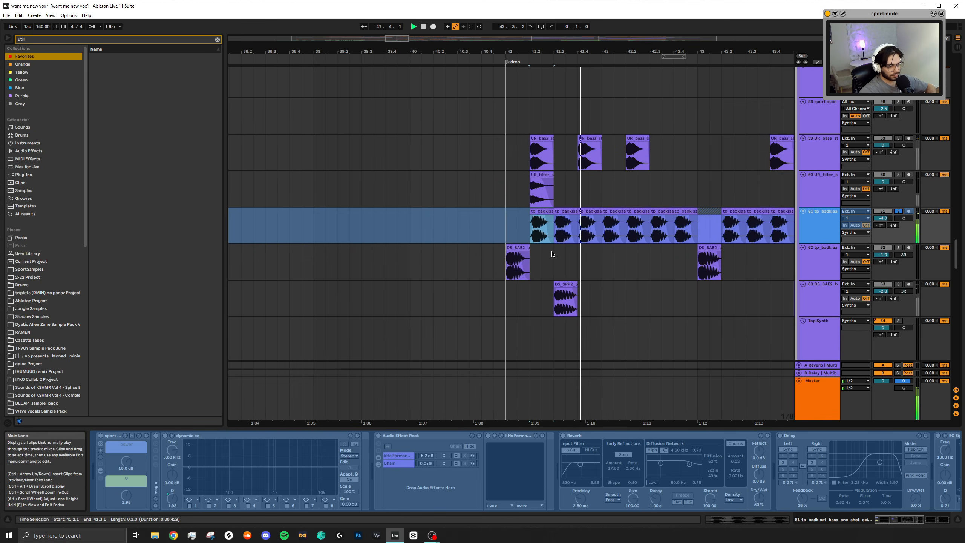
Solo track 120 DS_VTH in the VOX group and play its vocal chops from 41.4.1.
scroll(649, 452, down, 5)
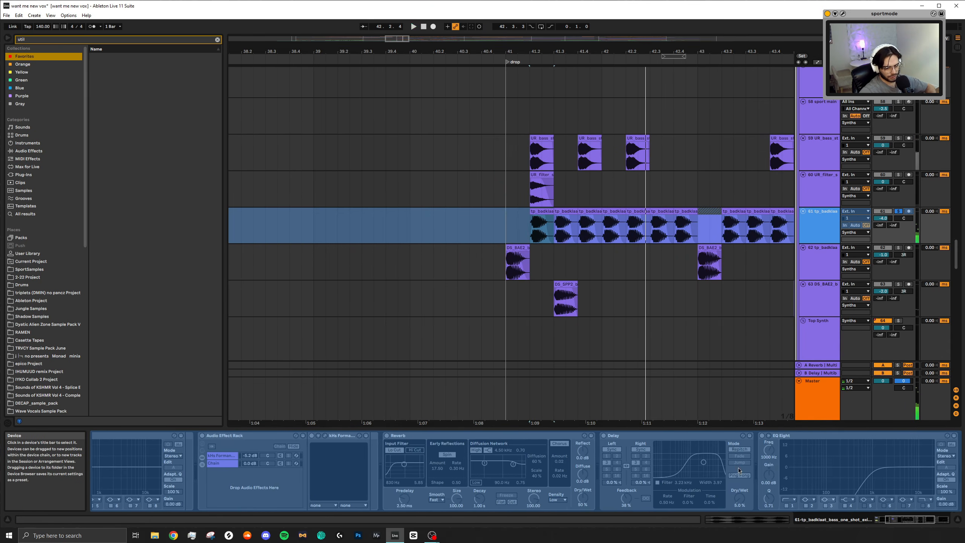
scroll(576, 210, left, 3)
scroll(577, 210, down, 5)
scroll(726, 243, down, 15)
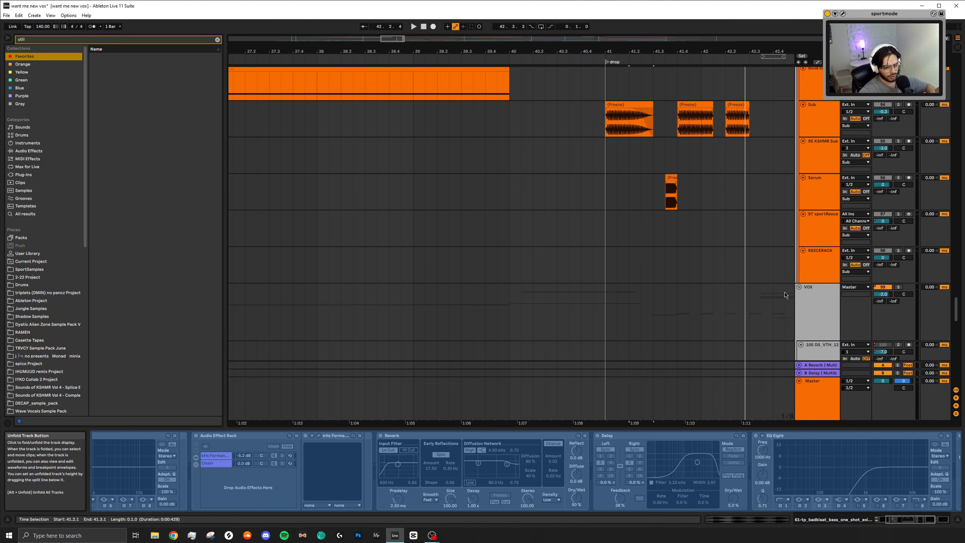
scroll(708, 260, down, 5)
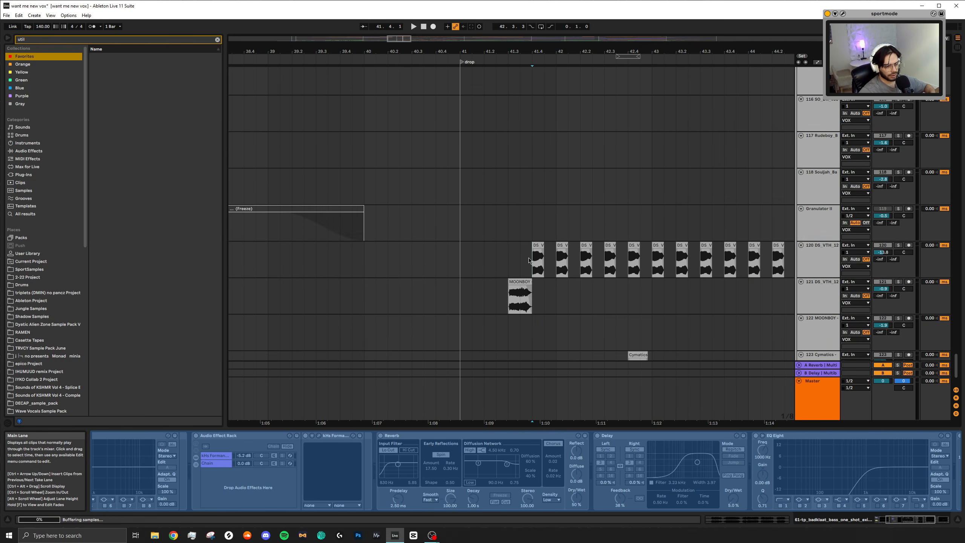
click(898, 250)
click(899, 245)
key(space)
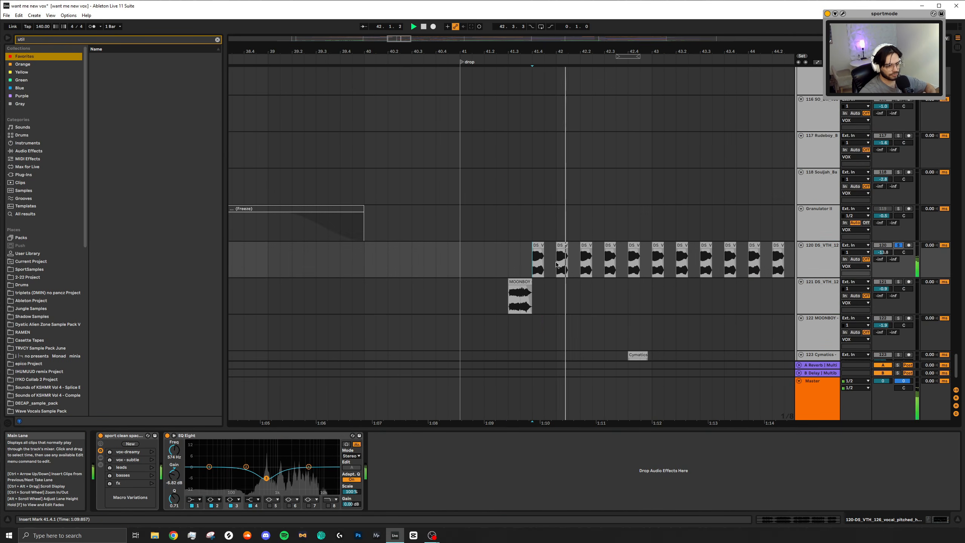
scroll(555, 261, down, 6)
key(space)
Select track 82's first frozen clip in the Mid Bass group, and play the group from 41.4.1.
scroll(575, 260, up, 20)
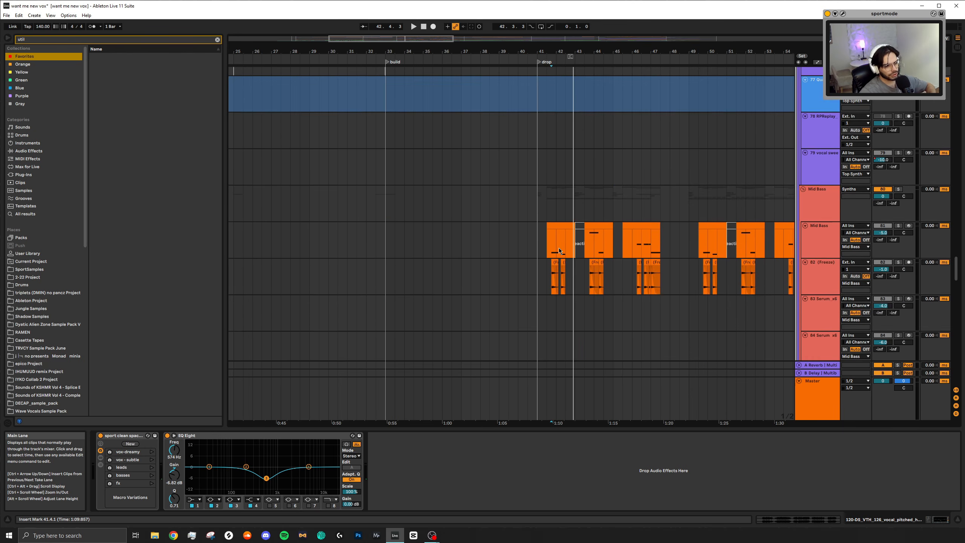
scroll(556, 257, down, 10)
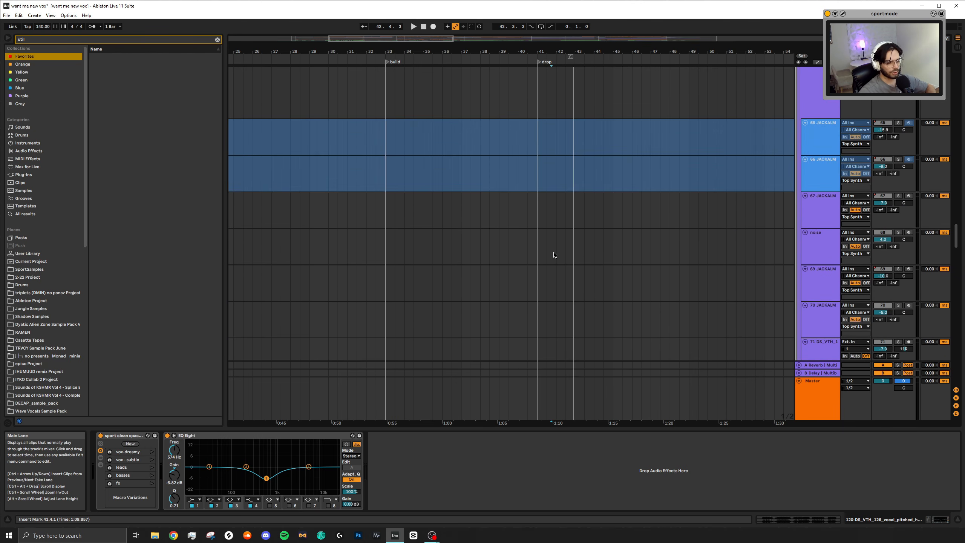
click(548, 117)
scroll(548, 117, up, 8)
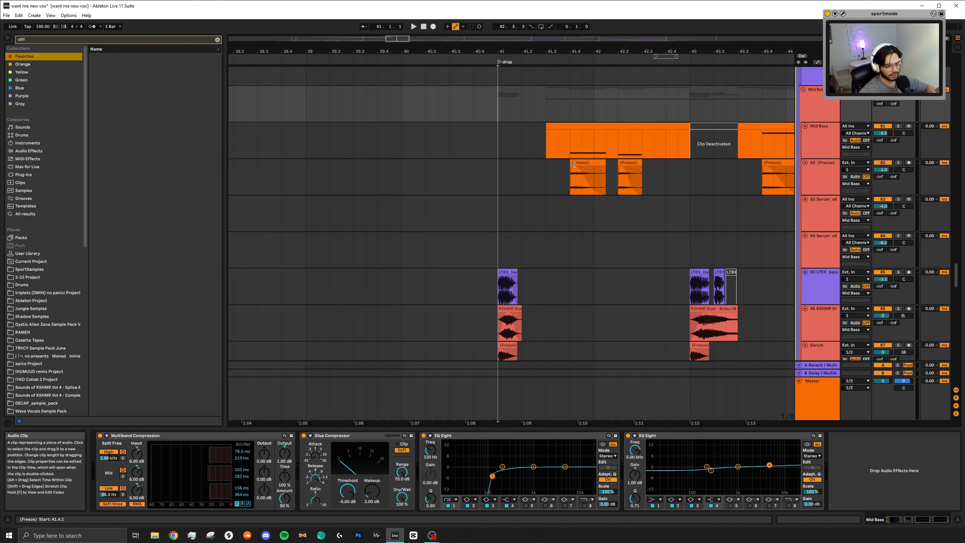
click(587, 163)
scroll(587, 179, right, 3)
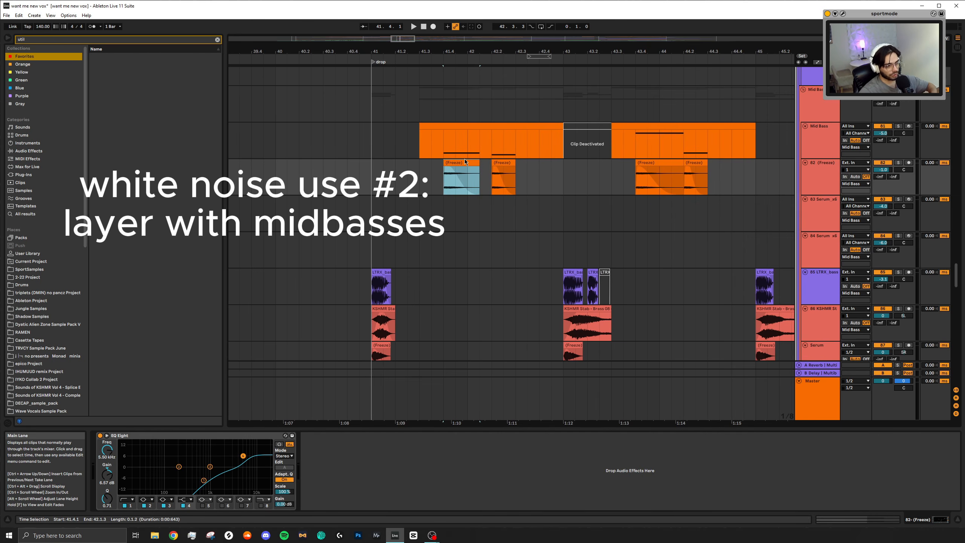
click(439, 105)
key(space)
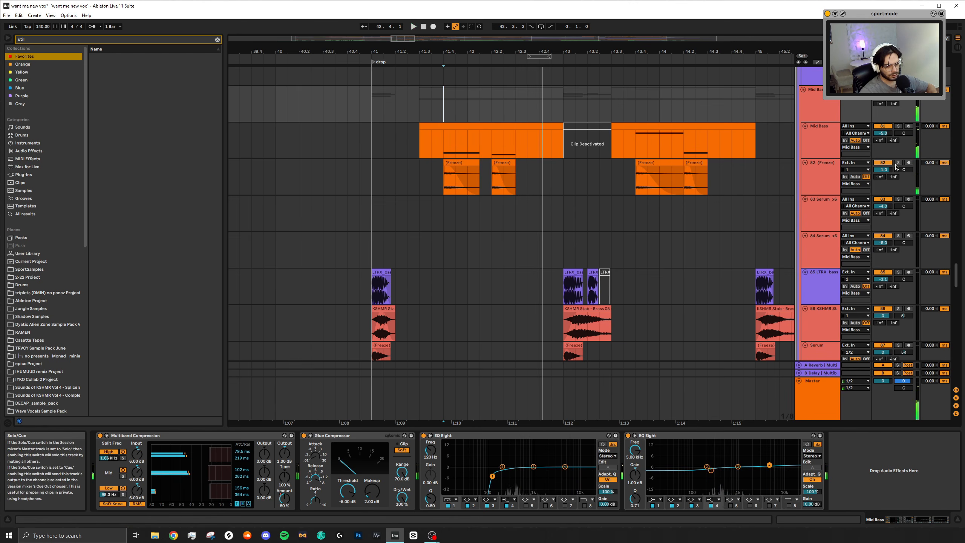
Audition track 82's noise layer soloed from 41.4.1, and compare the Mid Bass group with that track deactivated and active.
click(453, 173)
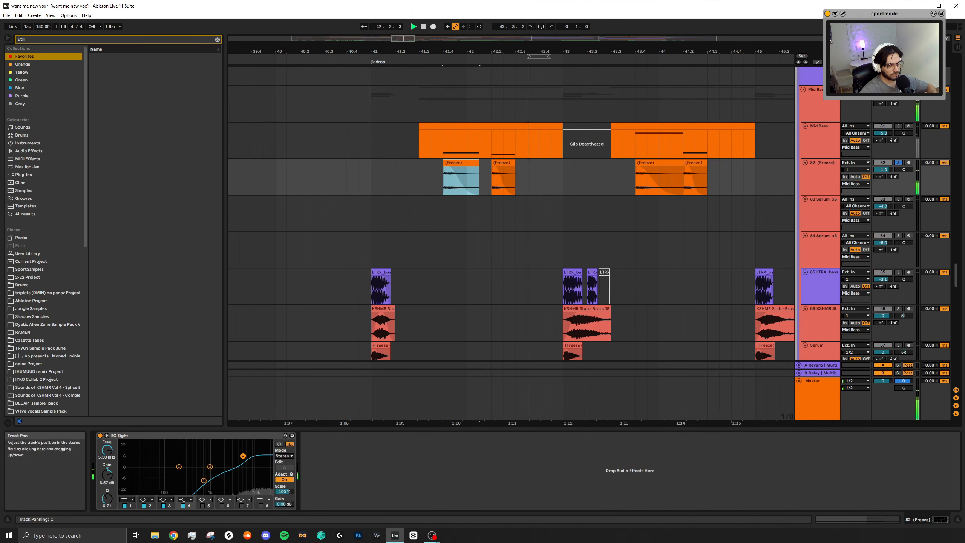
click(898, 163)
key(space)
key(space)
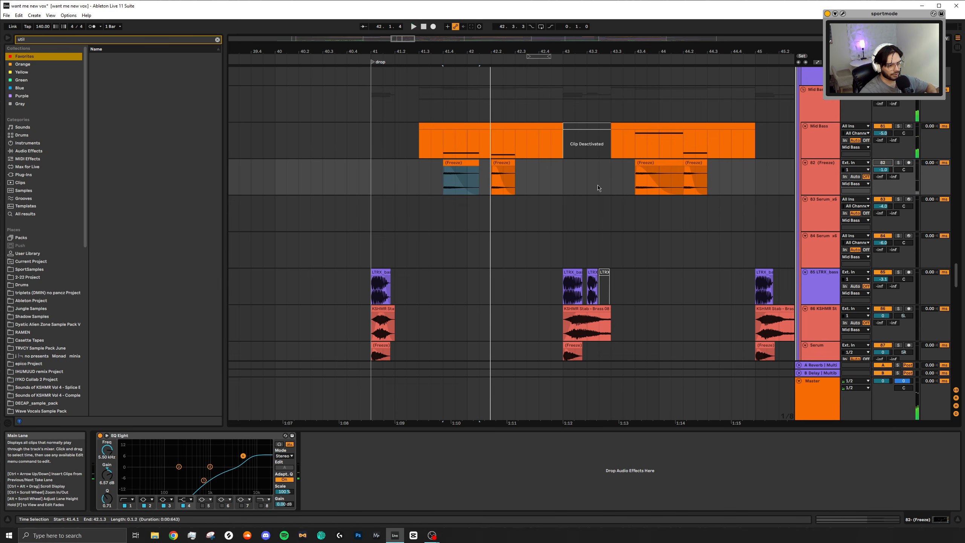
click(887, 165)
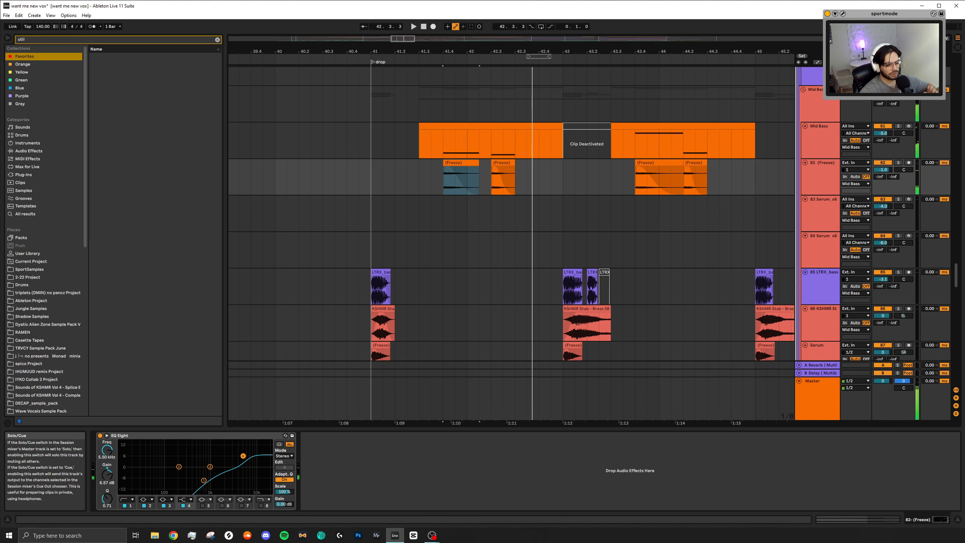
Solo the MIDI bass track at the end of the Mid Bass group and play it from 41.4.1.
scroll(543, 224, down, 3)
scroll(543, 224, right, 4)
scroll(482, 194, up, 4)
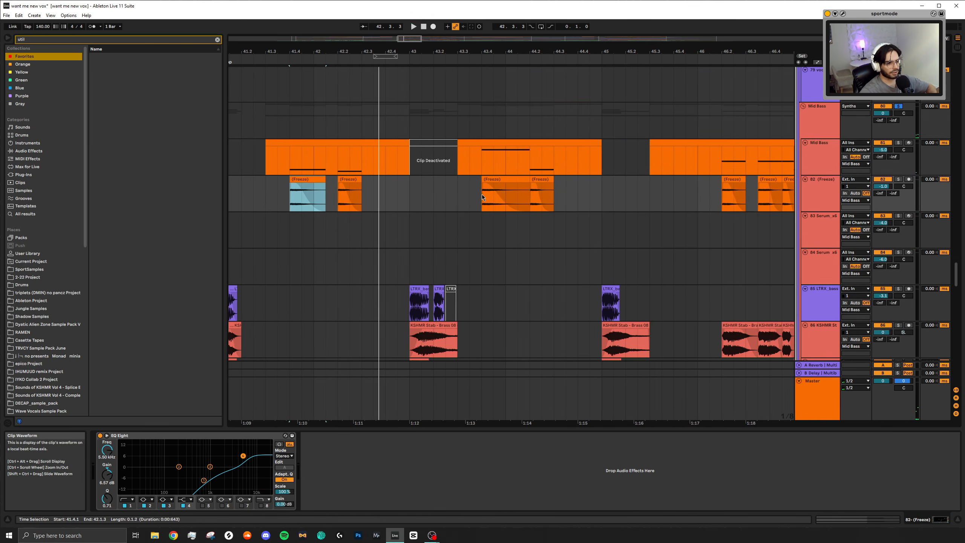
scroll(481, 189, down, 4)
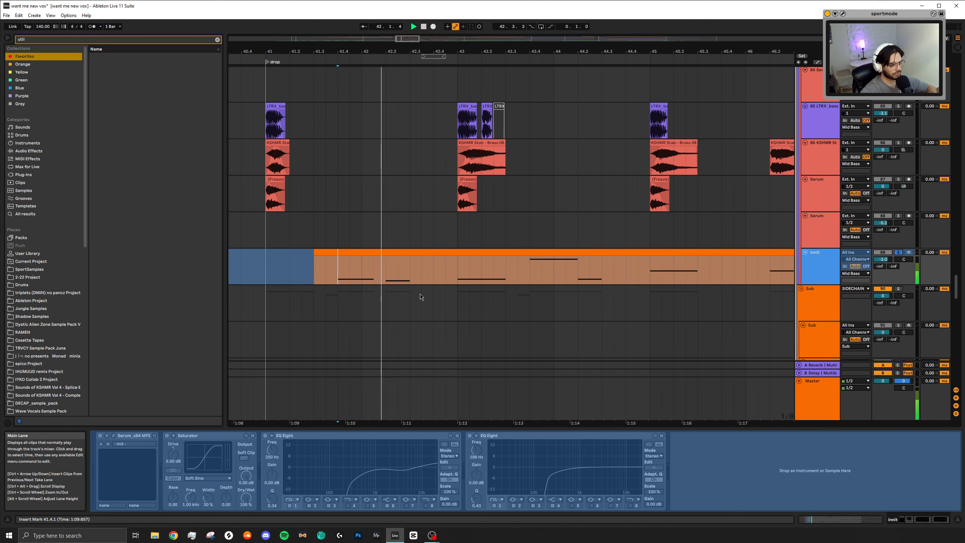
scroll(421, 298, down, 5)
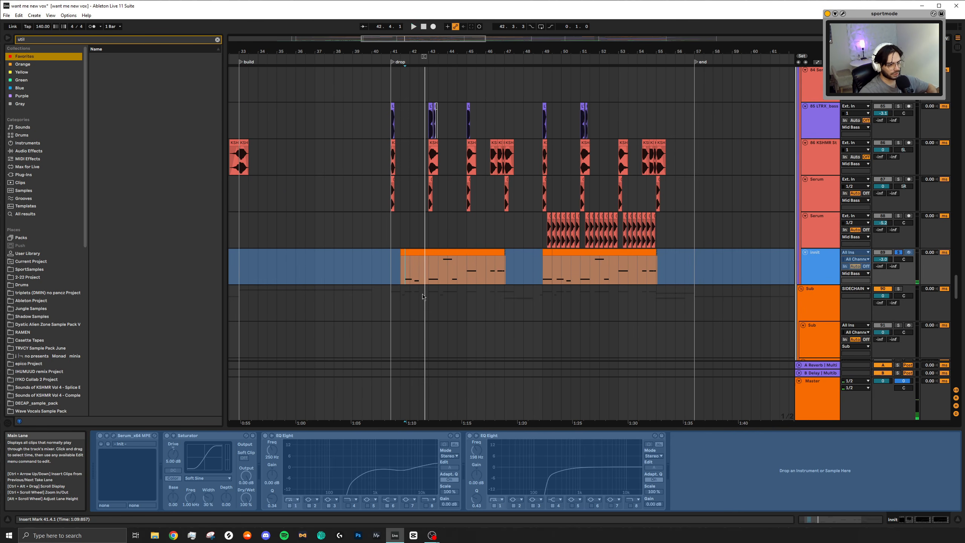
Solo the Serum track with the repeated frozen clips, play it from 49.2.1, and unsolo it.
scroll(559, 250, up, 5)
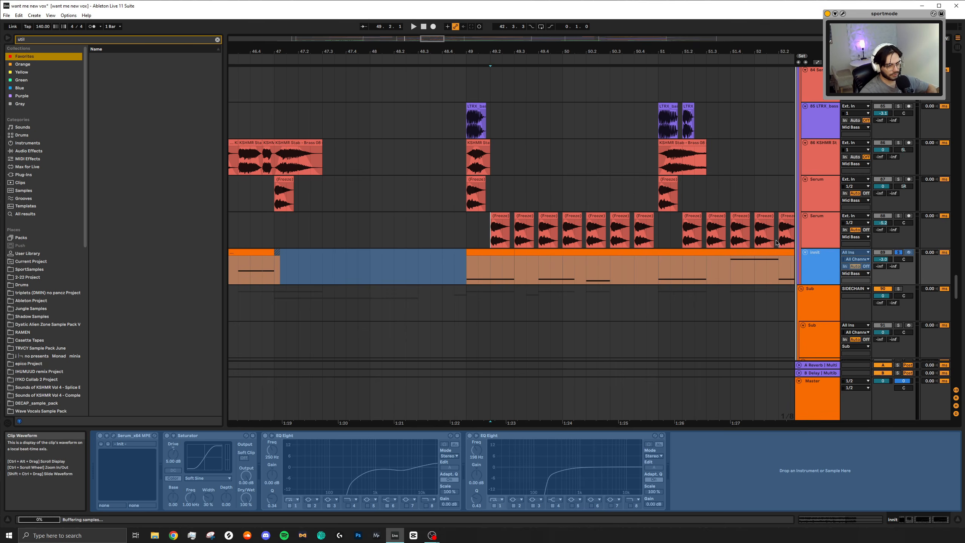
click(898, 216)
key(space)
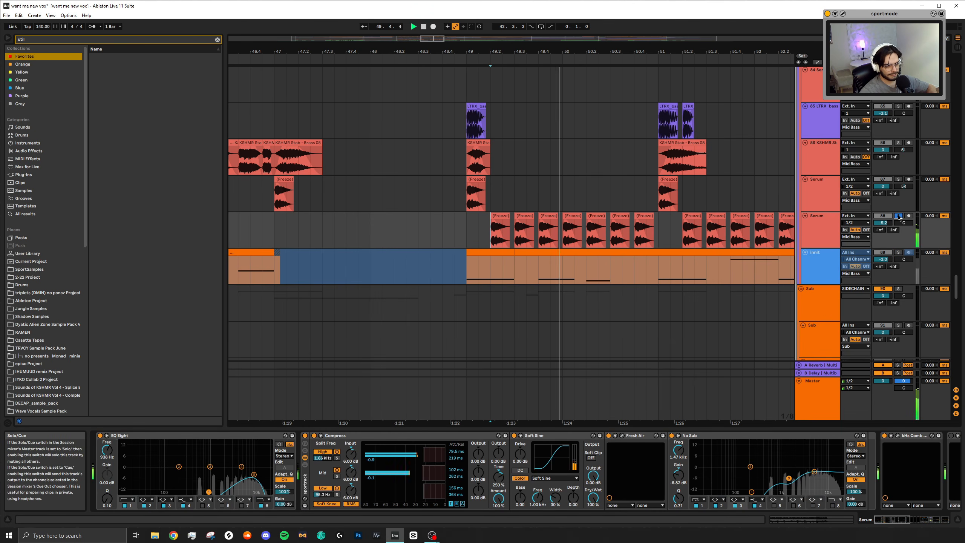
click(899, 216)
Solo the Sub group and play its drop clips from 41.1.1.
scroll(570, 243, down, 1)
scroll(567, 243, down, 5)
scroll(479, 282, down, 14)
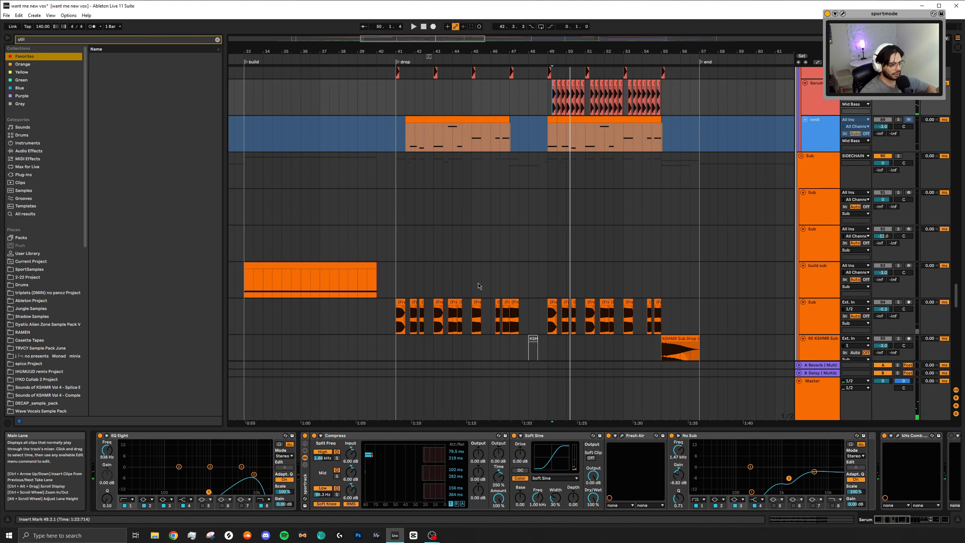
scroll(405, 198, up, 5)
click(359, 208)
scroll(398, 215, left, 3)
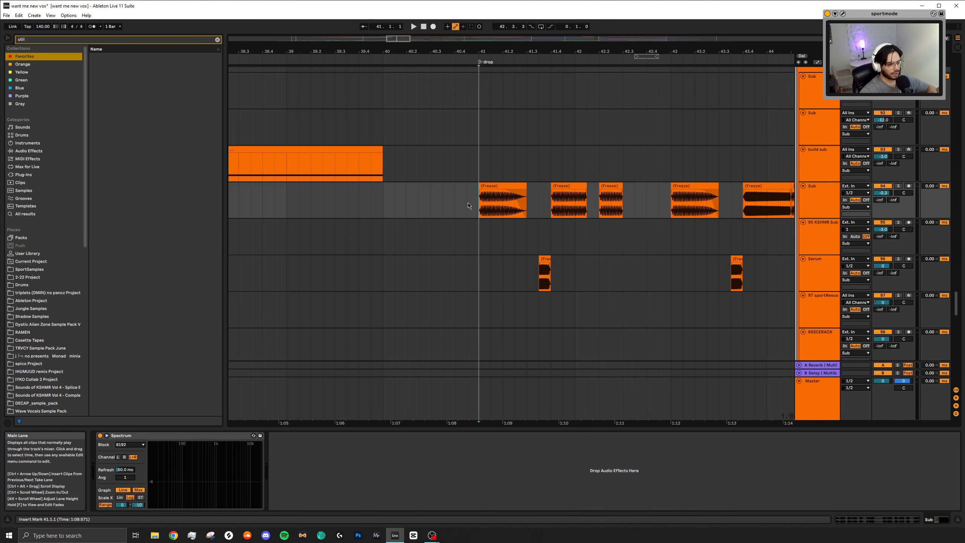
scroll(478, 208, up, 5)
key(space)
scroll(489, 210, down, 5)
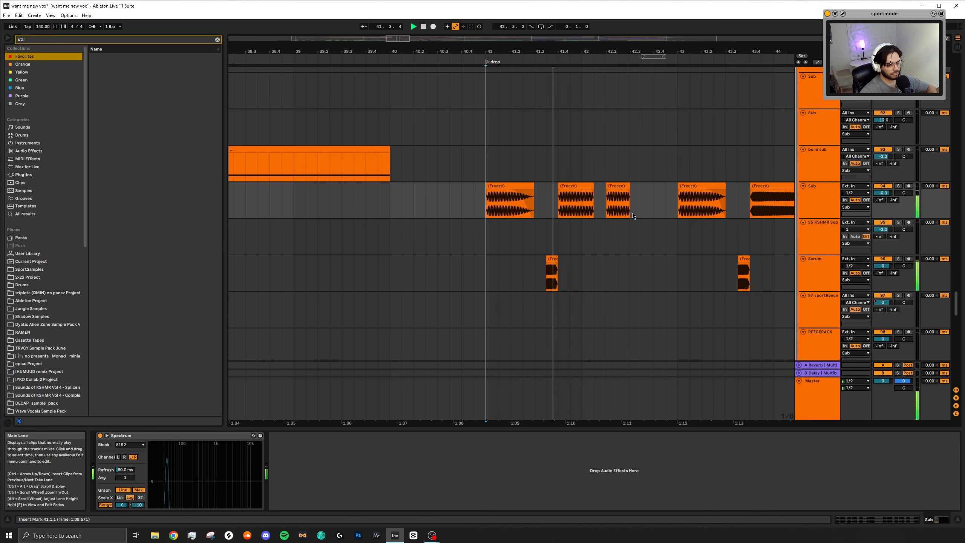
Select the first frozen Sub clip at 41.1.1 and compare it with the longer Sub clip at 43.4.1.
scroll(623, 236, right, 3)
click(393, 186)
key(space)
scroll(393, 222, up, 3)
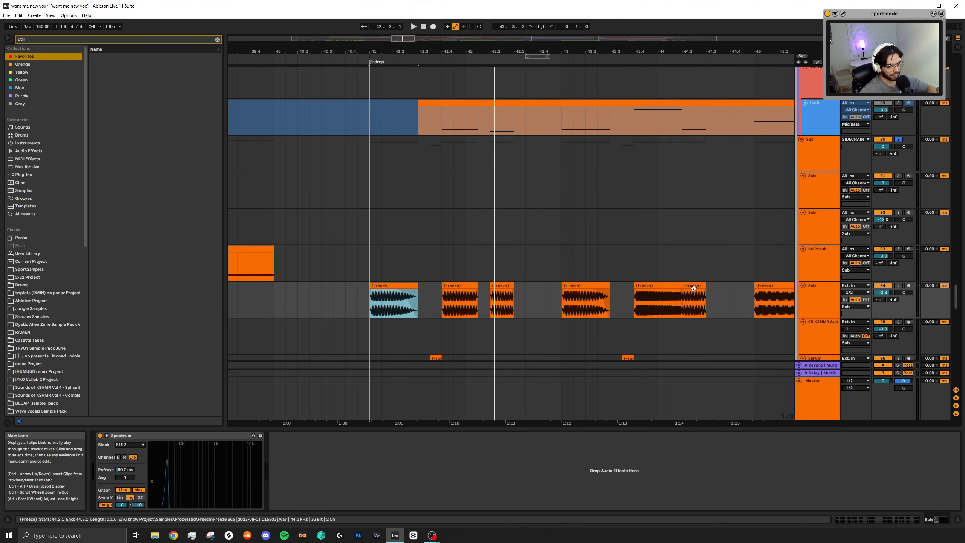
click(680, 305)
scroll(686, 304, up, 5)
scroll(442, 304, down, 5)
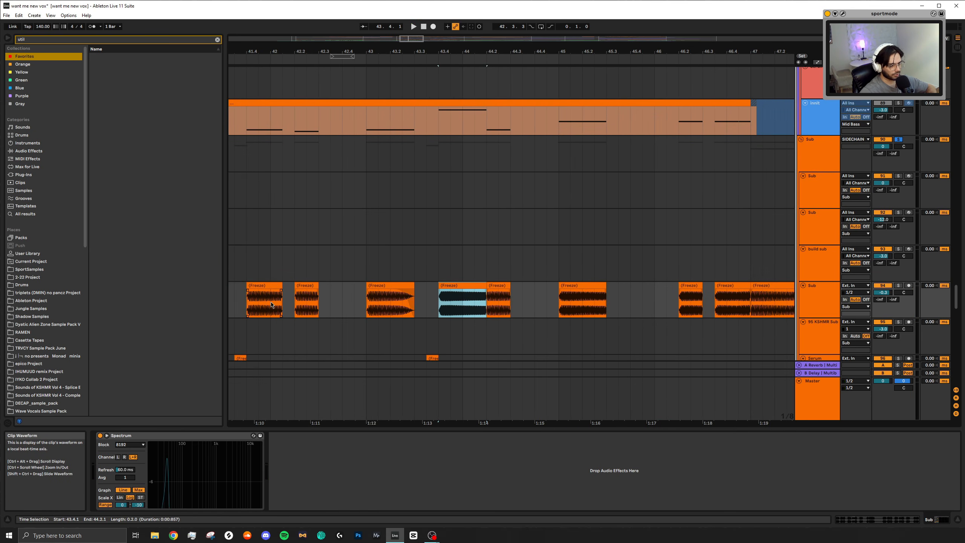
Select the short Serum clip at 41.3.3 in the Sub group and examine its waveform beside the neighbouring Sub clips.
scroll(361, 302, up, 5)
scroll(361, 301, left, 4)
scroll(491, 299, down, 5)
scroll(517, 272, down, 3)
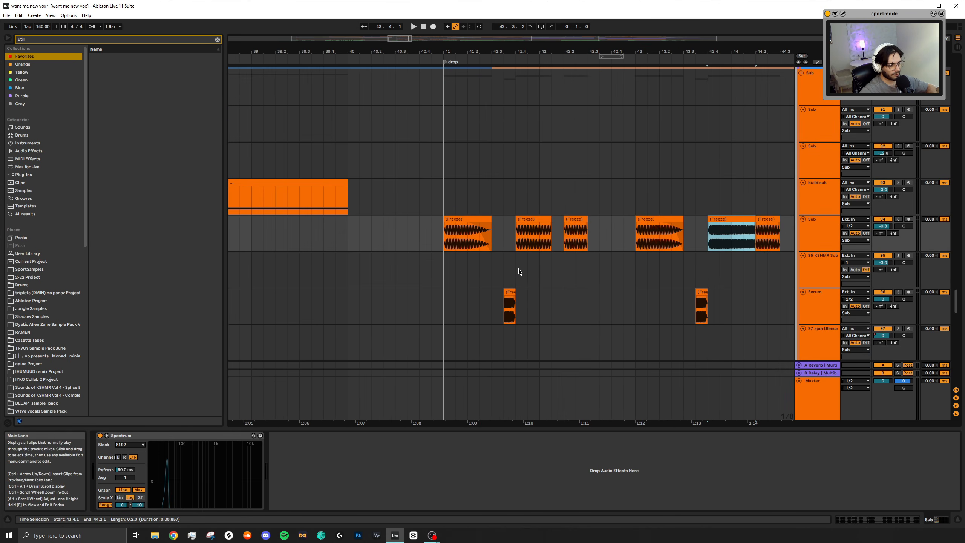
click(513, 292)
scroll(516, 298, up, 5)
scroll(523, 303, down, 3)
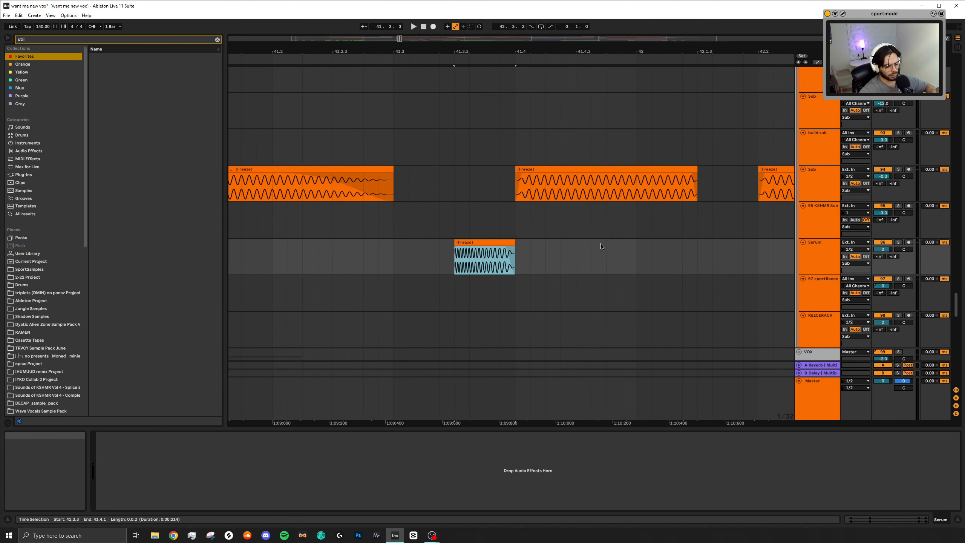
Play the short Serum clip at 41.3.3 leading into the Sub clip, and its repeat from 43.3.3.
scroll(496, 242, down, 4)
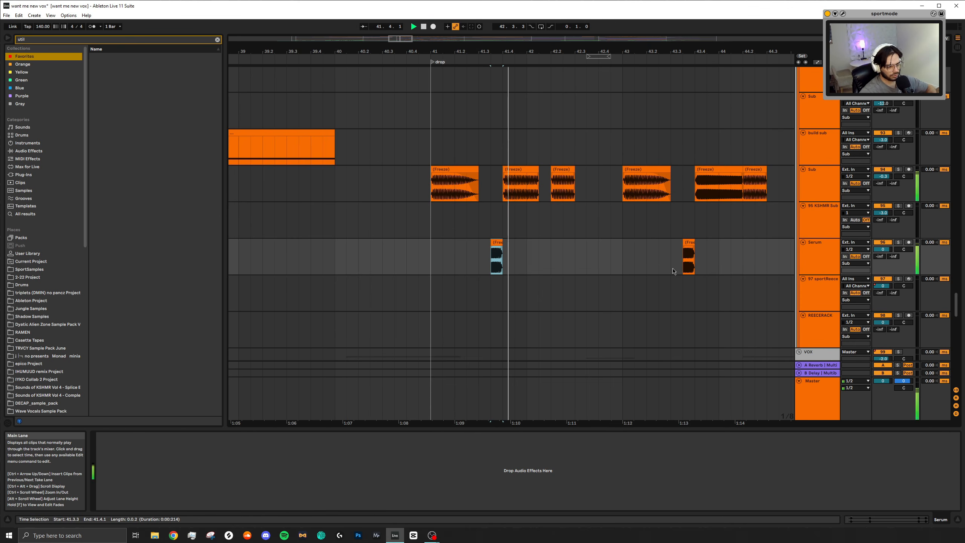
click(685, 251)
key(space)
key(space)
Solo REECERACK, play its frozen clip from 47.1.1 and look over the track's effect chain.
scroll(680, 254, down, 5)
scroll(714, 273, right, 3)
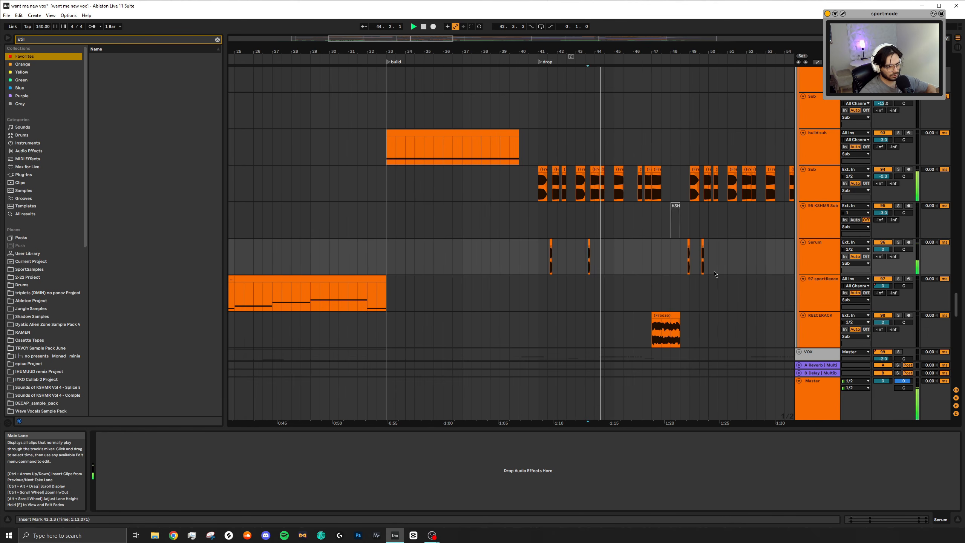
scroll(680, 280, down, 5)
click(666, 247)
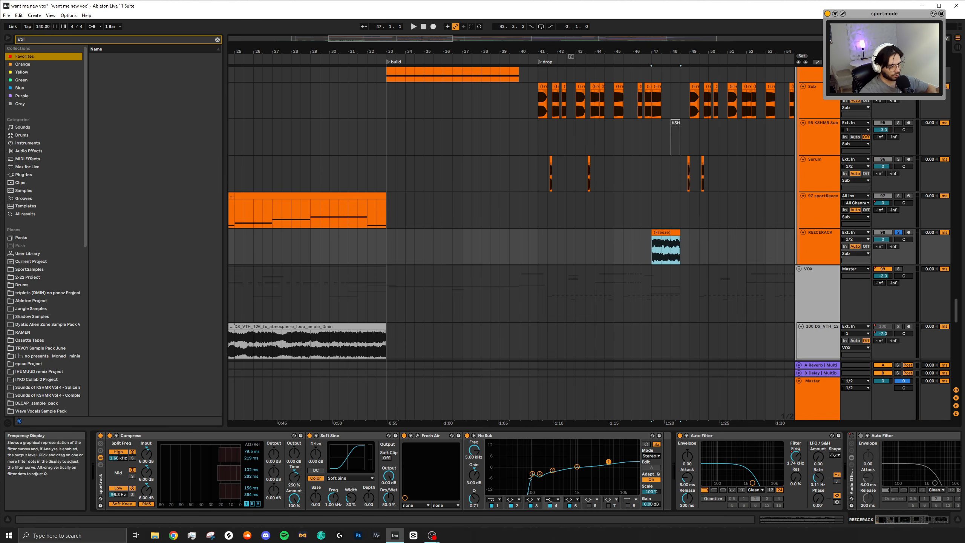
scroll(526, 482, right, 5)
key(space)
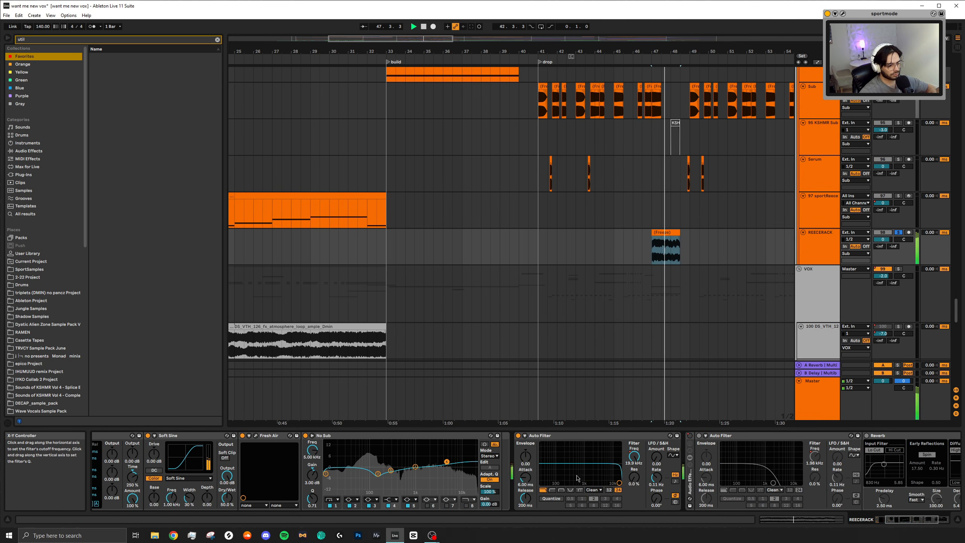
scroll(584, 481, right, 3)
scroll(584, 481, left, 8)
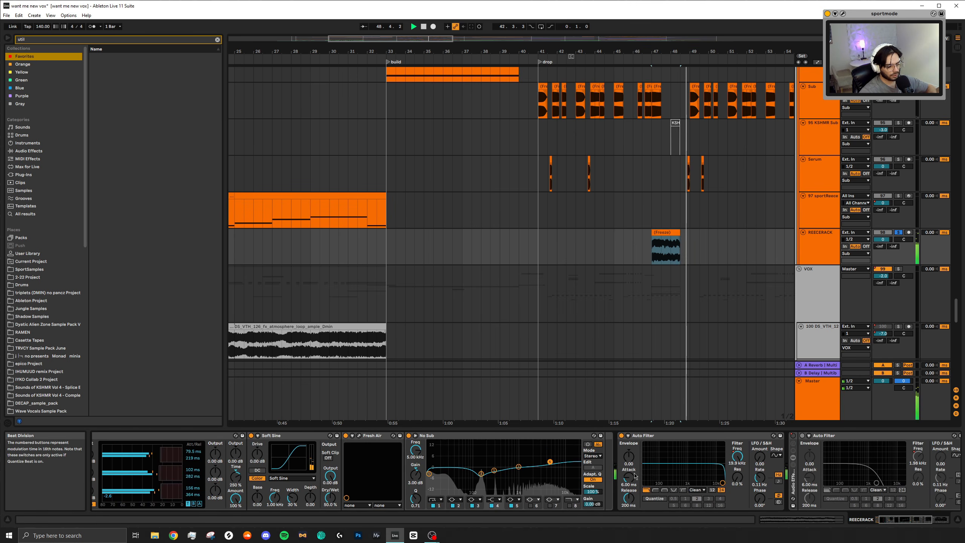
scroll(475, 478, left, 2)
Solo the VOX group and play its vocal tracks from 41.1.1.
scroll(805, 205, down, 2)
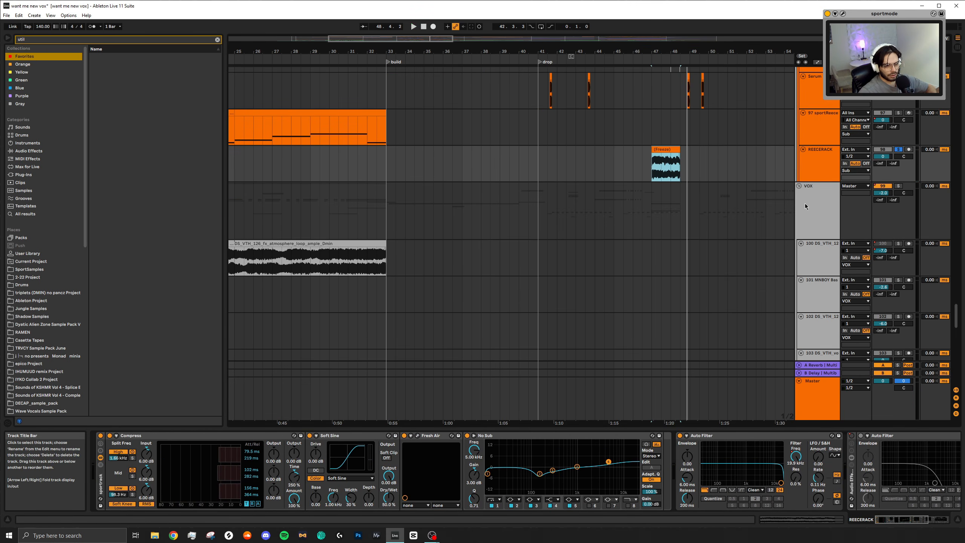
click(806, 206)
key(s)
scroll(467, 181, down, 2)
scroll(513, 153, down, 7)
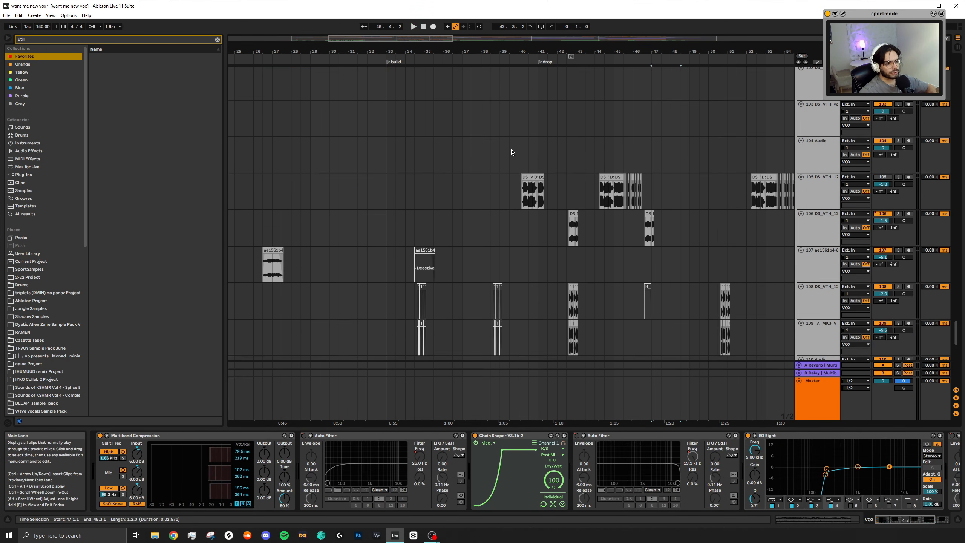
scroll(566, 200, down, 2)
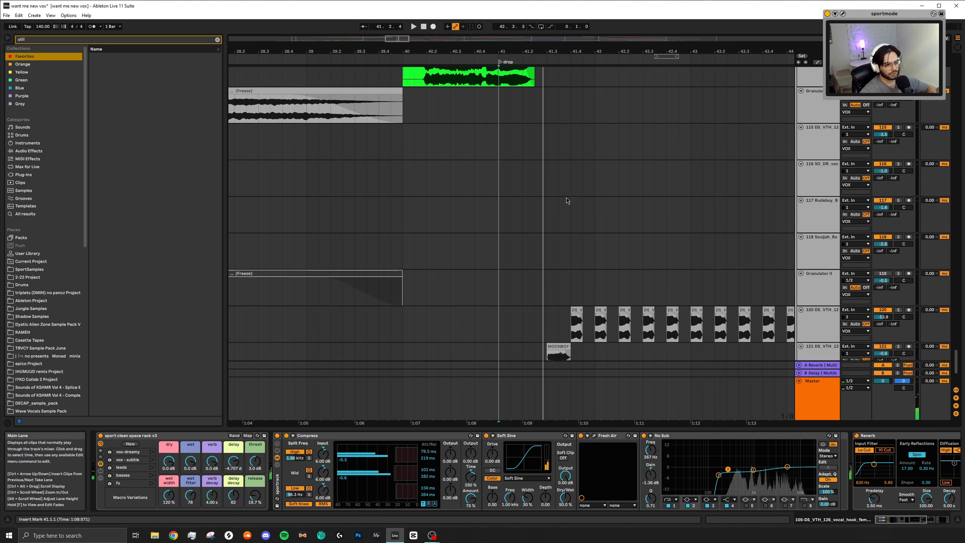
Play the VOX group from 41.1.1 on track 113 and follow the vocal chops on tracks 108 and 109.
scroll(566, 201, up, 1)
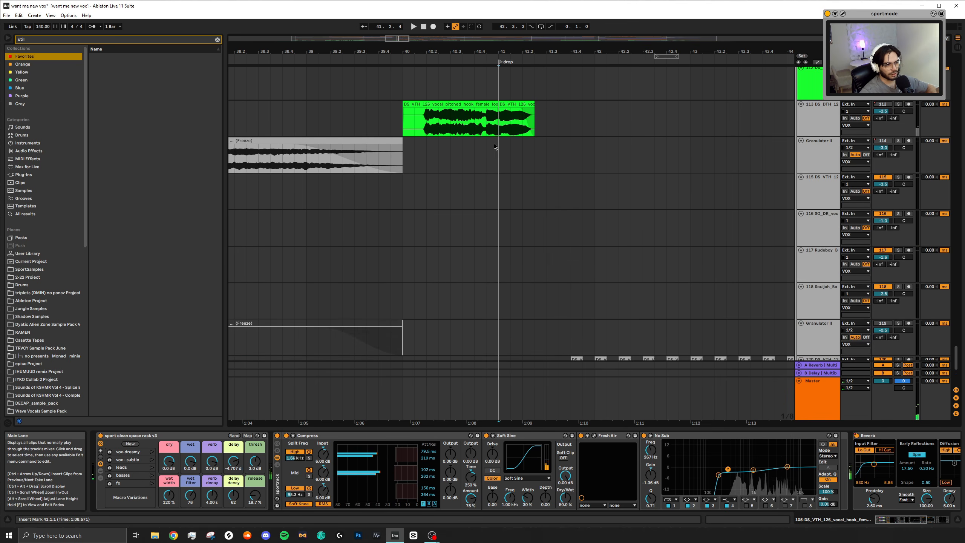
click(501, 134)
scroll(570, 228, up, 2)
scroll(677, 241, up, 5)
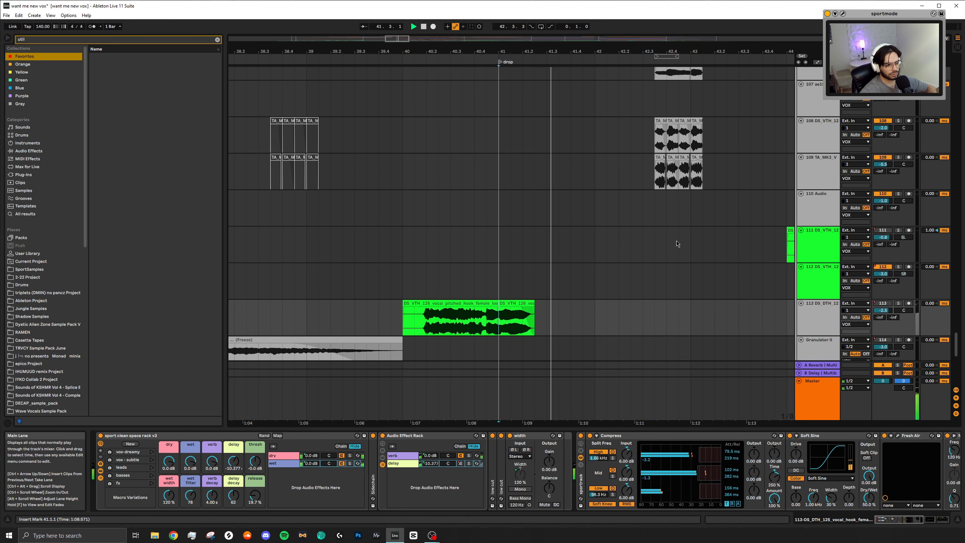
scroll(675, 174, down, 1)
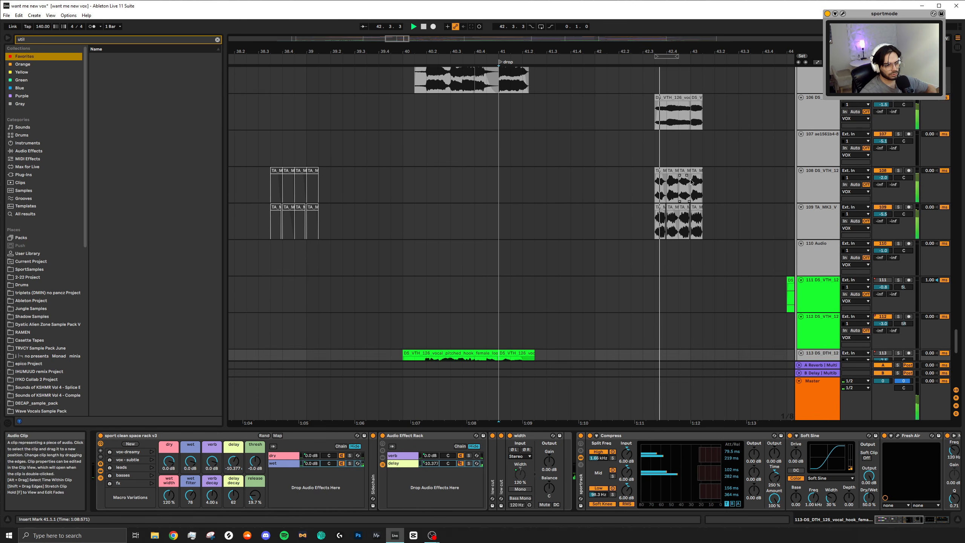
Follow the vocal chops on tracks 120 to 123 during playback and stop with the frozen Granulator II clip on track 119 selected.
scroll(716, 220, up, 2)
scroll(722, 247, down, 13)
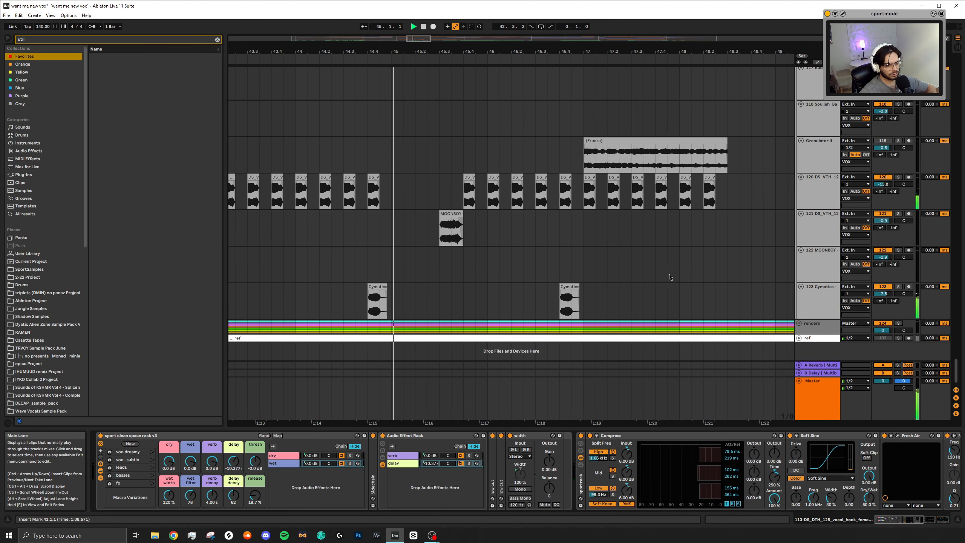
scroll(564, 234, down, 6)
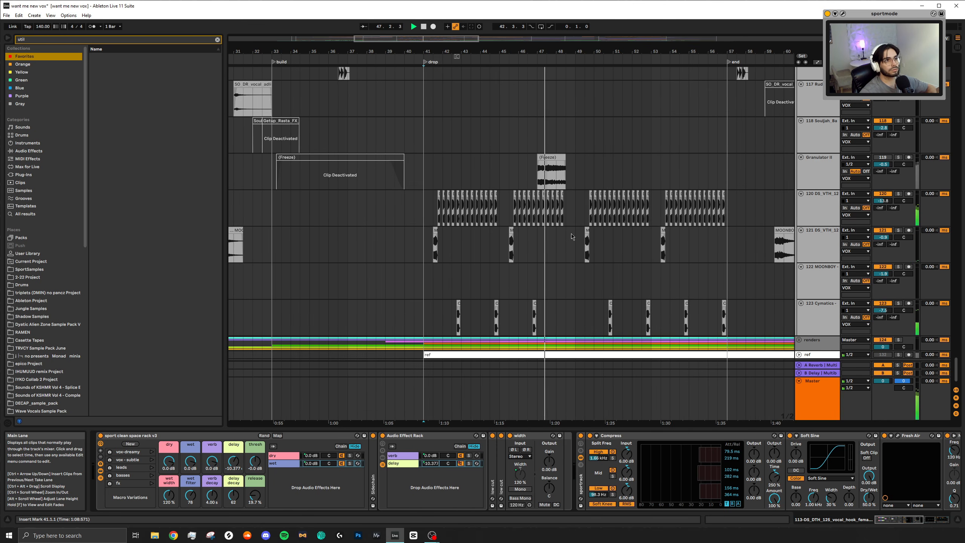
scroll(560, 221, up, 9)
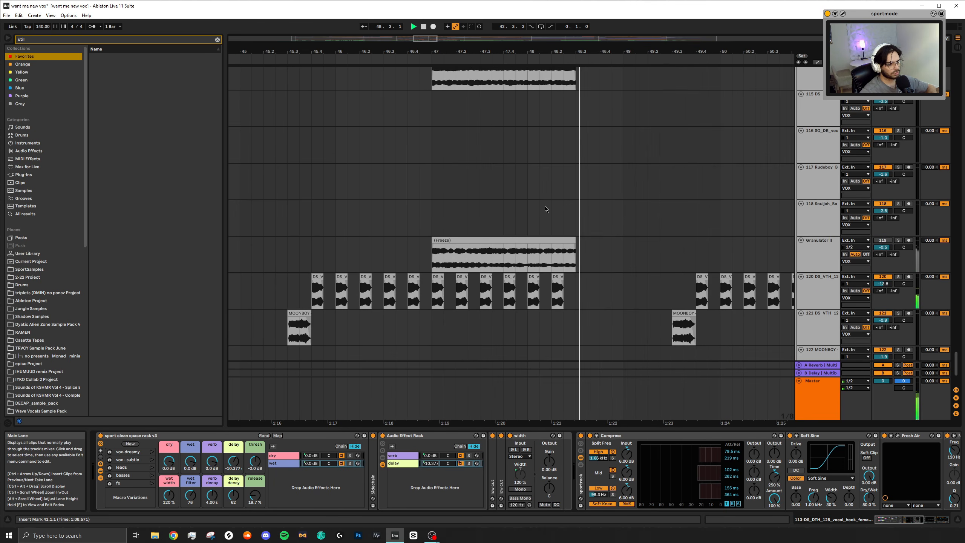
click(539, 240)
scroll(530, 229, up, 3)
key(space)
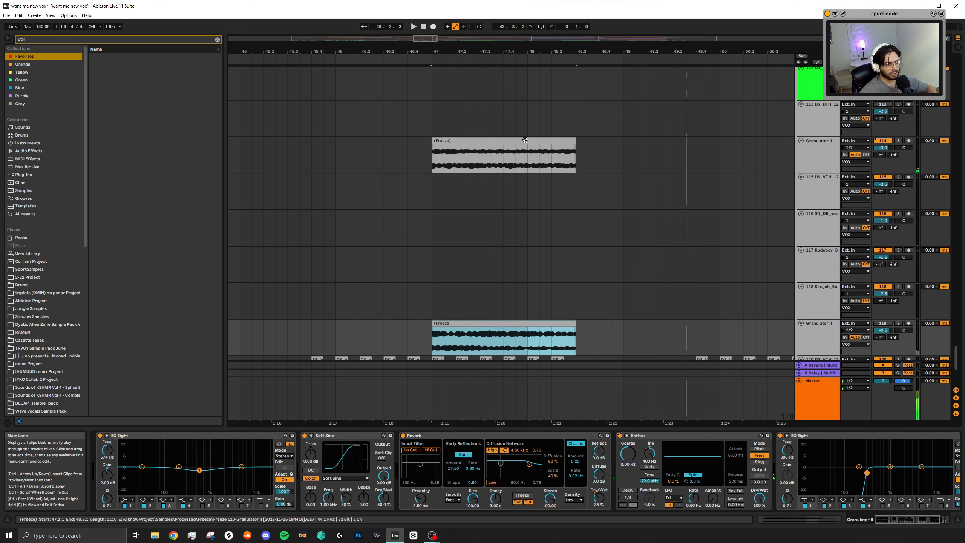
Solo Granulator II on track 114 together with vocal track 113 and play both from the build marker at 33.1.1.
click(555, 141)
click(898, 141)
scroll(674, 205, down, 6)
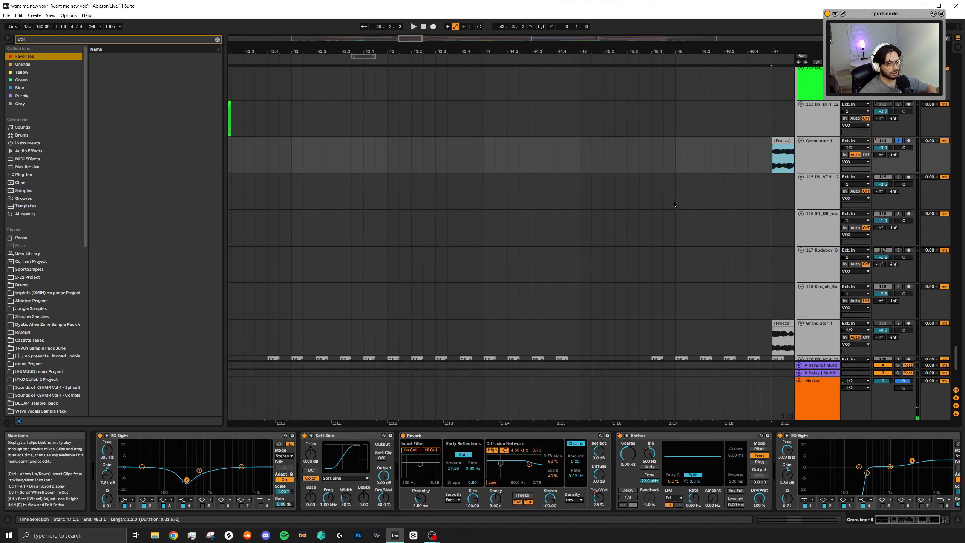
click(460, 163)
scroll(494, 152, up, 6)
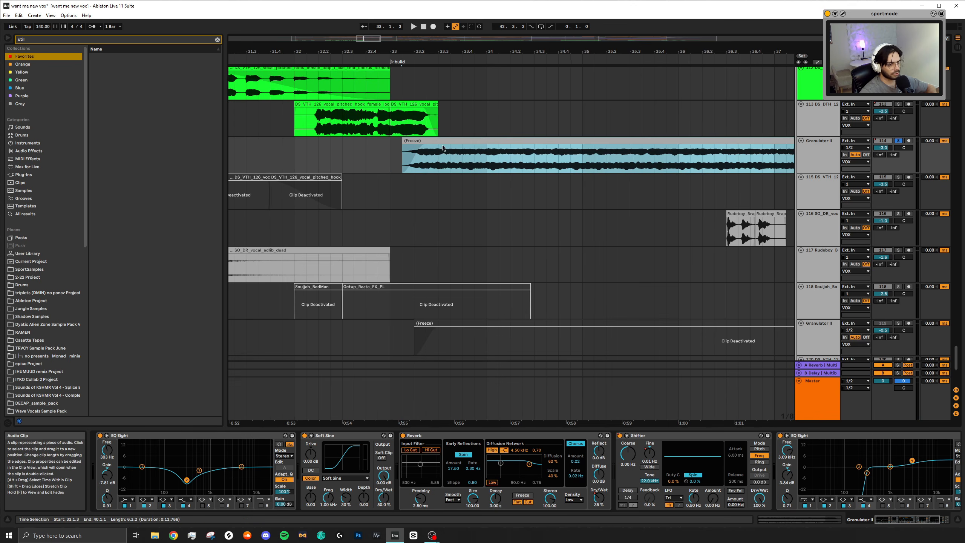
click(476, 124)
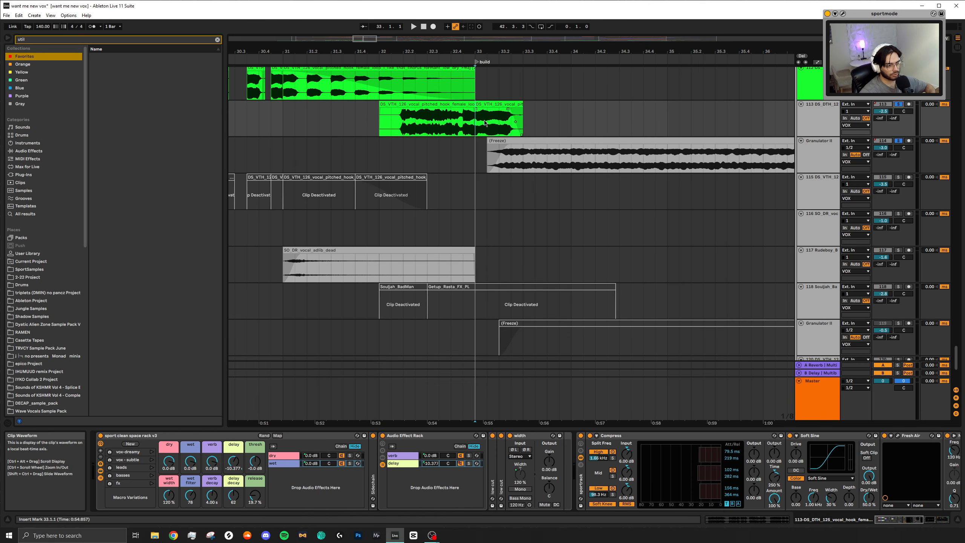
key(space)
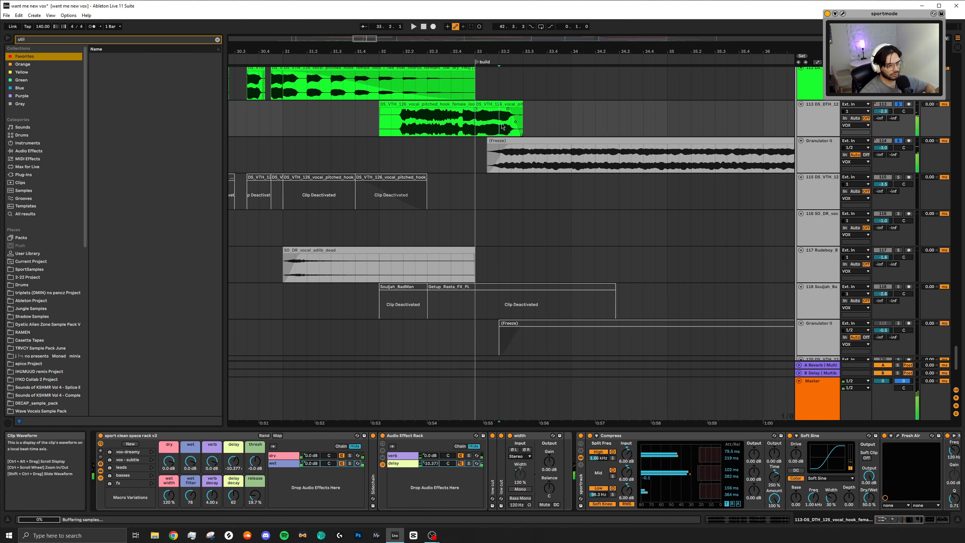
Select the frozen Granulator II clip in the build and look through its effect chain up to FLOW STATE LFO.
click(573, 159)
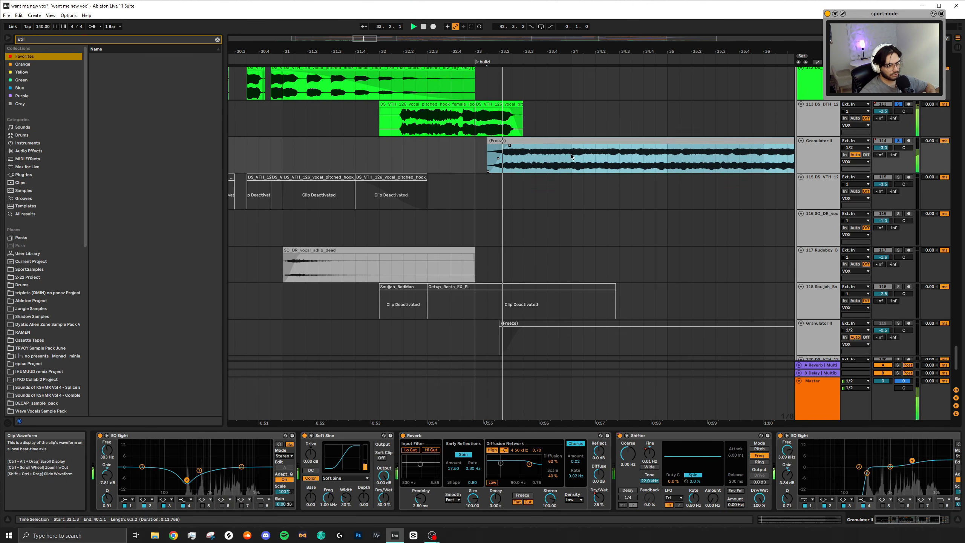
scroll(573, 159, down, 5)
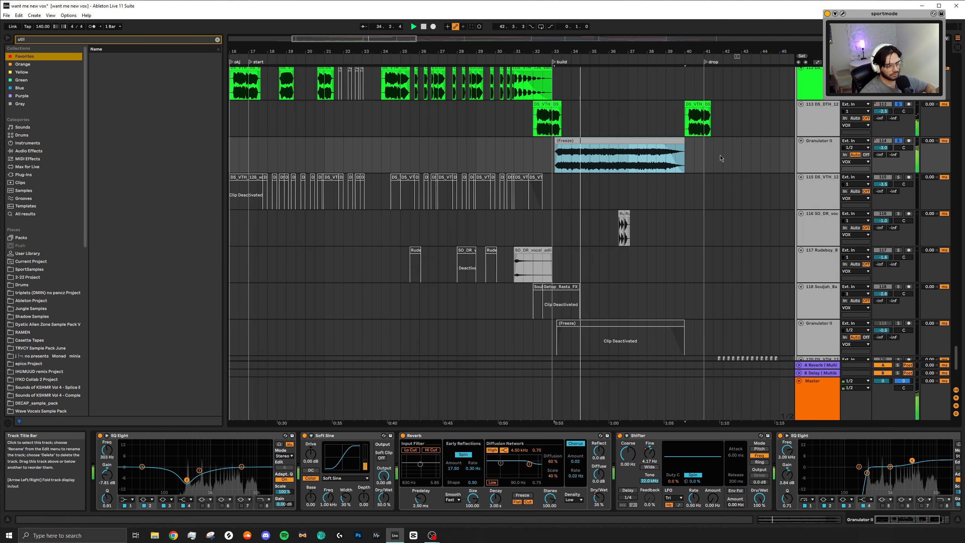
drag(927, 519, 938, 519)
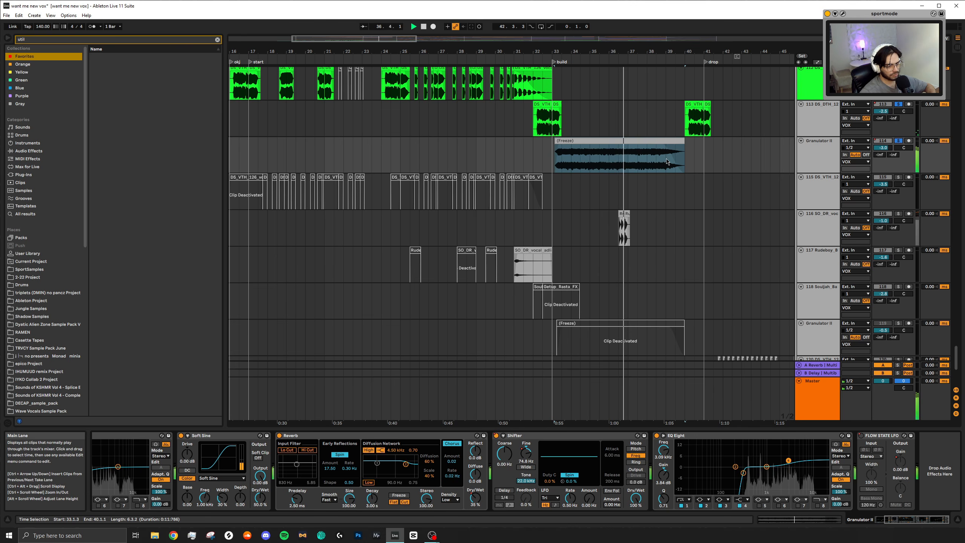
click(658, 161)
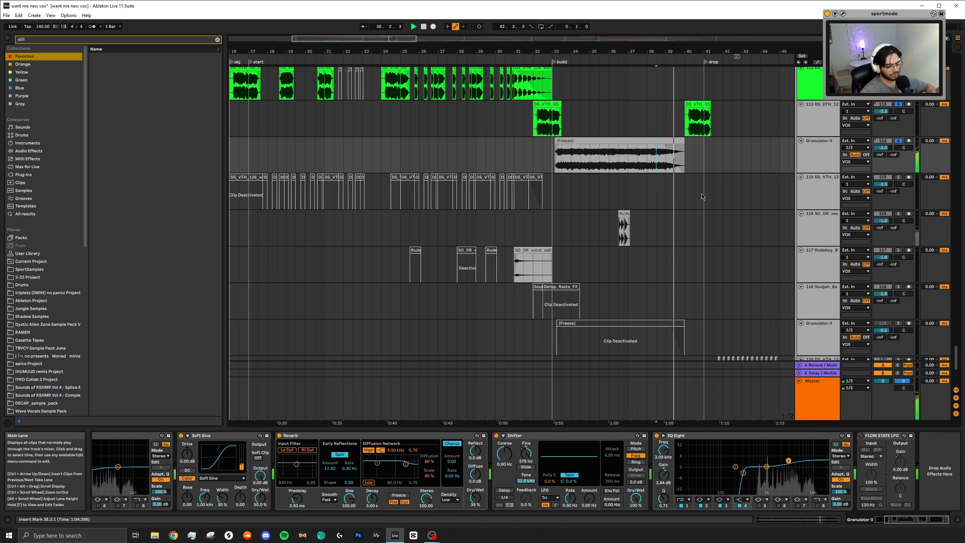
Stop playback and highlight the vocal hook on track 113 from 33.2.1 to 33.3.3, followed by the frozen Granulator II clip.
scroll(550, 117, up, 5)
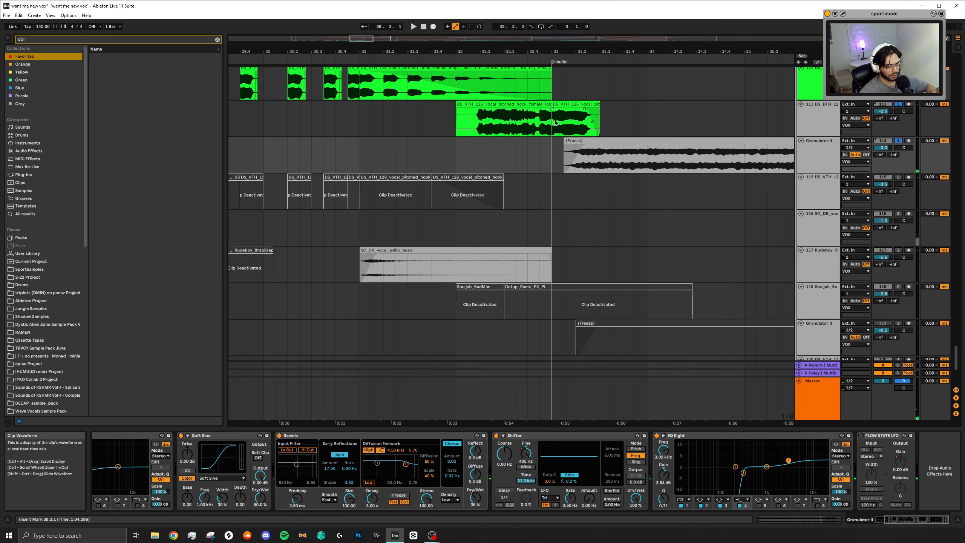
click(592, 143)
scroll(598, 158, down, 5)
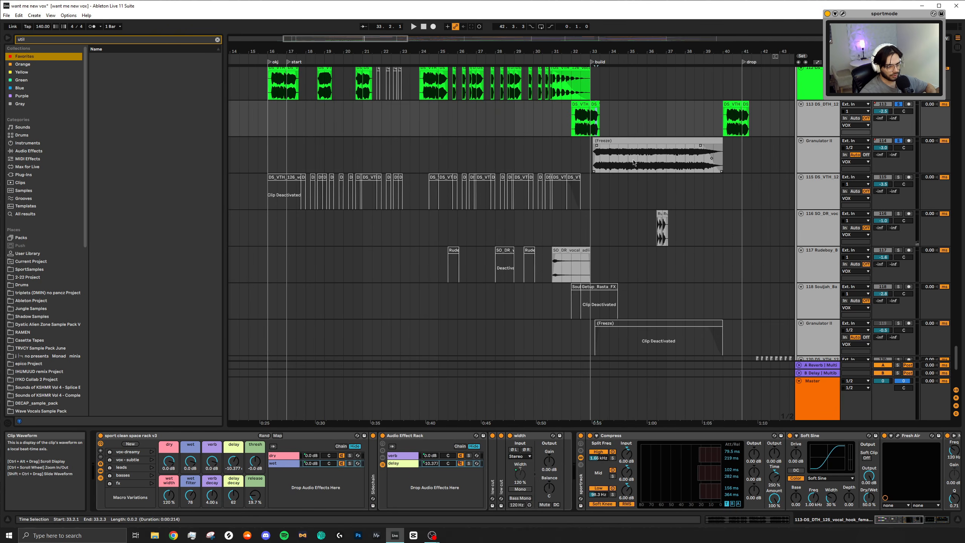
click(693, 164)
Collapse the DRUMS, SIDECHAIN and VOX groups to get an overview of the arrangement around the end marker.
scroll(694, 165, right, 10)
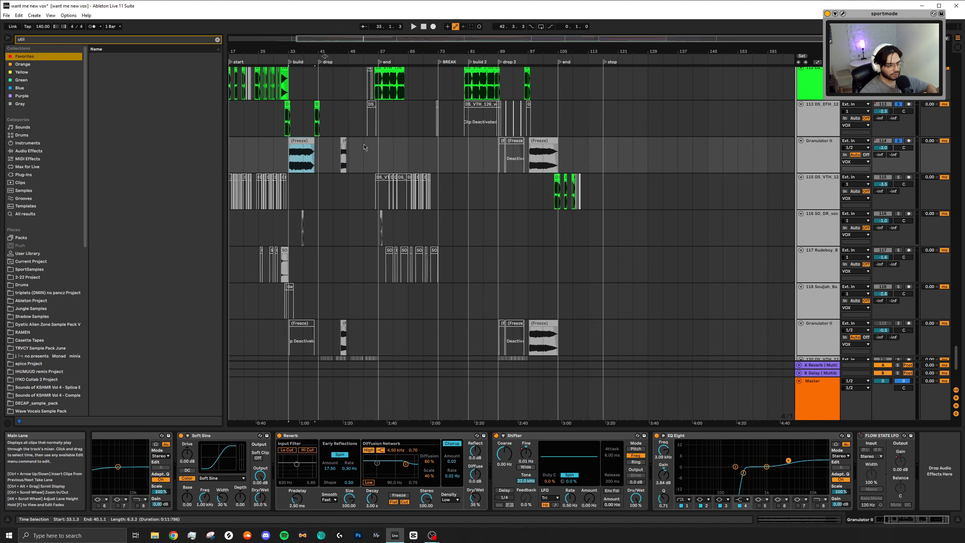
scroll(383, 171, up, 15)
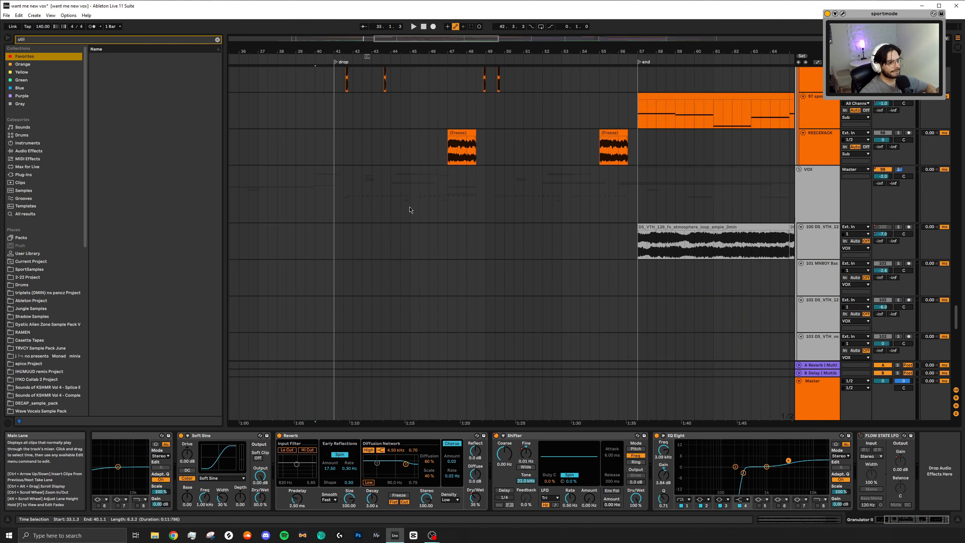
scroll(675, 185, up, 20)
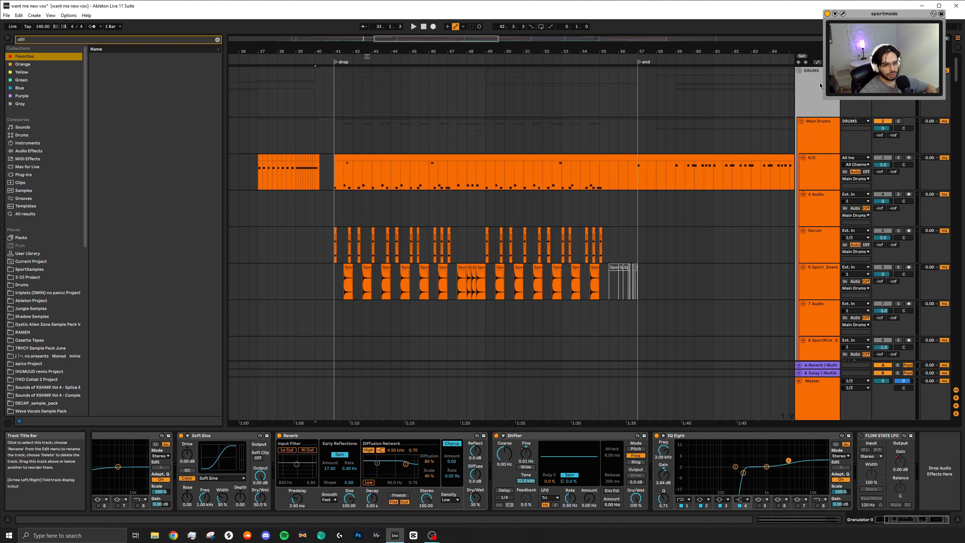
click(798, 72)
click(798, 101)
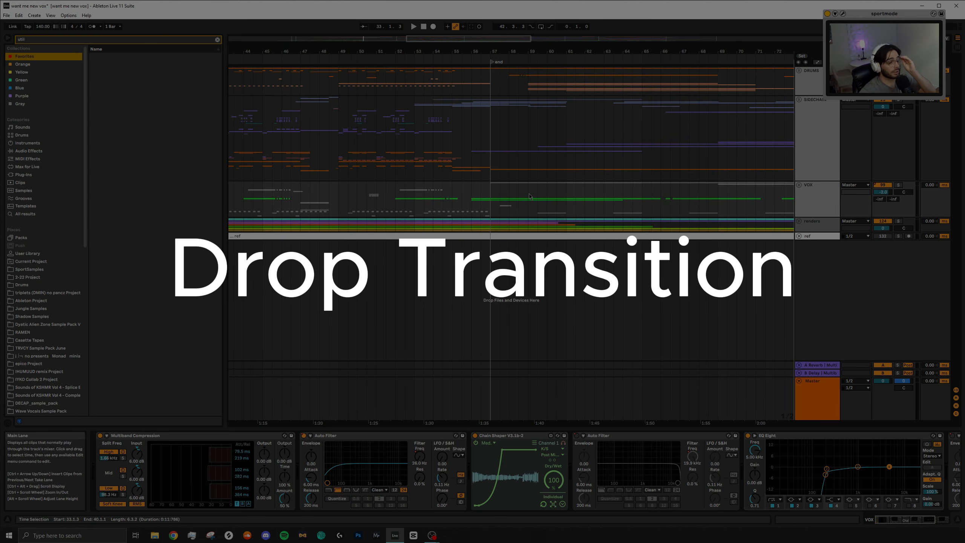
Highlight bars 55.1.1 to 59.1.1 on the SIDECHAIN group and play the drop transition from 53.1.1.
drag(451, 154, 526, 162)
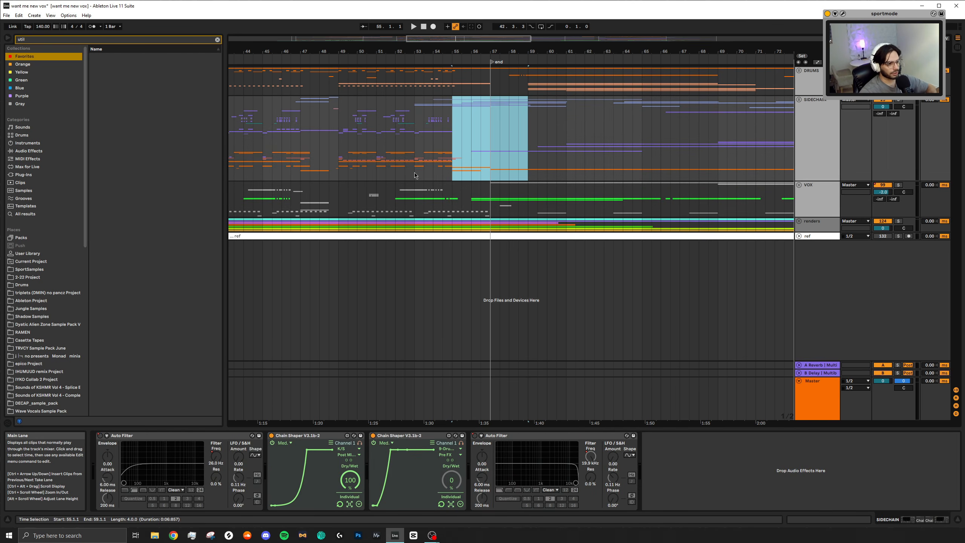
click(414, 174)
key(space)
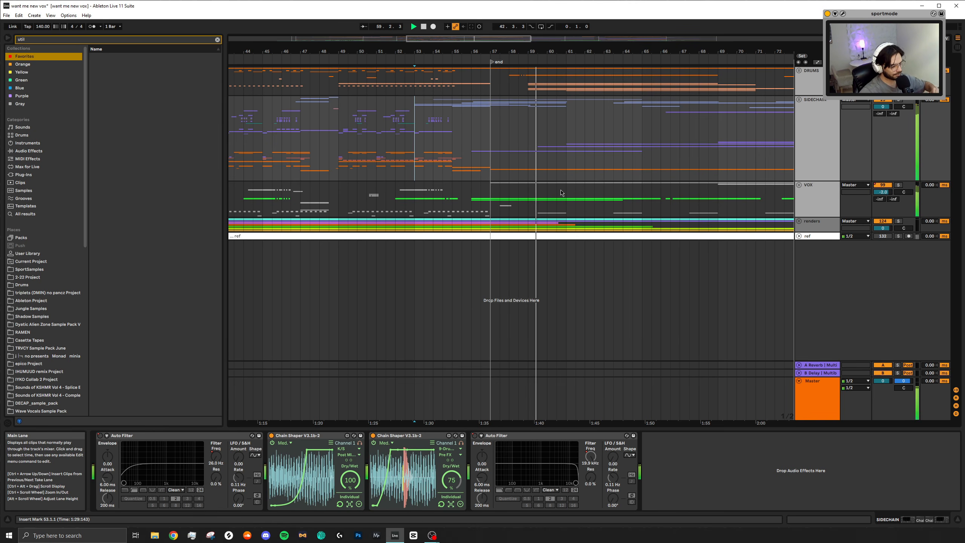
scroll(563, 203, left, 1)
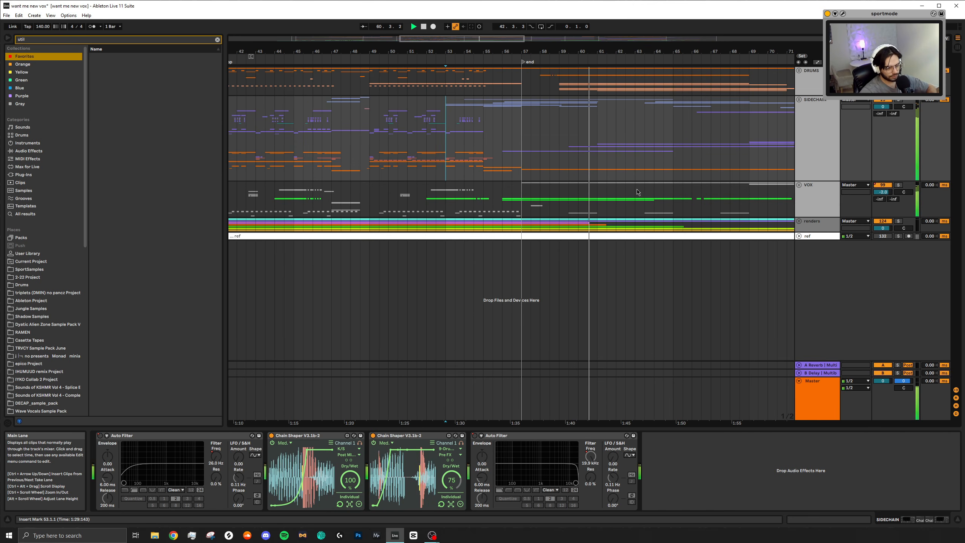
scroll(635, 191, right, 3)
scroll(634, 189, down, 6)
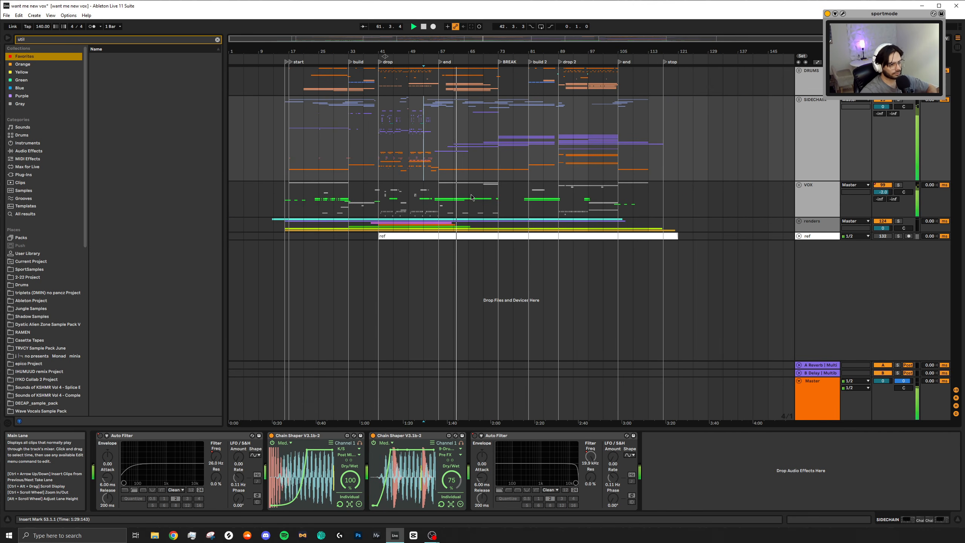
Expand the DRUMS group, stop playback and highlight the empty stretch from 41.1.1 to 56.3.1 on tracks 7 and 8.
click(799, 71)
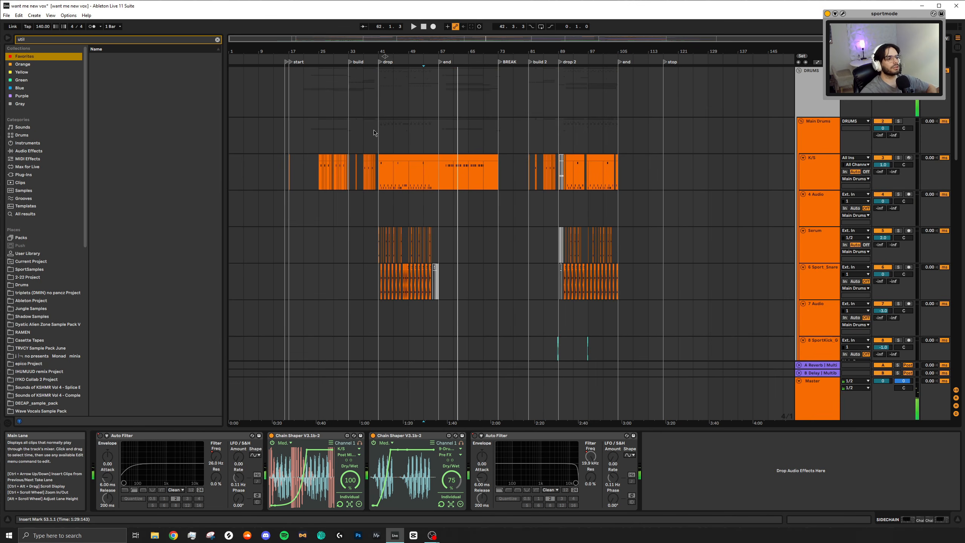
scroll(436, 189, up, 8)
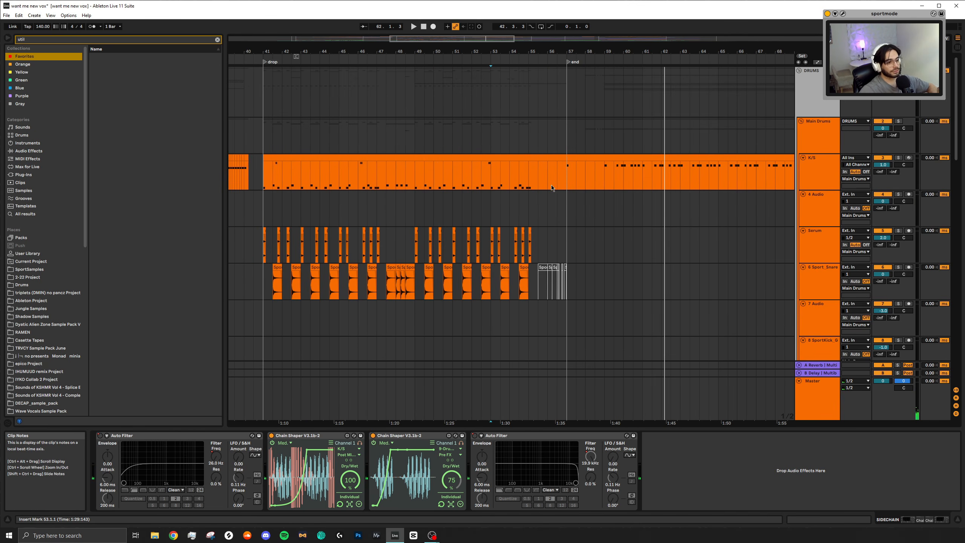
scroll(298, 177, down, 5)
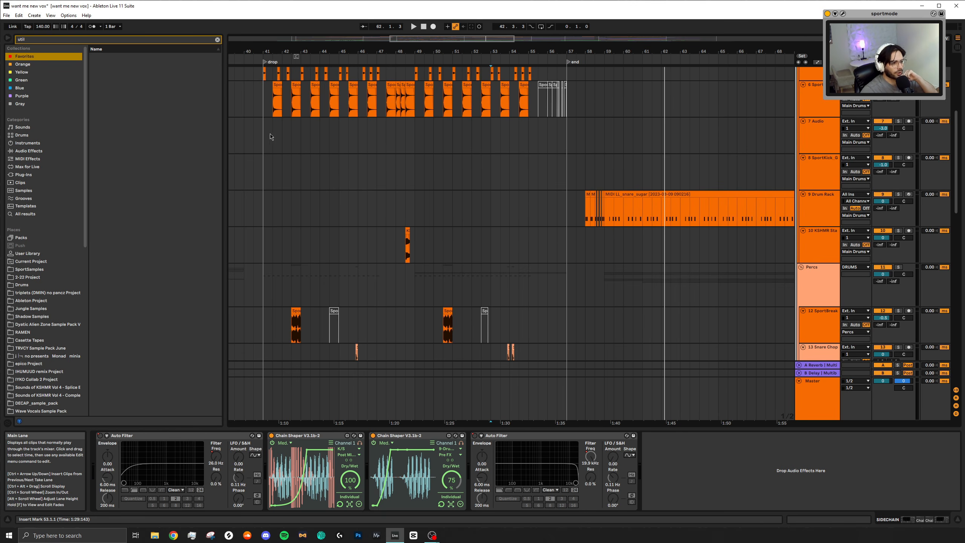
drag(270, 137, 580, 163)
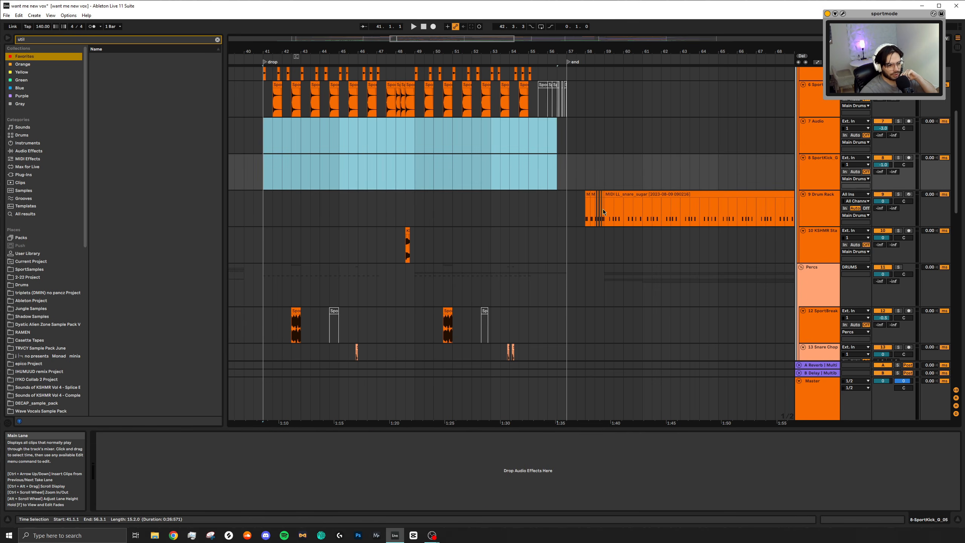
scroll(604, 209, right, 3)
scroll(493, 182, up, 5)
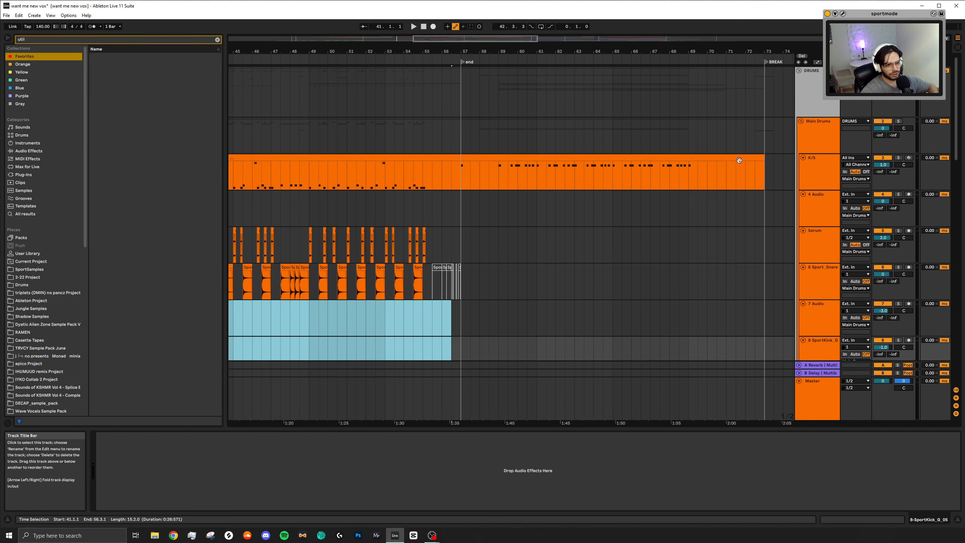
Examine the end of the drop pattern on the K/S track and play the transition from 55.1.1 while checking the other drum tracks.
click(419, 175)
scroll(422, 169, up, 5)
scroll(423, 164, down, 5)
scroll(424, 165, up, 1)
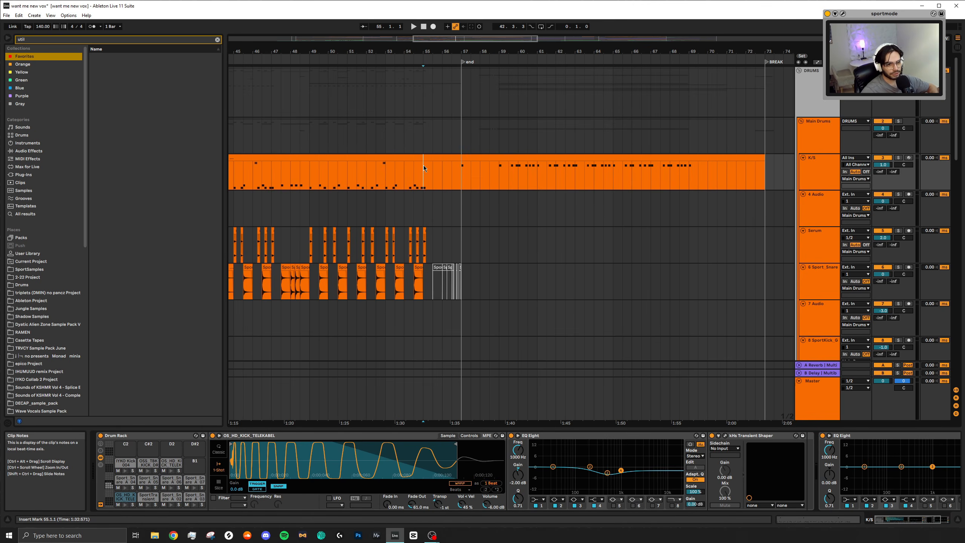
scroll(392, 197, up, 5)
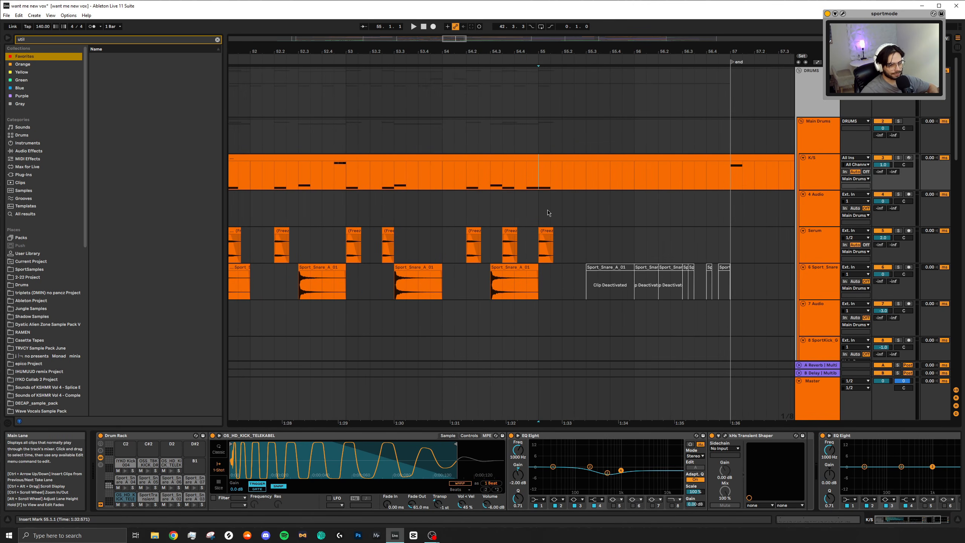
scroll(528, 216, right, 3)
scroll(407, 174, down, 6)
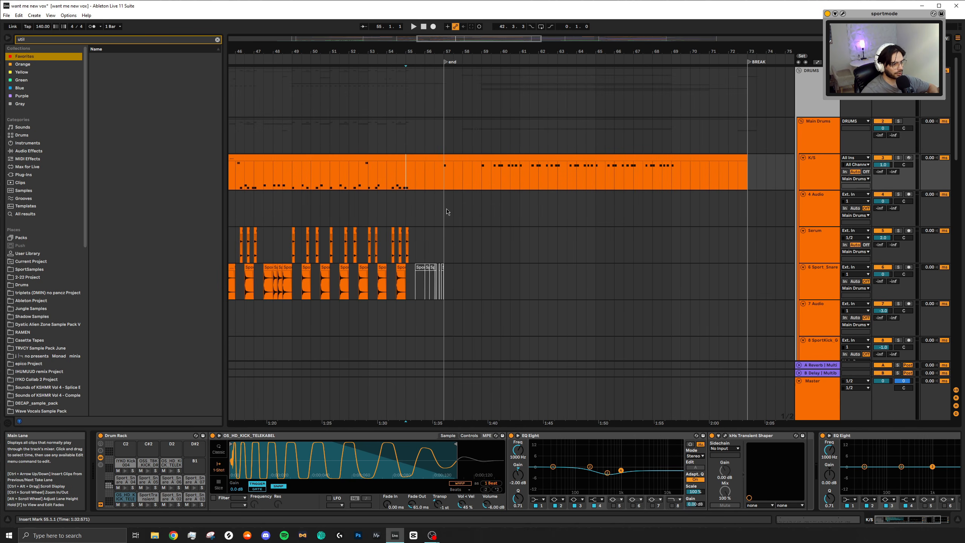
key(space)
scroll(456, 214, up, 5)
scroll(642, 269, down, 8)
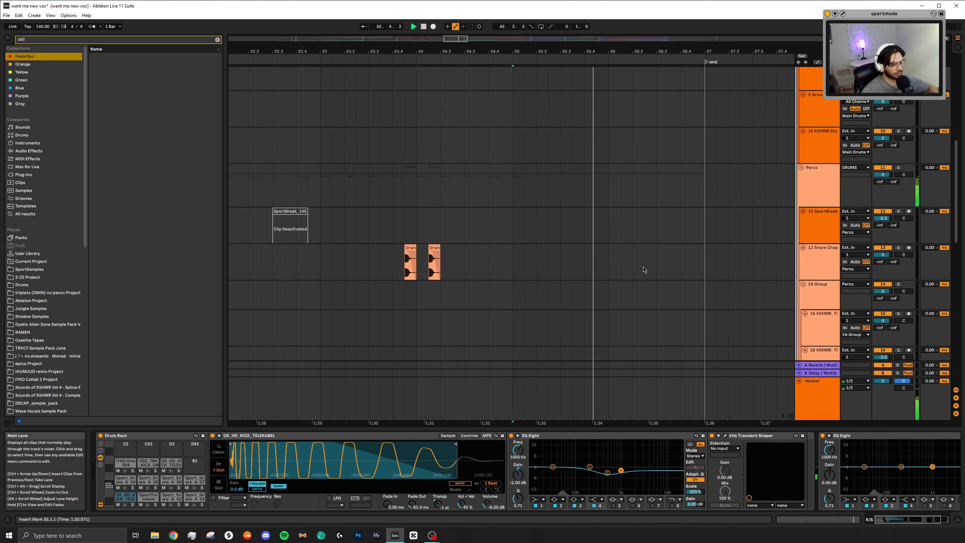
scroll(642, 269, up, 10)
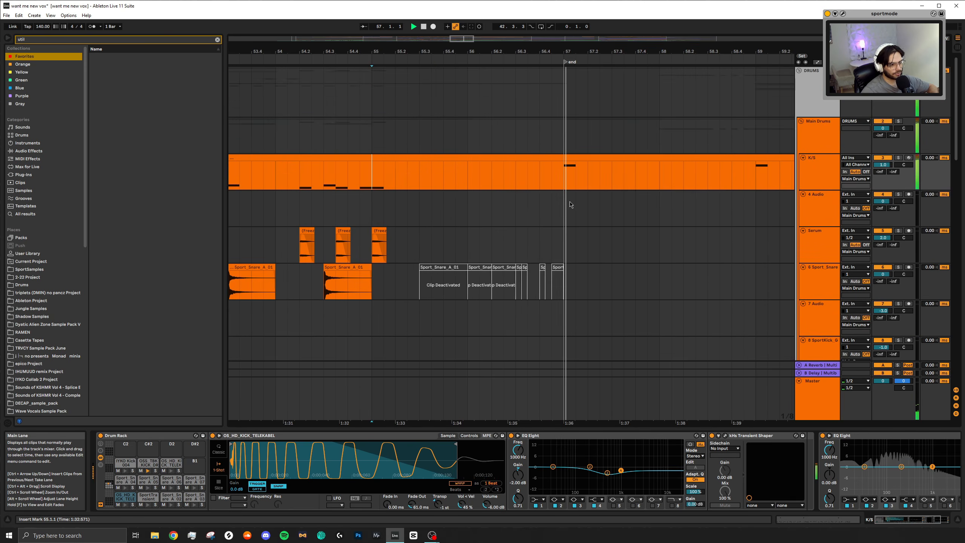
Select the K/S clip from 57.1.1 to 73.1.1, play it and follow the snare pattern on the track 9 Drum Rack.
click(462, 169)
click(471, 159)
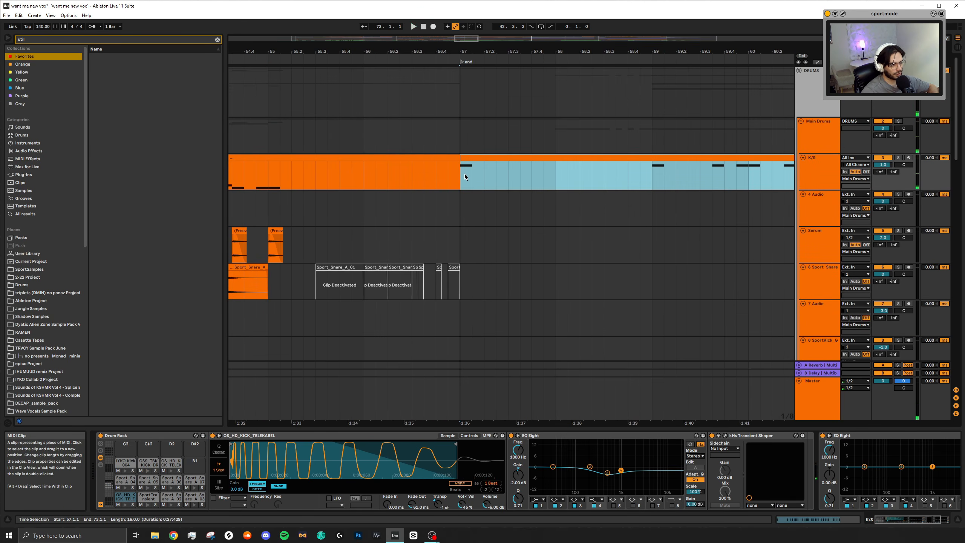
key(space)
scroll(505, 200, down, 8)
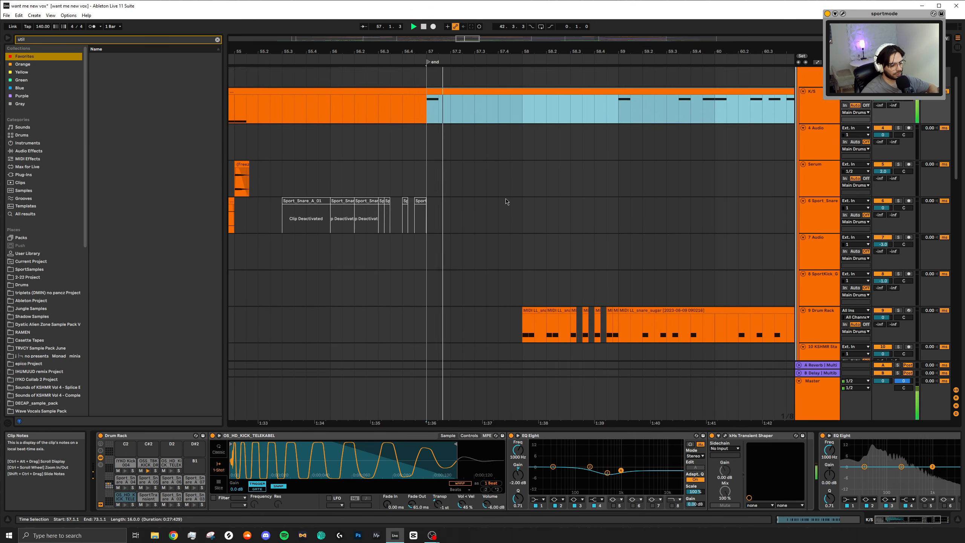
scroll(547, 235, down, 2)
scroll(557, 238, up, 1)
scroll(551, 252, right, 4)
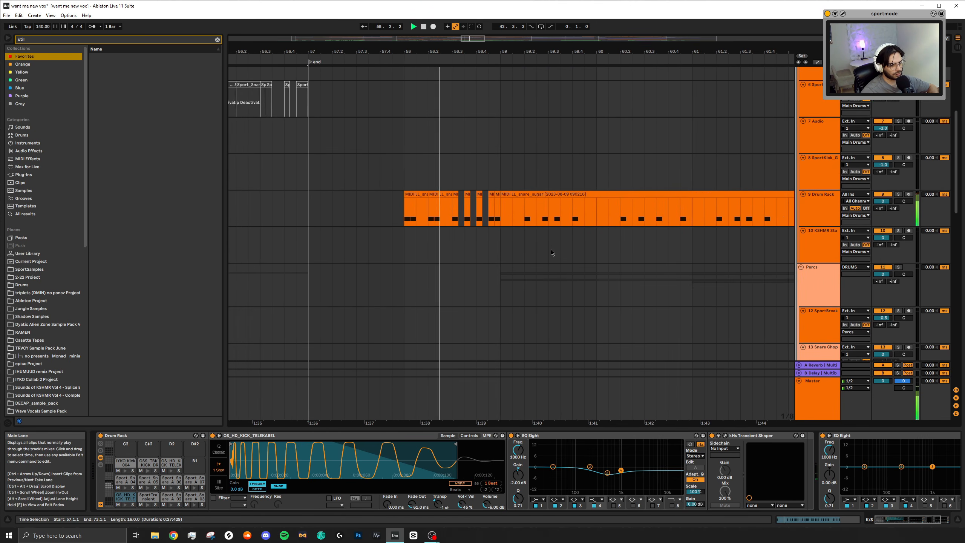
Follow the playback past 57.1.1 across the K/S clip and the track 9 Drum Rack snares, and stop it.
scroll(547, 251, right, 2)
scroll(367, 229, up, 6)
scroll(451, 202, down, 5)
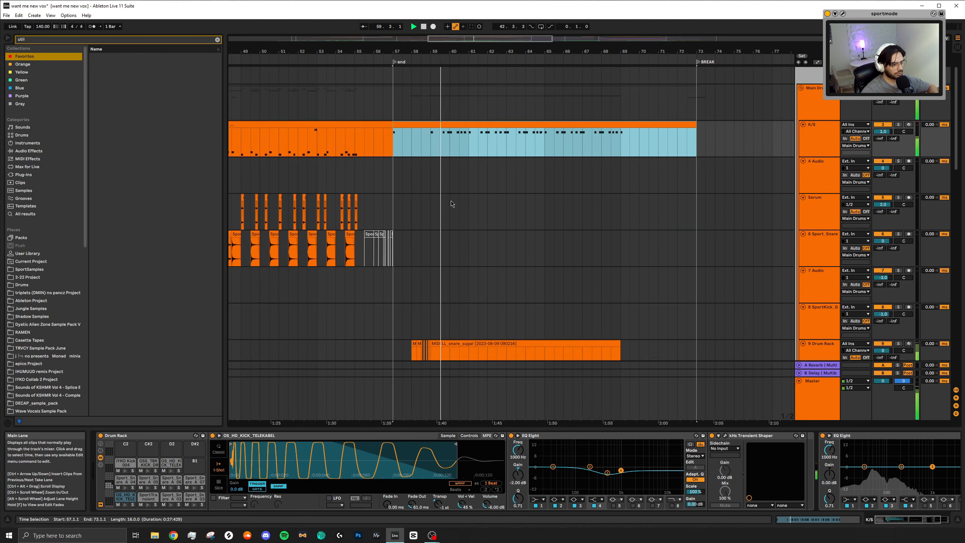
scroll(452, 207, down, 3)
scroll(422, 243, up, 2)
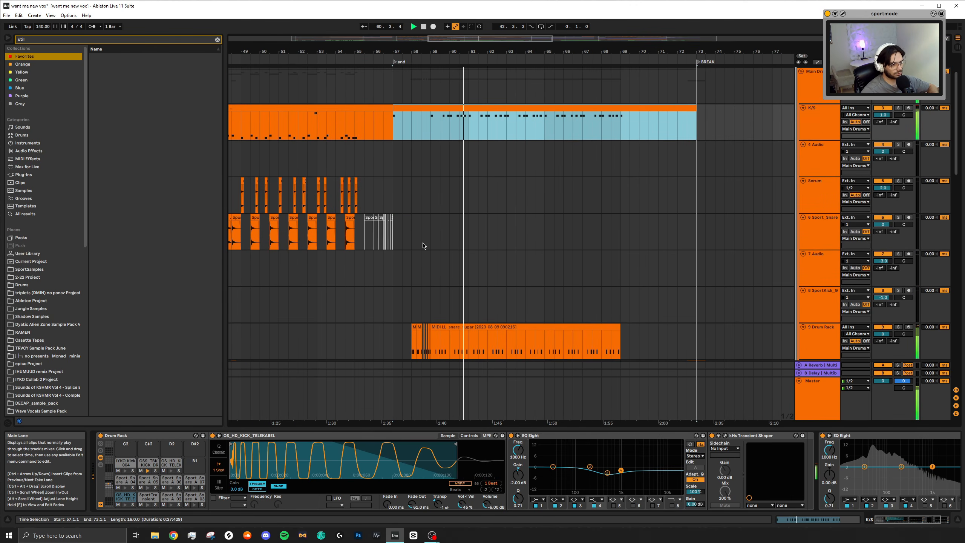
scroll(425, 241, down, 3)
key(space)
Select the snare clip at 59.1.1 on the track 9 Drum Rack and briefly play the arrangement from 59.1.1.
scroll(412, 270, up, 5)
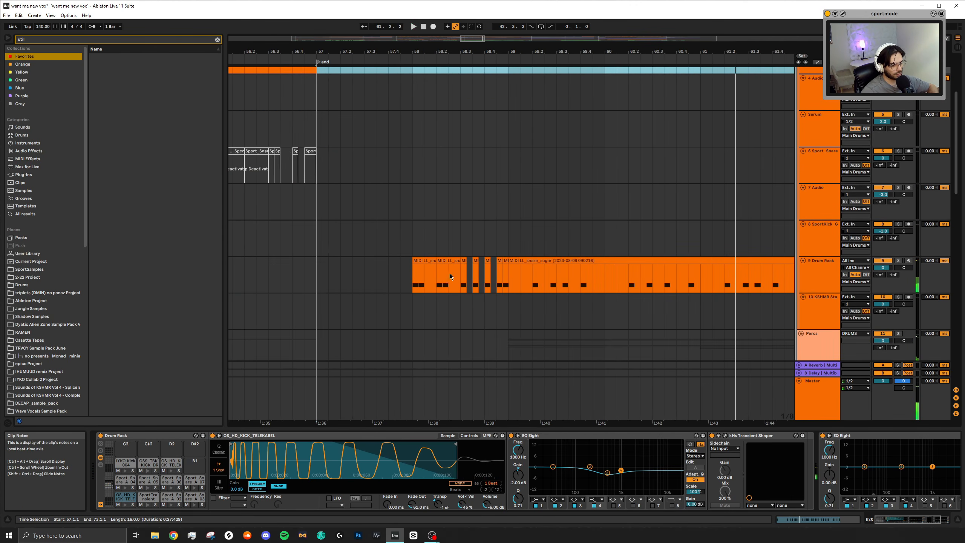
click(569, 260)
scroll(538, 284, down, 5)
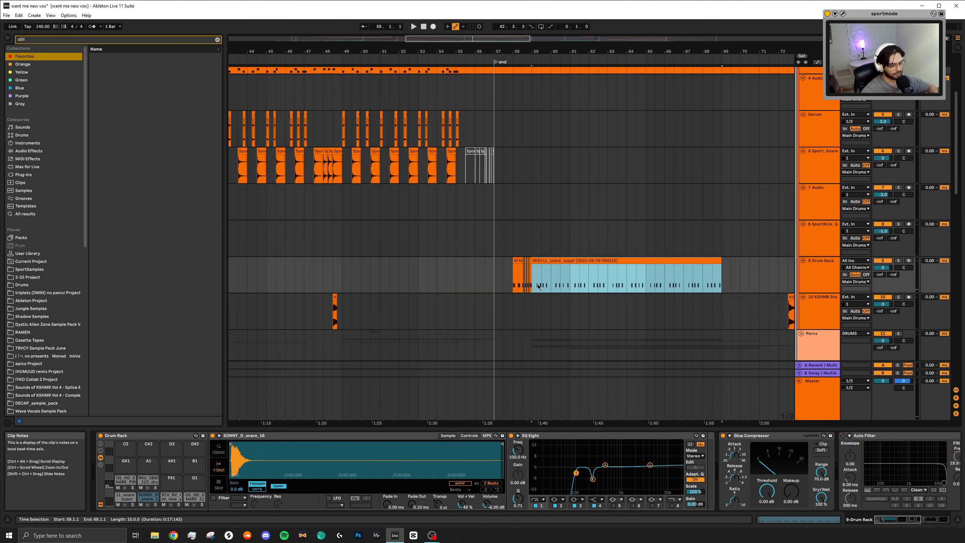
scroll(533, 281, up, 5)
scroll(533, 228, up, 5)
click(534, 174)
scroll(570, 217, right, 4)
key(space)
scroll(492, 228, down, 5)
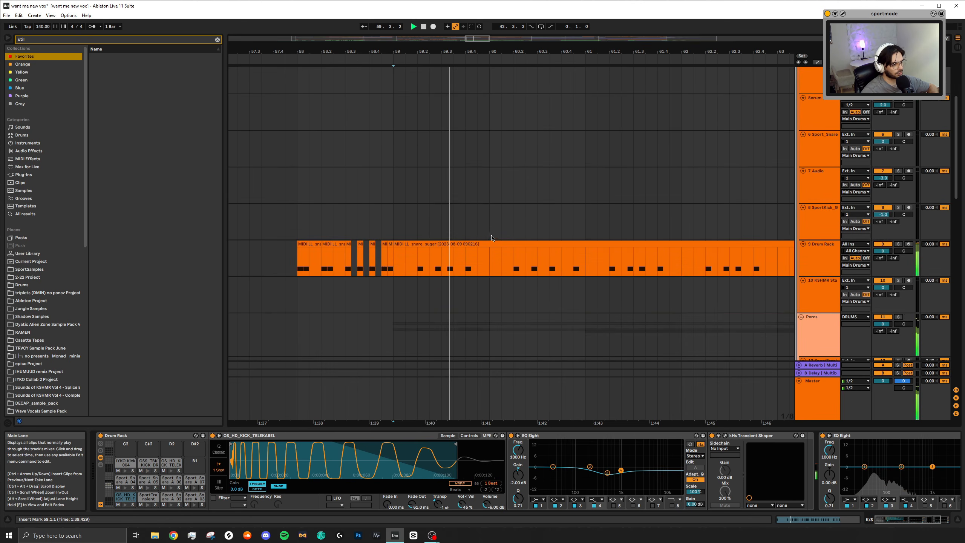
key(space)
Expand the SIDECHAIN group below the percussion tracks and solo it.
scroll(495, 239, down, 5)
scroll(471, 253, down, 6)
scroll(452, 263, down, 10)
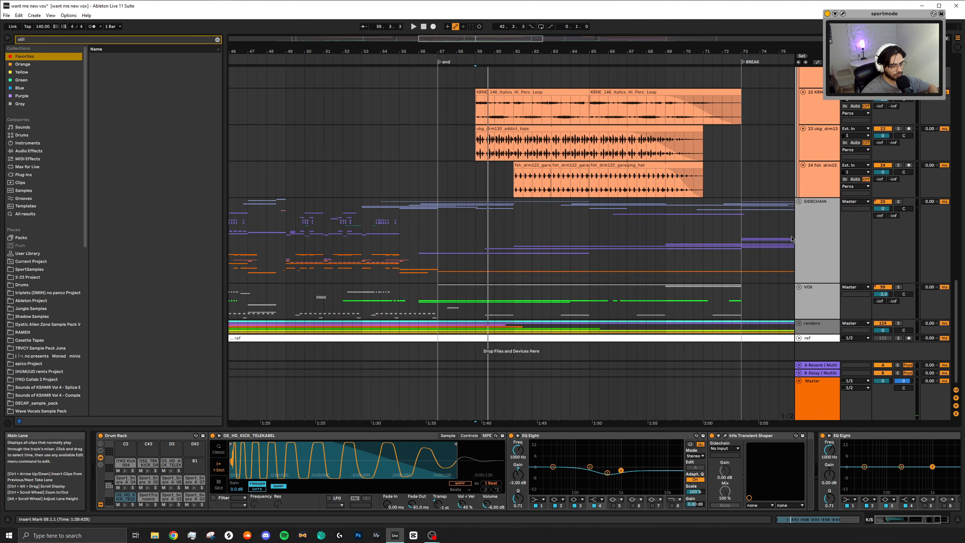
click(800, 201)
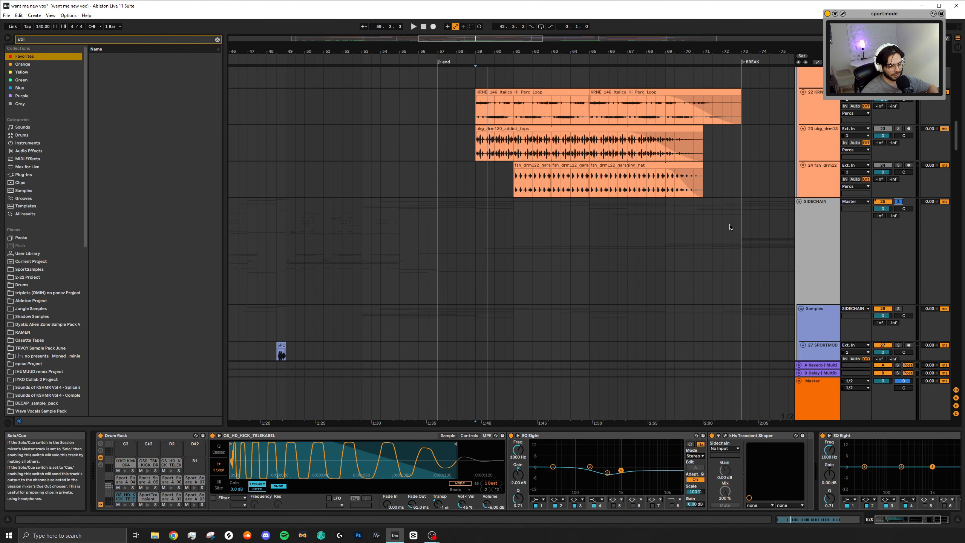
scroll(368, 226, down, 4)
scroll(623, 173, up, 3)
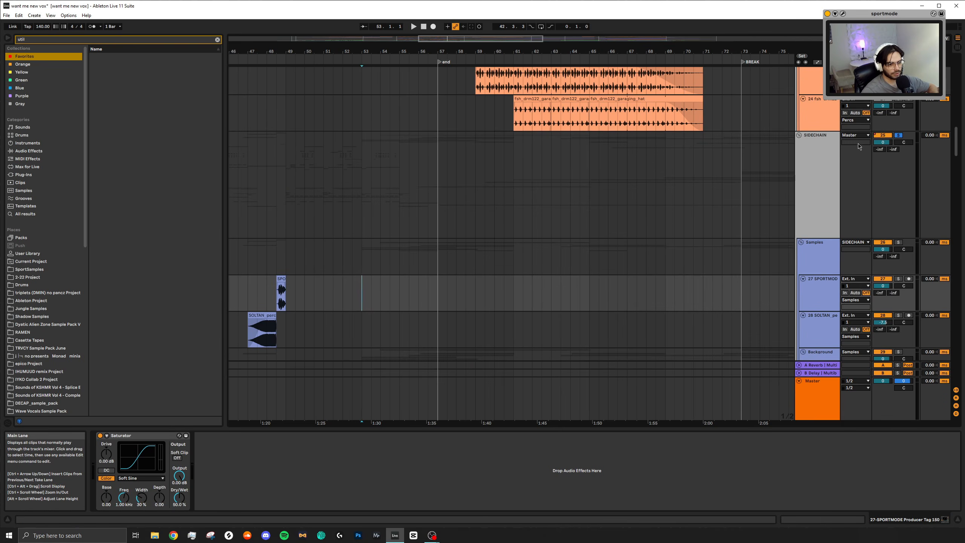
Play the soloed SIDECHAIN group from 54.3.1 and examine the impact, cymbal and riser clips in its Background group.
scroll(503, 198, down, 3)
key(space)
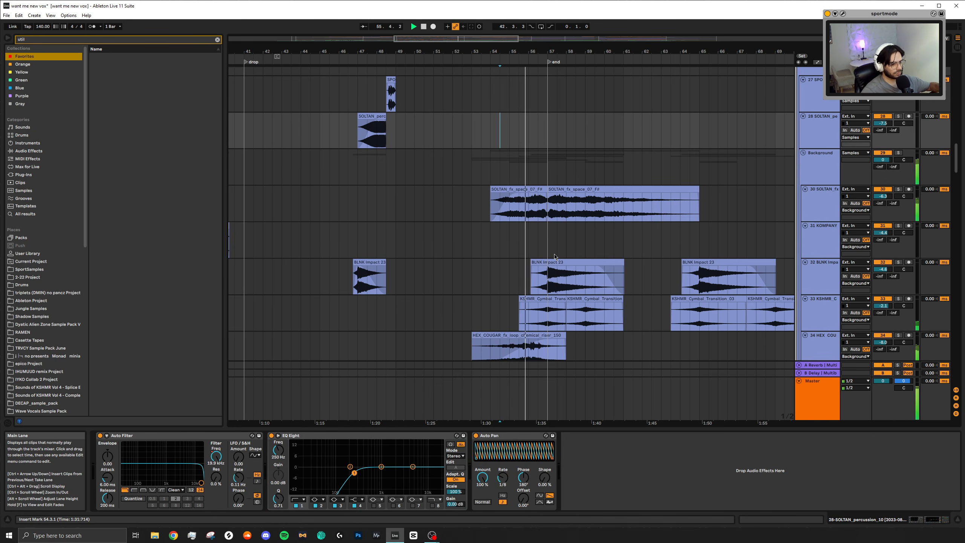
scroll(554, 256, down, 9)
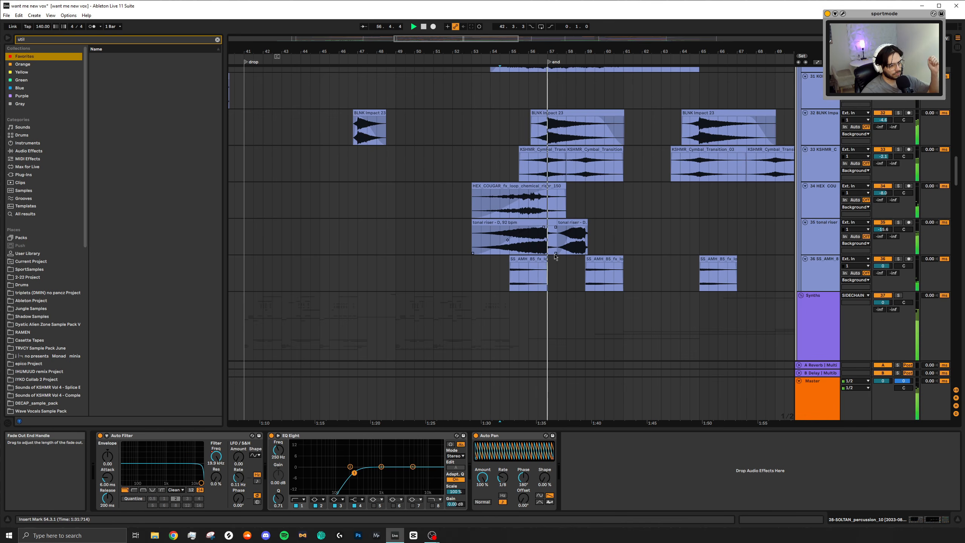
scroll(555, 258, right, 3)
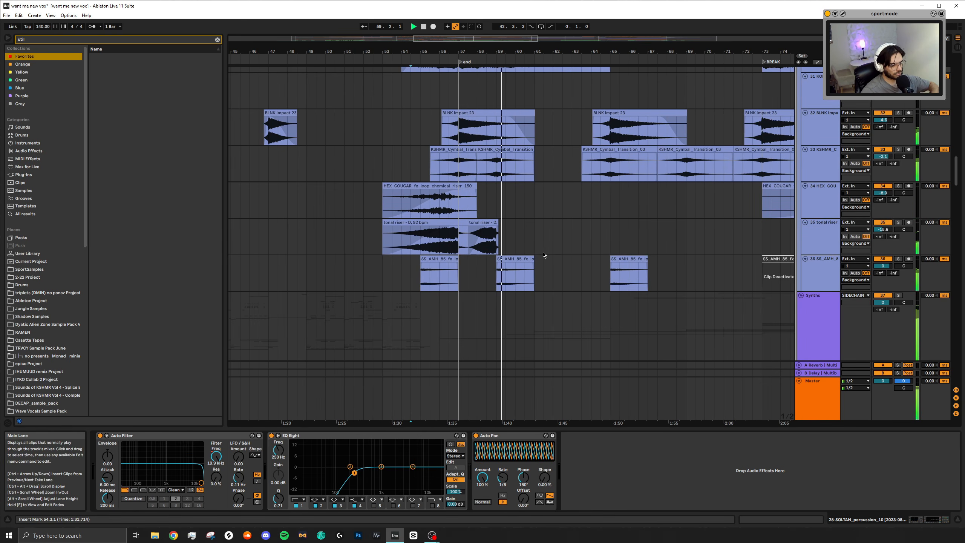
scroll(544, 254, up, 14)
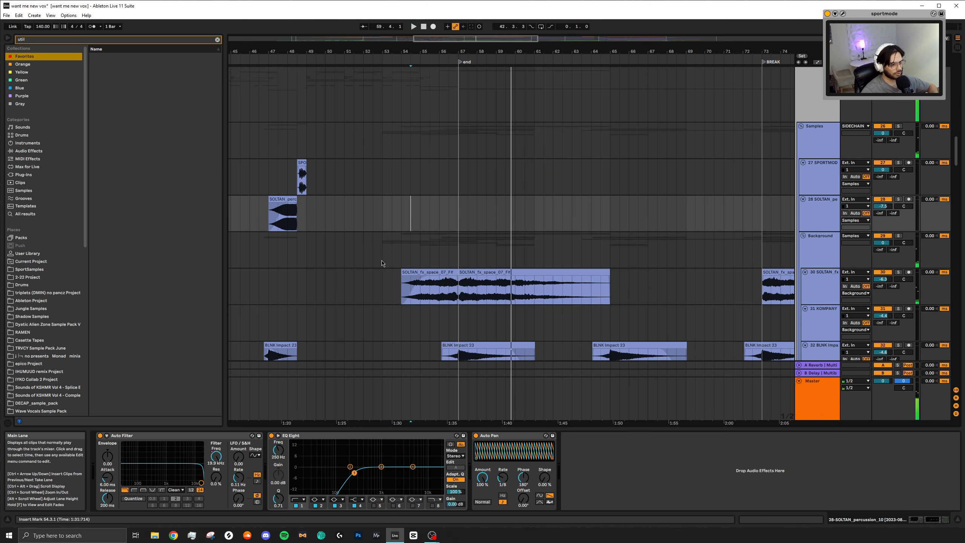
Highlight bars 57.1.1 to 59.1.1 on the empty lane of the KOMPANY tape stop track.
scroll(410, 254, down, 1)
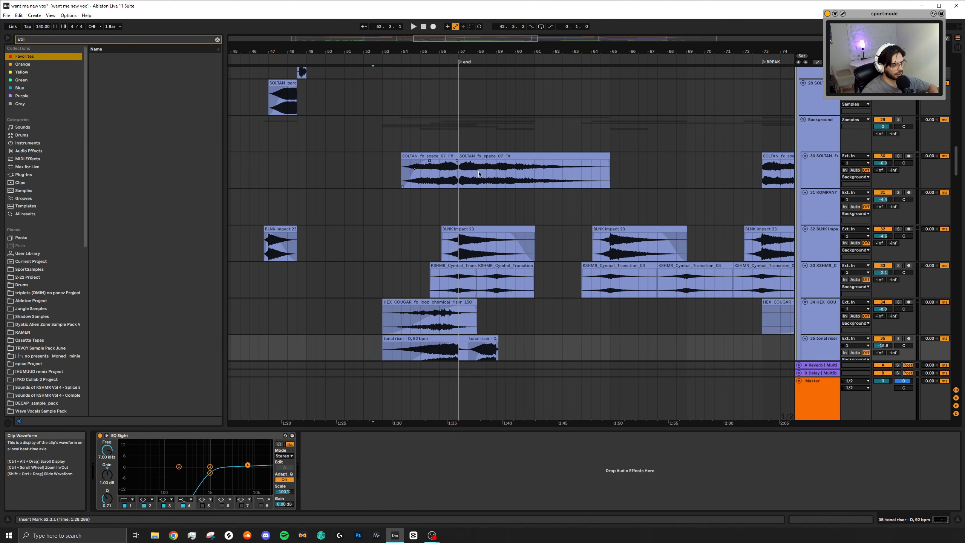
click(490, 153)
scroll(490, 160, down, 1)
click(477, 188)
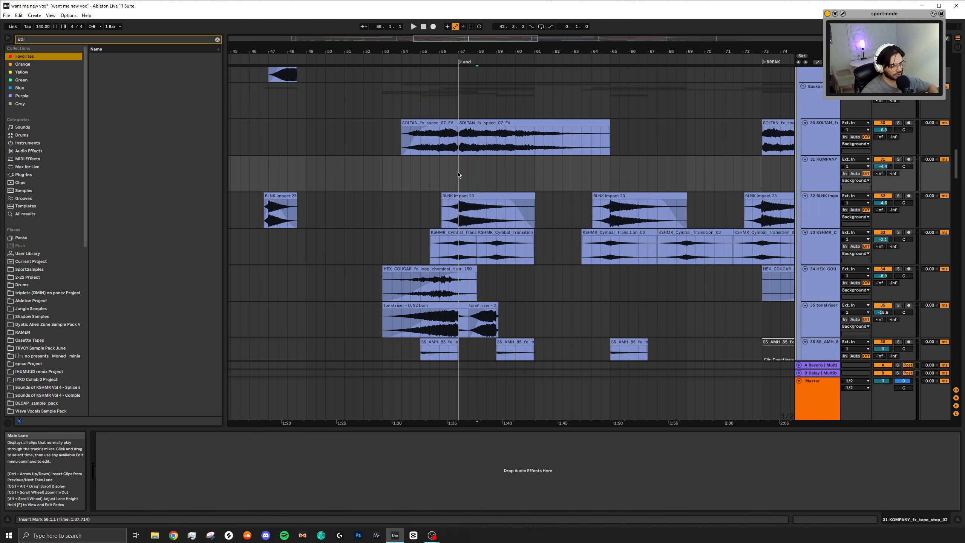
drag(459, 175, 478, 176)
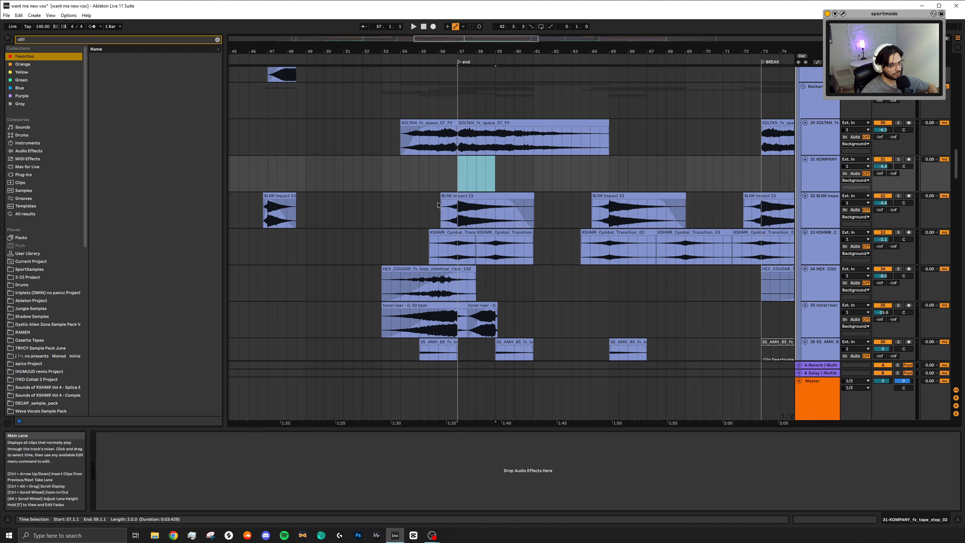
Place the insert marker at 56.3.1 on track 36 and look through the Synths and Top Synth tracks around the transition.
scroll(481, 209, down, 5)
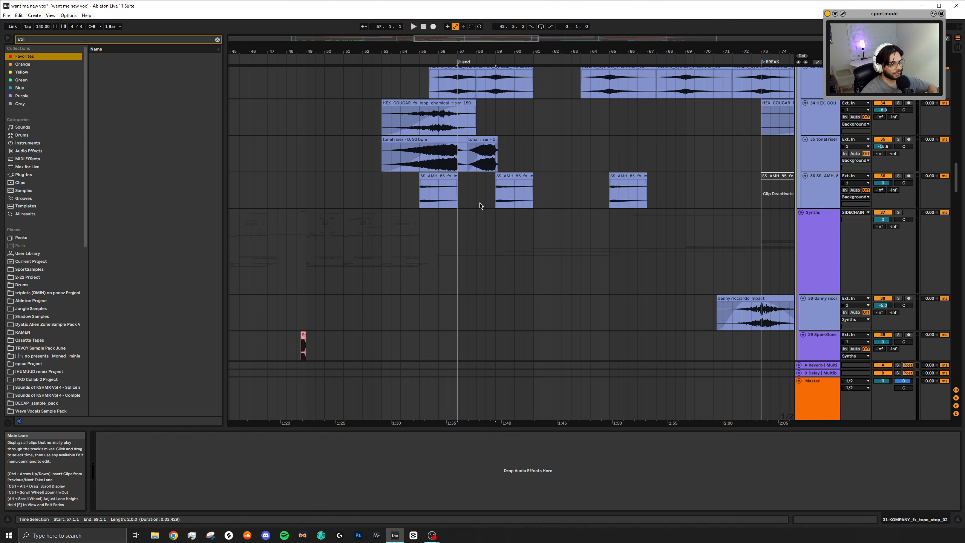
click(446, 186)
scroll(446, 186, down, 3)
scroll(452, 185, up, 7)
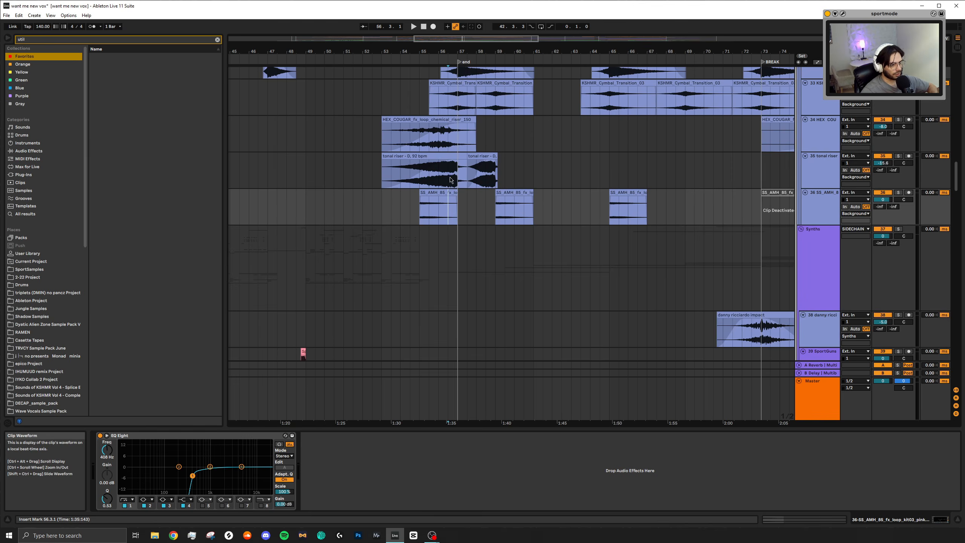
scroll(493, 186, down, 15)
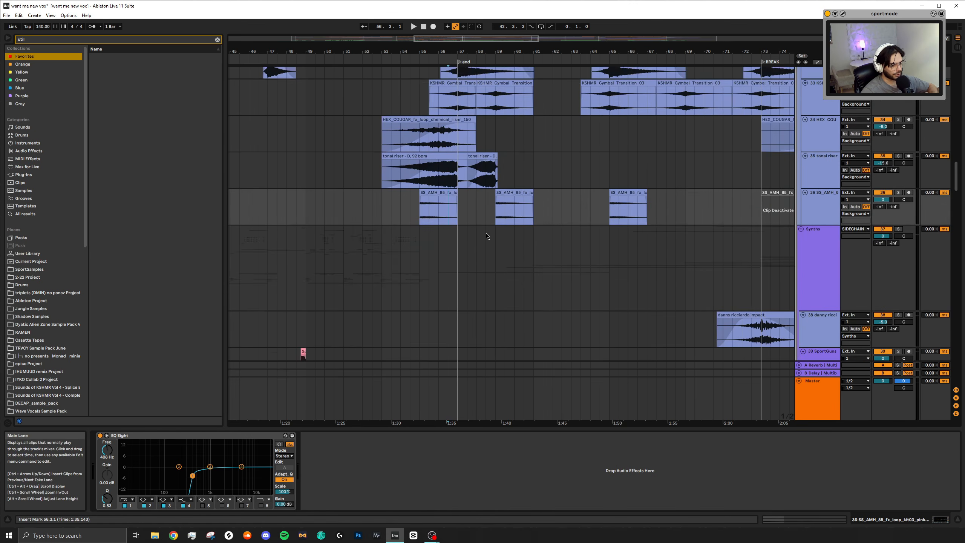
scroll(488, 236, down, 13)
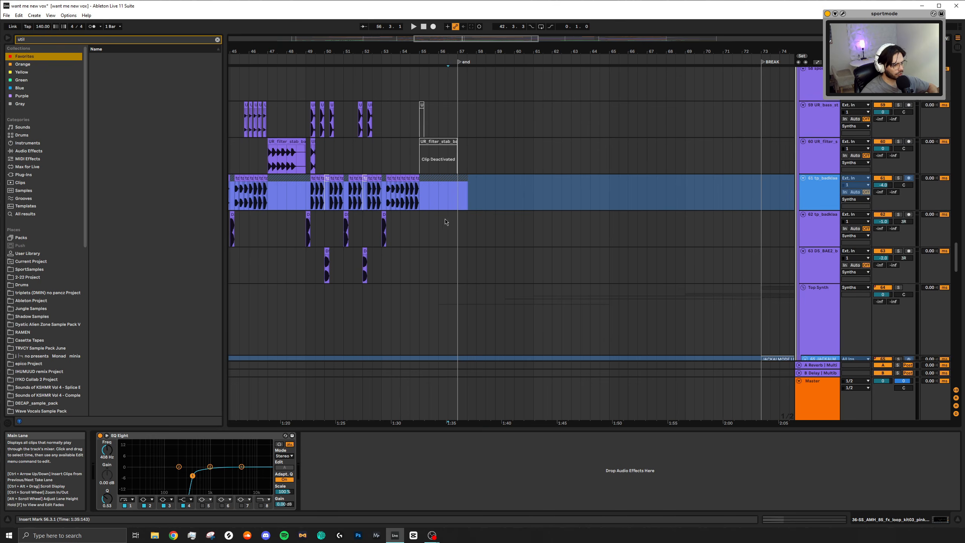
scroll(425, 191, down, 13)
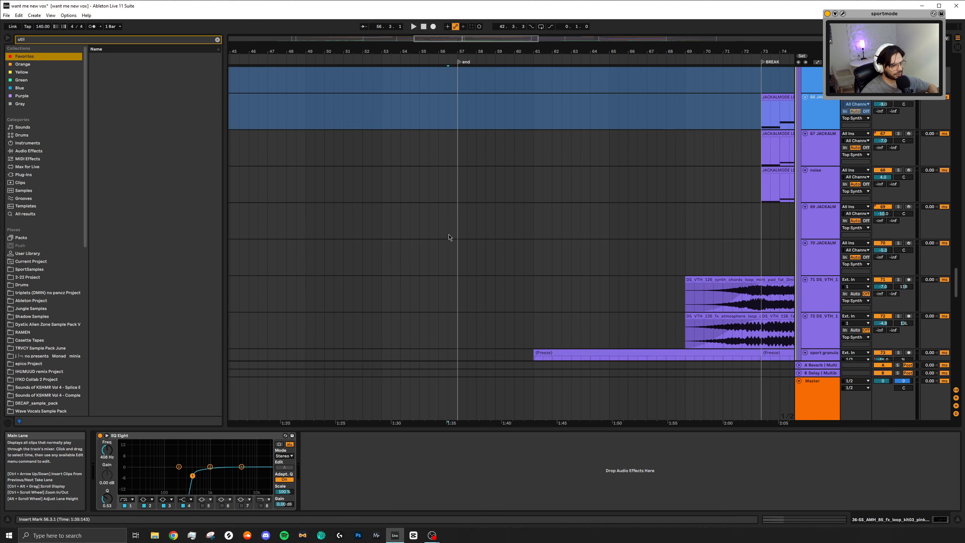
scroll(448, 237, down, 5)
Select the vocal sweep clip from 57.1.1 to 65.1.1 on track 79 and show the track's sampler and effects.
click(461, 244)
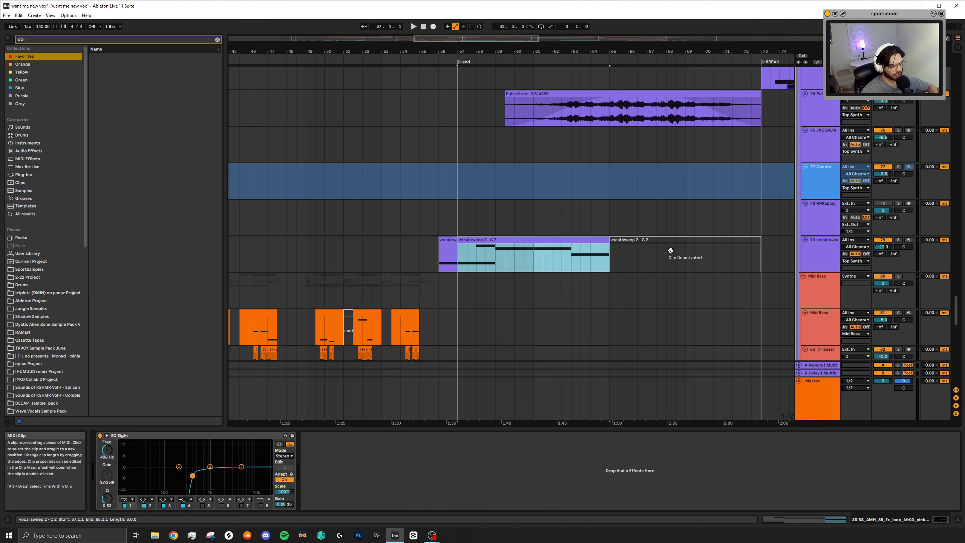
double_click(575, 251)
click(442, 263)
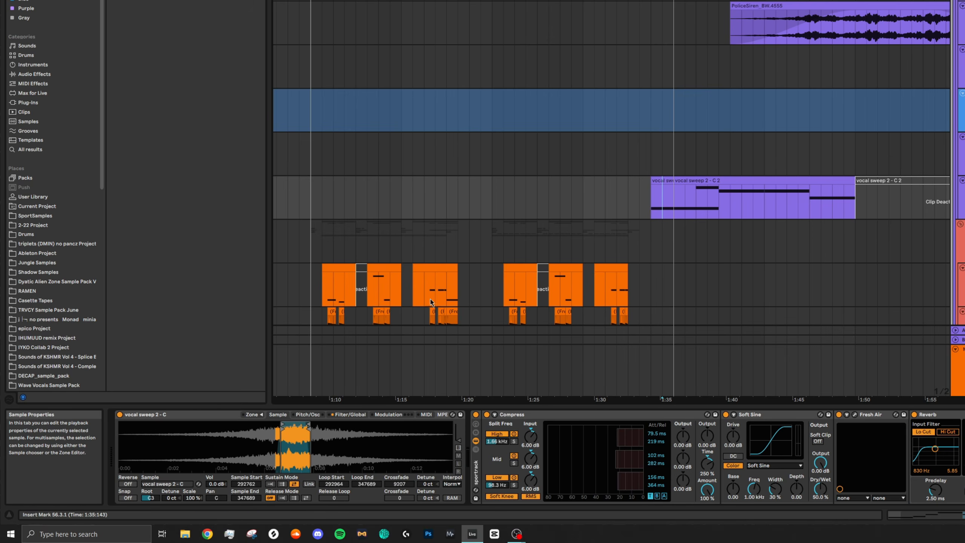
Select the one-bar vocal sweep clip from 56.1.1 to 57.1.1, solo track 79 and play the sweep.
click(700, 195)
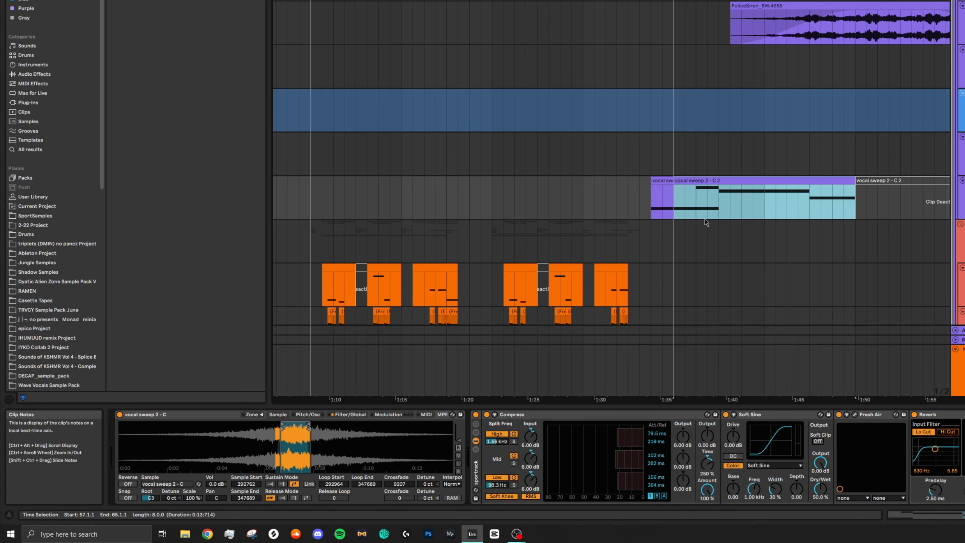
click(658, 180)
scroll(659, 180, down, 2)
scroll(659, 180, up, 5)
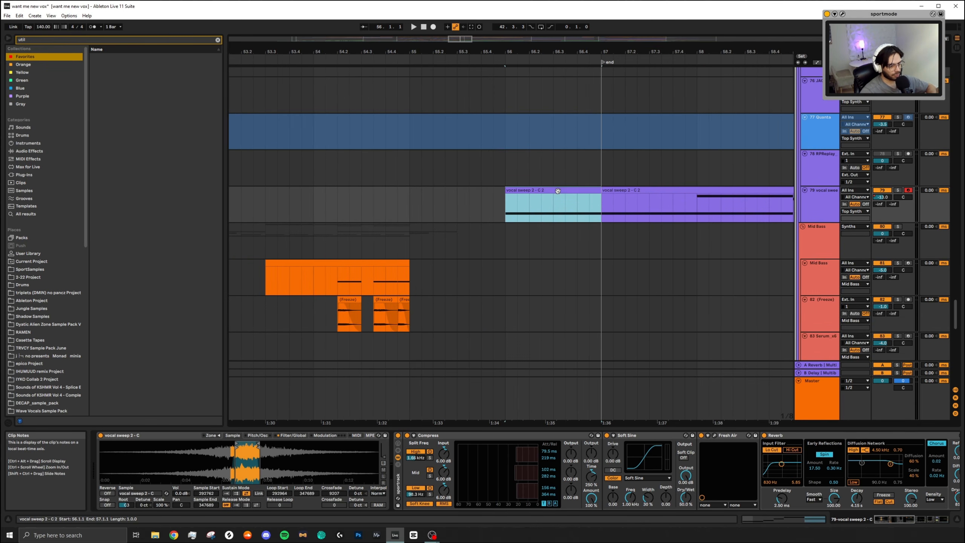
click(805, 519)
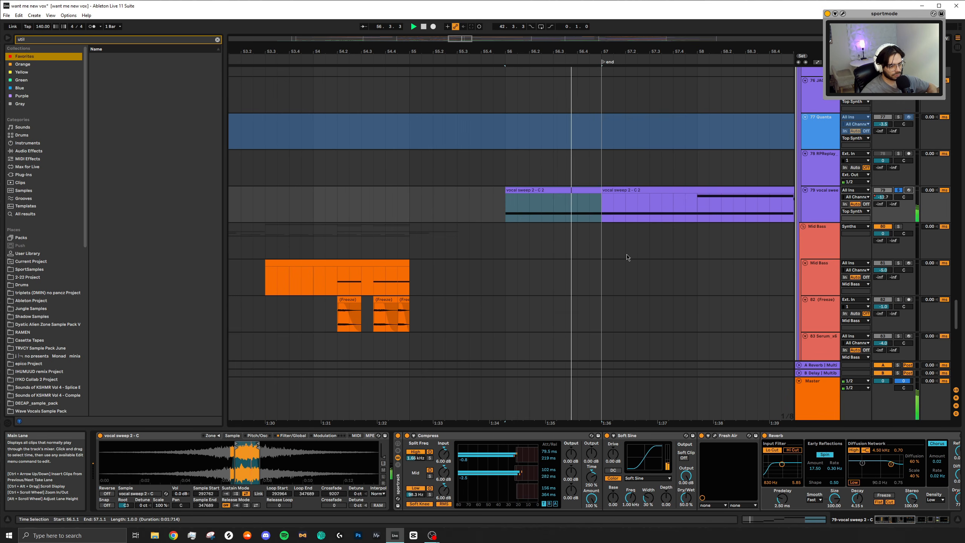
scroll(627, 257, down, 5)
scroll(675, 254, up, 5)
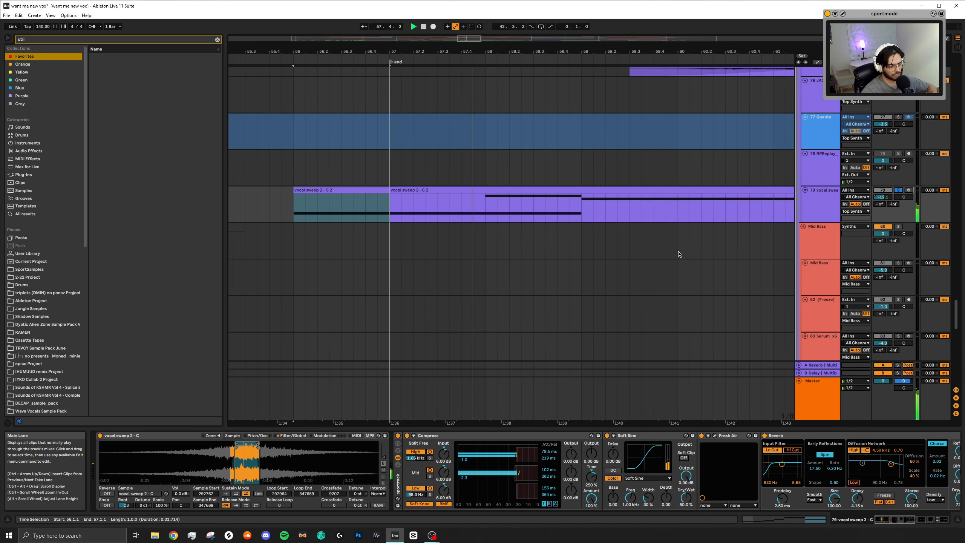
scroll(595, 242, down, 5)
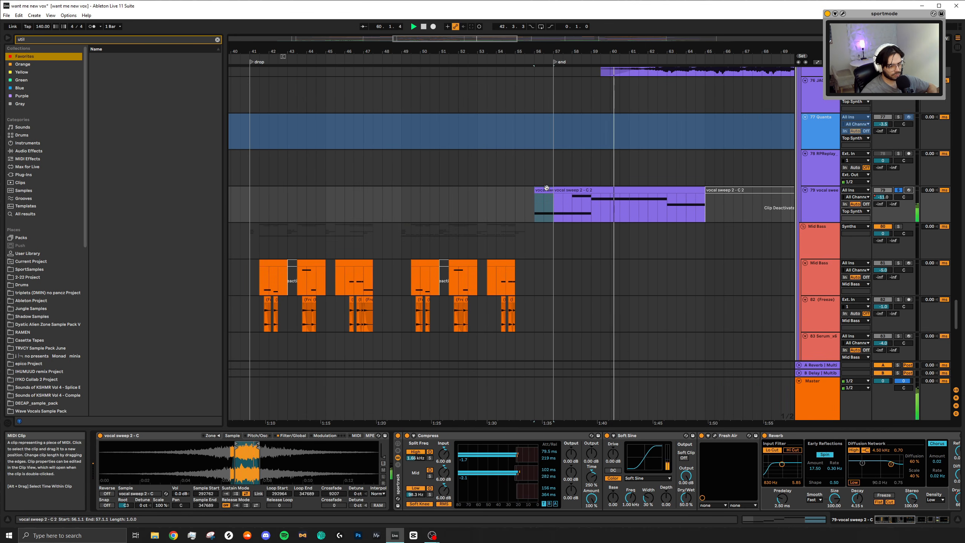
Stop playback, turn off the solo on track 79 and play the vocal sweep with the other layers from 56.1.1.
click(546, 188)
scroll(539, 220, up, 5)
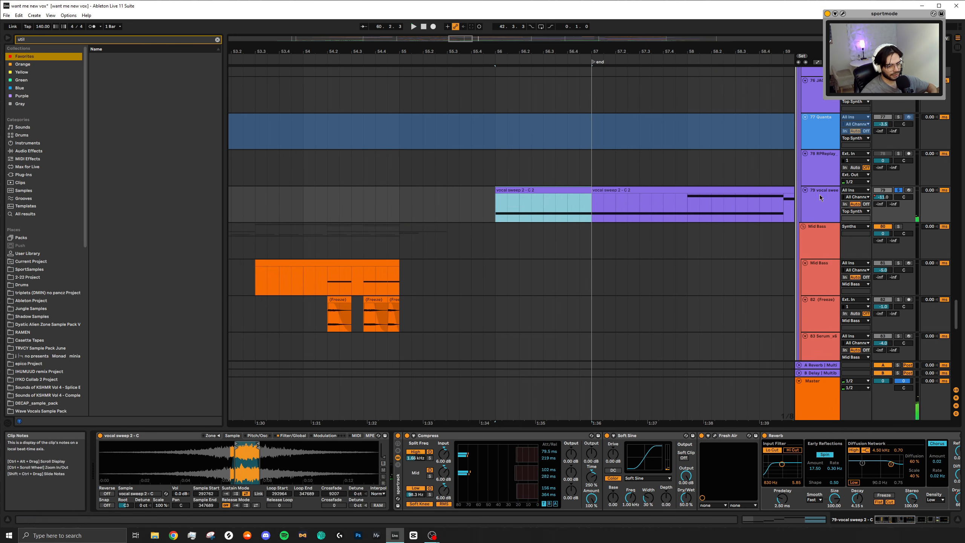
click(494, 212)
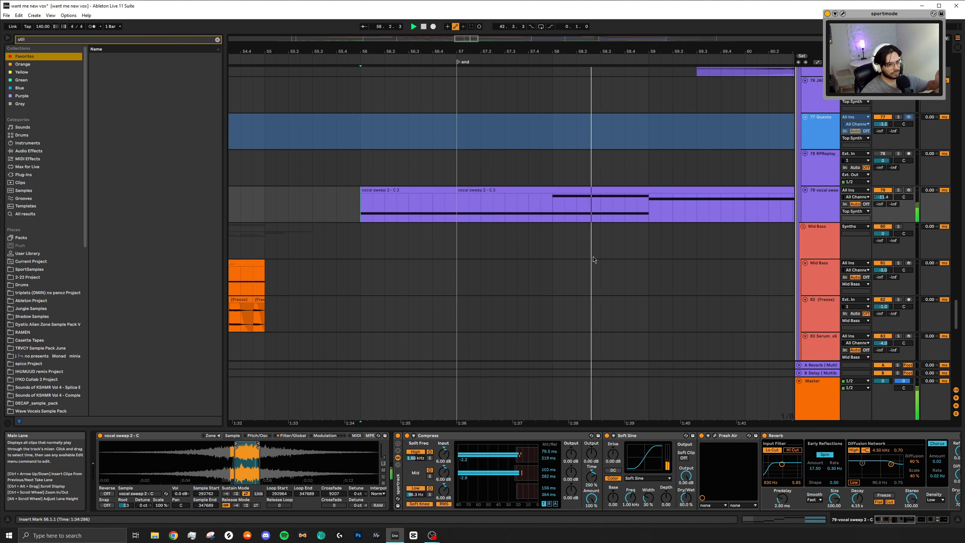
Stop playback, go down to the Sub group and pick the KSHMR Sub Drop 13 clip at 55.1.1.
scroll(580, 267, down, 5)
scroll(594, 254, down, 3)
scroll(594, 254, down, 10)
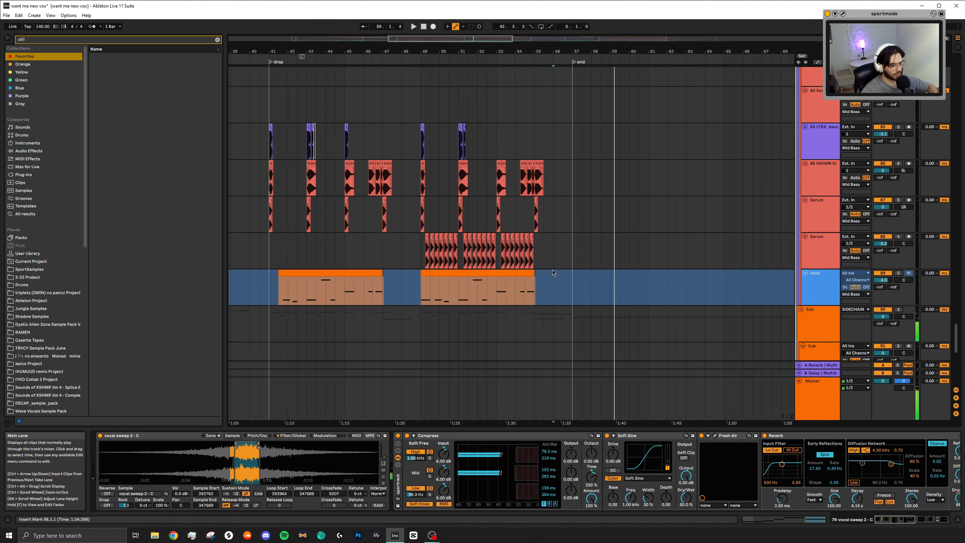
scroll(541, 210, up, 5)
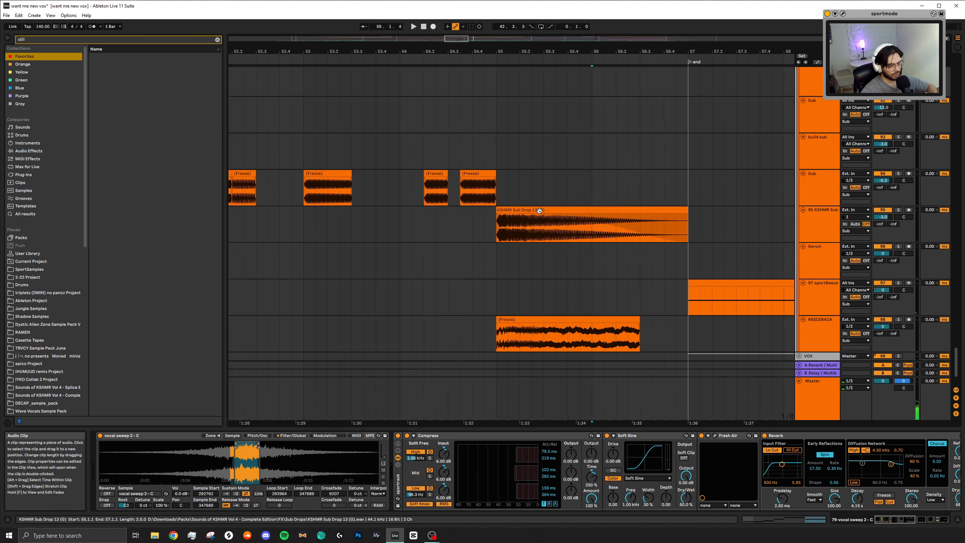
click(541, 210)
scroll(566, 237, down, 3)
Select the frozen REECERACK clip from 55.1.1 to 56.3.1, solo its track and play it.
click(586, 253)
click(898, 253)
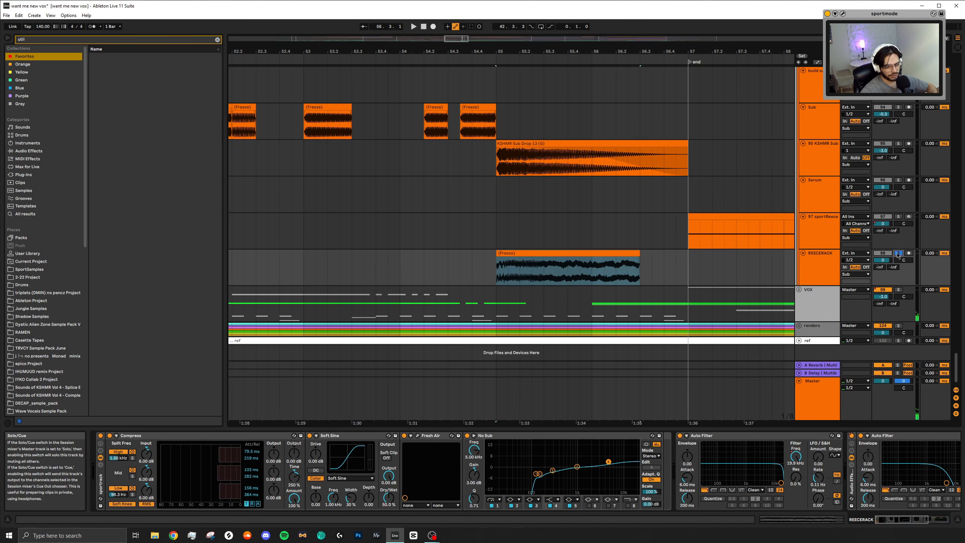
scroll(507, 270, right, 3)
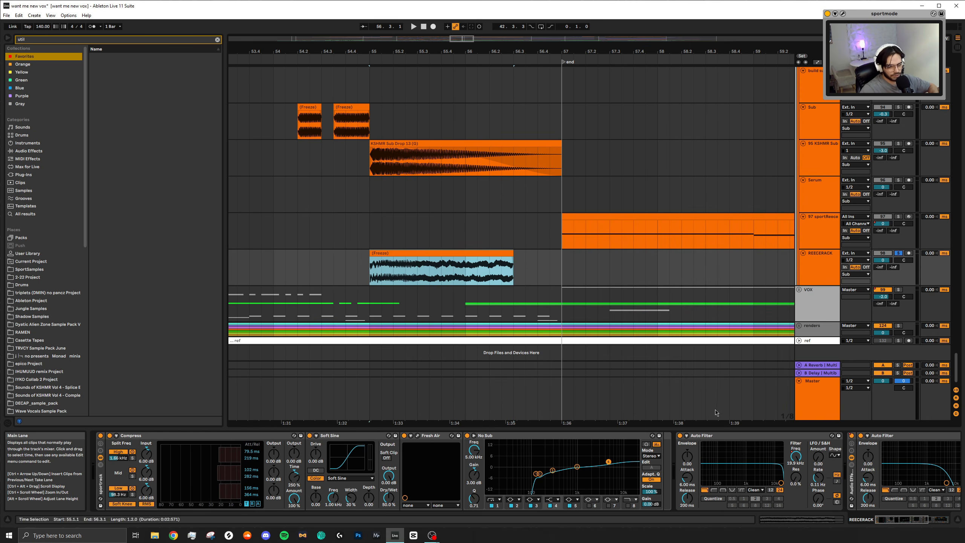
scroll(513, 237, down, 5)
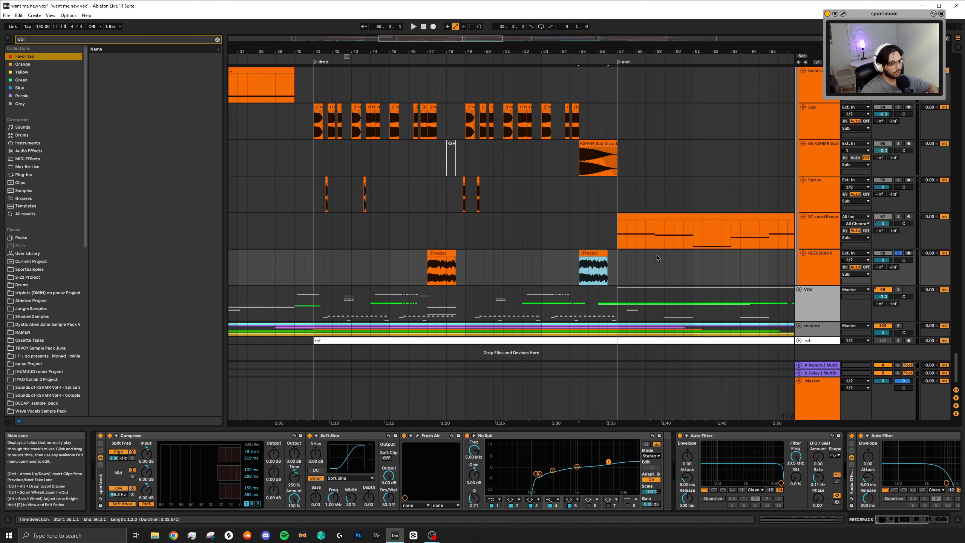
scroll(636, 277, up, 5)
key(space)
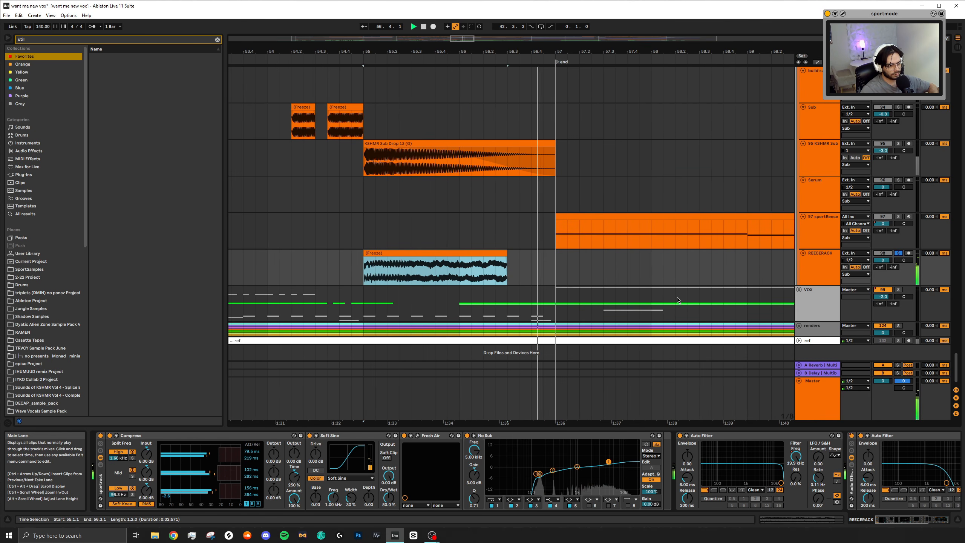
Select bars 57.1.1 to 59.1.1 on the REECERACK track and set the insert marker at 57.1.1.
scroll(472, 271, up, 5)
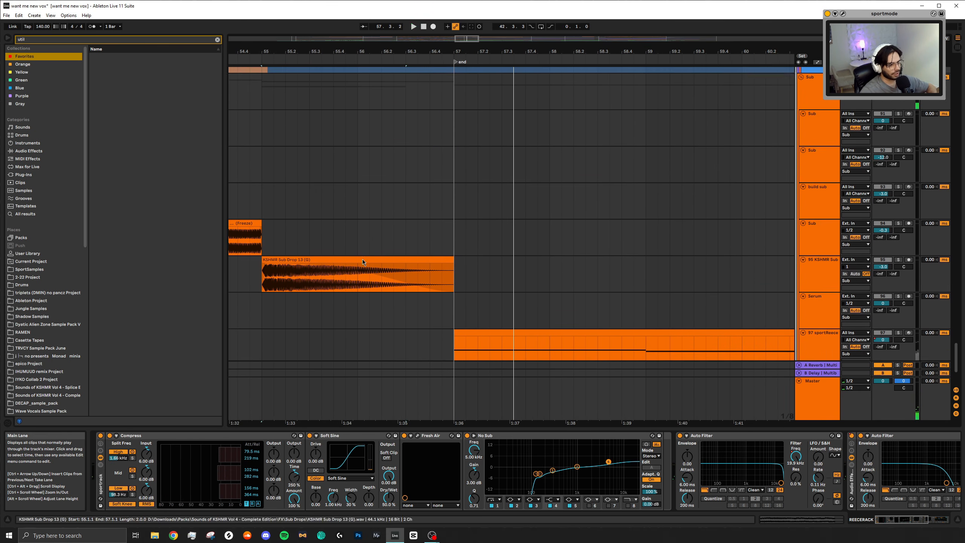
scroll(473, 271, down, 4)
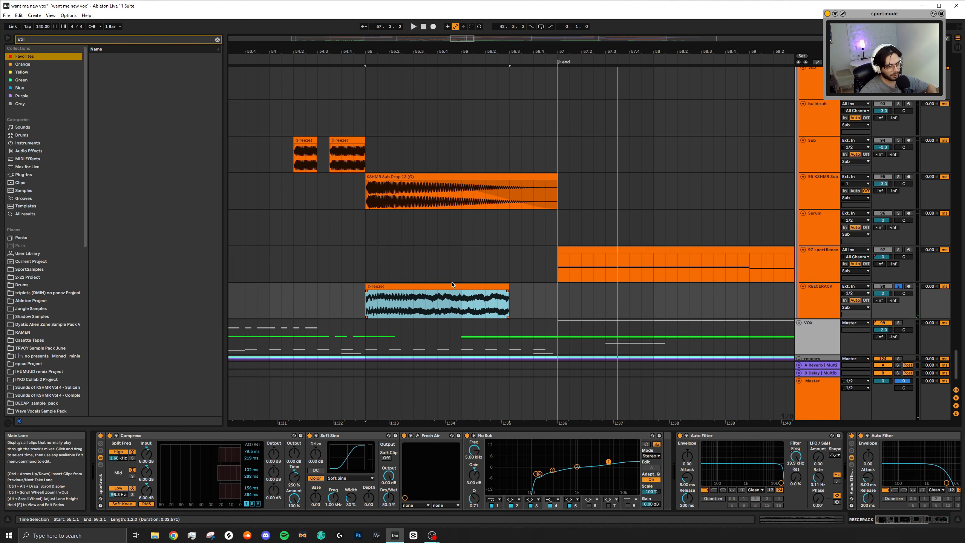
scroll(546, 246, down, 5)
drag(549, 287, 598, 294)
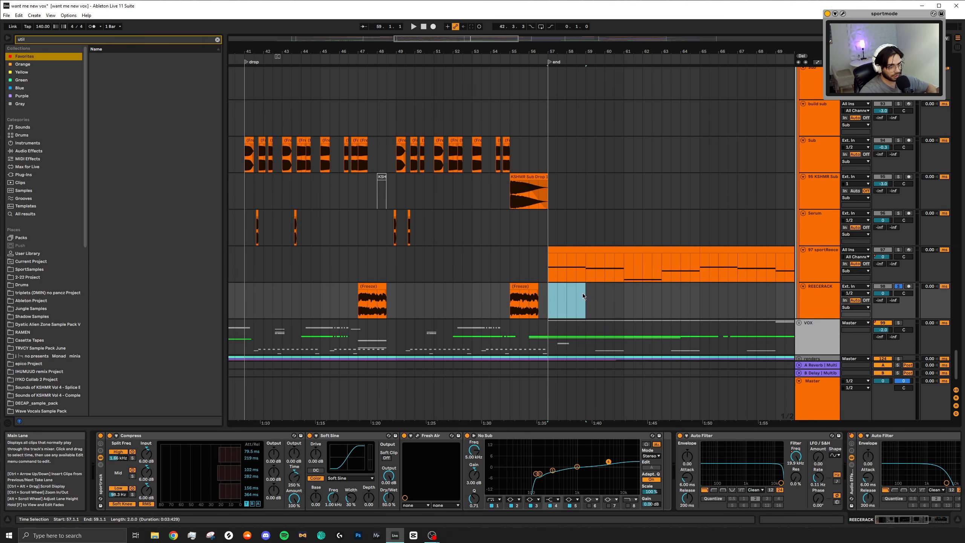
click(552, 295)
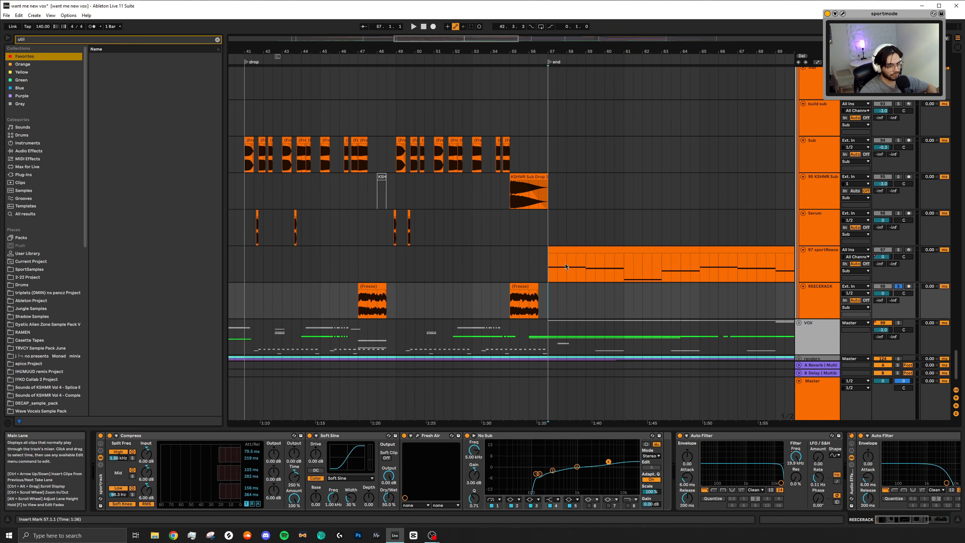
scroll(553, 280, up, 3)
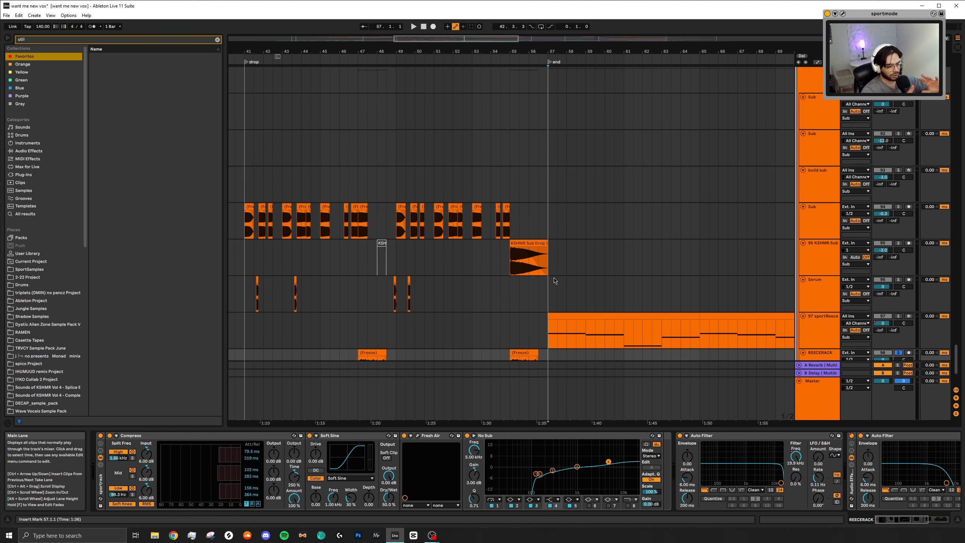
Select the KSHMR Sub Drop 13 clip at 55.1.1, solo its track and audition it.
click(529, 243)
click(898, 242)
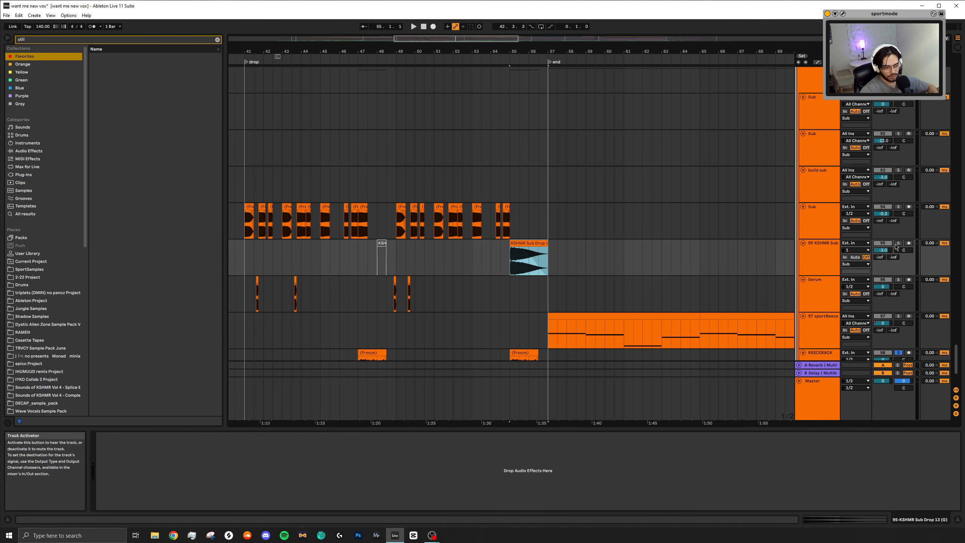
key(space)
Select the sportReece clip from 57.1.1 to 65.1.1 on track 97 and stop playback.
scroll(616, 289, down, 5)
click(553, 216)
key(space)
Set the insert marker at 57.1.1 on the vocal sweep 2 track and play the soloed sportReece bass from there.
scroll(577, 272, up, 15)
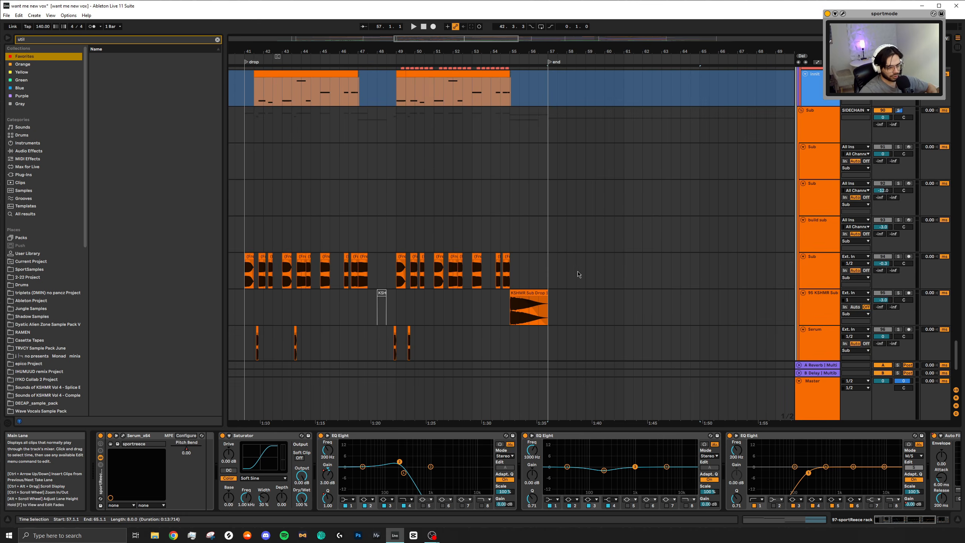
scroll(574, 247, up, 7)
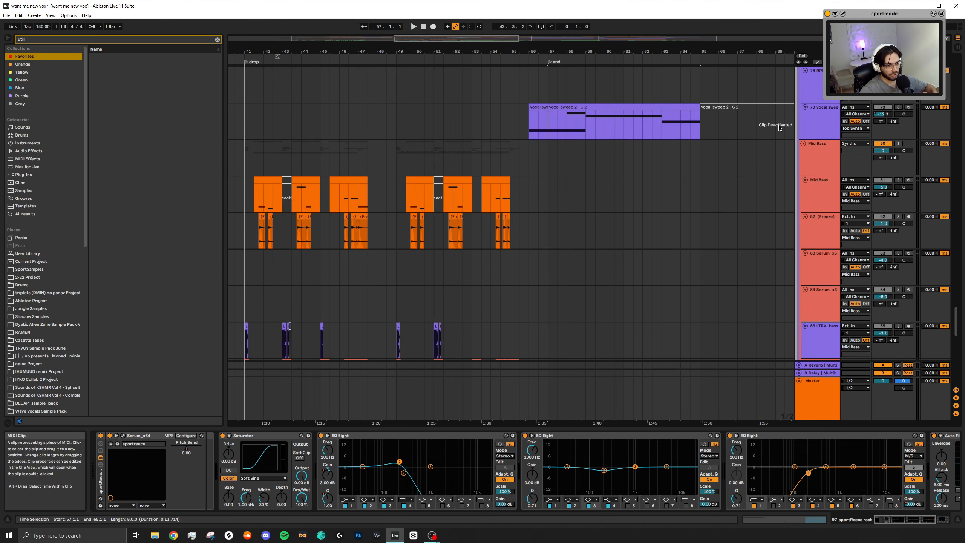
click(551, 128)
scroll(563, 190, down, 20)
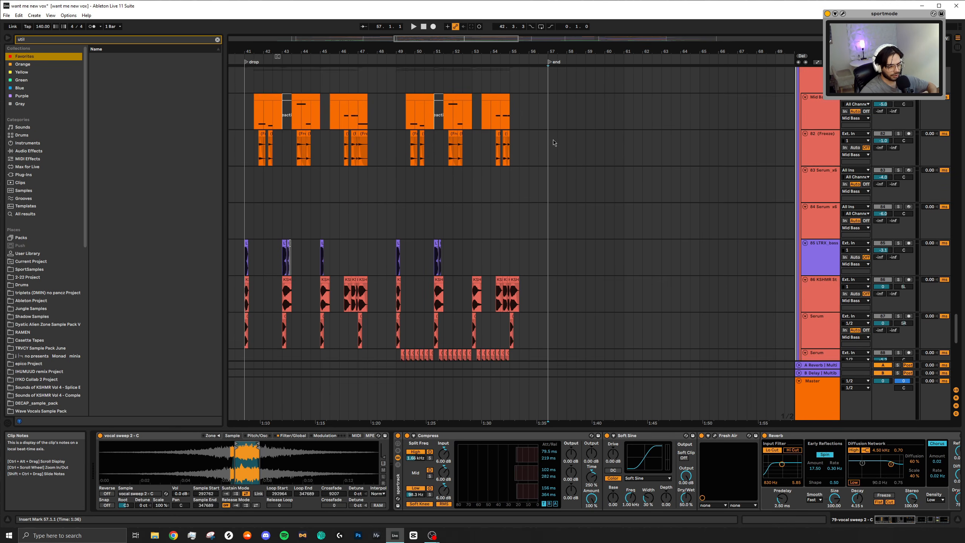
key(space)
scroll(569, 231, down, 5)
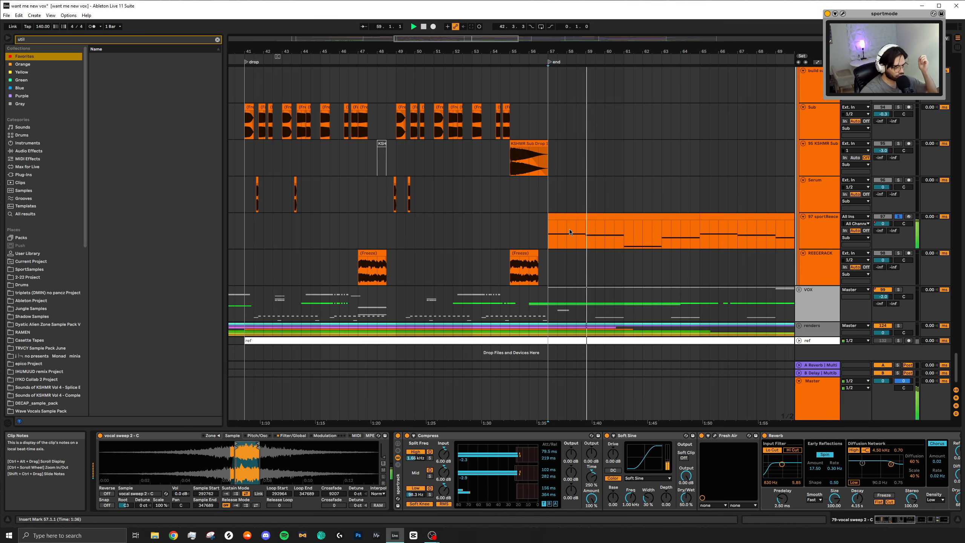
Stop playback, select the sportReece notes from 57.1.1 to 65.1.1 and play that bass part.
click(570, 235)
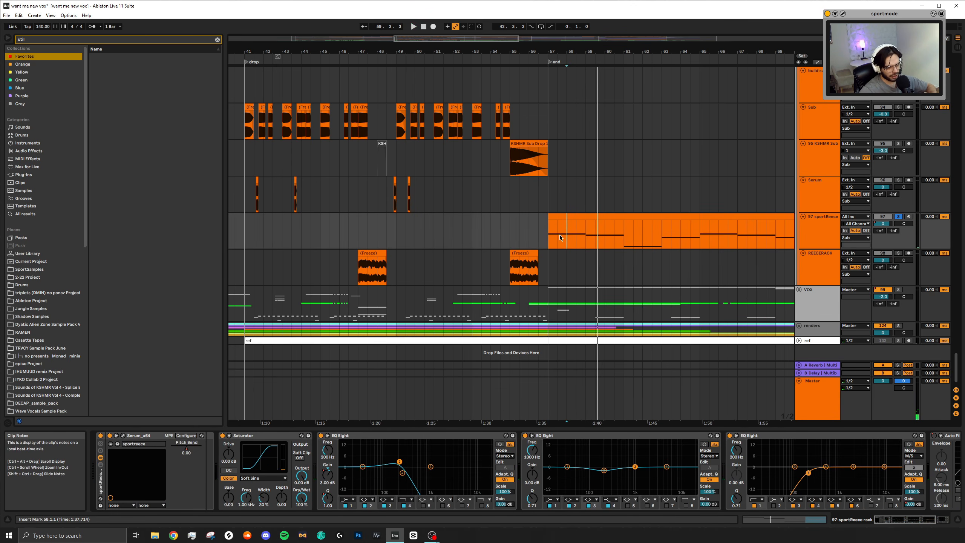
key(space)
drag(549, 232, 700, 232)
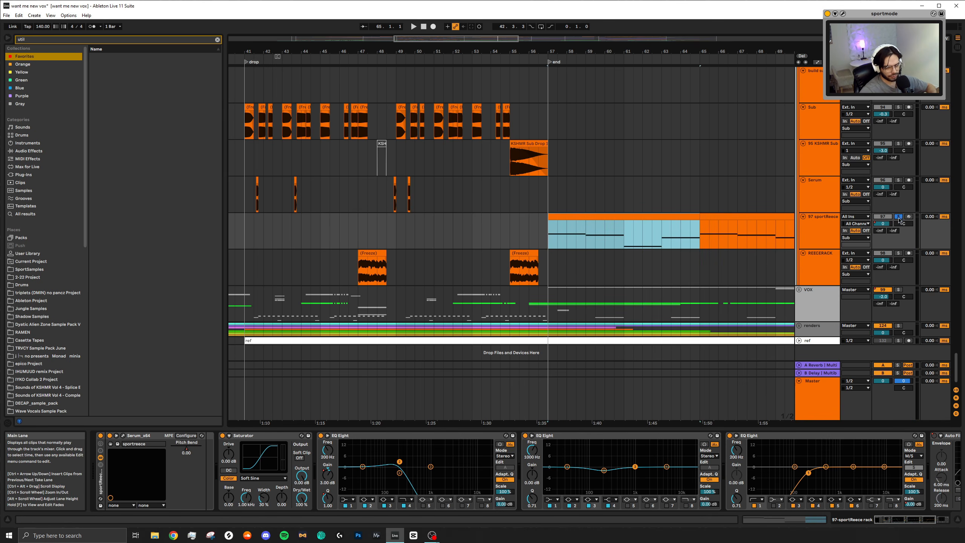
click(898, 217)
key(space)
scroll(738, 481, down, 3)
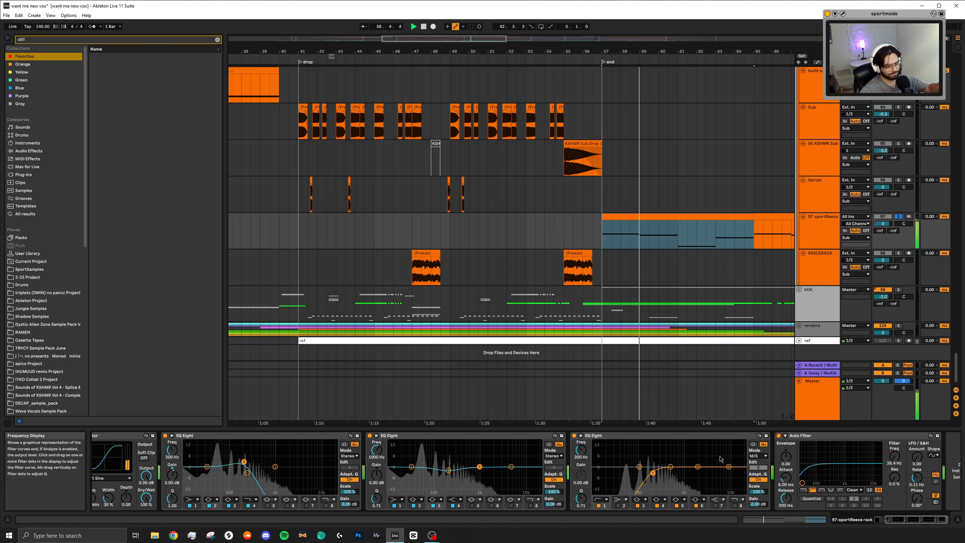
Stop playback and set the insert marker at 57.1.1 on the atmosphere loop track in the VOX group.
scroll(612, 230, down, 5)
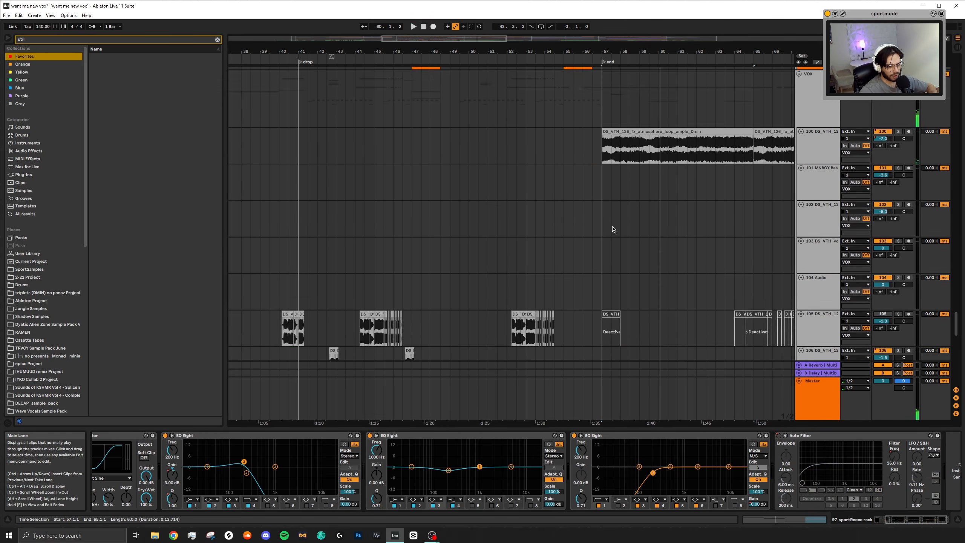
scroll(612, 229, up, 2)
key(space)
click(631, 106)
Select the first Rudeboy_BrapBrapBrap clip from 57.3.1 to 57.4.1, solo track 116 and play the ad-lib from 57.1.1.
scroll(631, 278, down, 6)
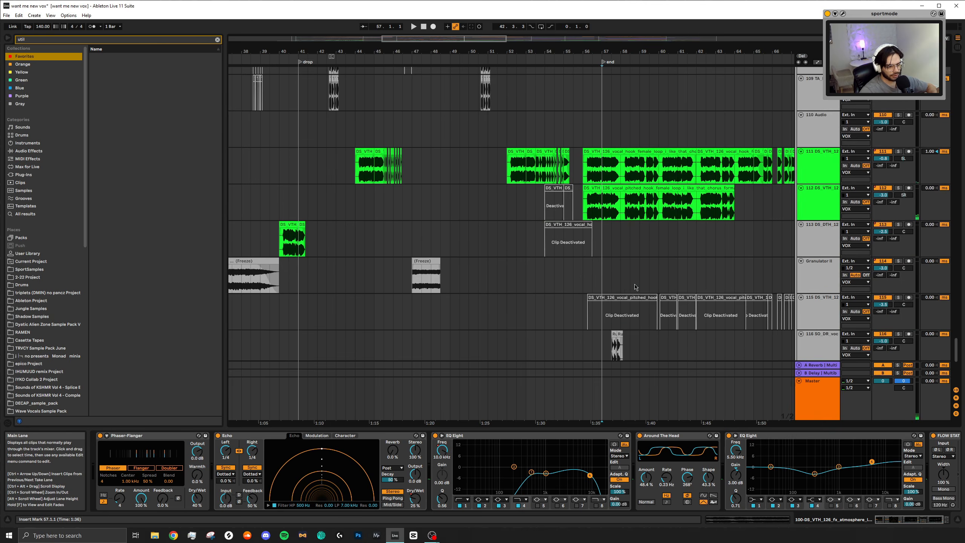
scroll(581, 229, right, 4)
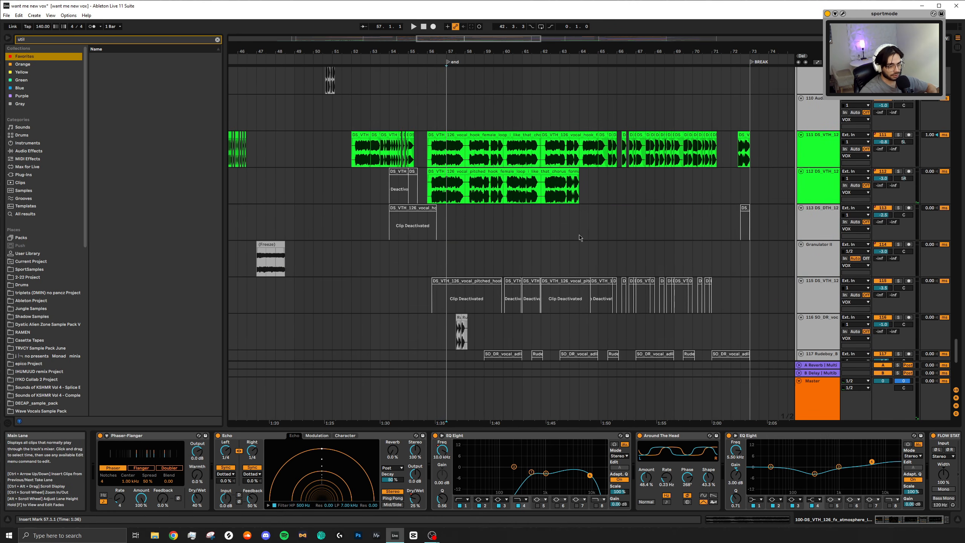
scroll(532, 250, down, 2)
scroll(454, 258, up, 5)
click(455, 252)
scroll(455, 243, up, 4)
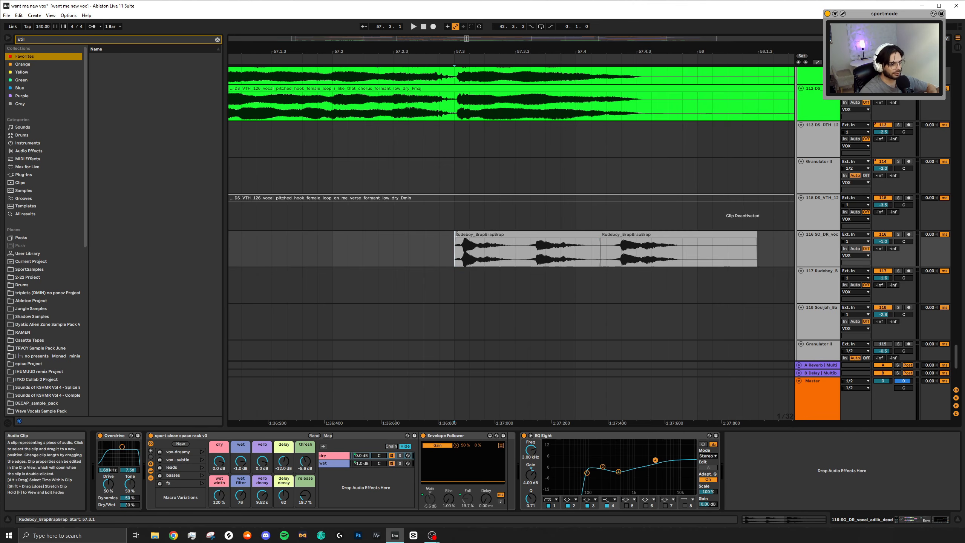
scroll(485, 295, down, 6)
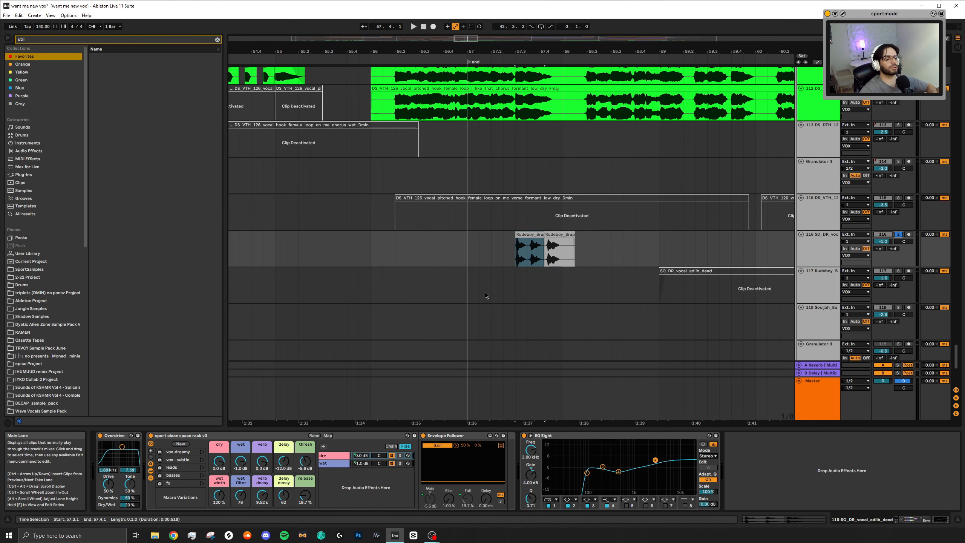
key(space)
scroll(532, 275, down, 5)
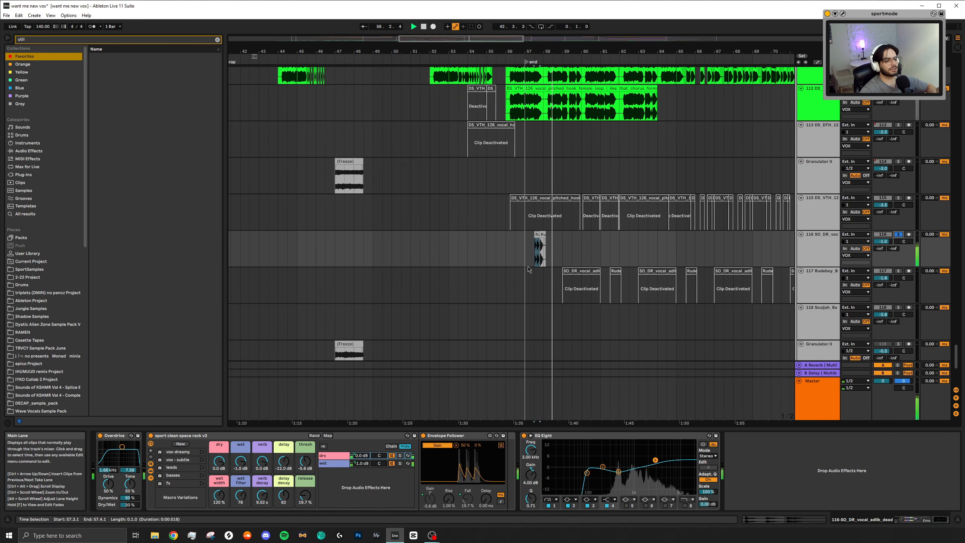
Stop playback, turn off the vocal solo and play the full mix from 53.1.1 into the end section.
scroll(531, 275, up, 15)
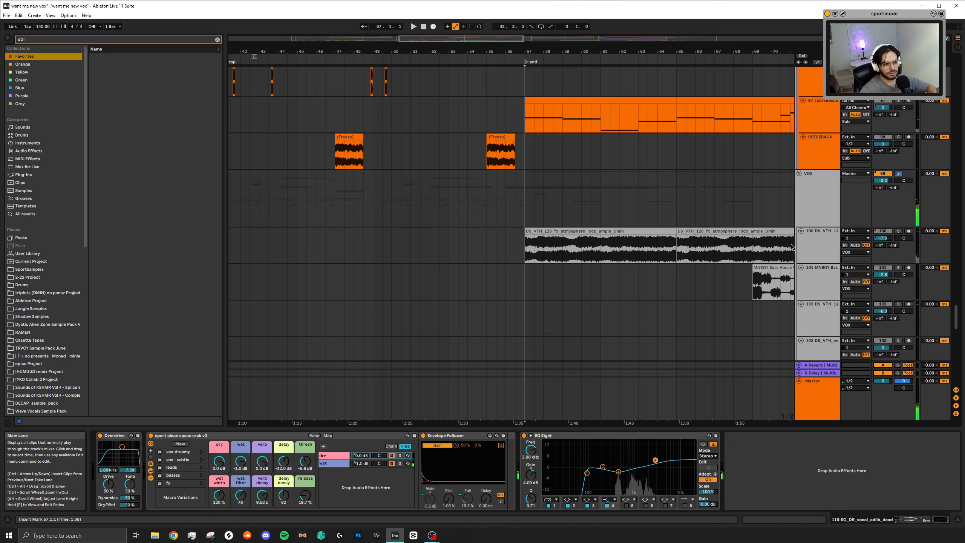
key(space)
scroll(893, 291, down, 2)
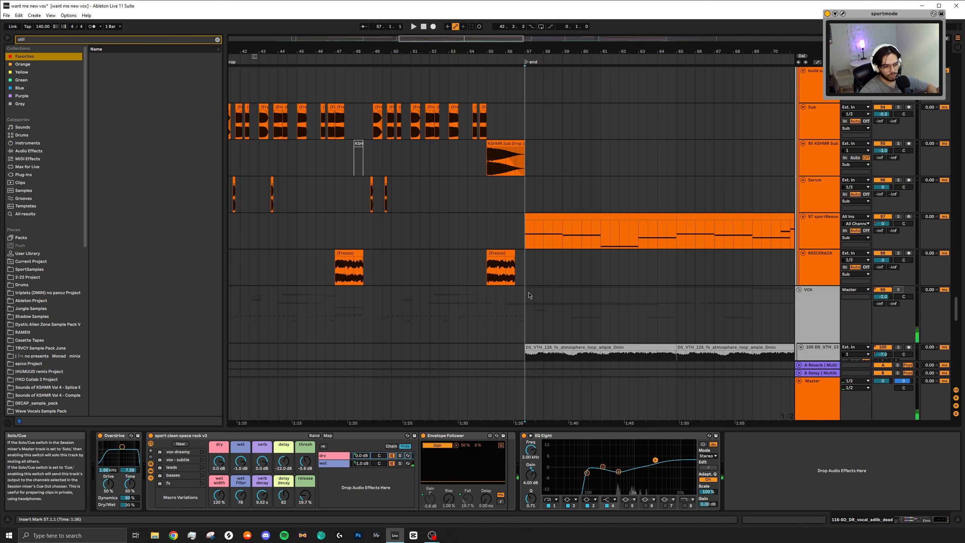
scroll(530, 295, down, 2)
click(452, 267)
key(space)
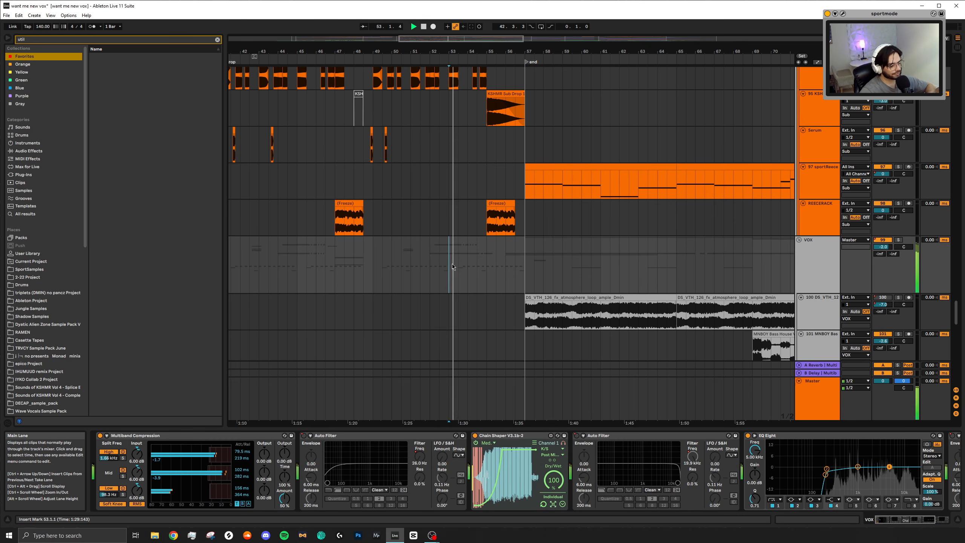
Examine the VOX, Sub, Mid Bass and Top Synth tracks while the end section plays.
scroll(565, 338, down, 2)
scroll(565, 336, down, 1)
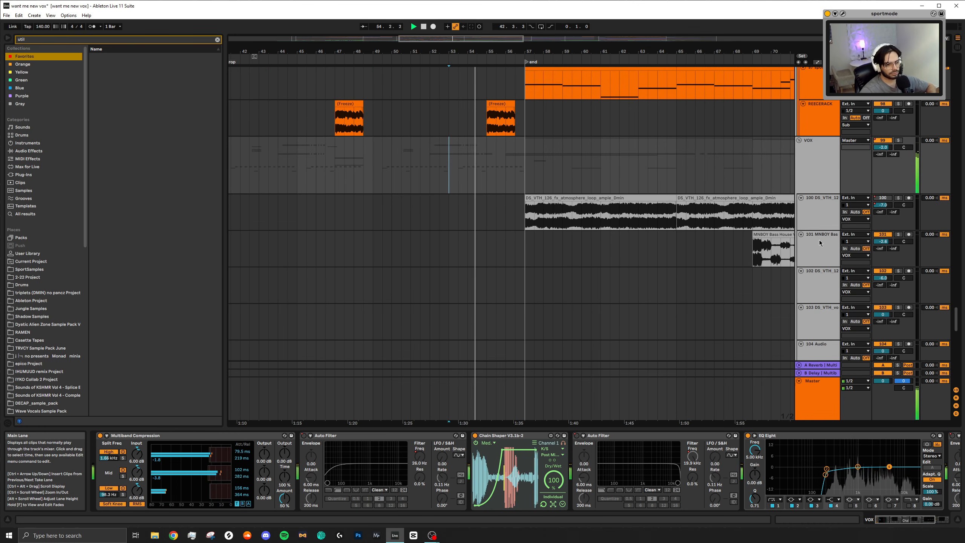
scroll(646, 273, up, 4)
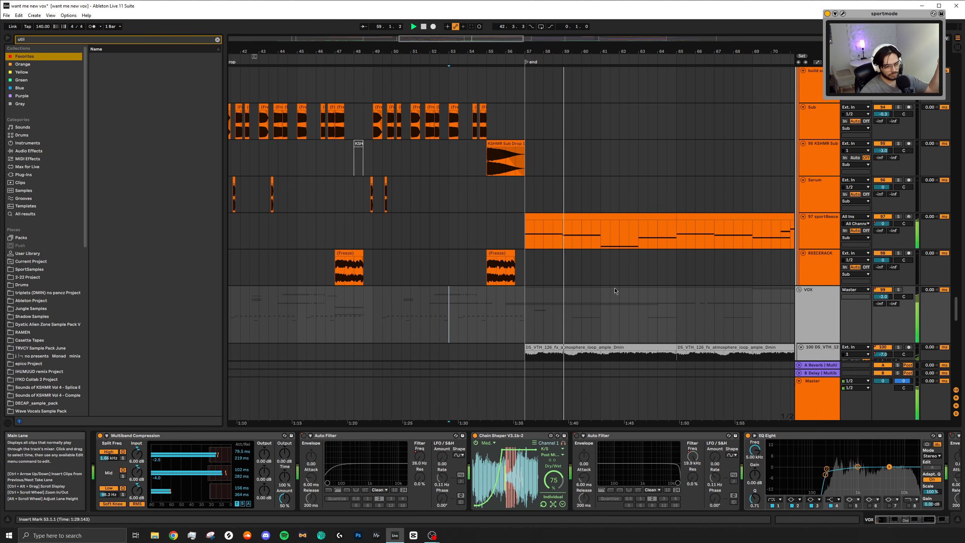
scroll(608, 283, up, 5)
scroll(598, 274, up, 7)
scroll(574, 255, right, 3)
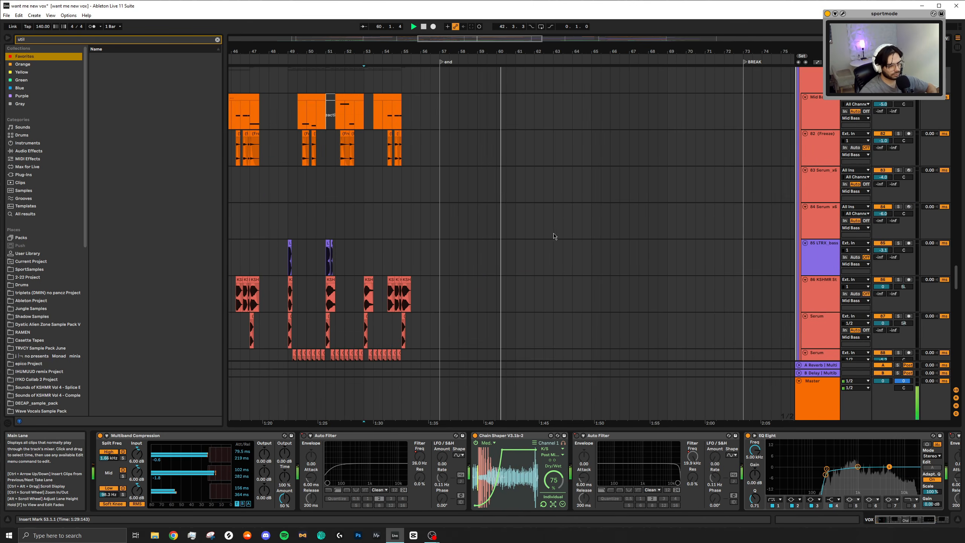
scroll(532, 239, down, 6)
scroll(517, 242, up, 8)
scroll(532, 244, up, 10)
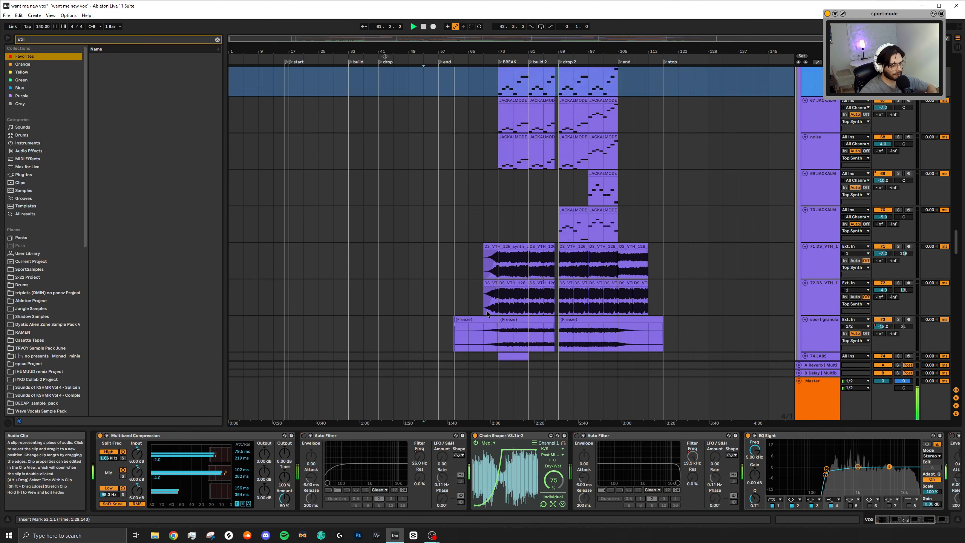
scroll(502, 289, up, 5)
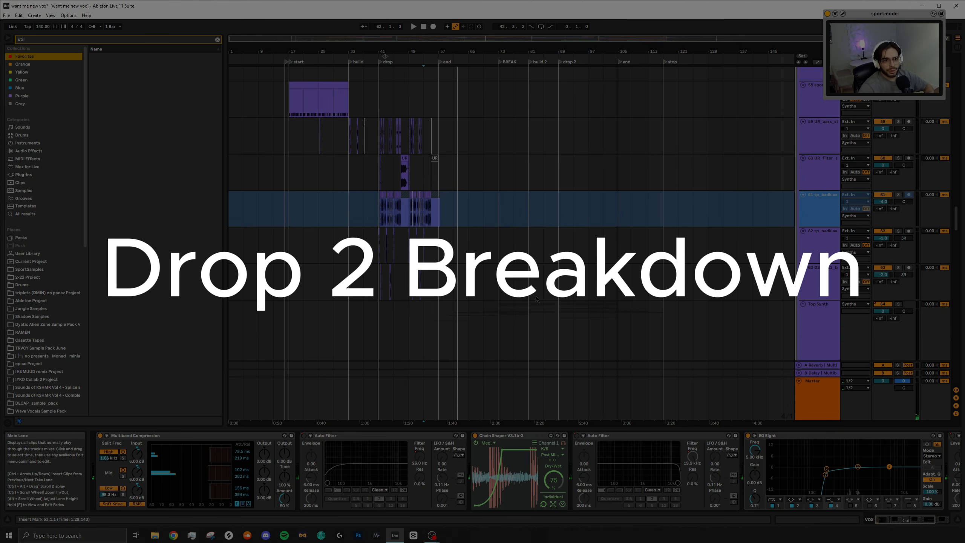
Set the insert marker at 89.1.1 on the Top Synth group and examine the JACKALMODE lead layers of drop 2.
scroll(512, 268, up, 6)
scroll(512, 164, up, 6)
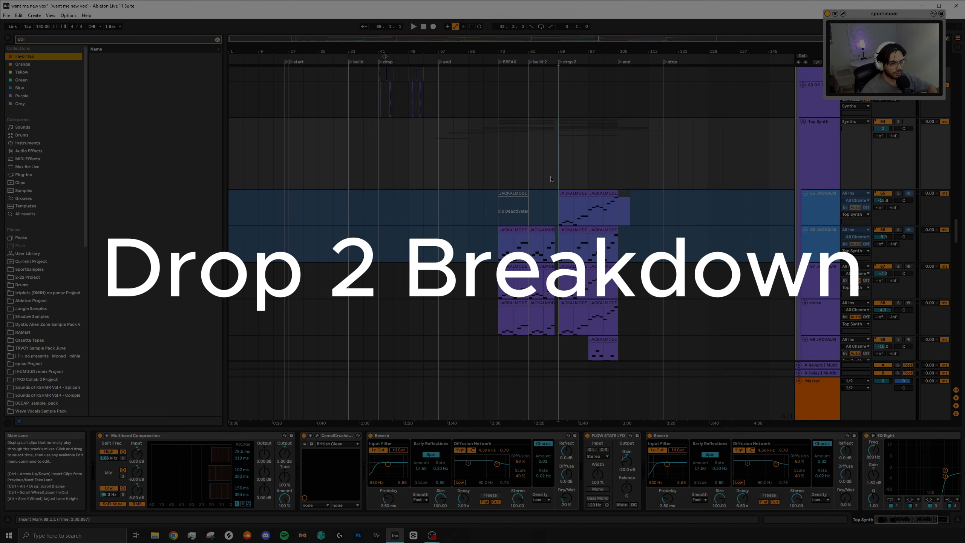
scroll(551, 181, up, 5)
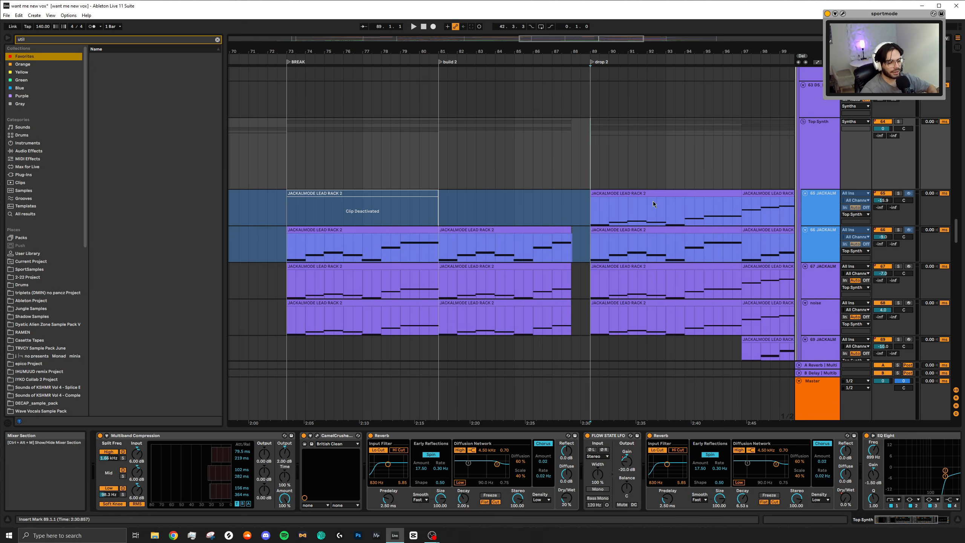
scroll(508, 234, up, 4)
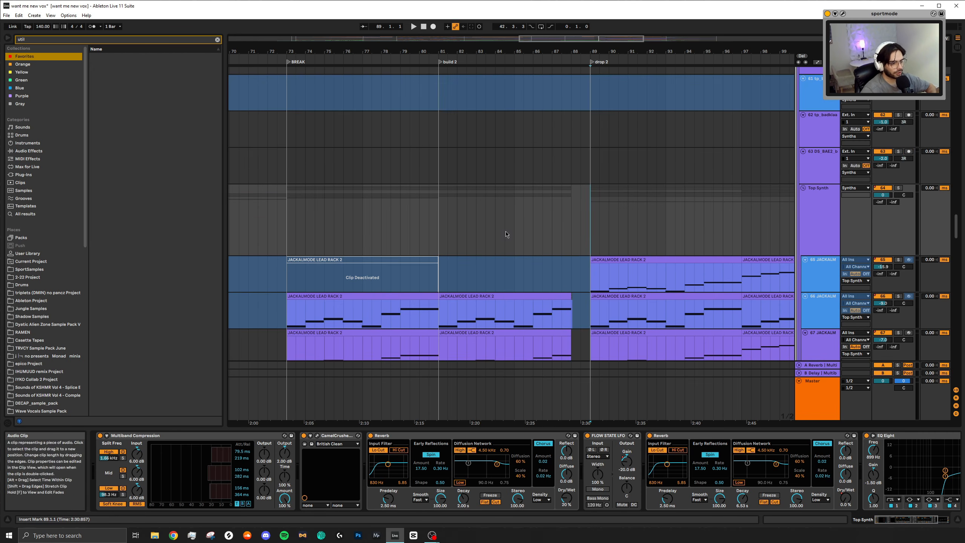
scroll(529, 242, down, 5)
scroll(557, 271, down, 5)
scroll(561, 274, down, 3)
scroll(608, 236, up, 15)
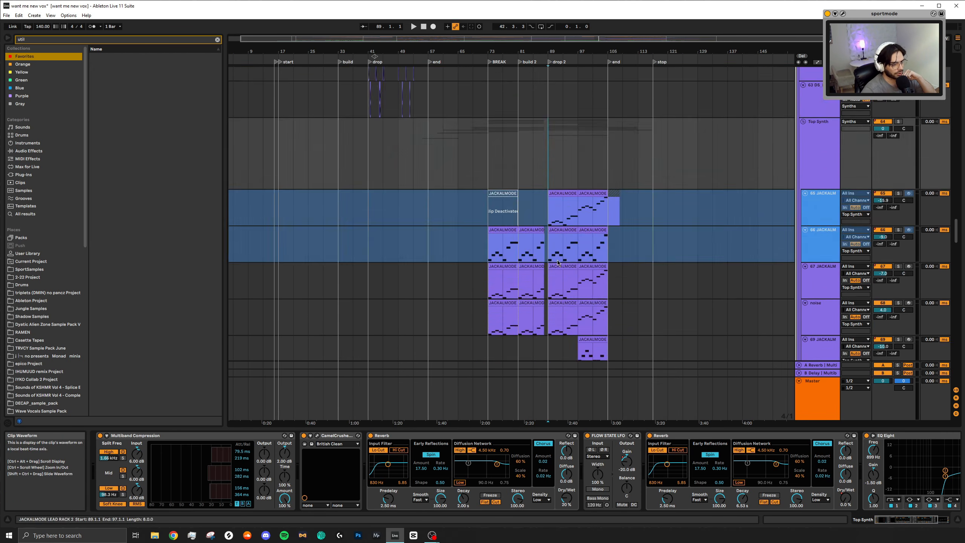
Collapse the DRUMS and SIDECHAIN groups, play from 85.1.1 into drop 2 and show the whole arrangement.
scroll(669, 204, up, 9)
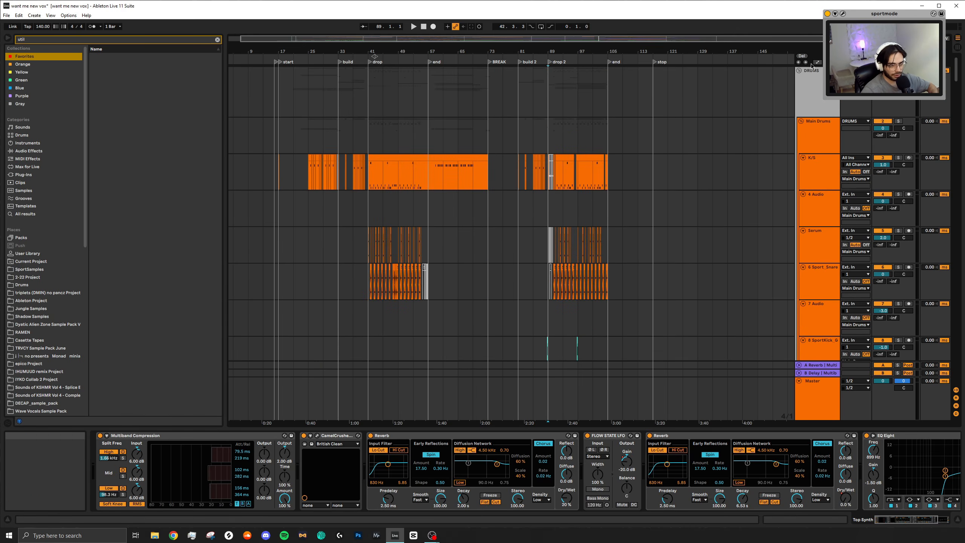
click(799, 71)
click(799, 100)
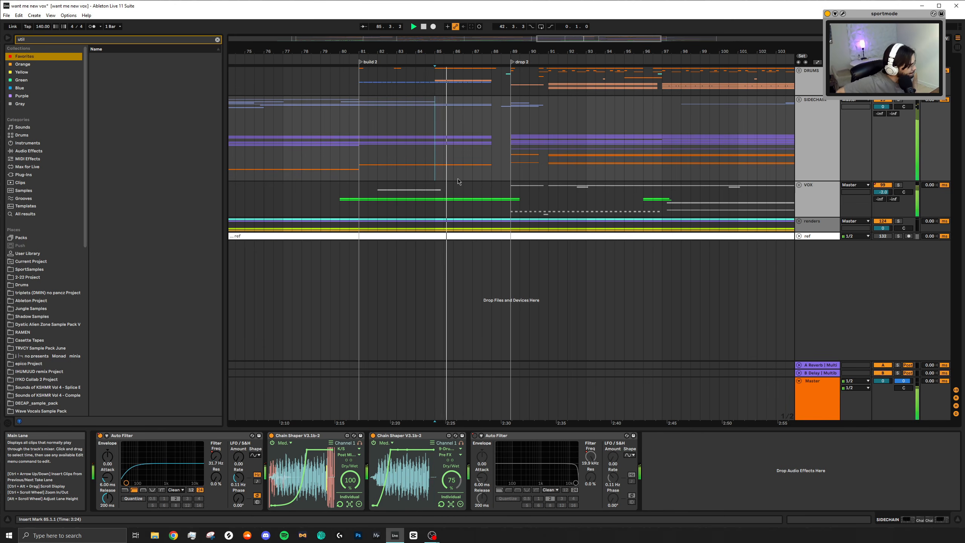
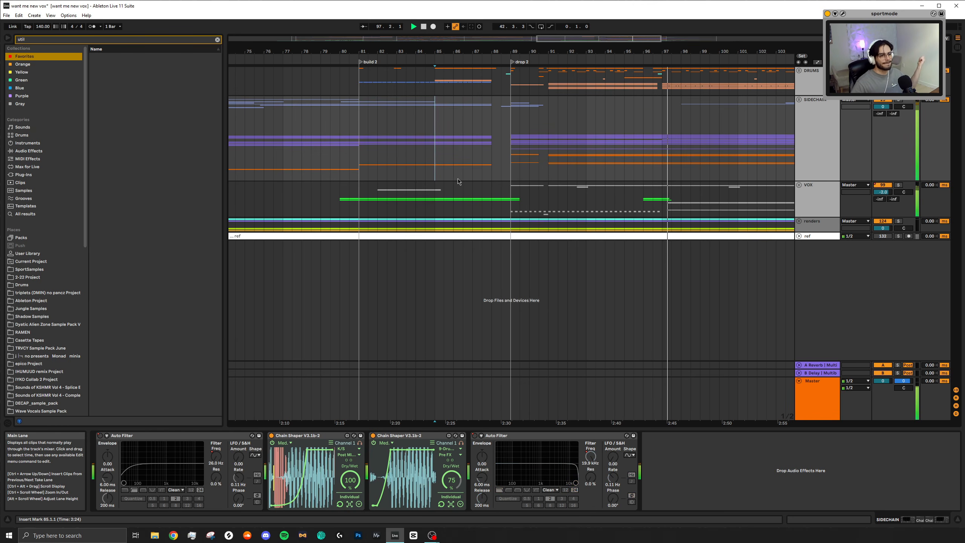
key(w)
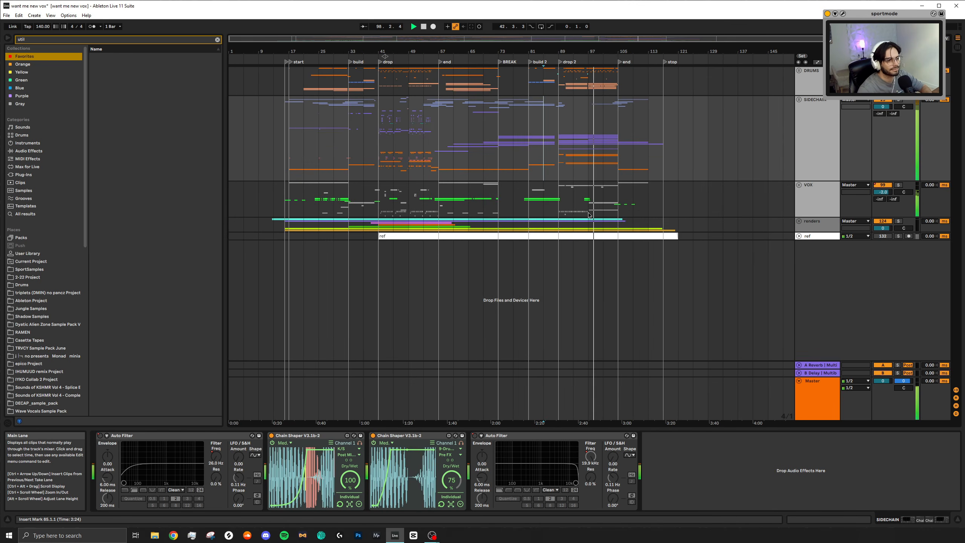
Stop playback, set the insert marker at 89.1.1 on the DRUMS group and expand the group around drop 2.
key(space)
scroll(595, 142, right, 3)
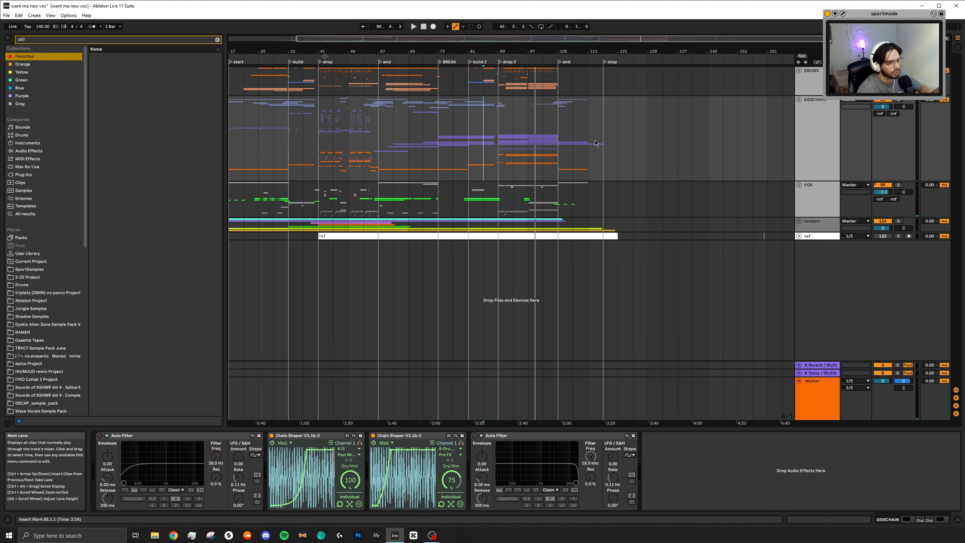
click(498, 86)
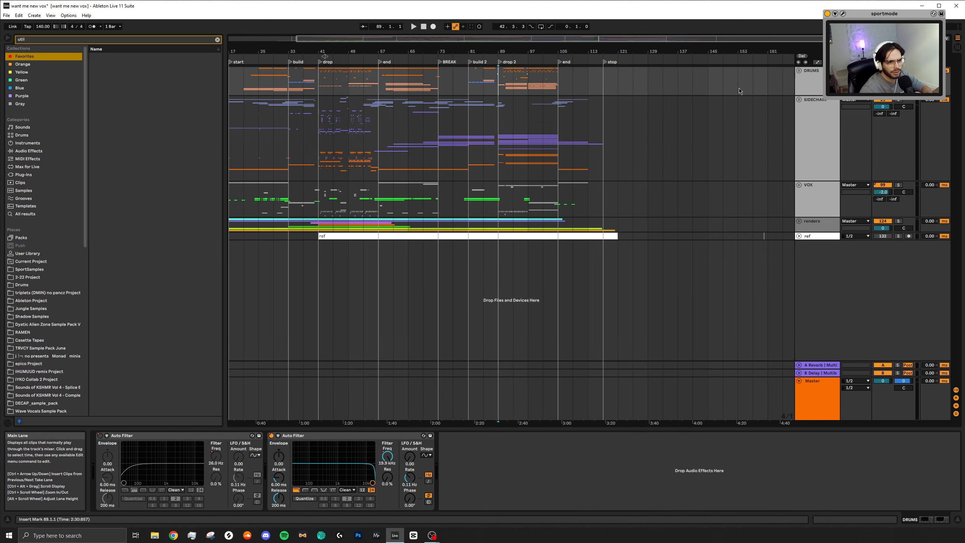
click(799, 71)
scroll(519, 159, down, 2)
scroll(503, 169, up, 5)
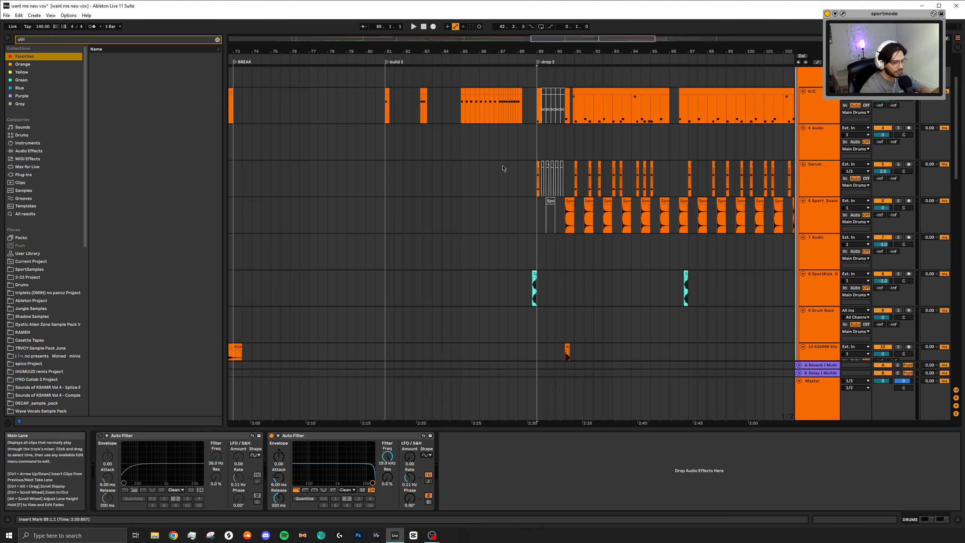
Play drop 2 from 89.1.1 and examine its drum and percussion tracks down to the hat and perc loops.
click(534, 148)
key(space)
scroll(565, 205, down, 2)
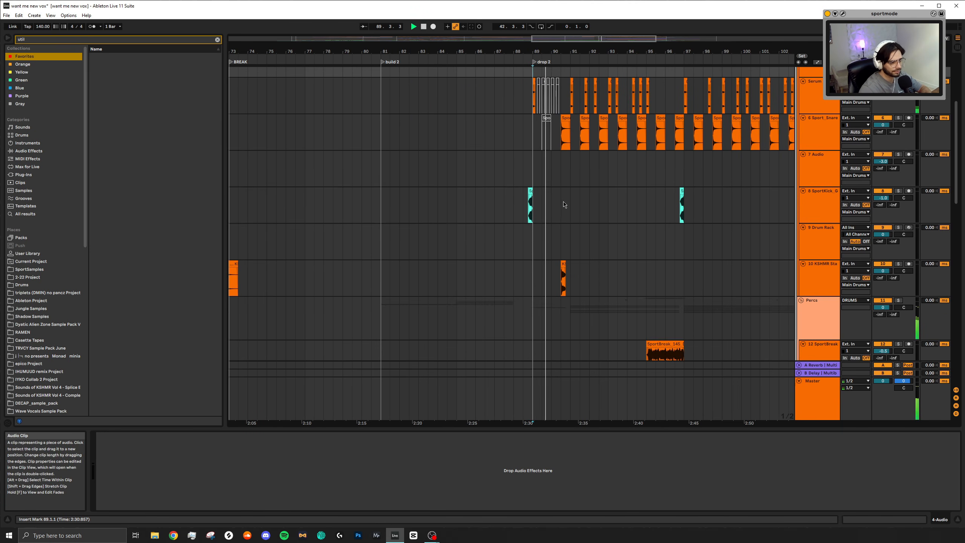
ctrl+scroll(563, 209, up, 5)
ctrl+scroll(564, 224, down, 5)
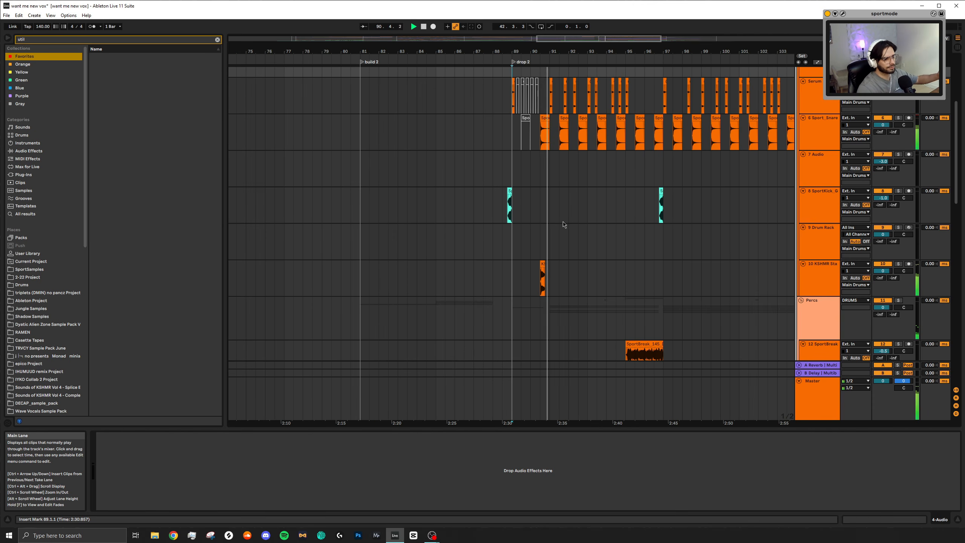
scroll(596, 245, down, 5)
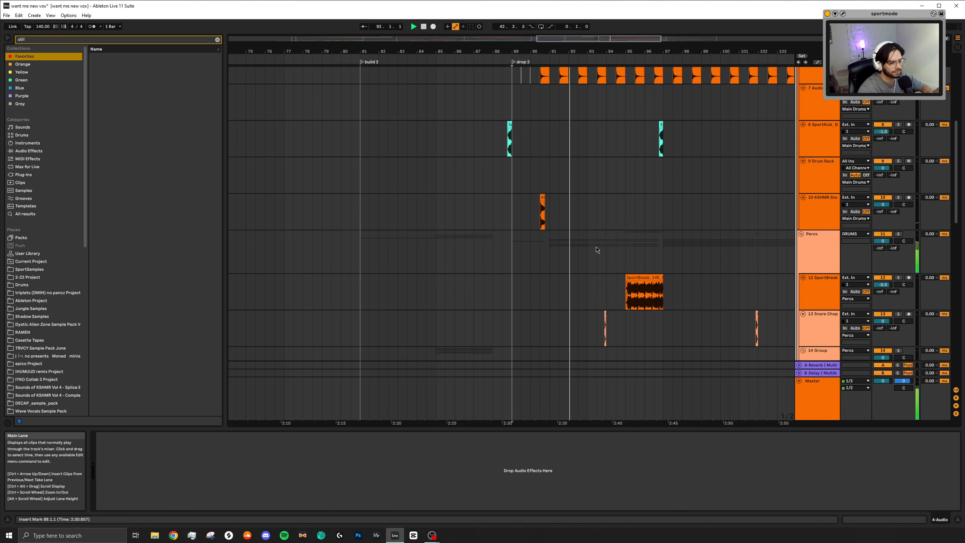
scroll(629, 168, down, 6)
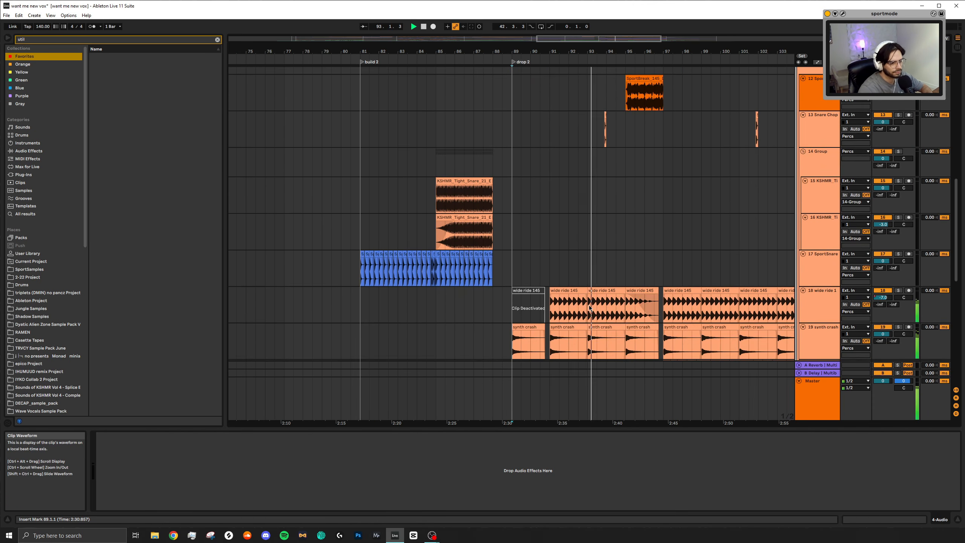
scroll(572, 242, down, 1)
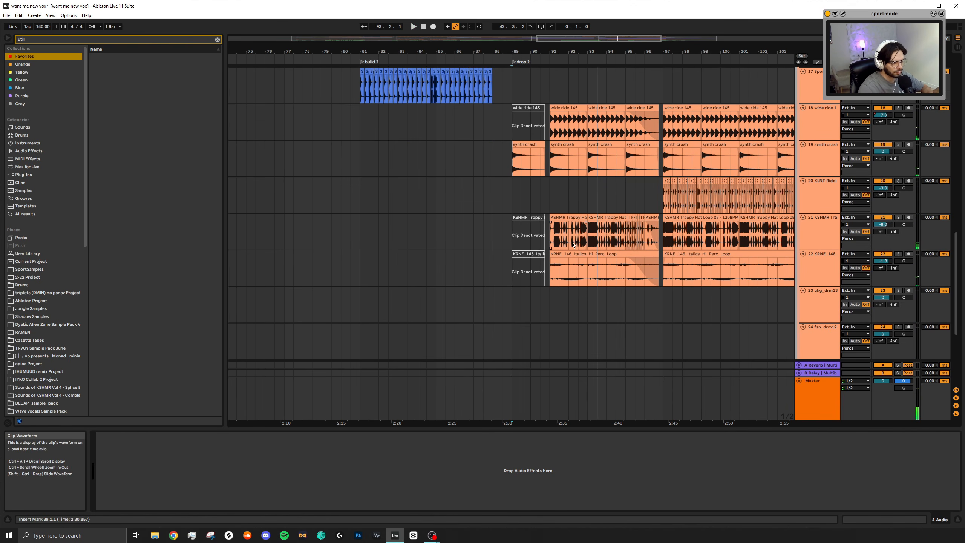
scroll(581, 134, down, 4)
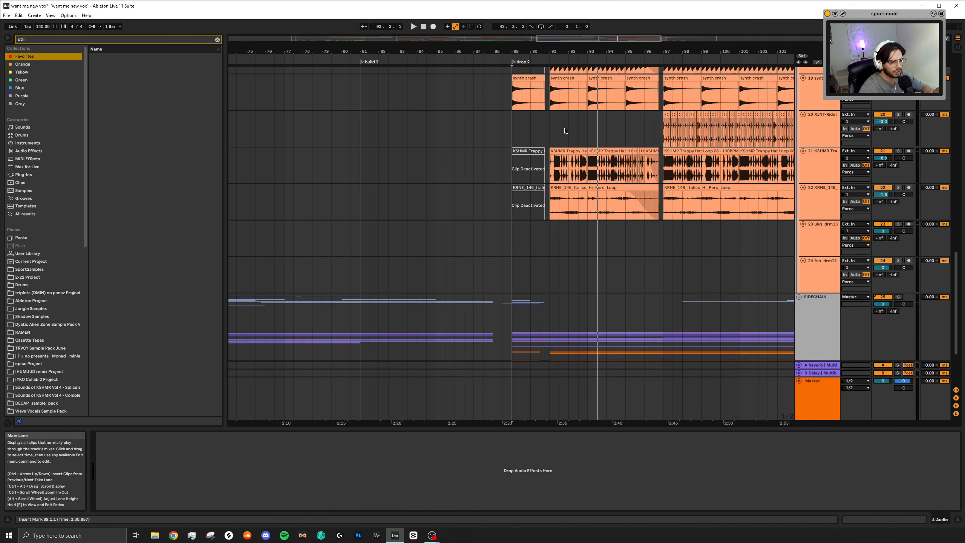
Play the synth crash layer from 89.1.1 and the pink laser FX clip from 89.4.1 in drop 2.
click(528, 91)
key(space)
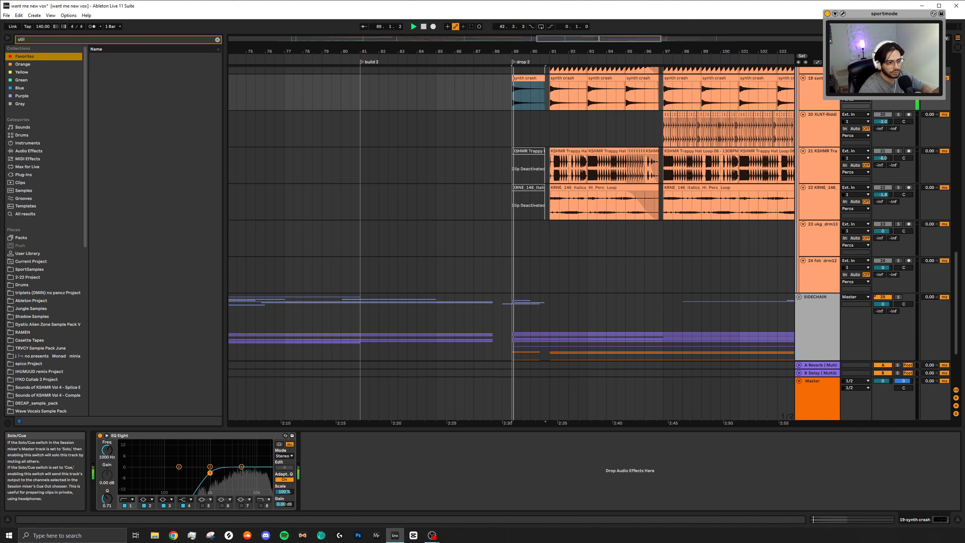
scroll(511, 257, down, 5)
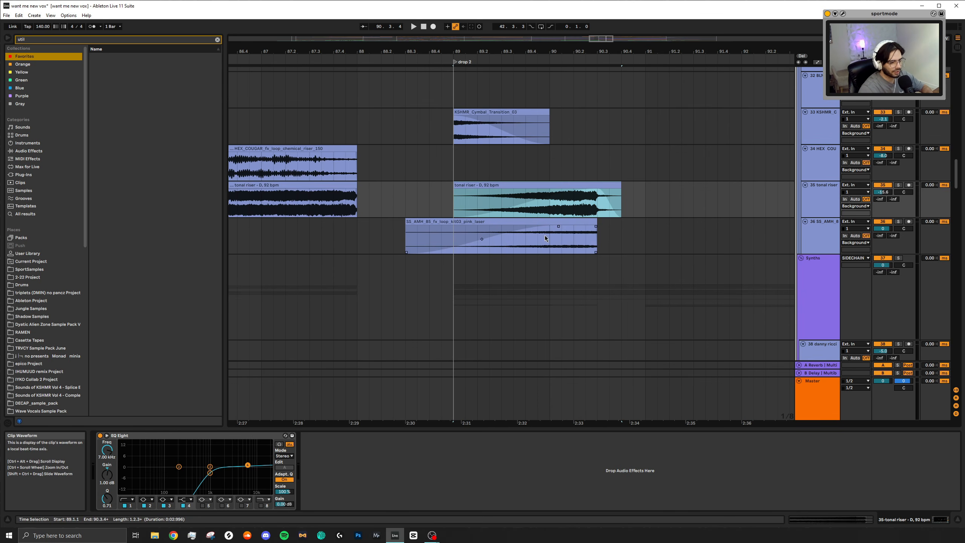
click(526, 241)
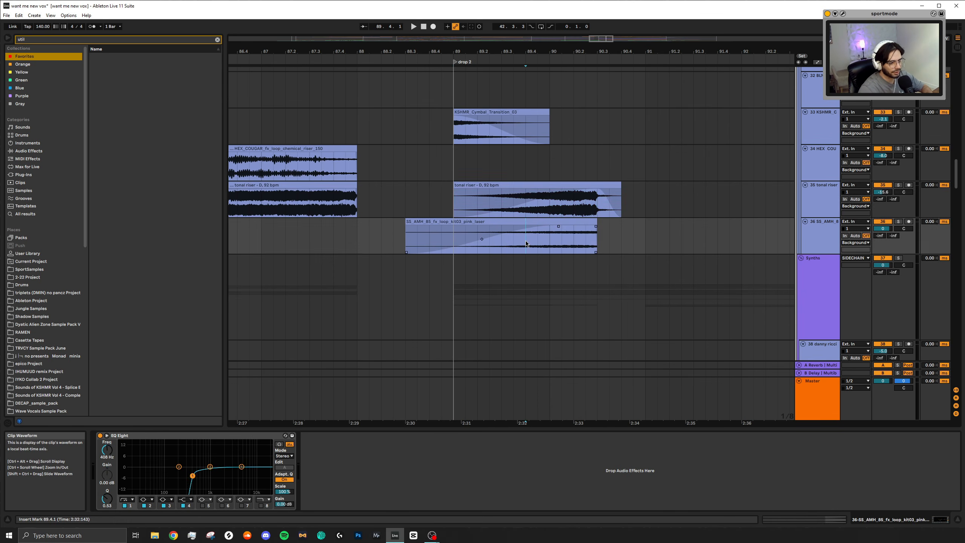
key(space)
scroll(607, 254, down, 4)
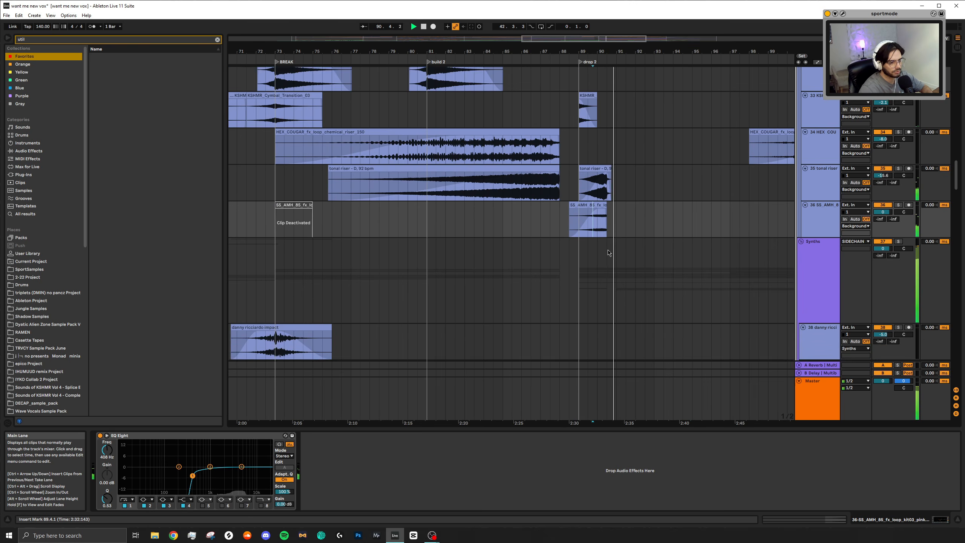
Solo the Top Synth group and play its JACKALMODE lead layers from 89.1.1.
scroll(607, 256, down, 5)
scroll(609, 258, down, 2)
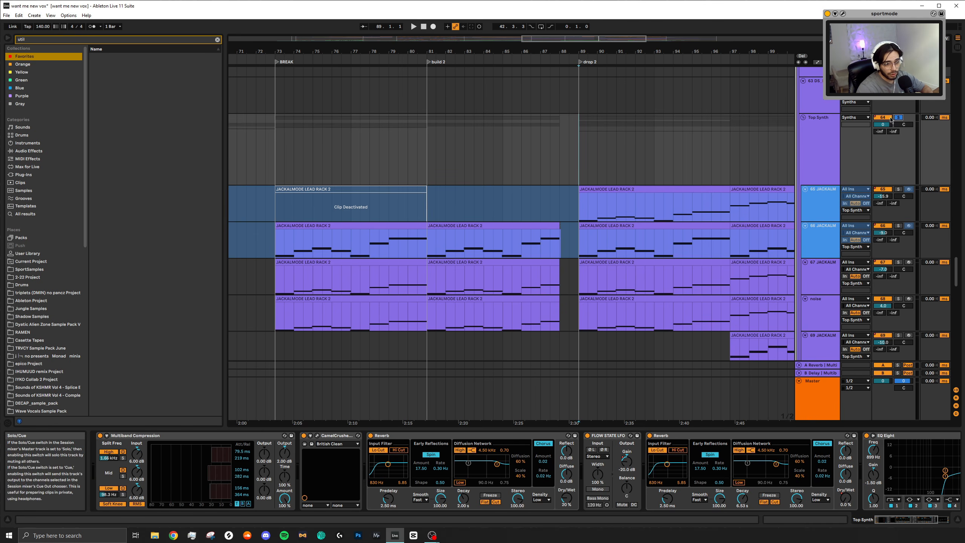
click(828, 145)
scroll(641, 291, right, 3)
scroll(620, 279, down, 4)
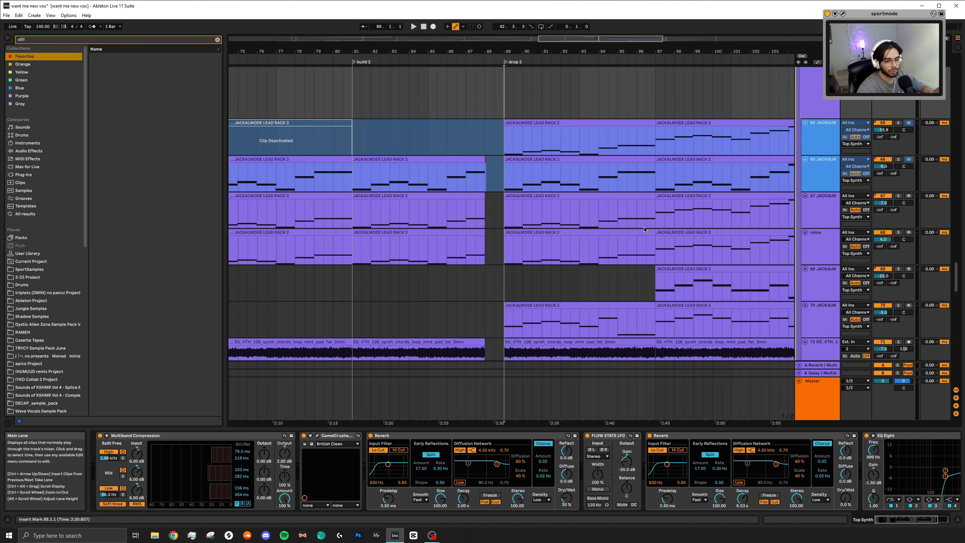
scroll(703, 219, up, 5)
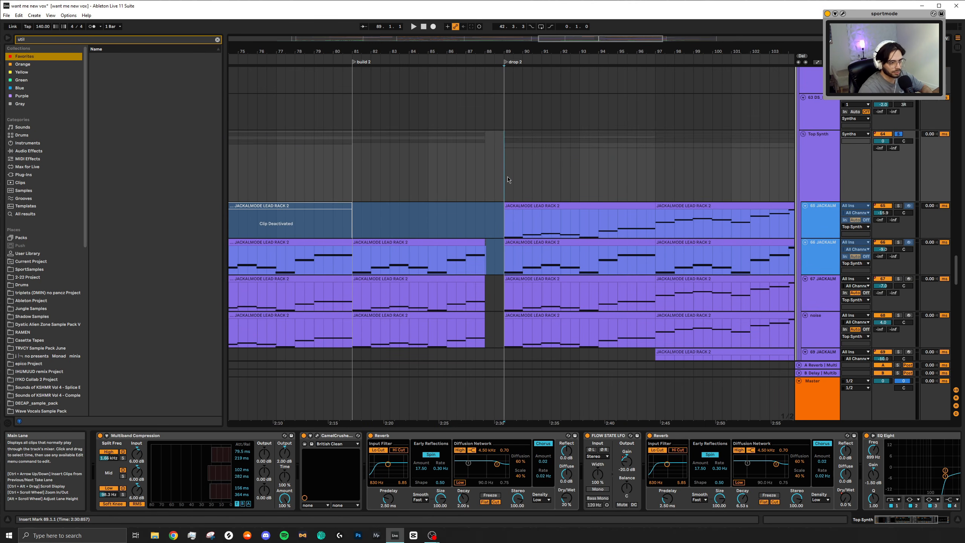
scroll(507, 182, down, 4)
scroll(503, 227, up, 3)
key(space)
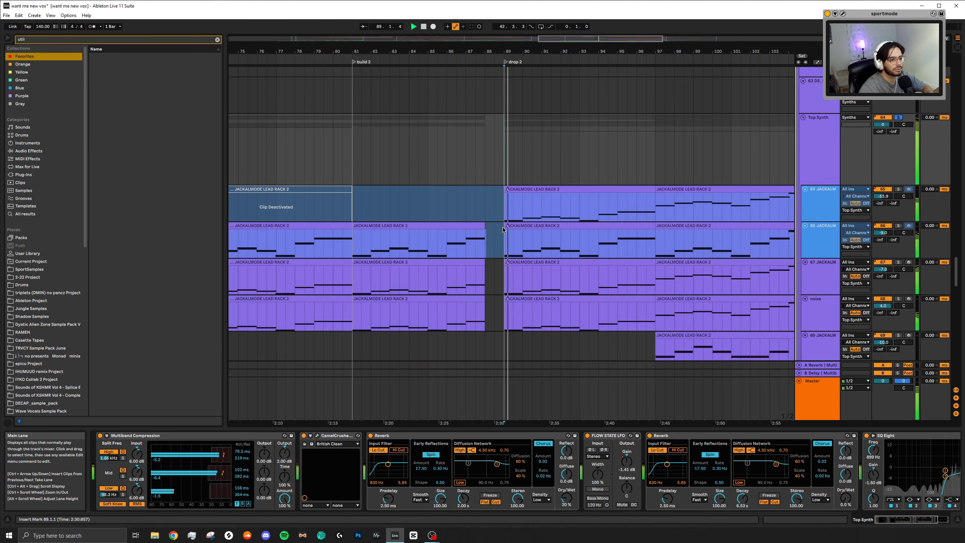
scroll(502, 228, down, 2)
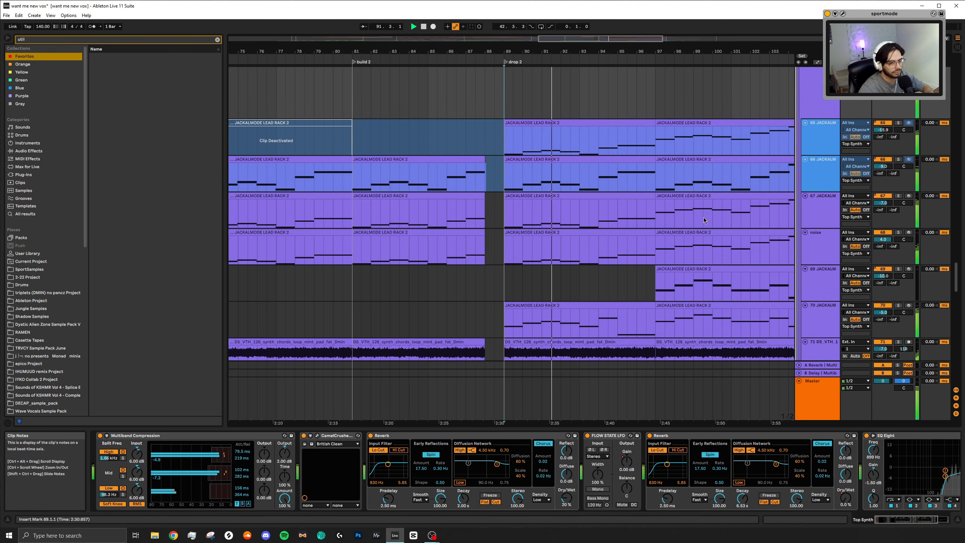
scroll(590, 260, down, 1)
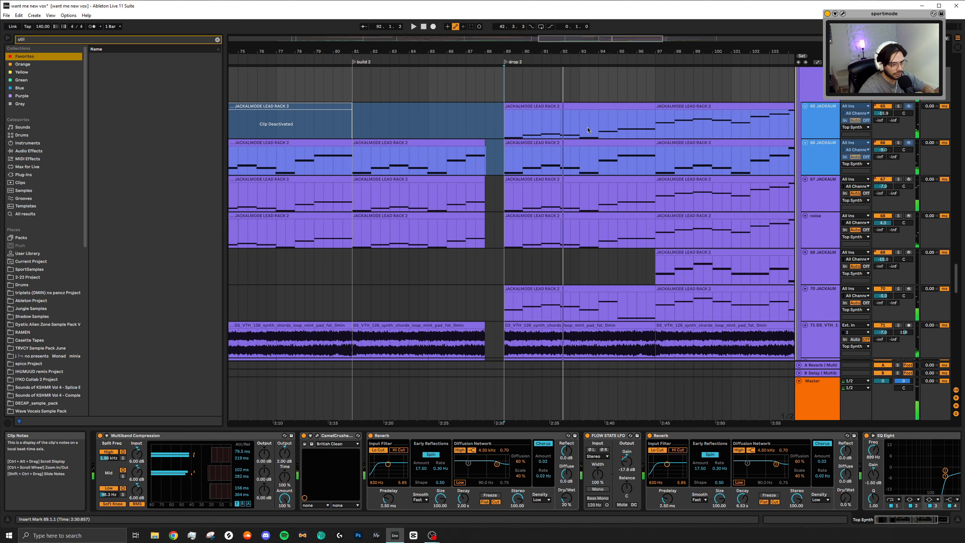
Inspect the device chains of the JACKALMODE lead layers on tracks 67, 69 and 70 in drop 2.
click(581, 148)
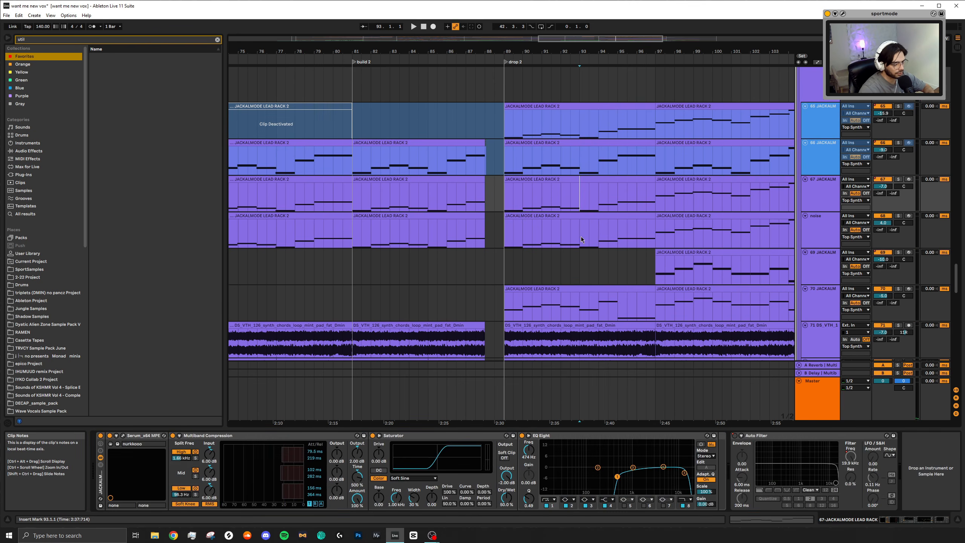
scroll(580, 237, down, 2)
click(580, 233)
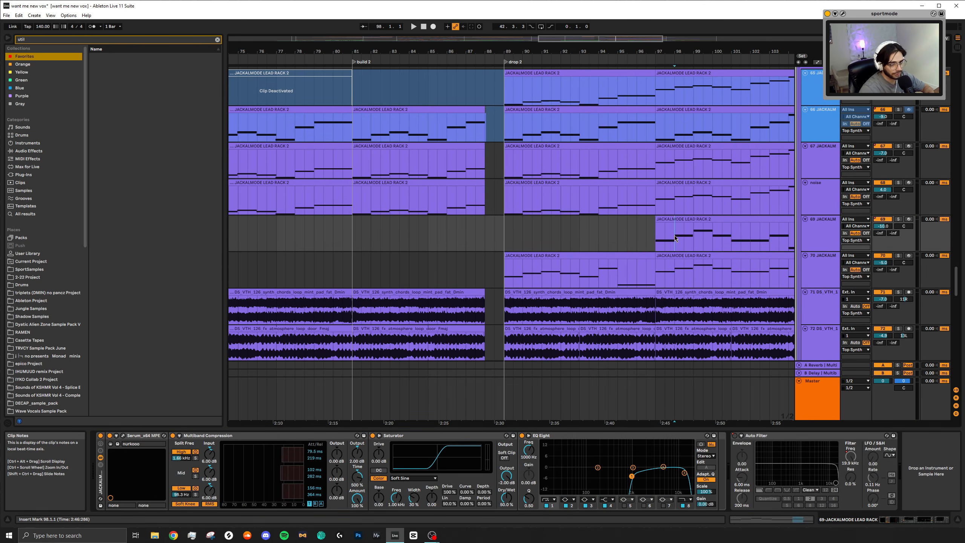
scroll(538, 270, down, 2)
click(543, 223)
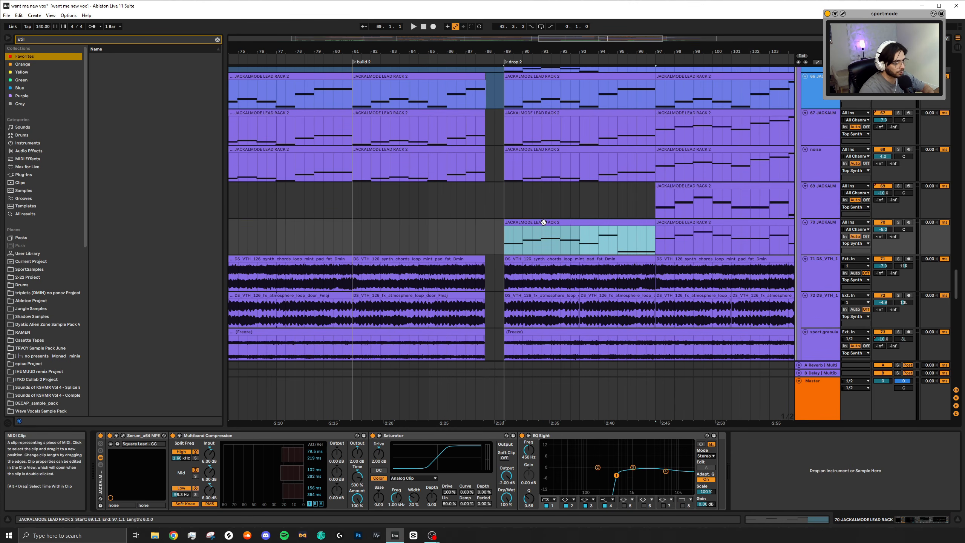
Solo the noise track, select its first drop 2 clip and play it from 89.1.1.
click(898, 215)
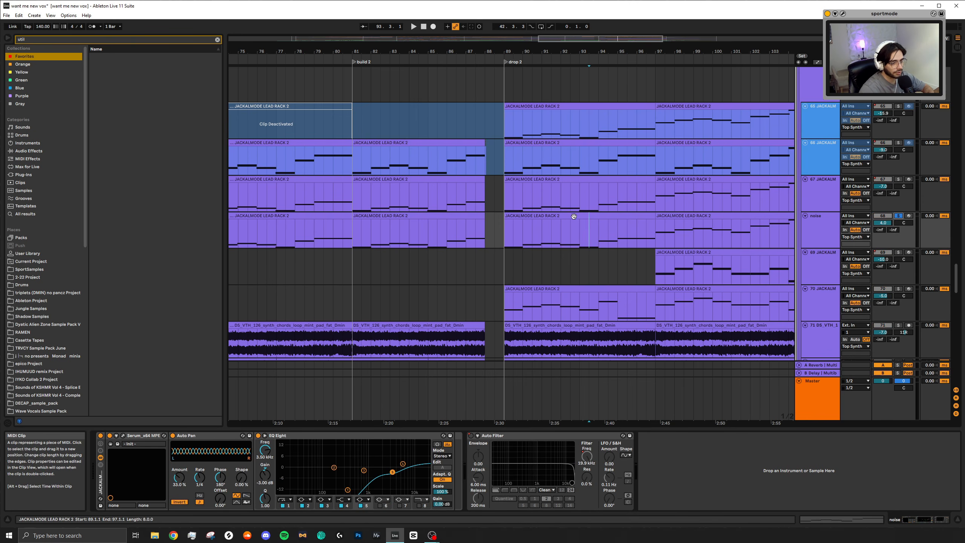
click(573, 216)
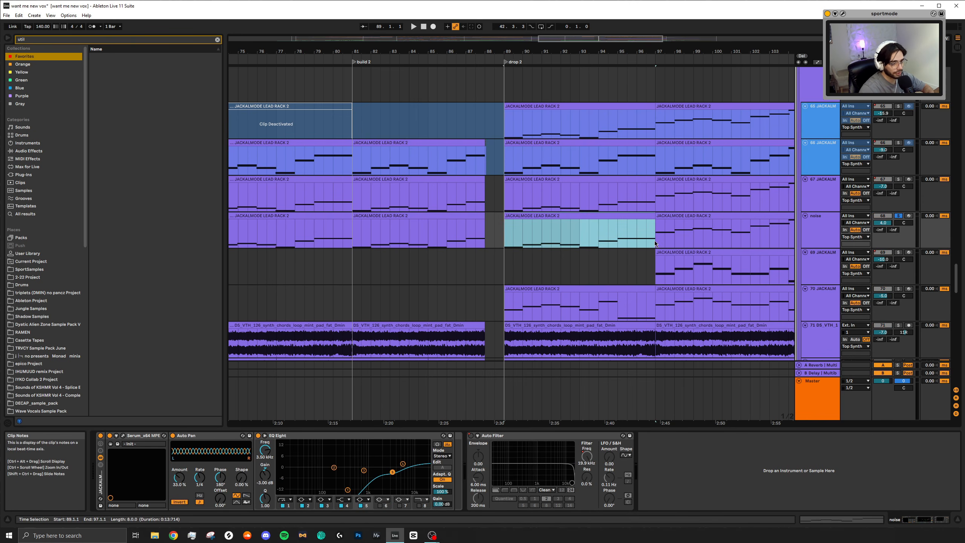
key(w)
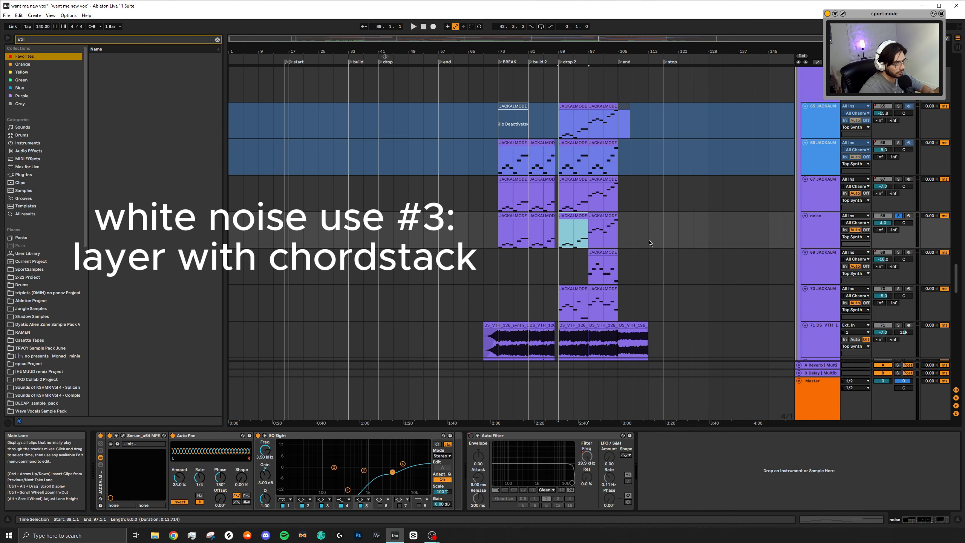
key(space)
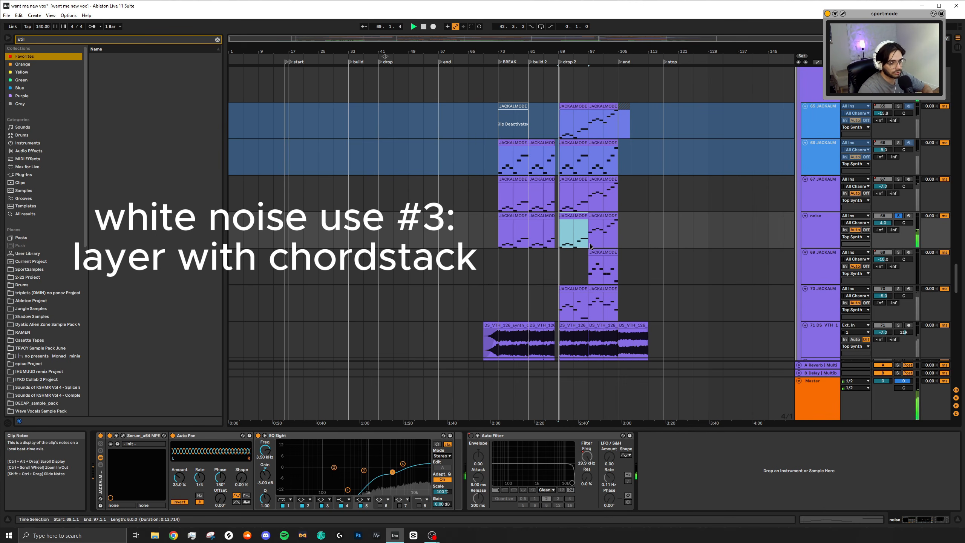
key(z)
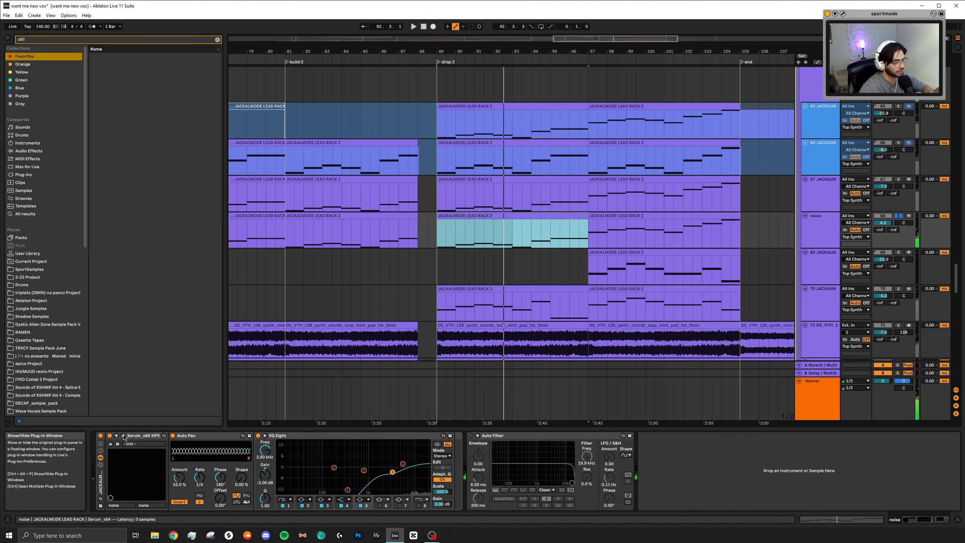
View the noise track's Serum instrument, close its window and look over the surrounding Top Synth layers.
click(124, 436)
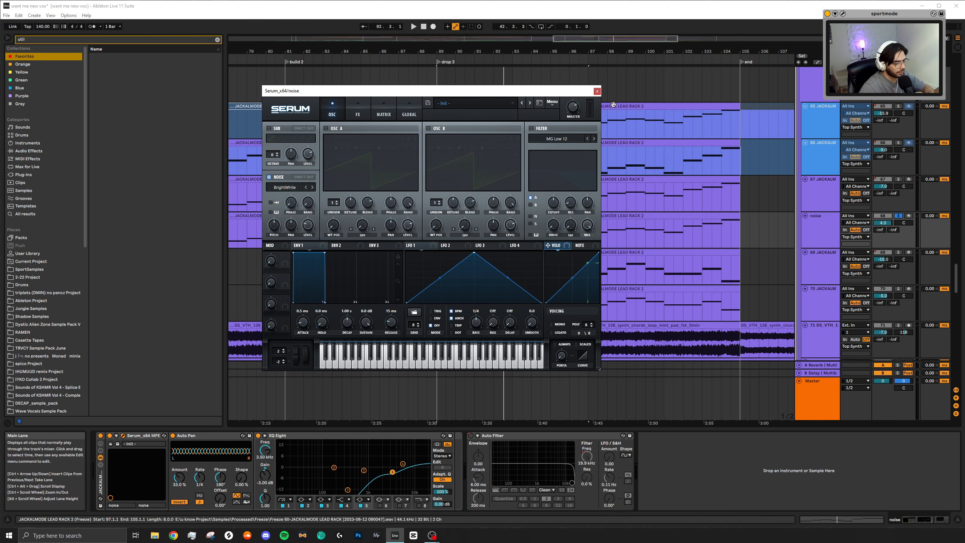
click(597, 91)
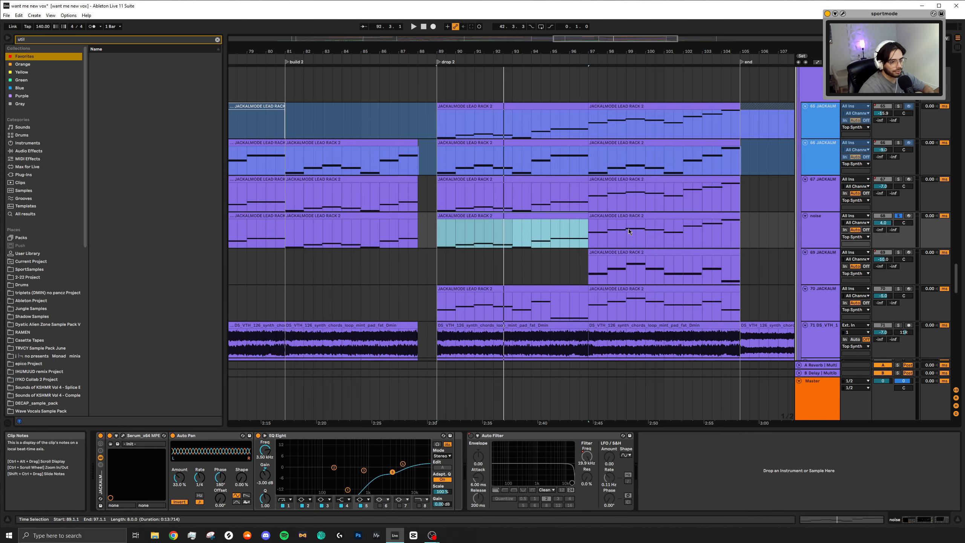
scroll(561, 217, up, 1)
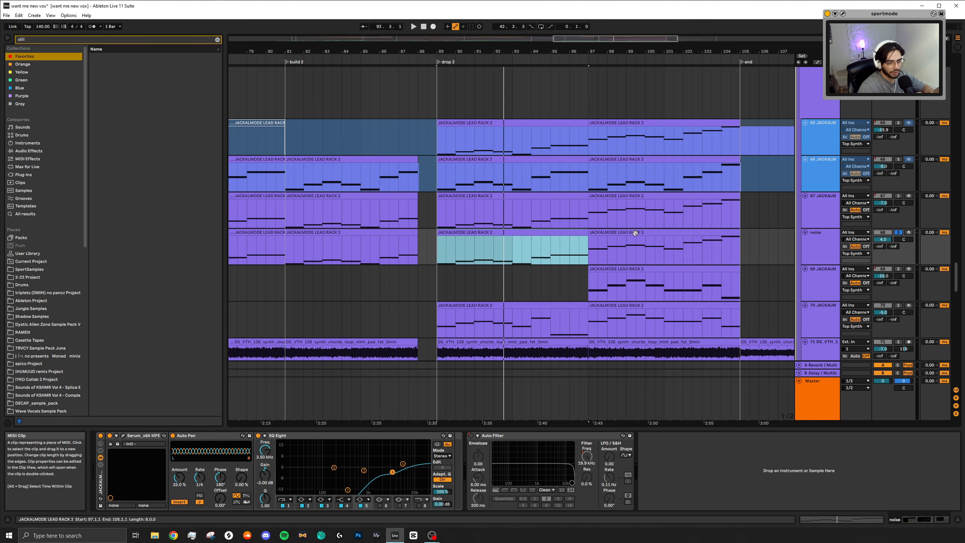
scroll(675, 213, up, 4)
scroll(713, 245, down, 2)
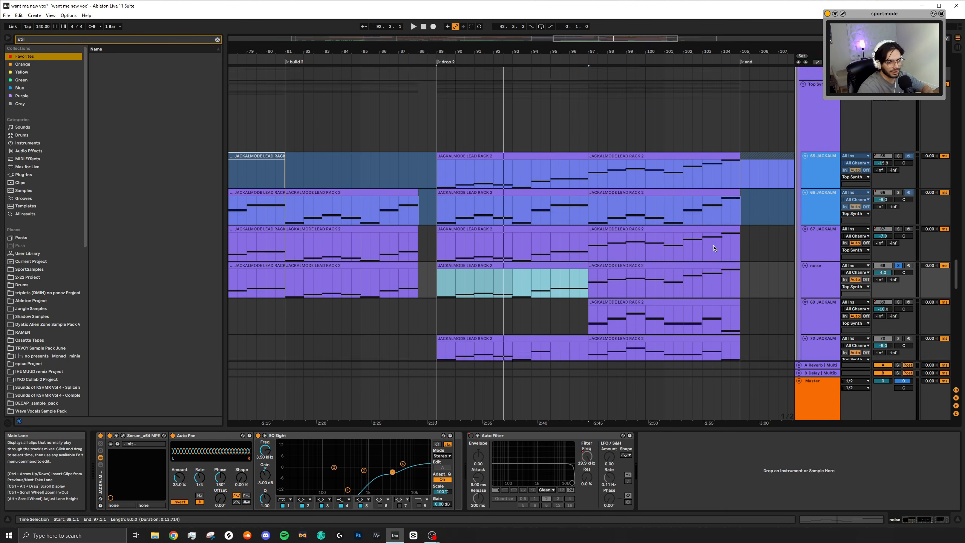
scroll(820, 166, up, 4)
scroll(807, 211, down, 3)
scroll(807, 212, down, 1)
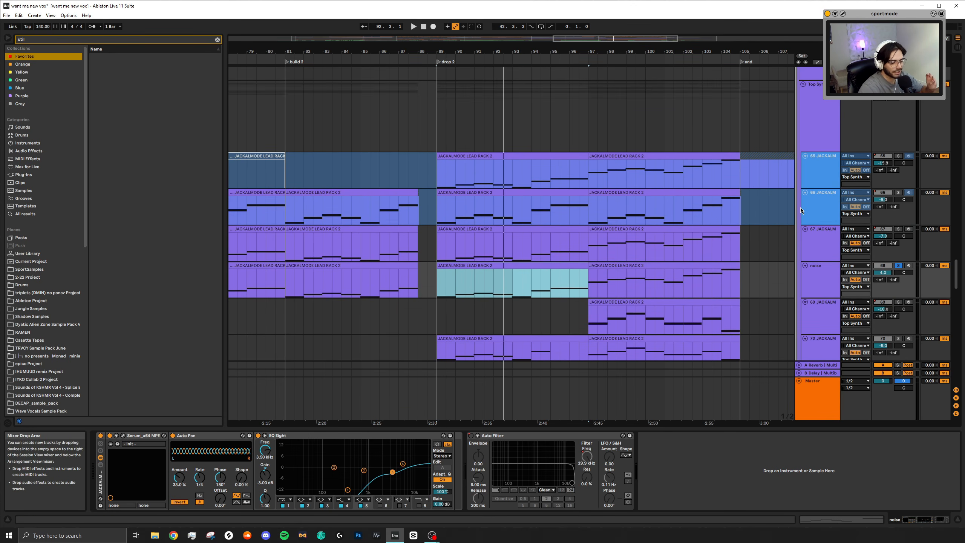
Reselect the noise layer's clip from 89.1.1 to 97.1.1 and look over the synth layers below it.
click(491, 134)
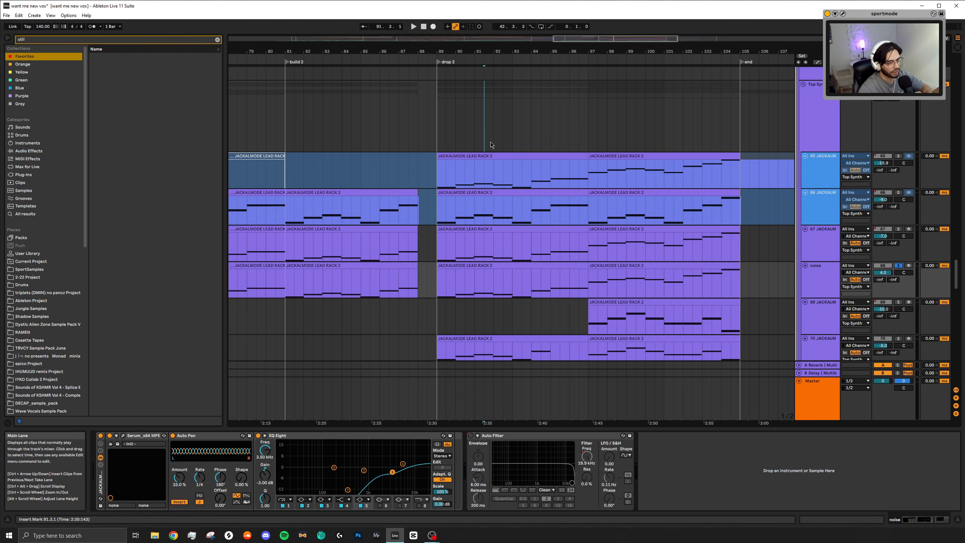
click(518, 295)
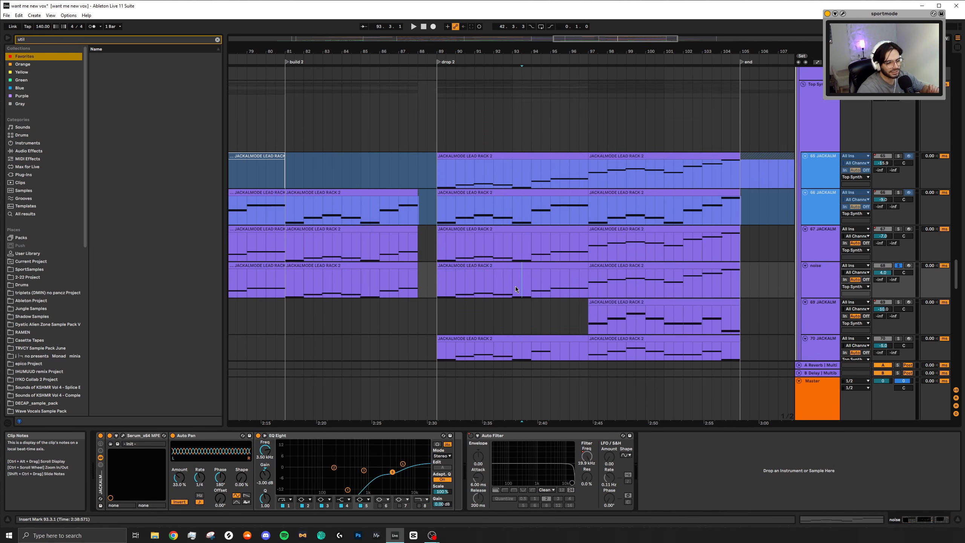
click(489, 266)
scroll(496, 265, down, 5)
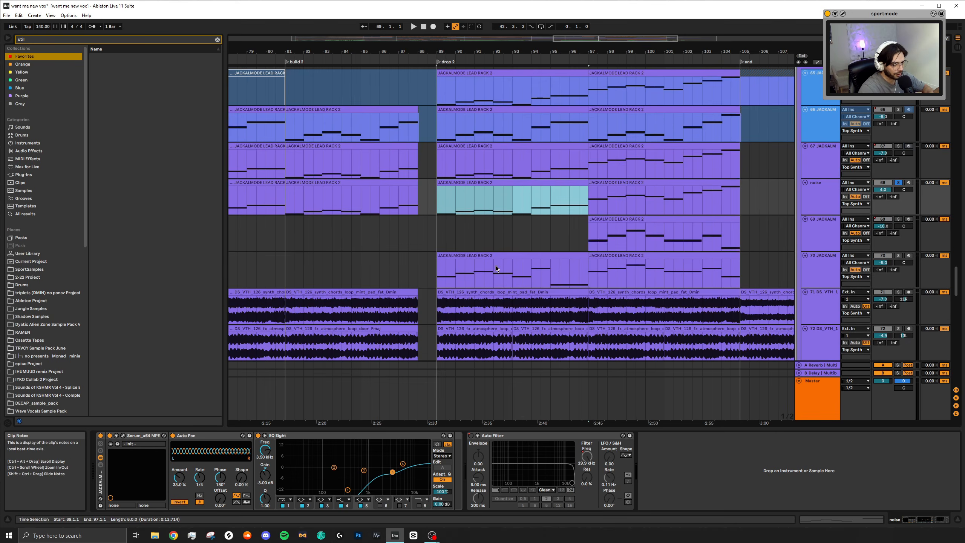
Load the "sport literal noise" rack on a new track below the noise track and close its Serum window.
scroll(545, 251, up, 3)
right_click(821, 246)
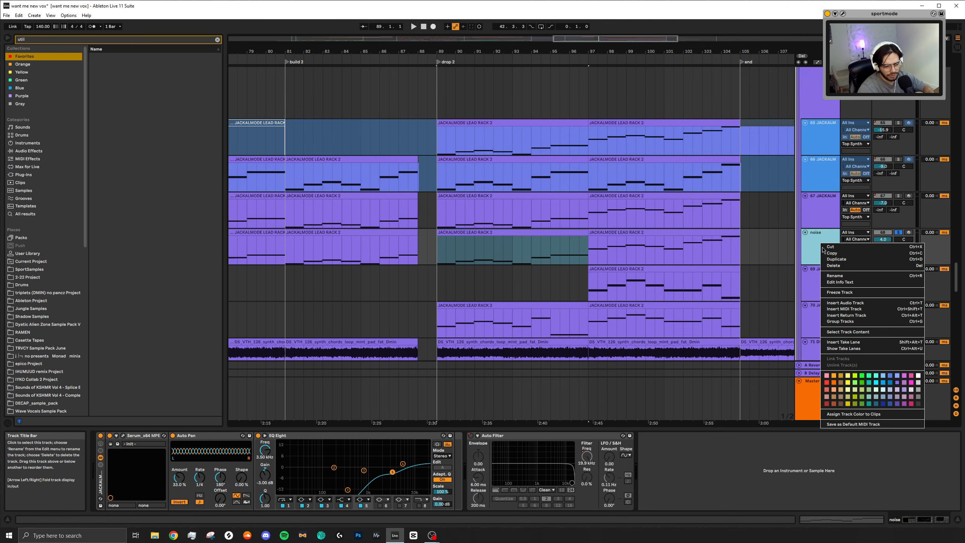
key(Escape)
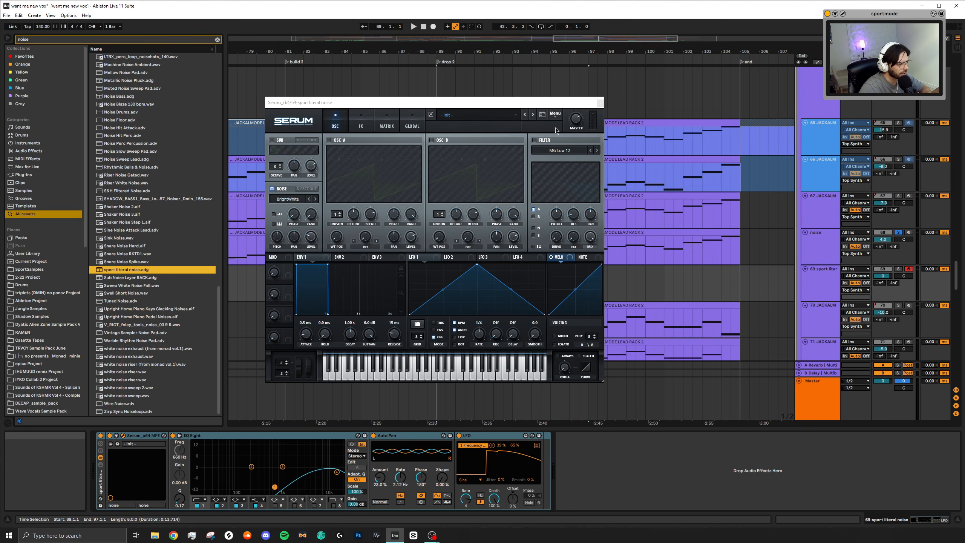
click(601, 103)
Copy the noise clip at 89.1.1 onto the sport literal noise track and solo that track.
click(544, 238)
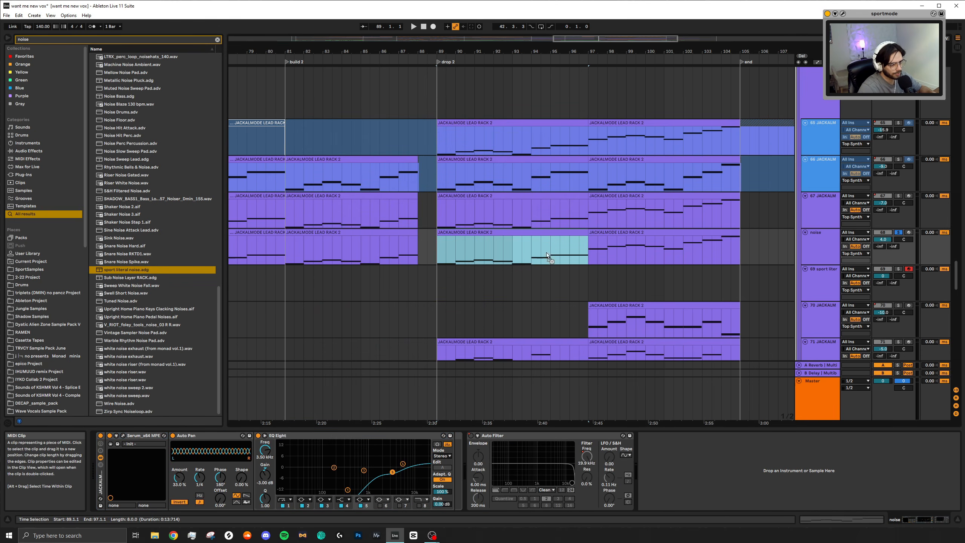
drag(547, 256, 546, 270)
click(898, 269)
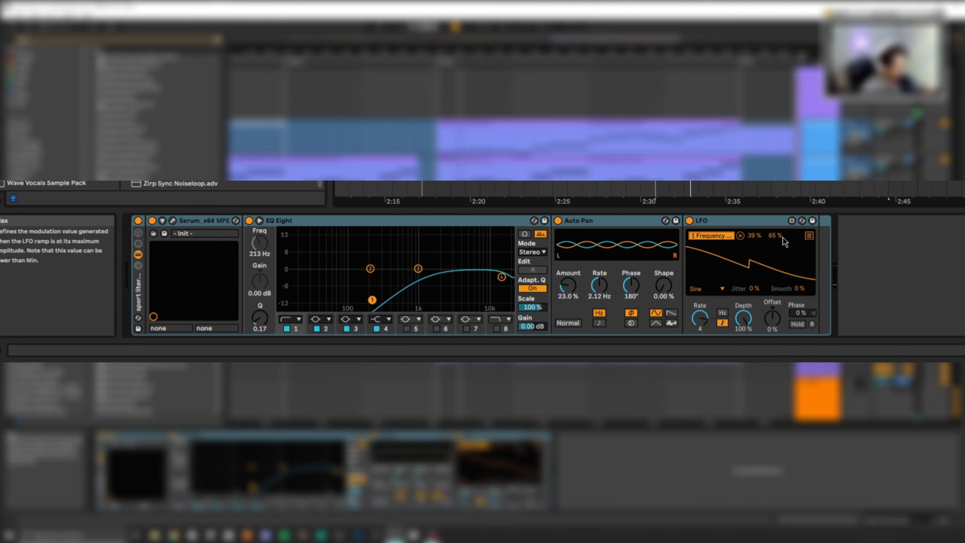
Map the rack's LFO to EQ Eight's band 4 frequency with a 73% minimum and hide the mapping list.
click(809, 236)
click(720, 244)
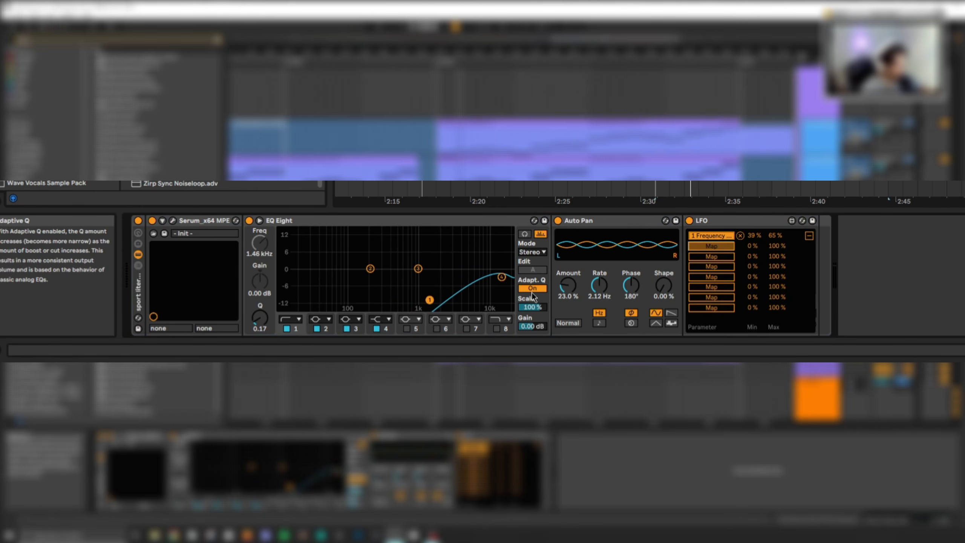
click(260, 243)
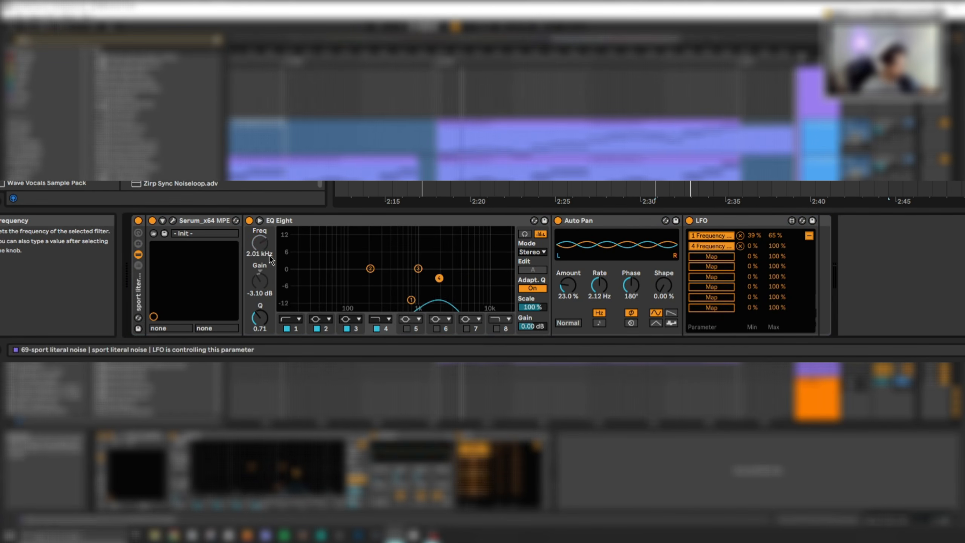
drag(753, 245, 753, 237)
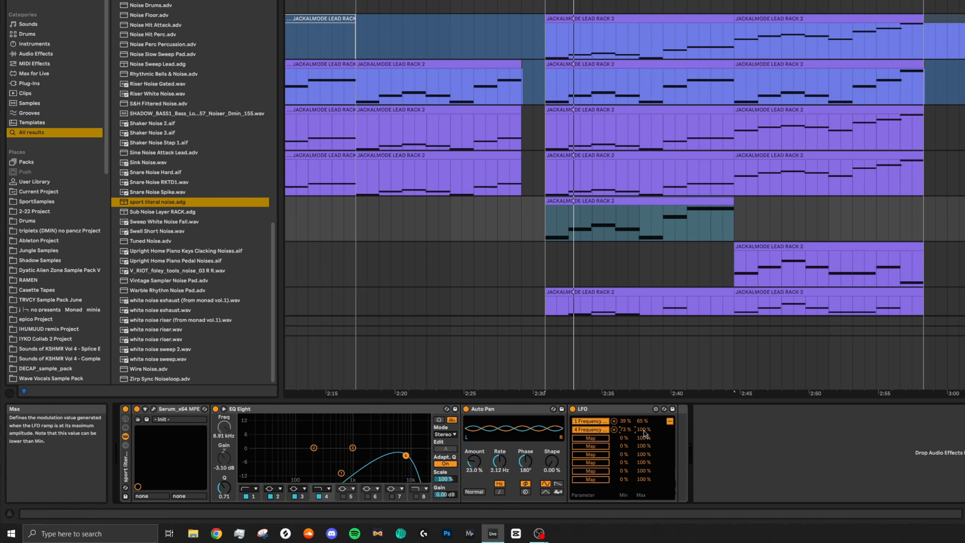
click(669, 421)
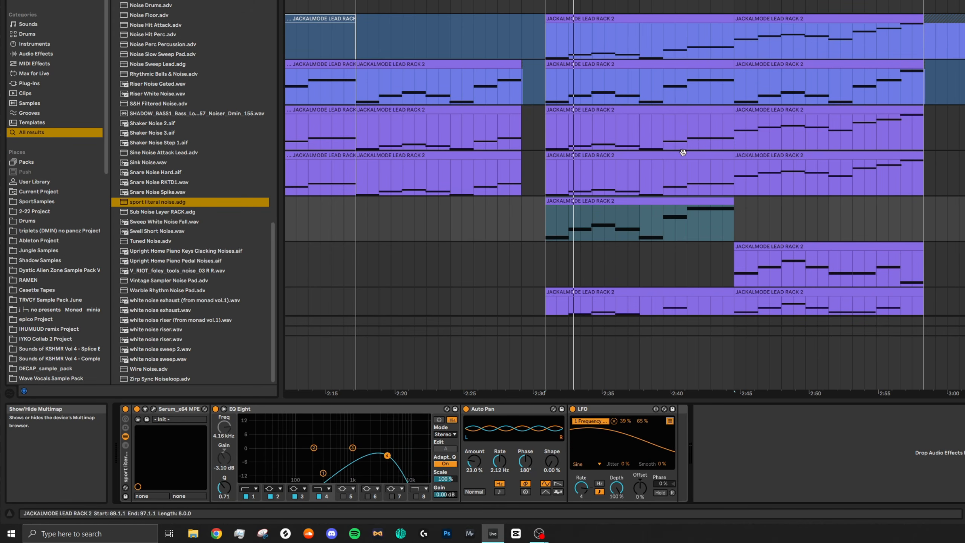
Play the copied noise clip from 89.1.1 and look over the literal noise rack's device chain.
click(618, 198)
scroll(619, 197, down, 3)
key(space)
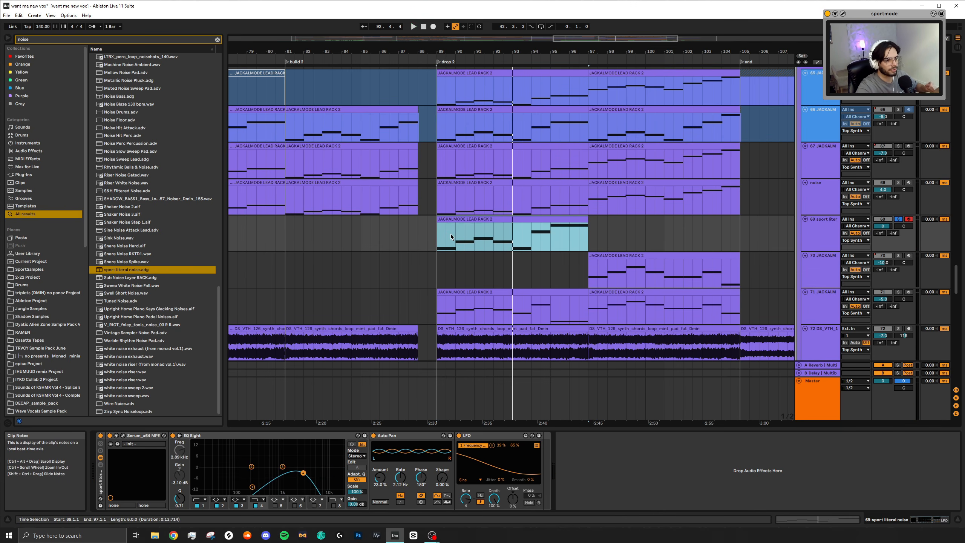
key(0)
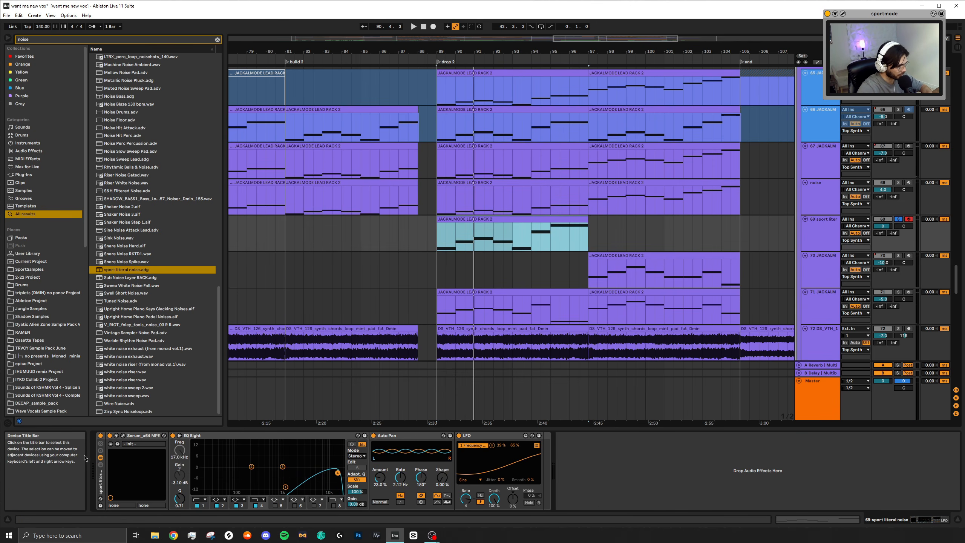
click(417, 439)
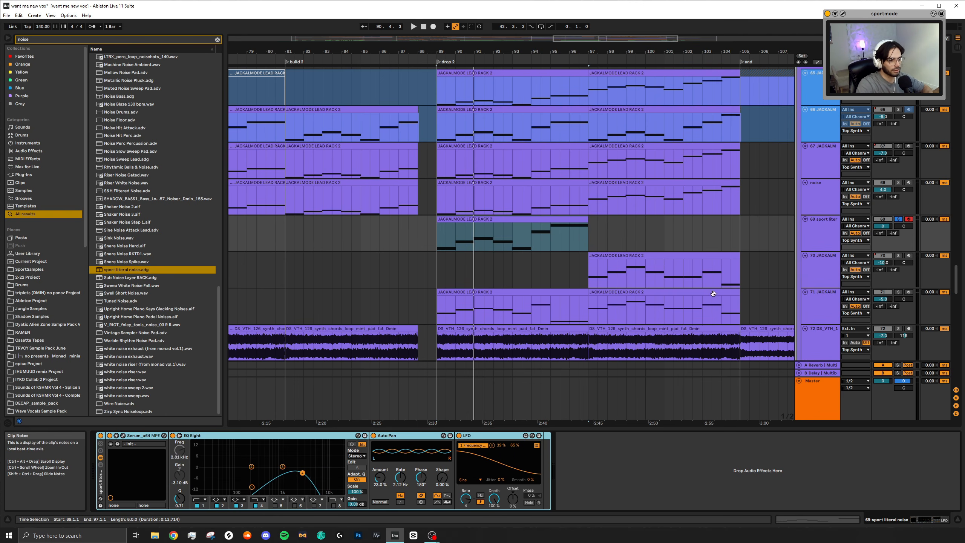
Look over the drop 2 lead layers and select track 72's atmosphere loop clip from 89.1.1 to 93.1.1.
scroll(713, 293, down, 2)
click(487, 185)
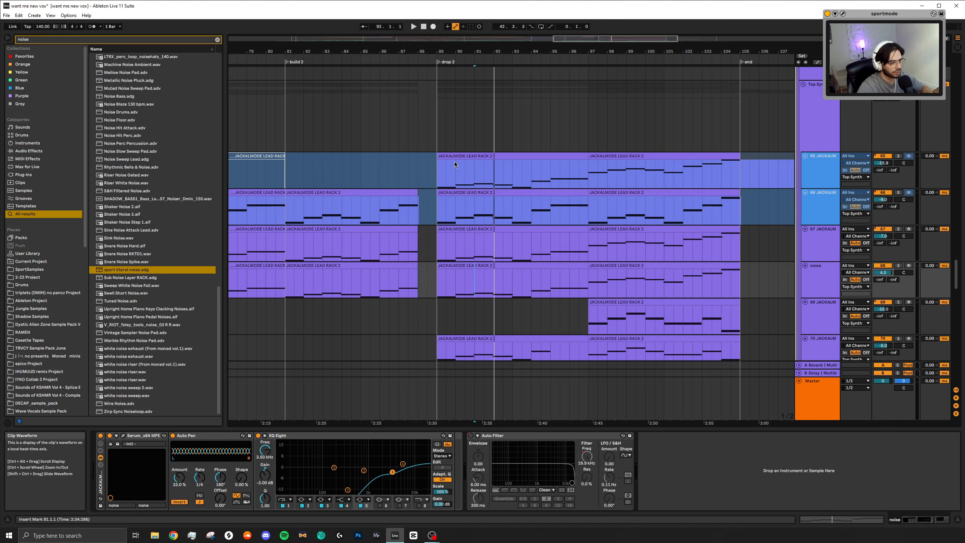
click(454, 165)
scroll(479, 178, down, 2)
scroll(488, 182, down, 7)
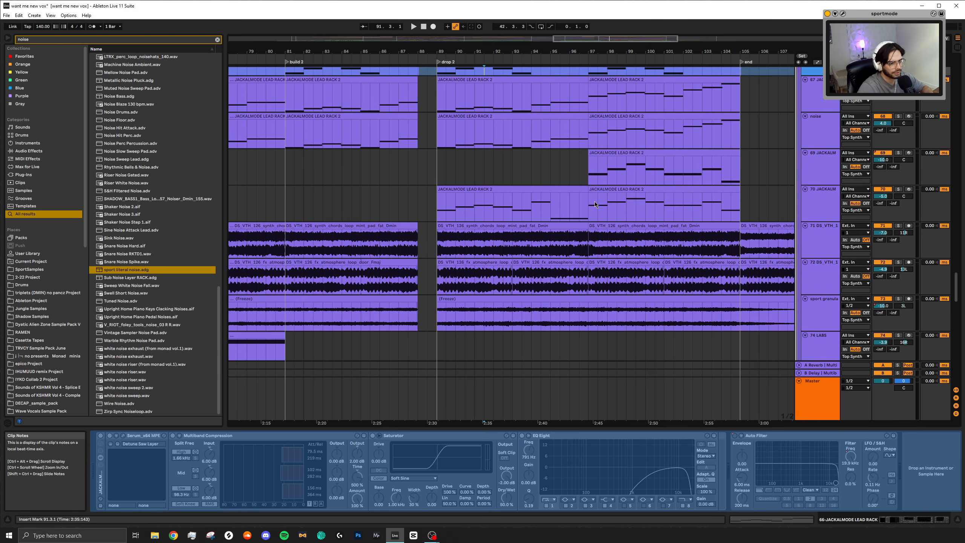
click(483, 225)
scroll(484, 225, down, 2)
click(484, 218)
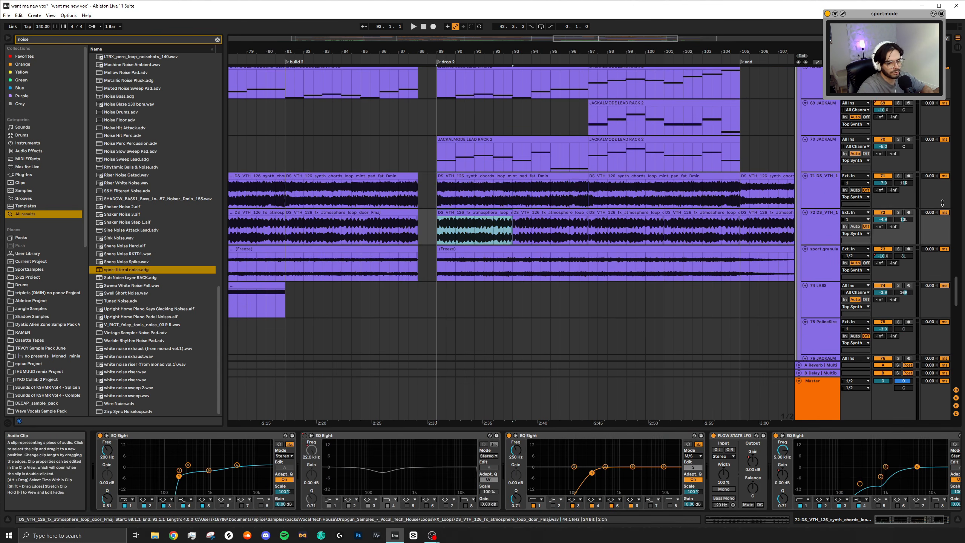
Solo the synth chords loop on track 71 and play its drop 2 clip from 89.1.1.
scroll(661, 214, up, 4)
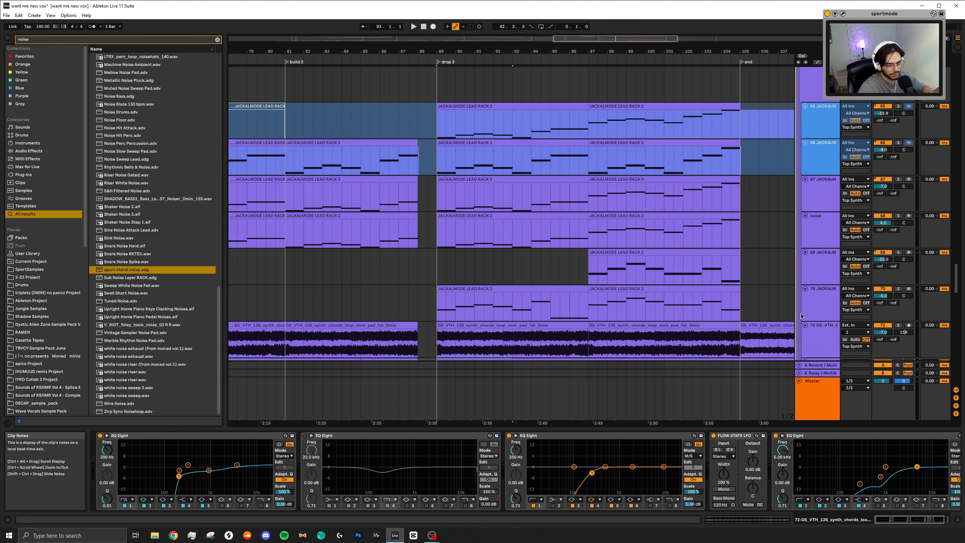
scroll(801, 316, down, 2)
click(899, 275)
scroll(616, 262, down, 1)
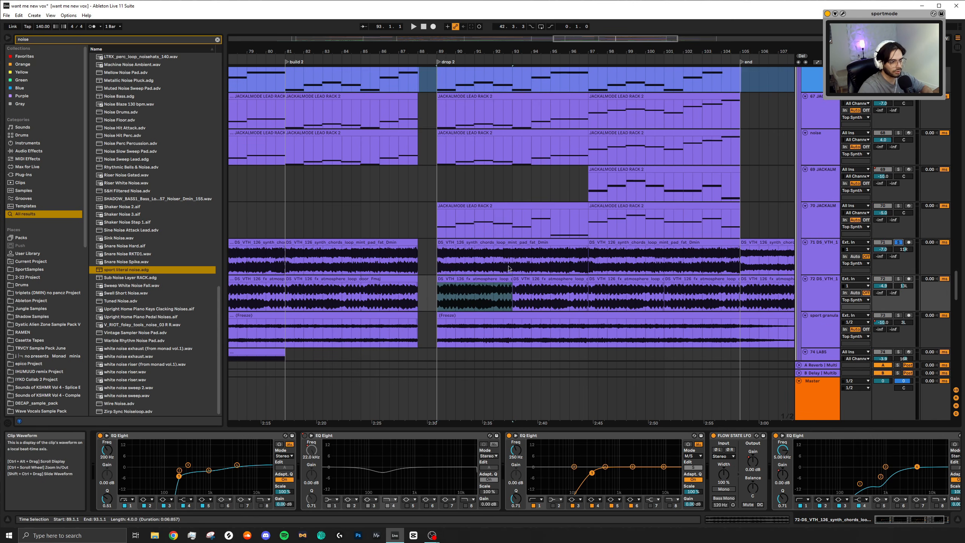
click(502, 243)
scroll(529, 297, down, 1)
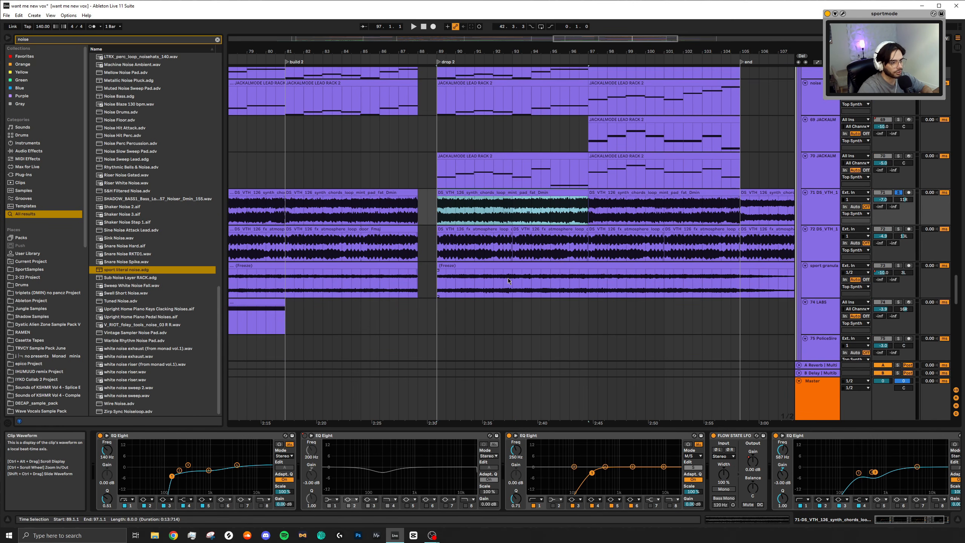
key(space)
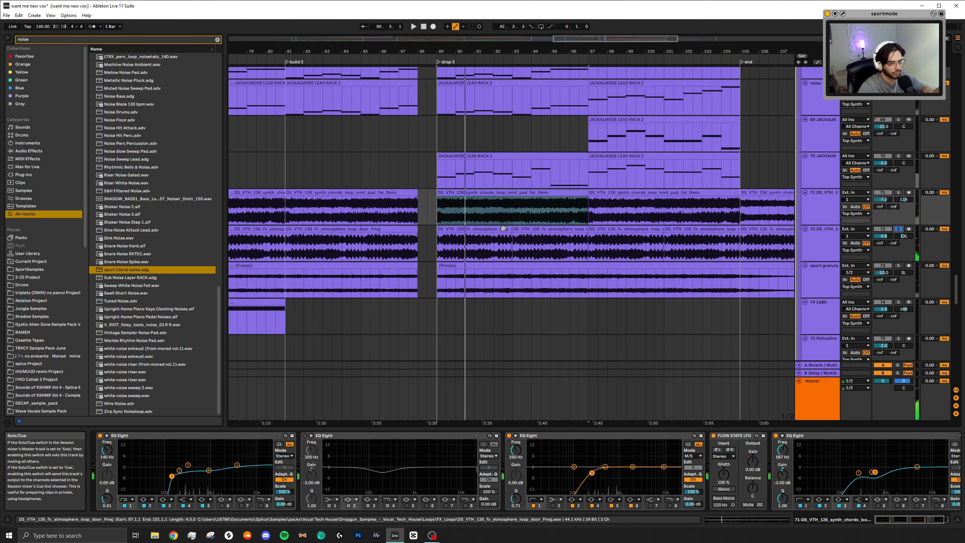
Solo the atmosphere loop on track 72, play its clip from 89.1.1 and look over its EQ chain.
click(899, 231)
click(475, 245)
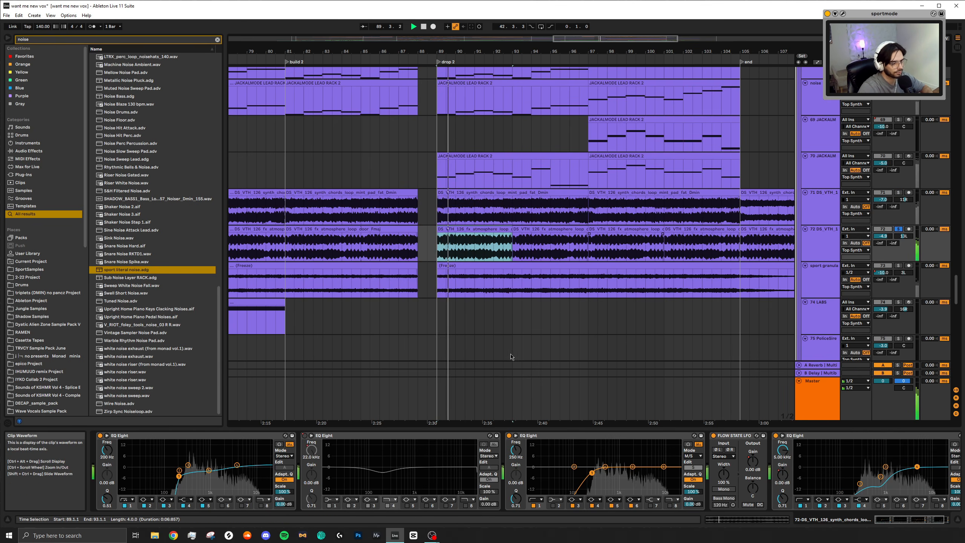
scroll(712, 473, down, 2)
key(space)
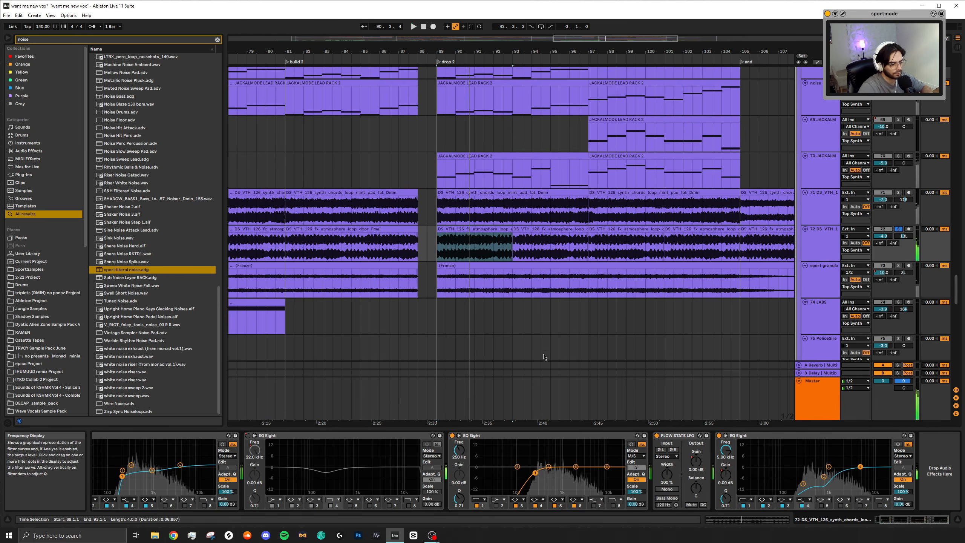
scroll(508, 254, left, 4)
scroll(662, 281, down, 4)
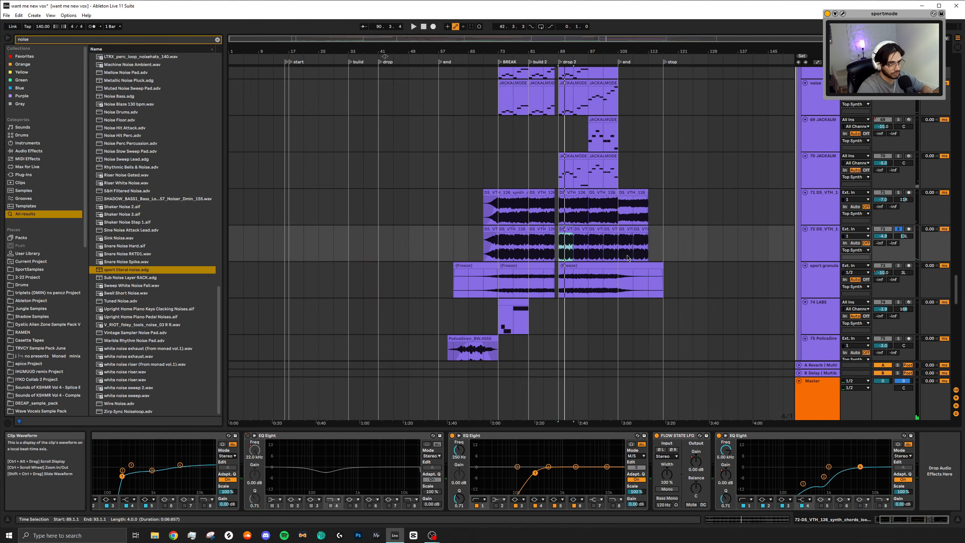
Solo the sport granulator pad, play its frozen drop 2 clip from 89.1.1 and inspect its device chain.
scroll(574, 250, up, 4)
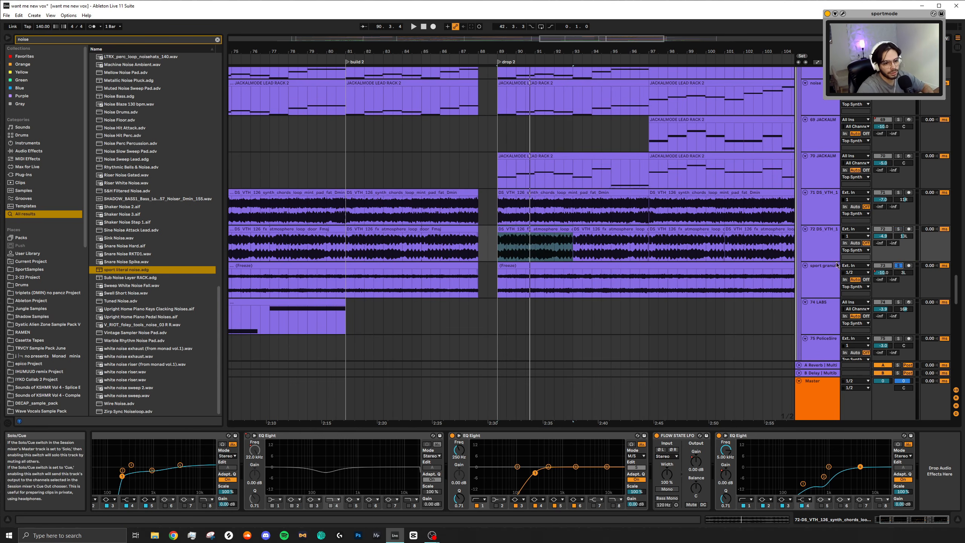
click(543, 285)
scroll(544, 285, down, 4)
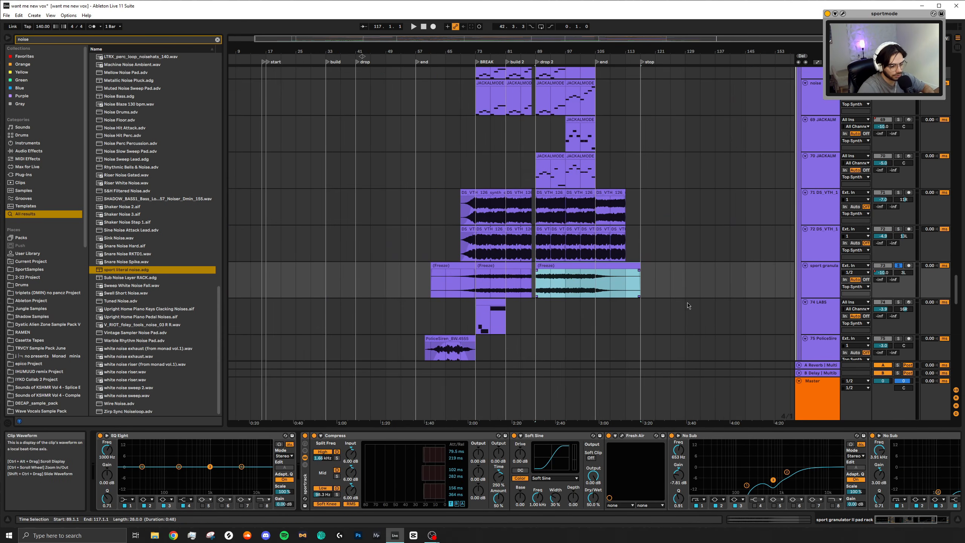
scroll(537, 274, up, 4)
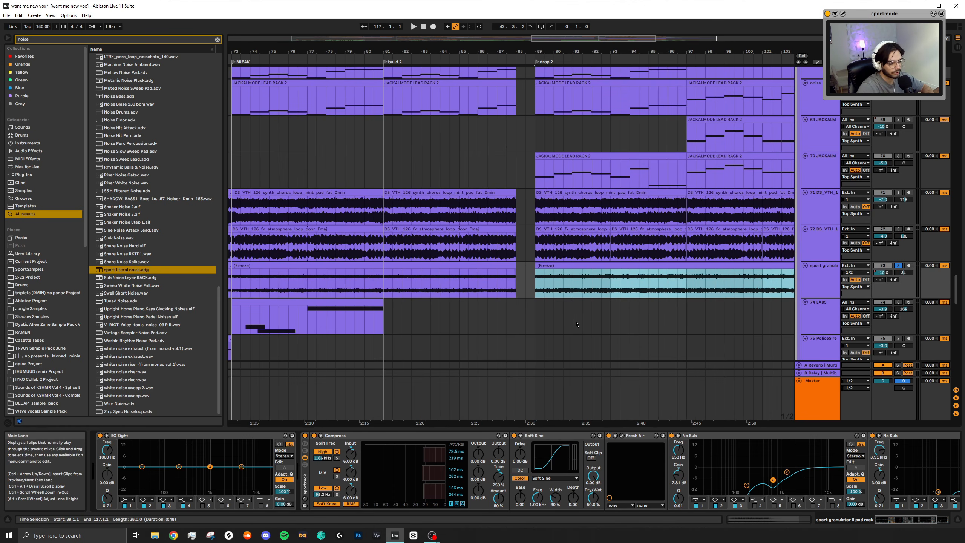
scroll(598, 310, down, 4)
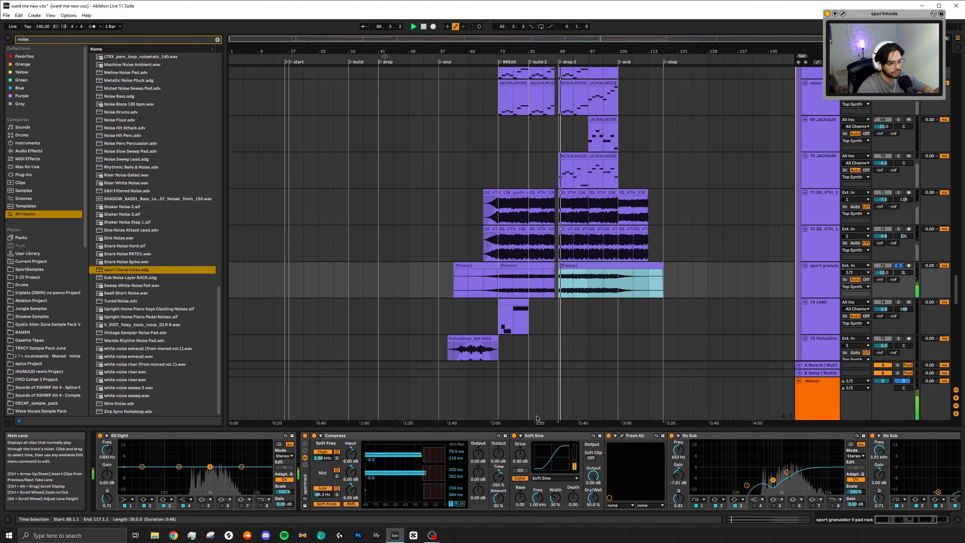
scroll(842, 487, down, 2)
scroll(842, 487, down, 2)
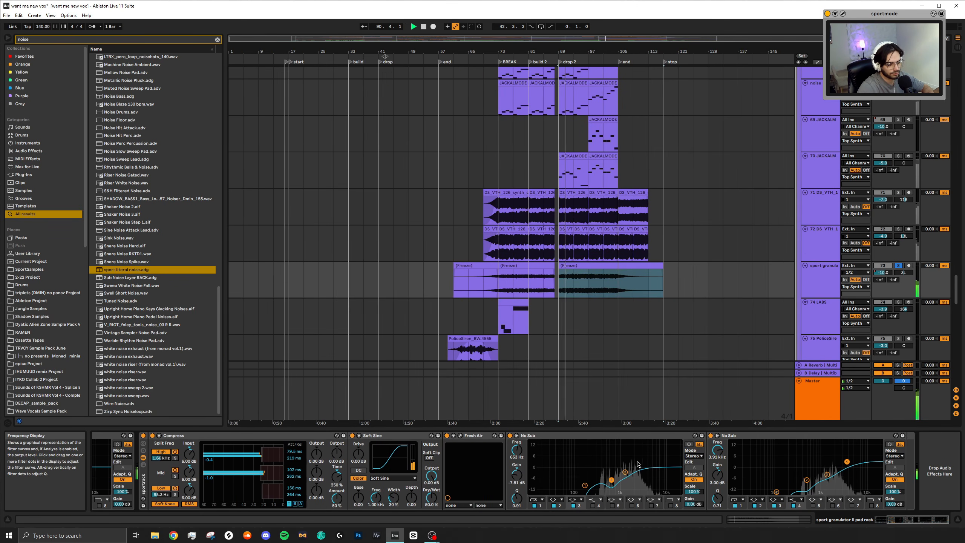
scroll(574, 272, down, 4)
key(space)
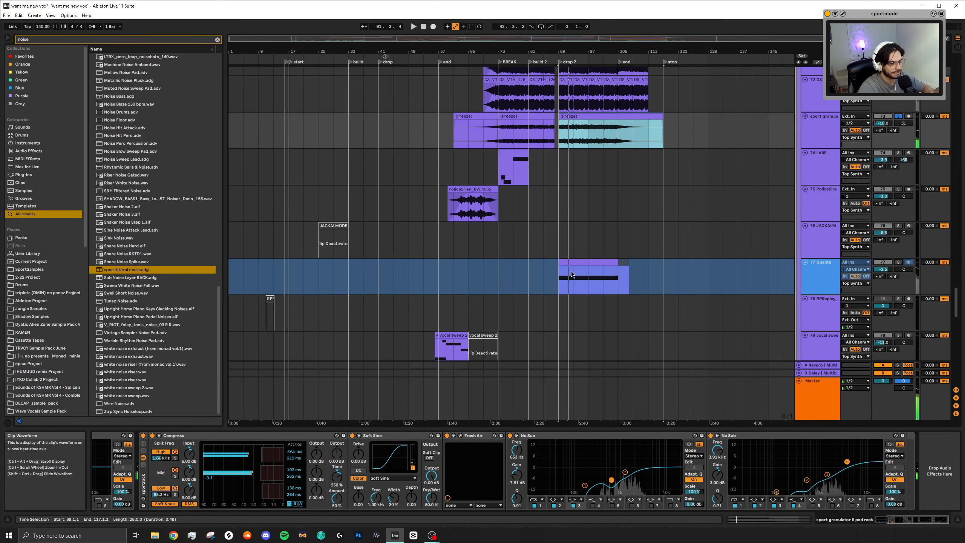
Solo the Quanta layer on track 77 and play it from the start of drop 2 at 89.1.1.
click(570, 269)
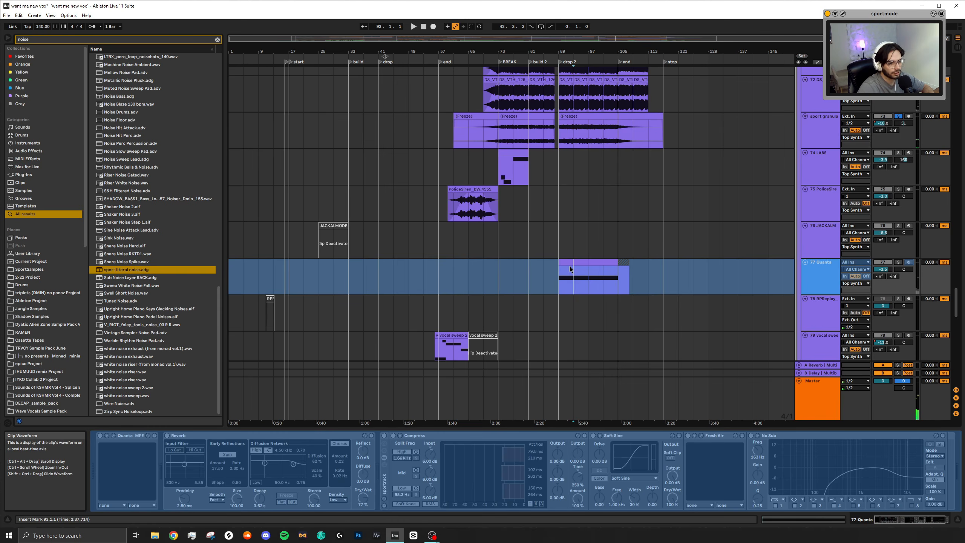
click(899, 262)
click(558, 284)
key(space)
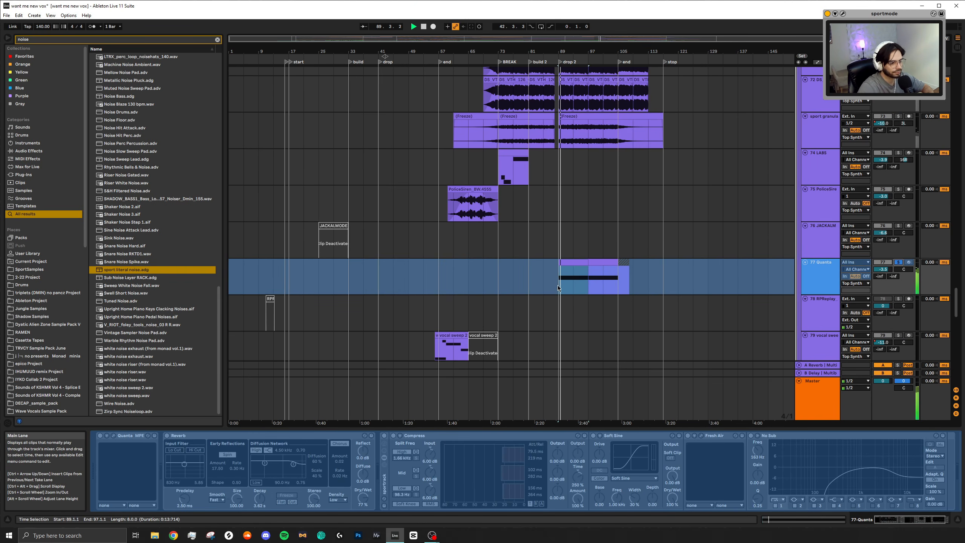
scroll(561, 280, down, 3)
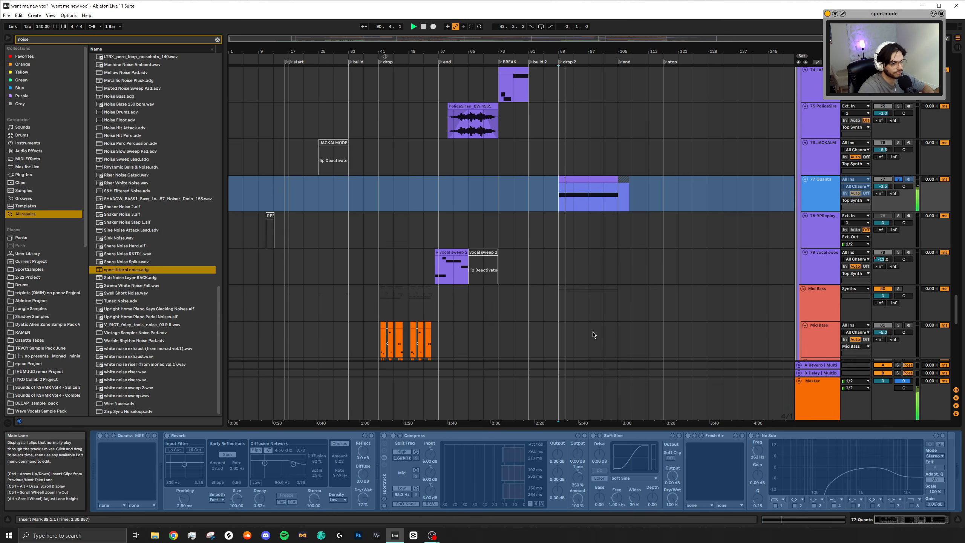
Unfold the VOX group, solo track 102's ample atmosphere loop and play its clip from 91.1.1 to 97.1.1.
scroll(593, 306, down, 5)
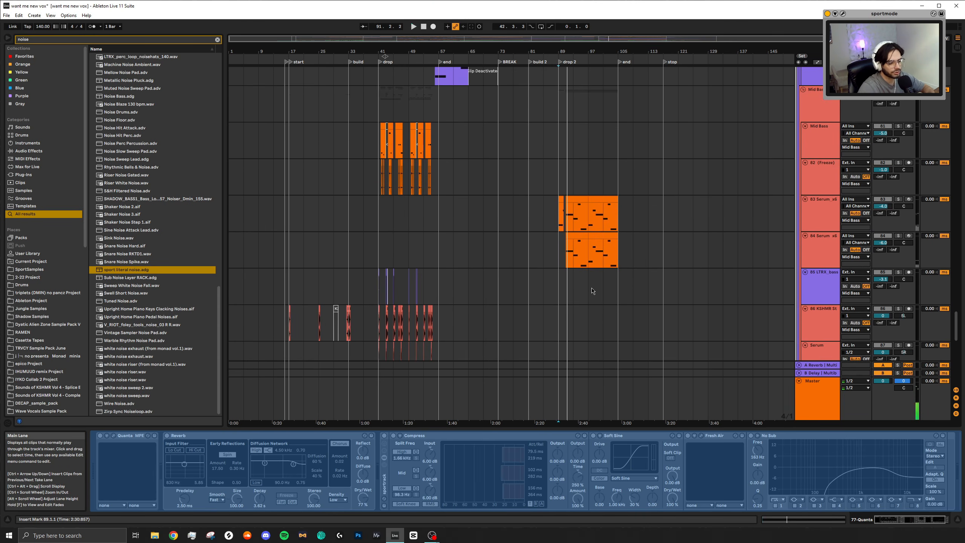
scroll(592, 290, up, 2)
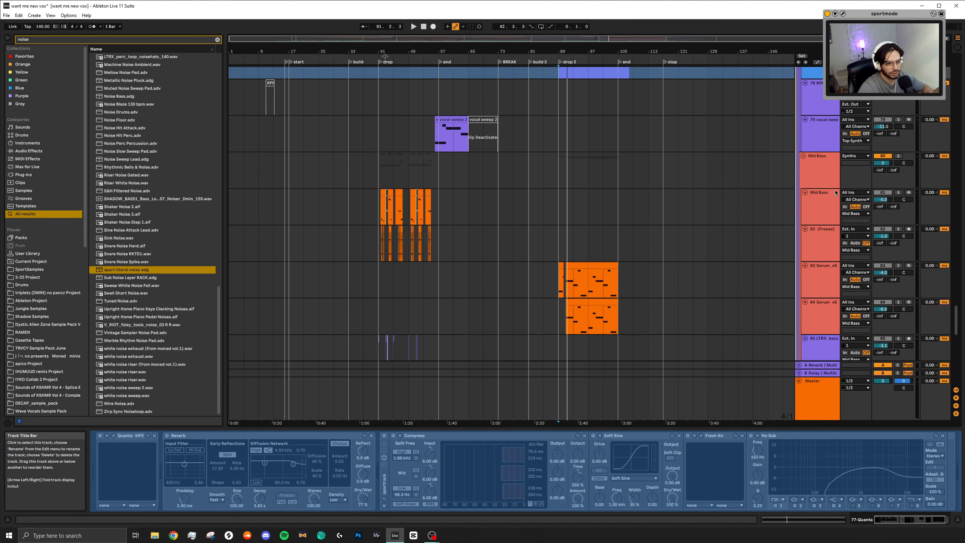
scroll(528, 250, down, 7)
scroll(527, 249, down, 8)
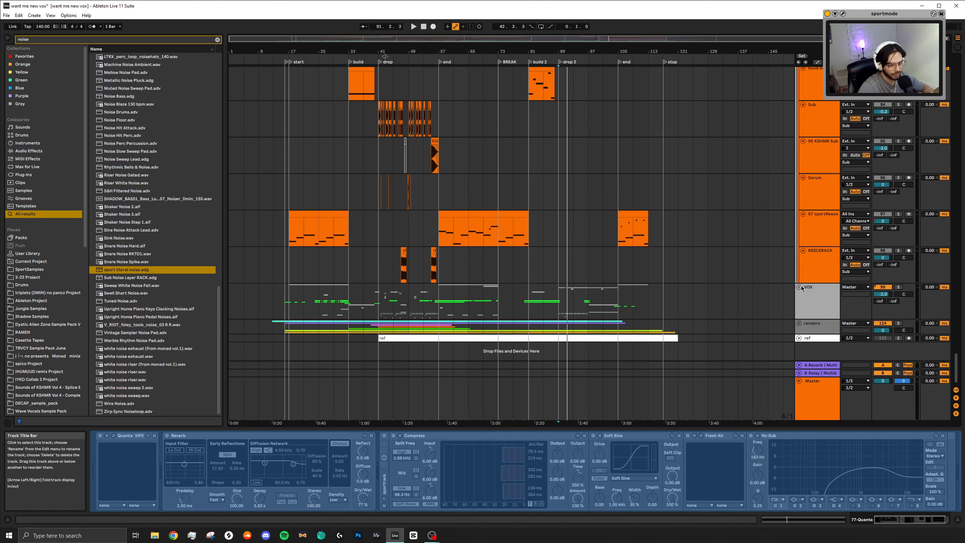
scroll(751, 287, down, 5)
click(892, 238)
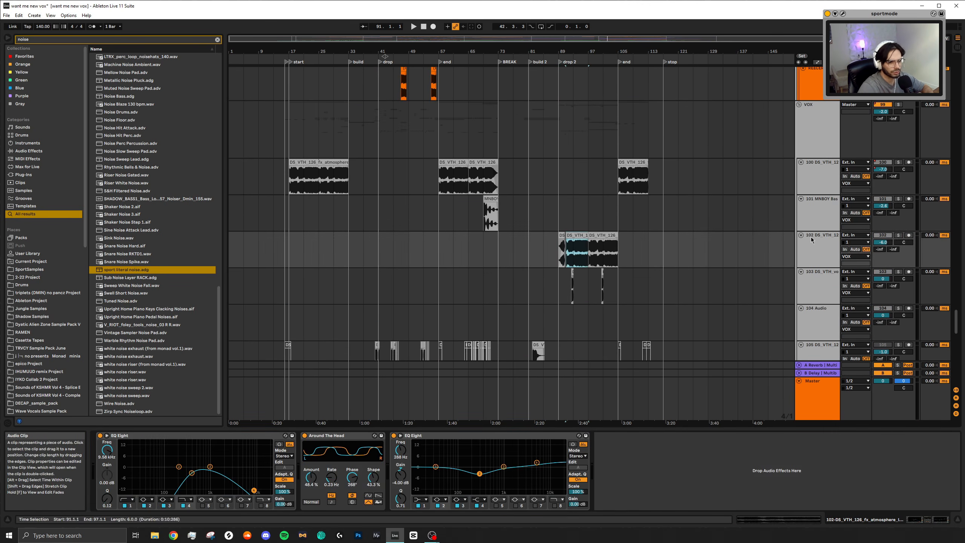
click(898, 235)
key(space)
scroll(604, 254, up, 5)
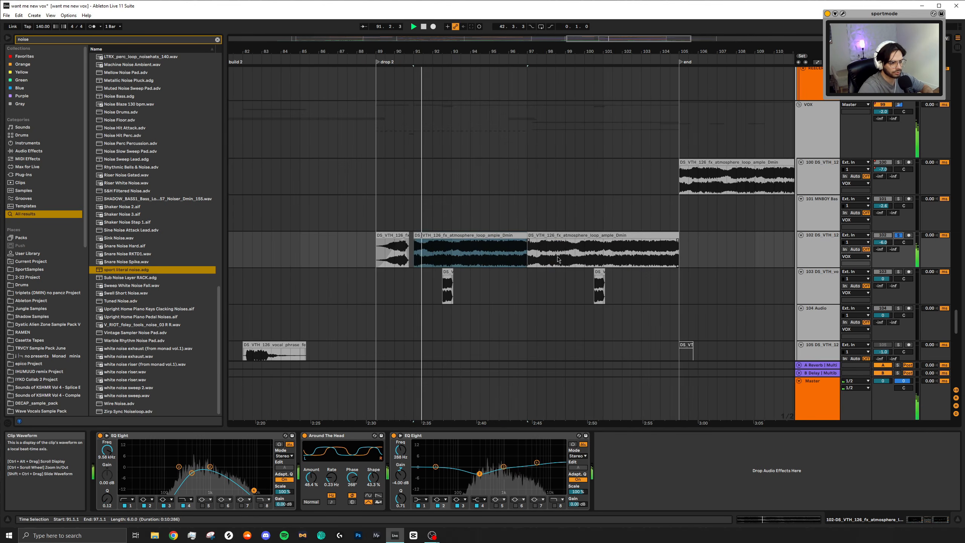
Solo the Granulator II track 114 in the VOX group and play its frozen clip from 97.2.1 to 105.1.1.
scroll(547, 277, down, 5)
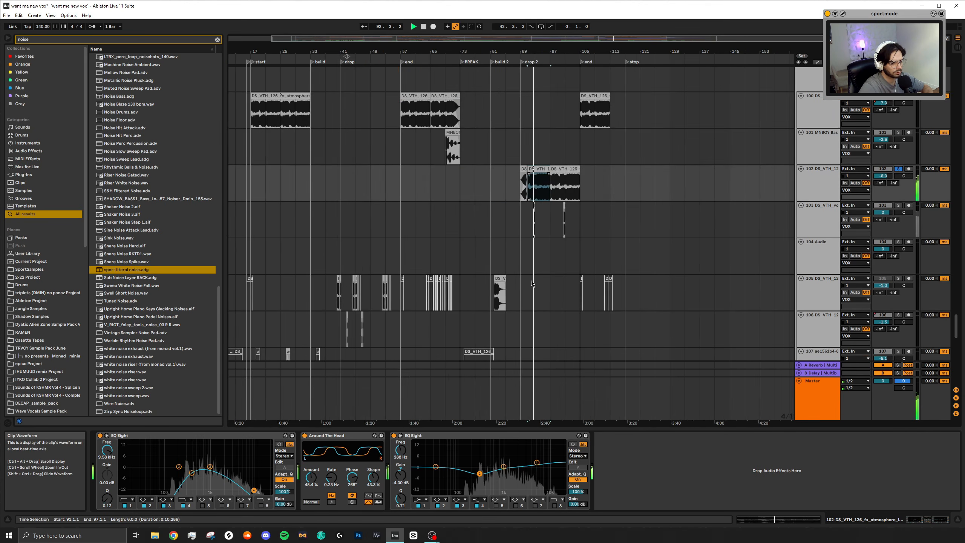
scroll(537, 300, down, 5)
scroll(538, 300, down, 8)
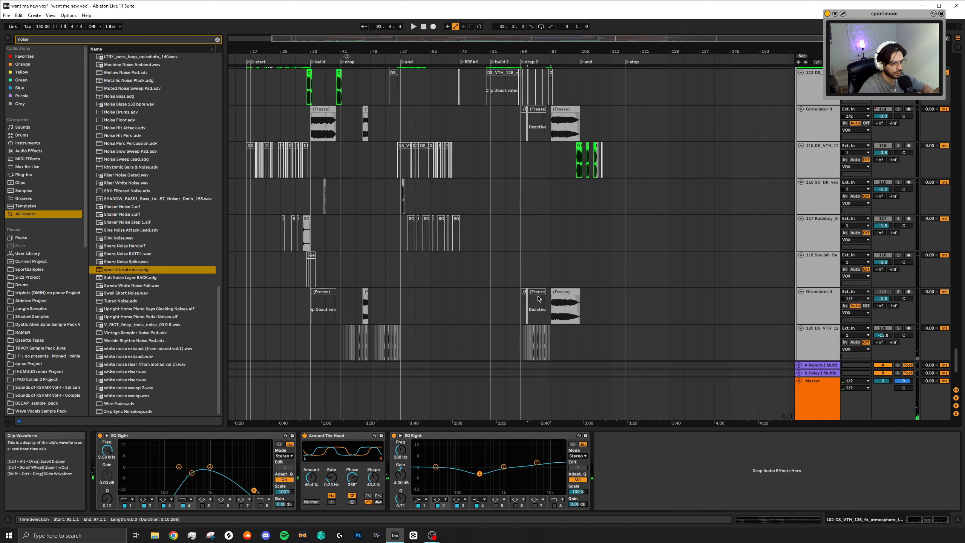
click(892, 206)
click(568, 193)
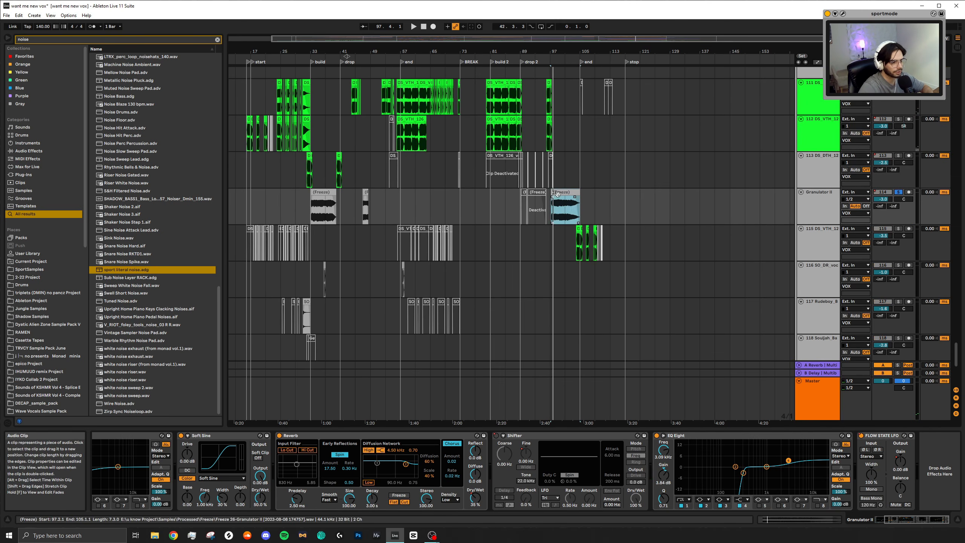
scroll(571, 205, up, 5)
key(space)
scroll(677, 207, left, 4)
scroll(677, 207, down, 5)
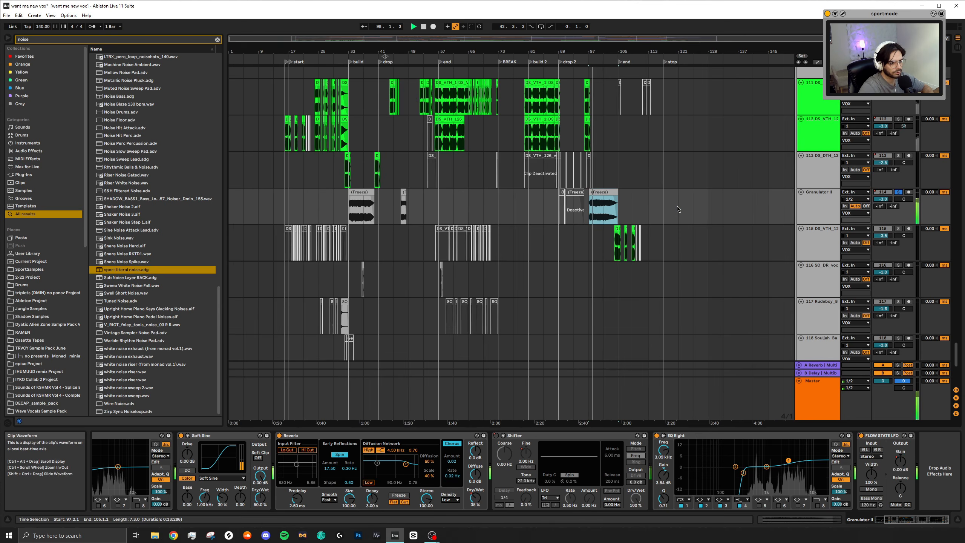
Solo track 120's chopped pitched vocal and play it from the start of drop 2 at 89.1.1.
scroll(616, 228, down, 7)
scroll(557, 200, up, 5)
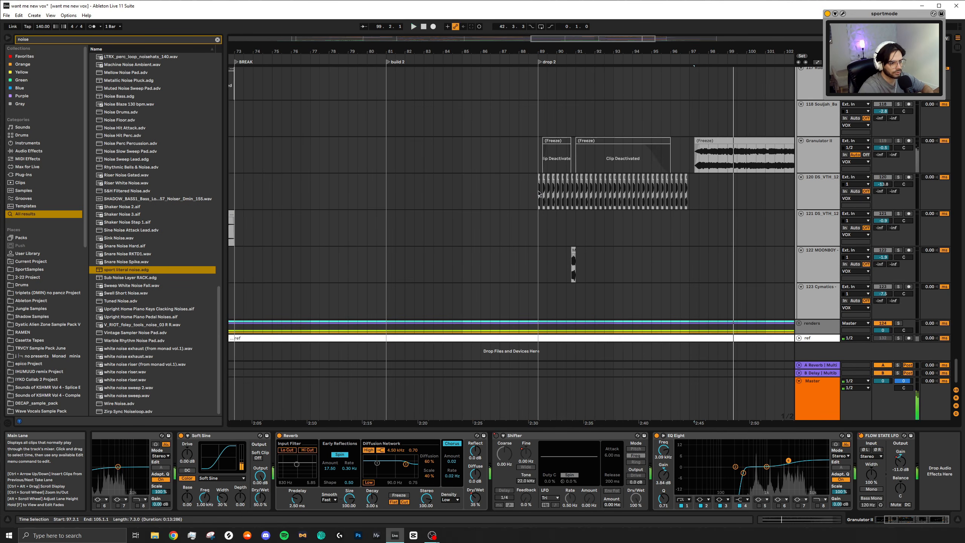
click(538, 194)
scroll(646, 214, up, 5)
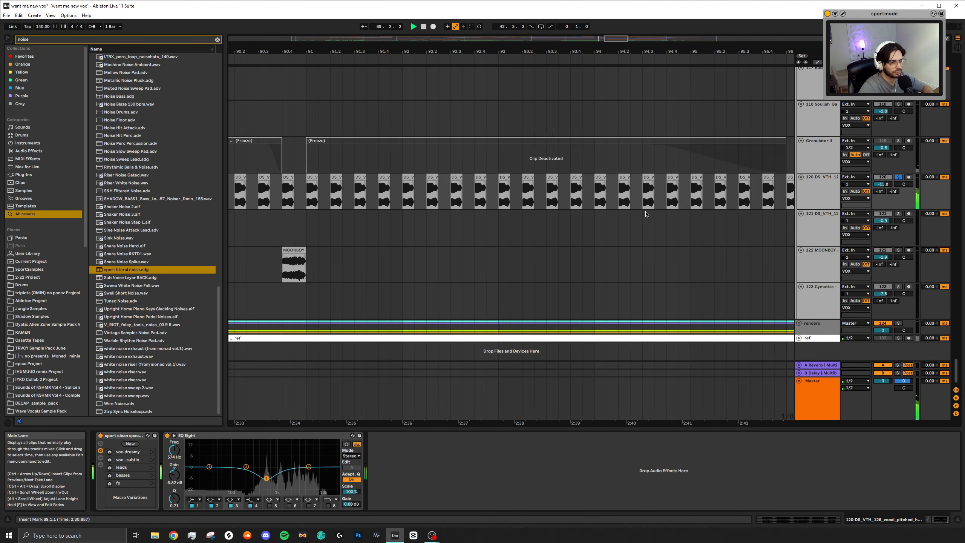
scroll(646, 214, down, 5)
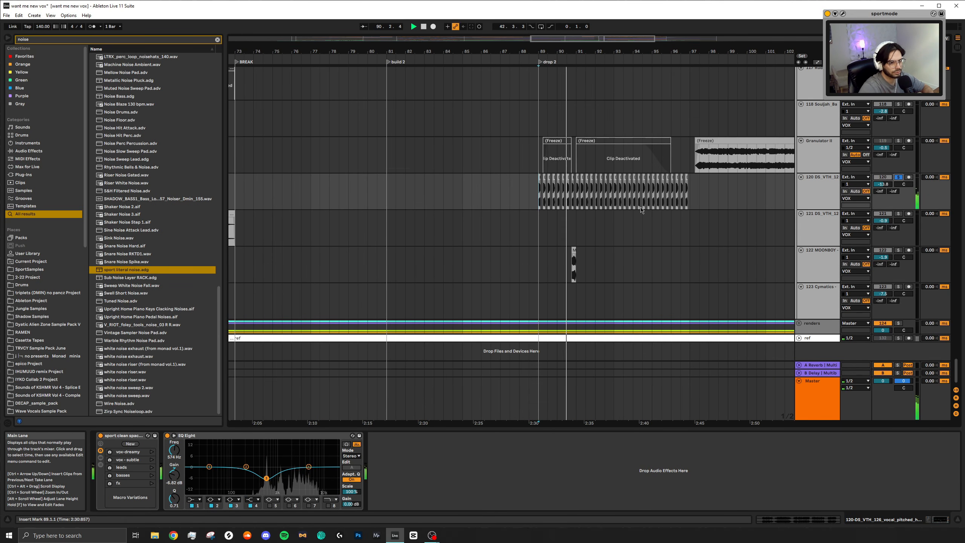
Solo track 103's vocal adlib one-shot, play its clip from 92.3.1 and look over its reverb, delay and EQ chain.
scroll(653, 239, up, 10)
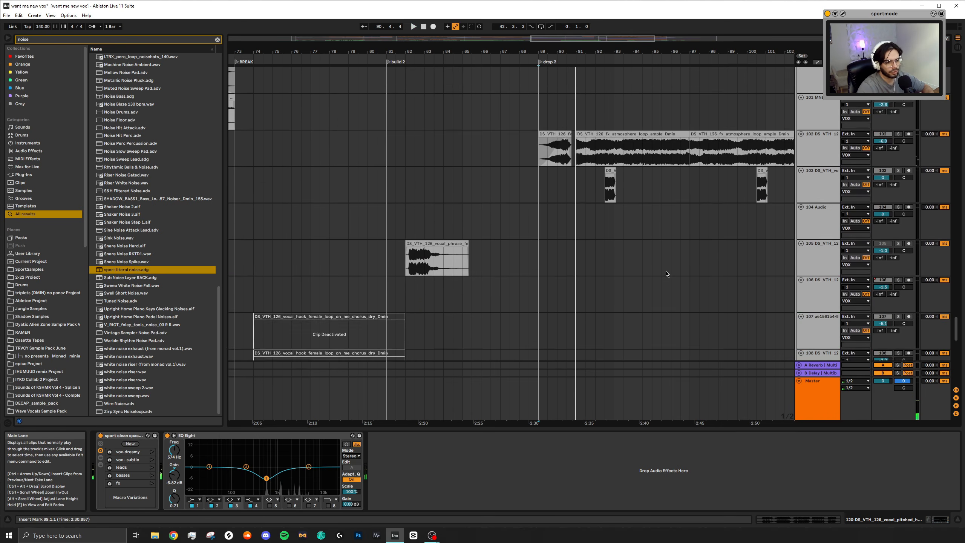
scroll(665, 276, up, 3)
scroll(665, 289, right, 5)
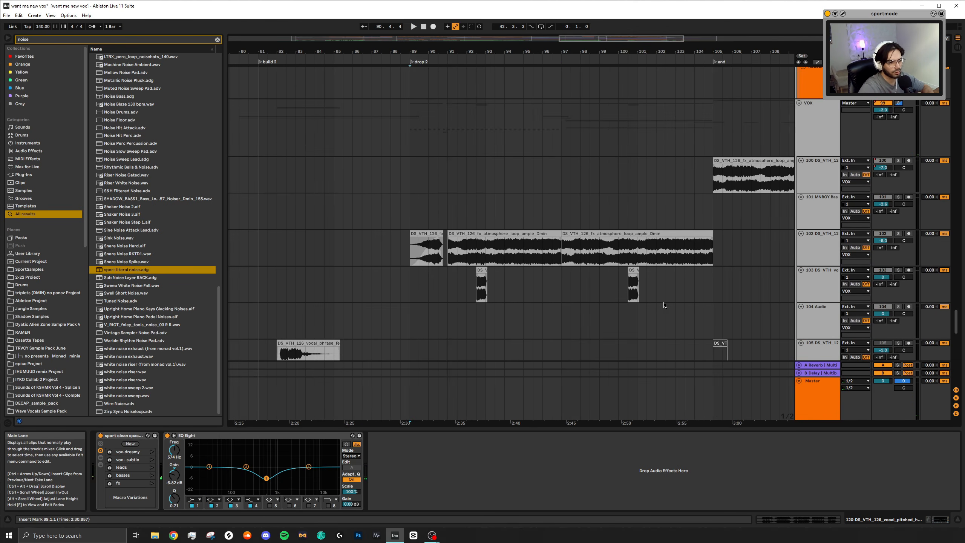
click(474, 270)
scroll(488, 234, down, 2)
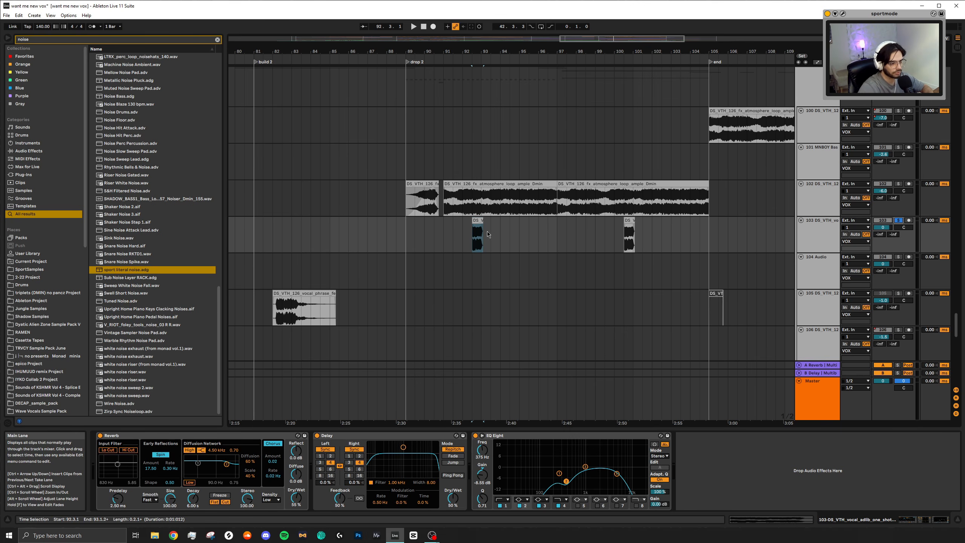
scroll(488, 235, up, 4)
key(space)
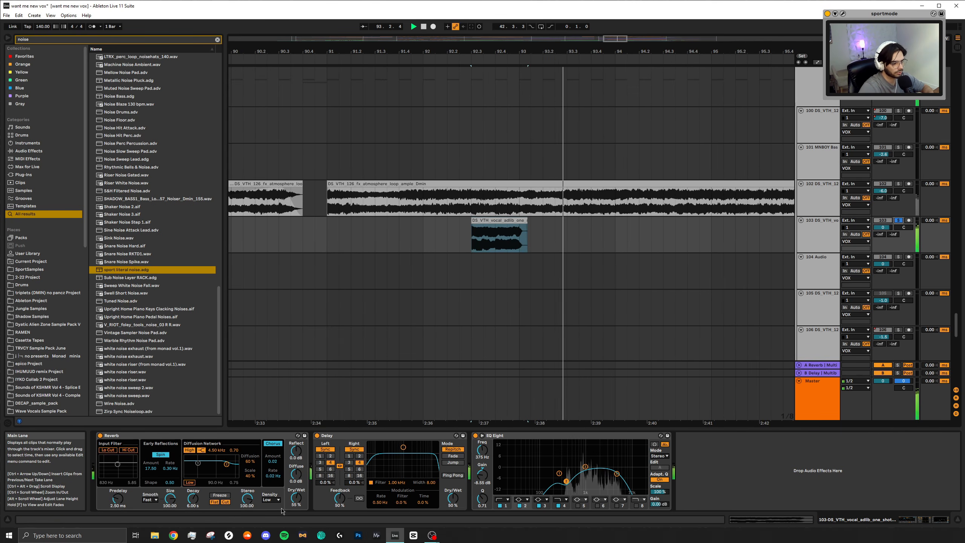
scroll(638, 281, down, 4)
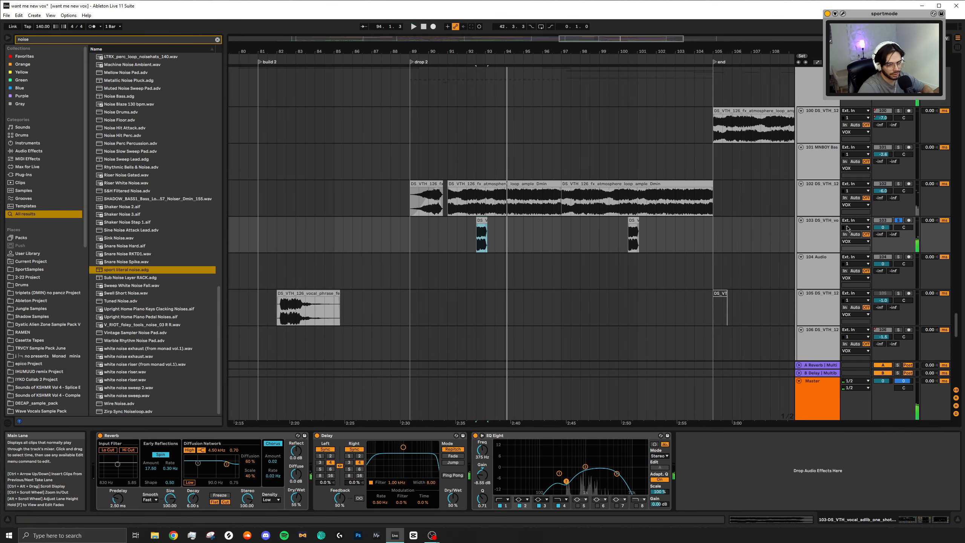
Unsolo track 103 and play the adlib together with the other layers from 92.1.1.
click(899, 221)
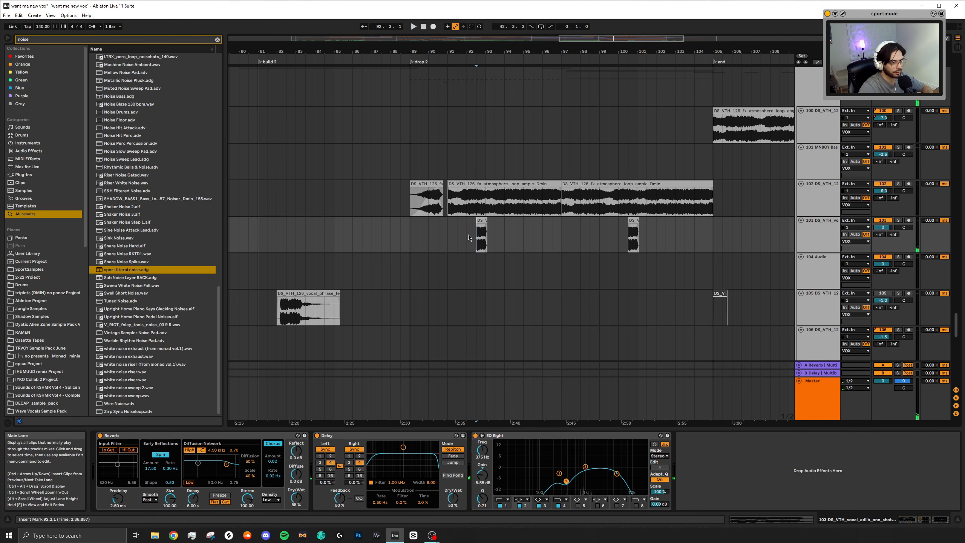
scroll(495, 278, up, 4)
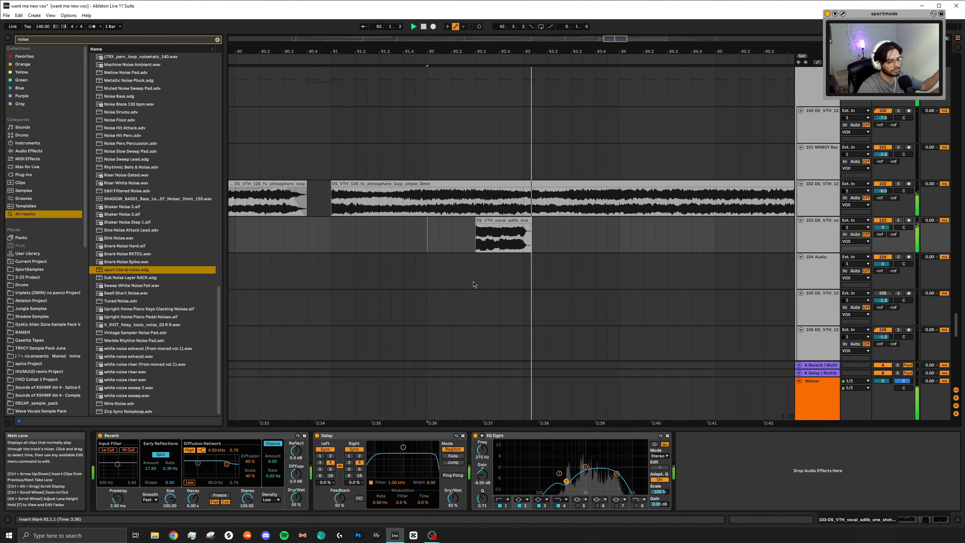
scroll(551, 250, down, 4)
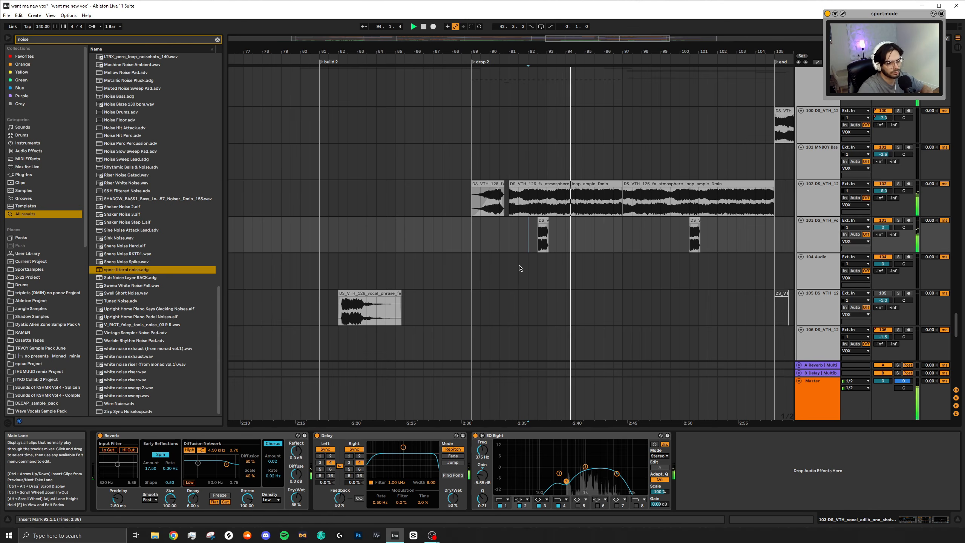
Select the Top Synth group at the start of drop 2 and examine its compression, reverb and EQ effect chain.
scroll(540, 297, up, 15)
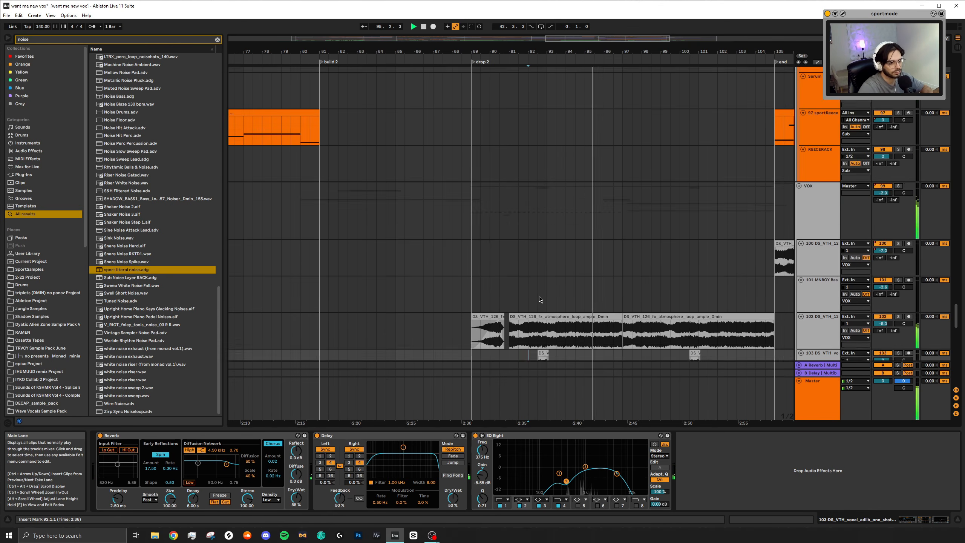
scroll(505, 206, up, 4)
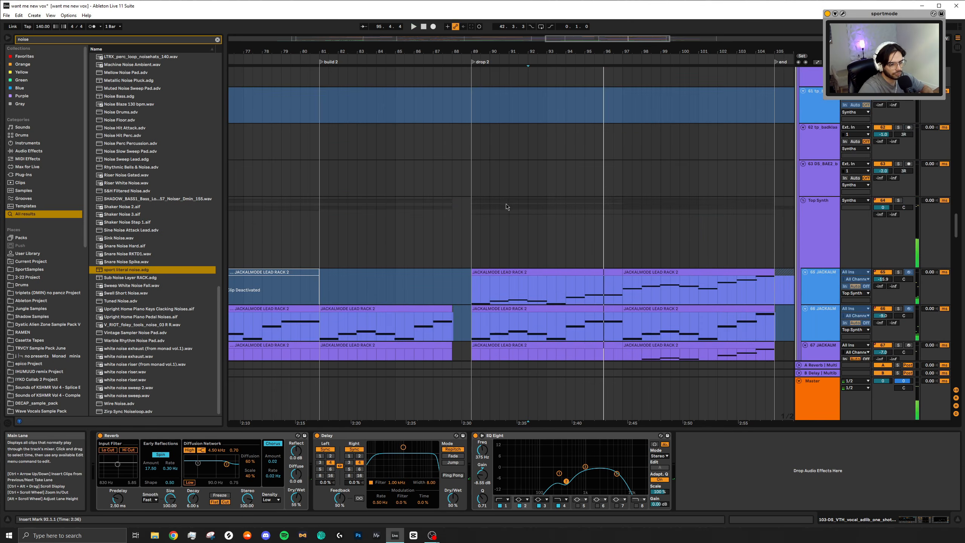
click(473, 226)
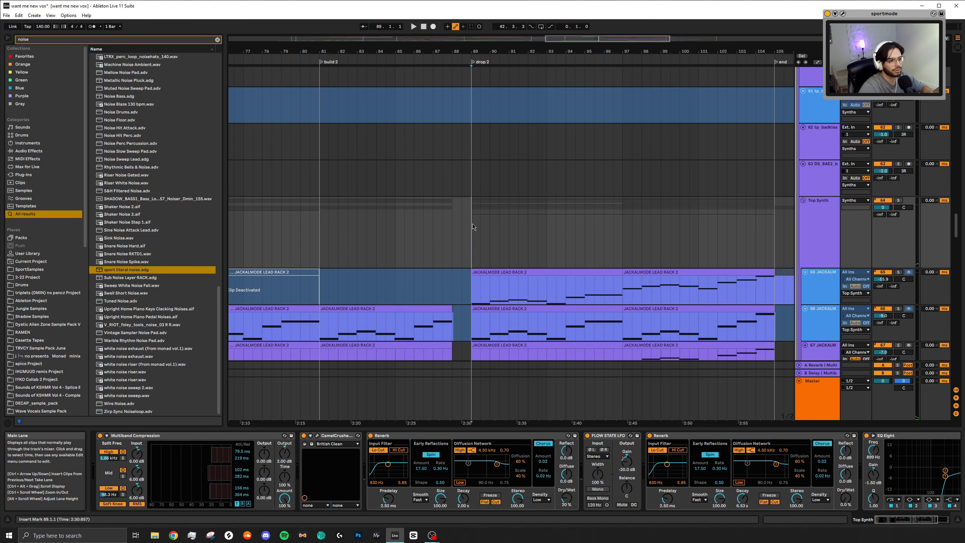
scroll(474, 221, down, 2)
scroll(473, 219, right, 3)
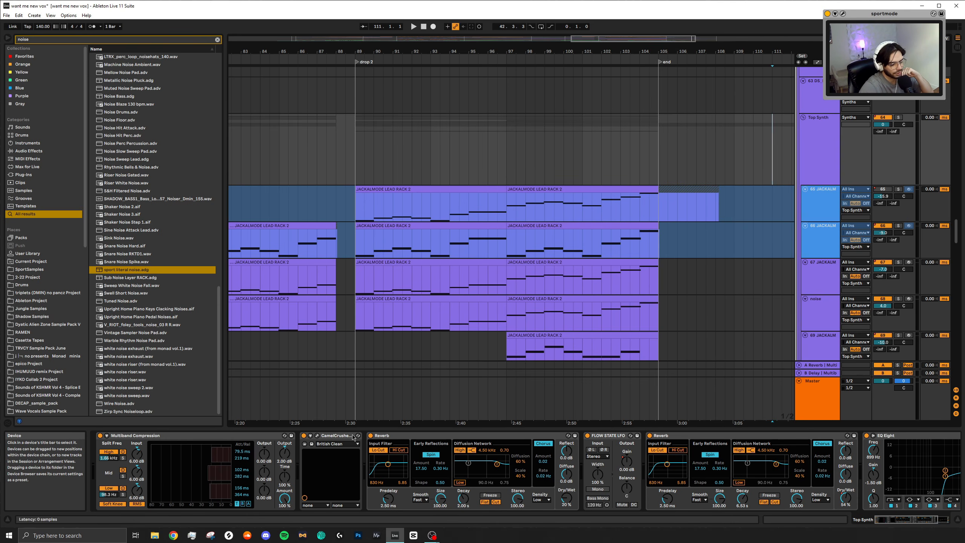
click(395, 437)
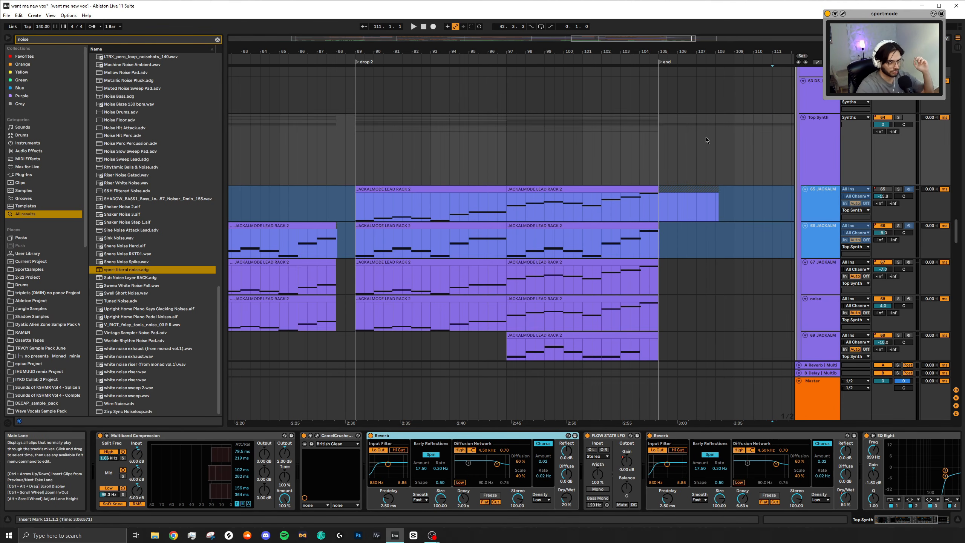
scroll(692, 209, down, 4)
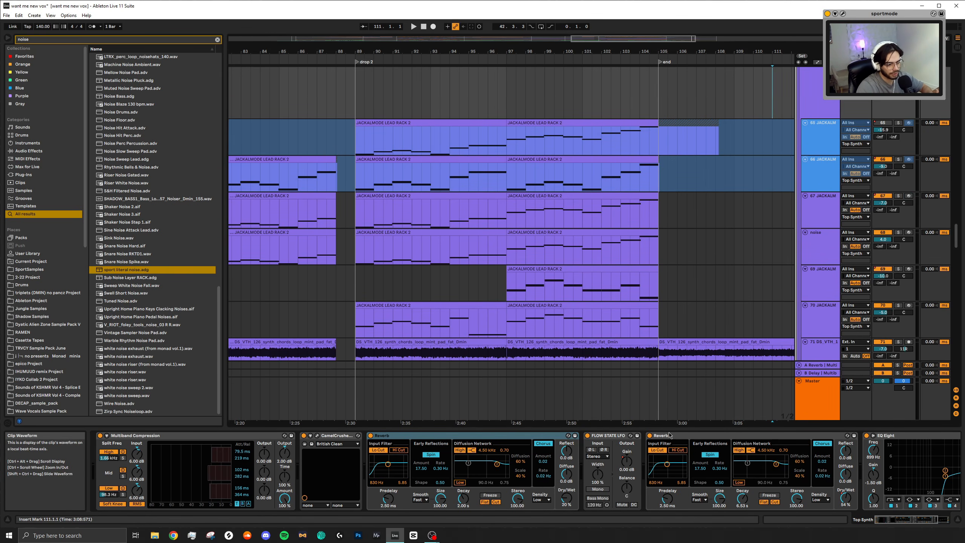
scroll(551, 465, right, 3)
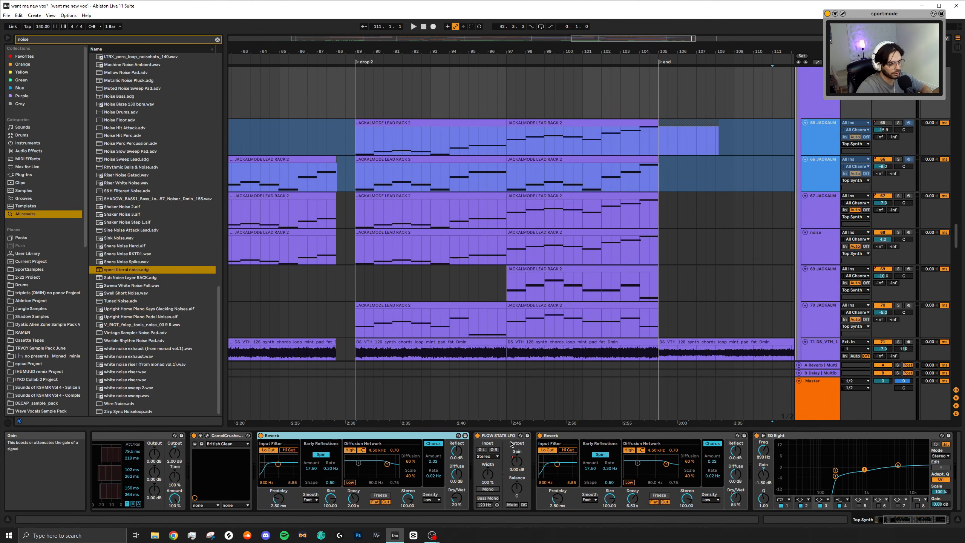
Show the gain automation of the Top Synth group's FLOW STATE LFO utility and play it from 89.1.1.
right_click(518, 458)
click(539, 465)
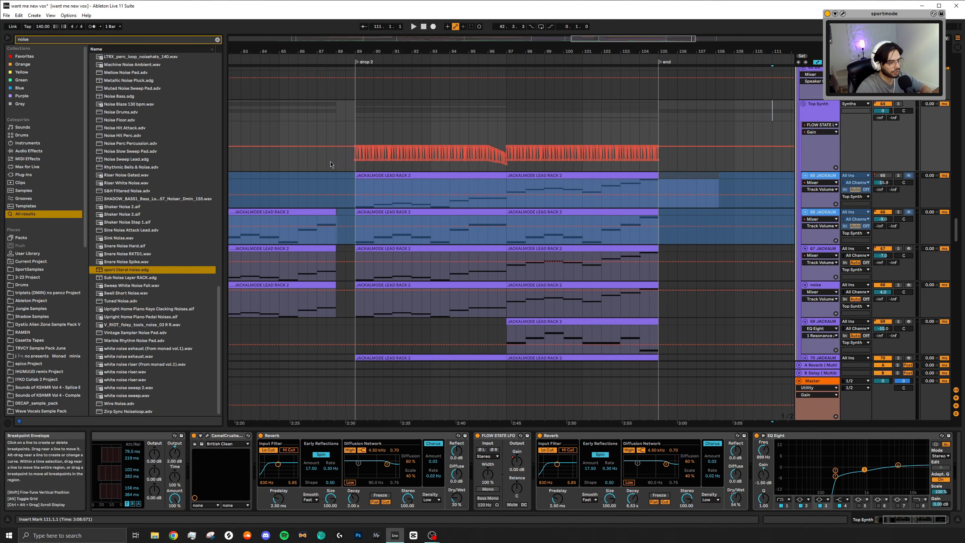
scroll(346, 165, up, 5)
click(395, 134)
key(space)
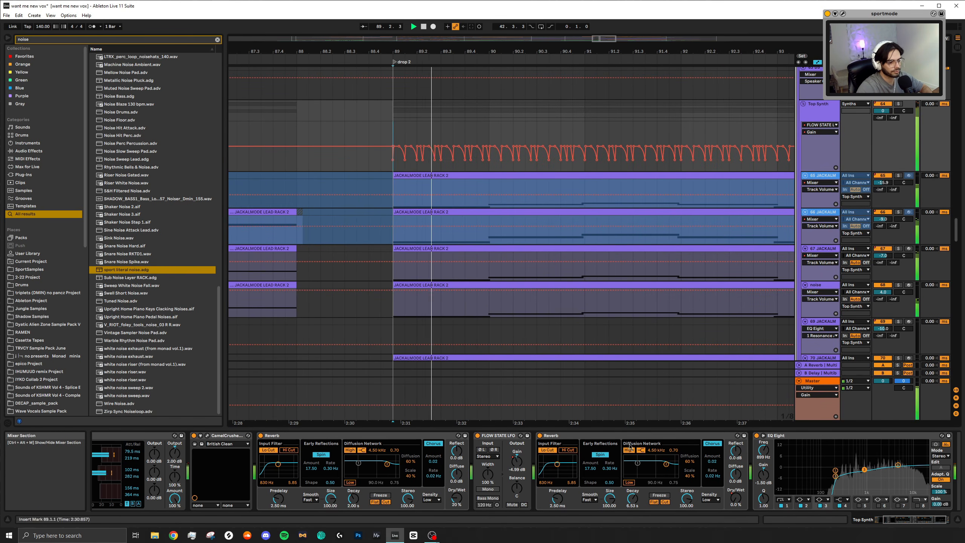
Bypass the FLOW STATE LFO utility, play the Top Synth group without its gain ducking from 89.1.1, and re-enable it.
click(478, 436)
key(space)
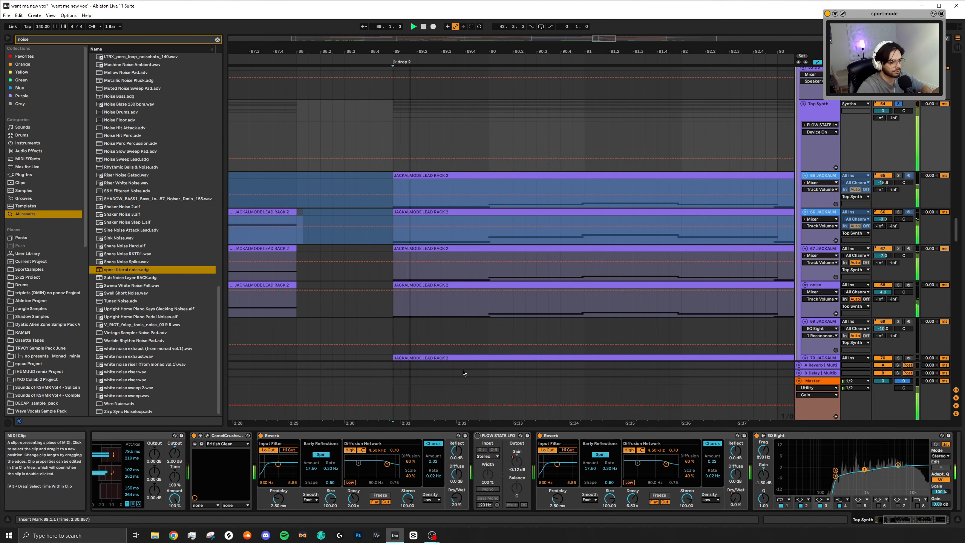
key(space)
click(478, 436)
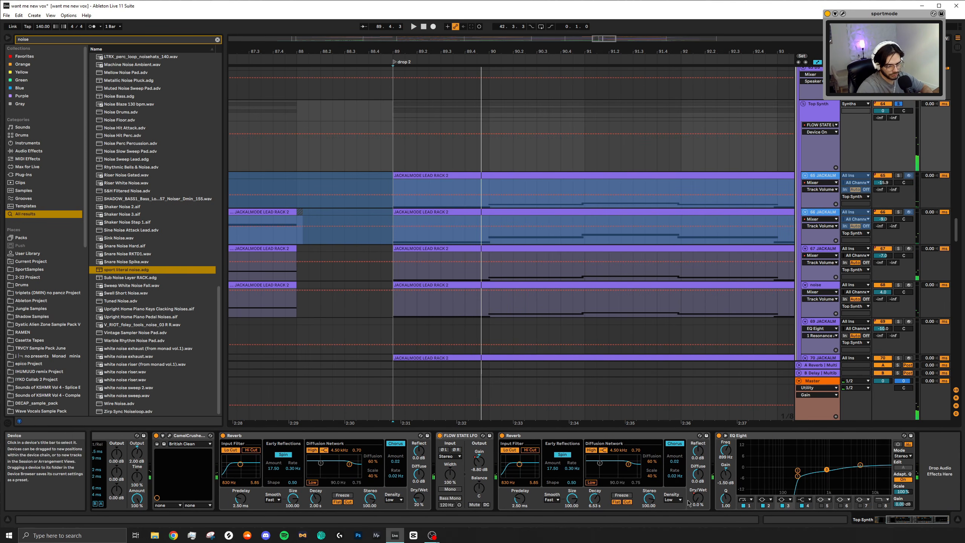
Select and solo the Mid Bass group, bringing up its effect chain and its drop 2 clips.
scroll(681, 216, down, 10)
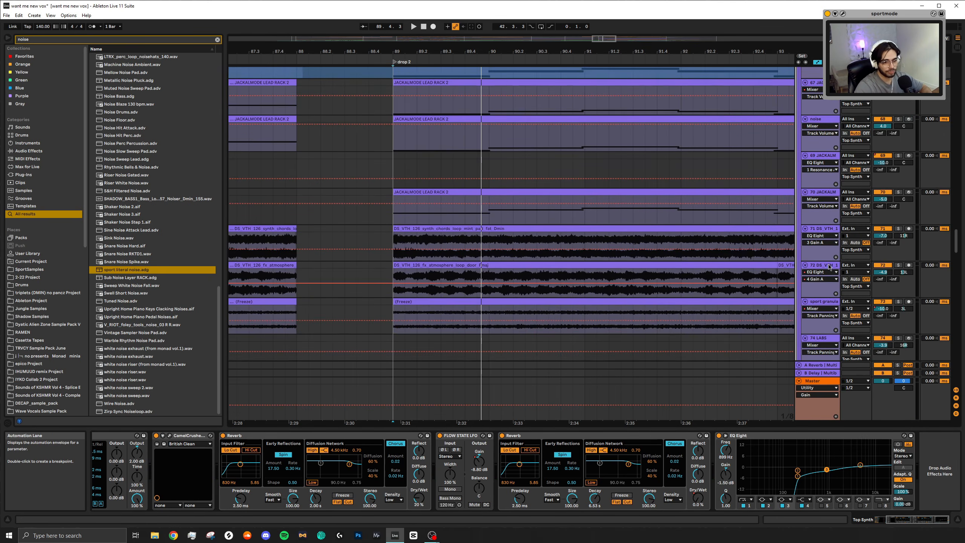
scroll(831, 266, down, 12)
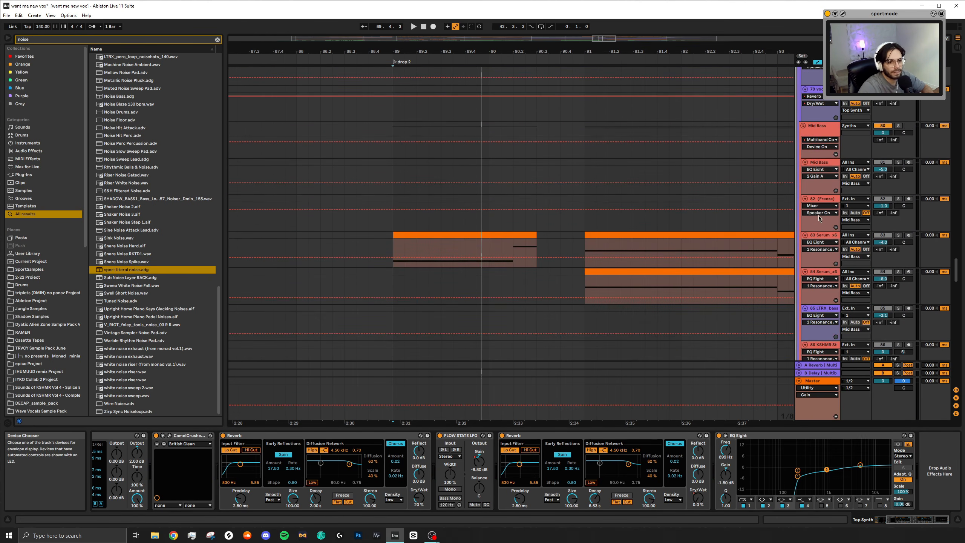
click(812, 132)
click(899, 126)
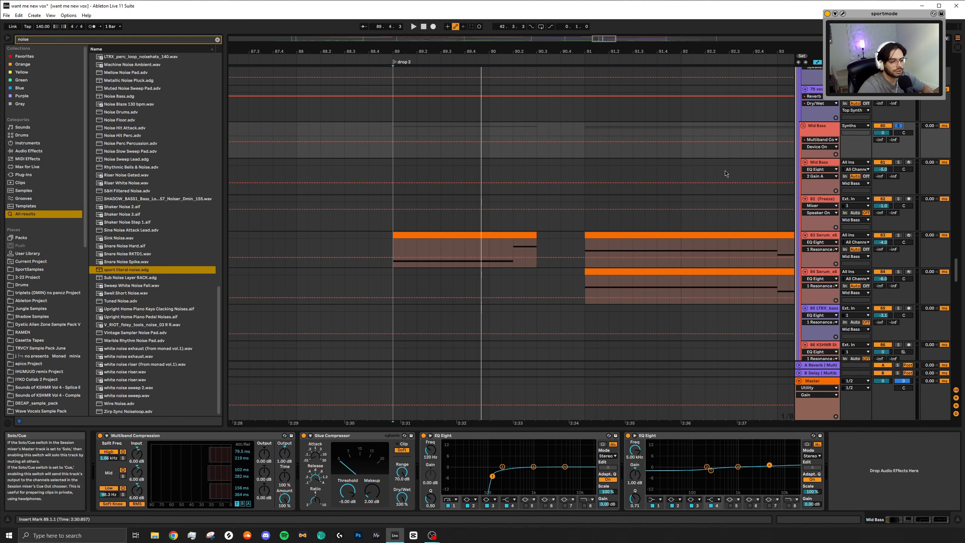
scroll(467, 288, down, 5)
scroll(495, 209, down, 1)
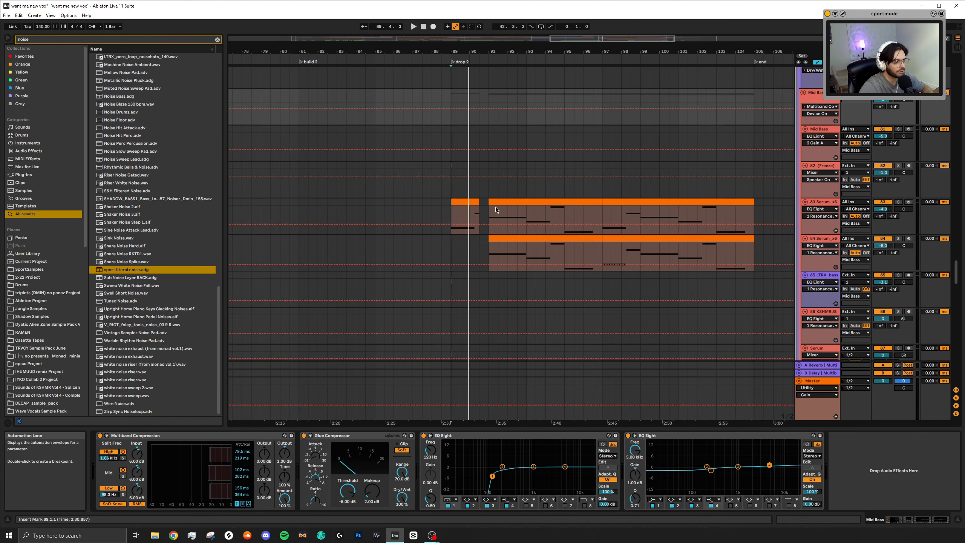
Hide the automation lanes, play the Mid Bass group from 91.1.1 and set the insert marker to 97.1.1.
click(816, 63)
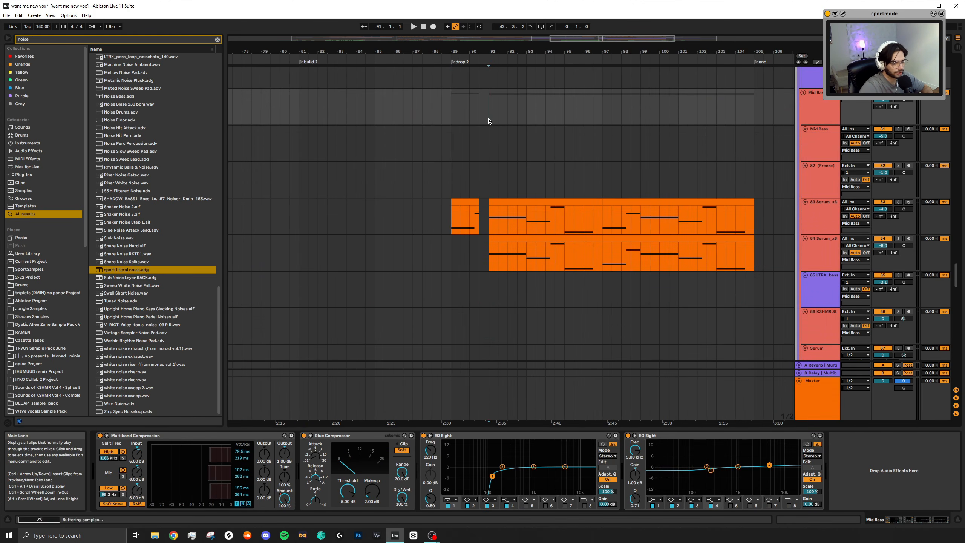
scroll(489, 121, up, 5)
scroll(479, 292, right, 3)
key(space)
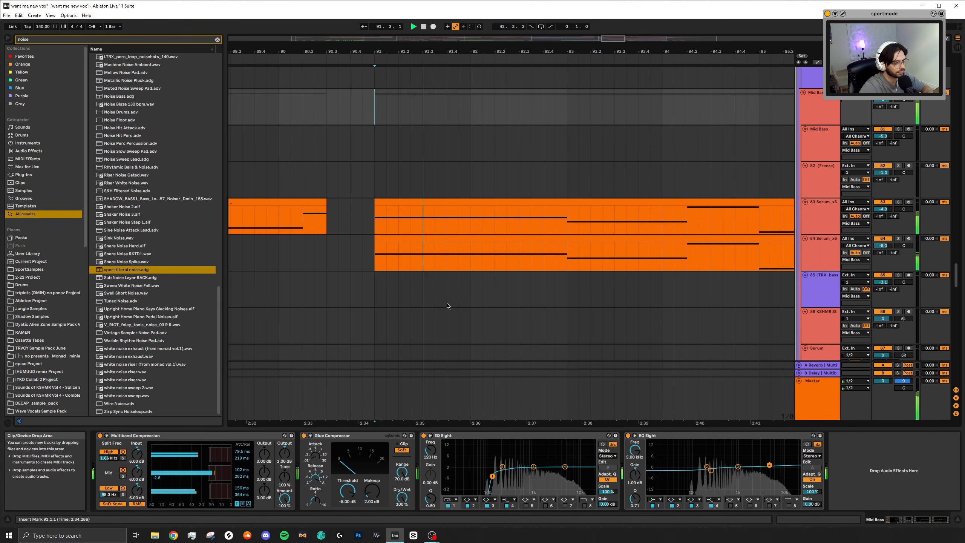
scroll(471, 276, down, 5)
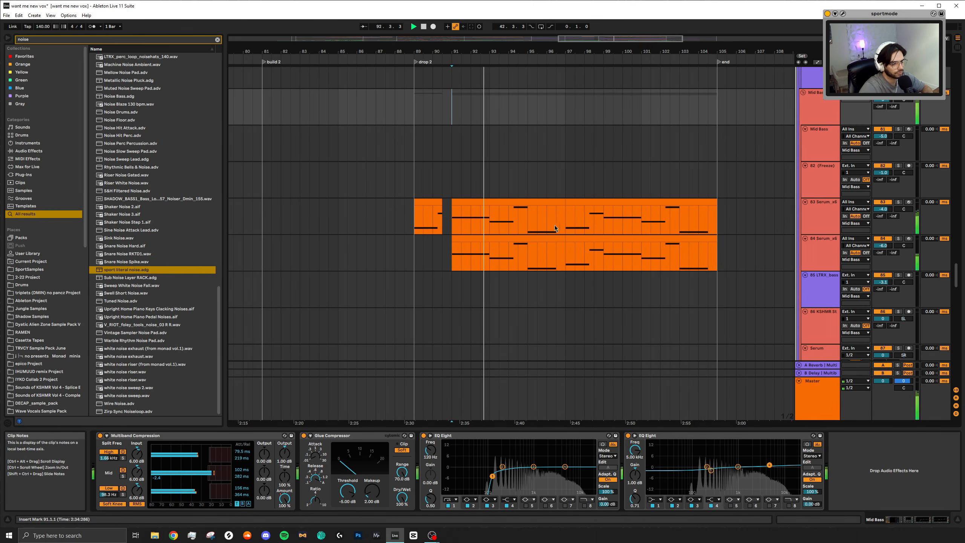
click(565, 110)
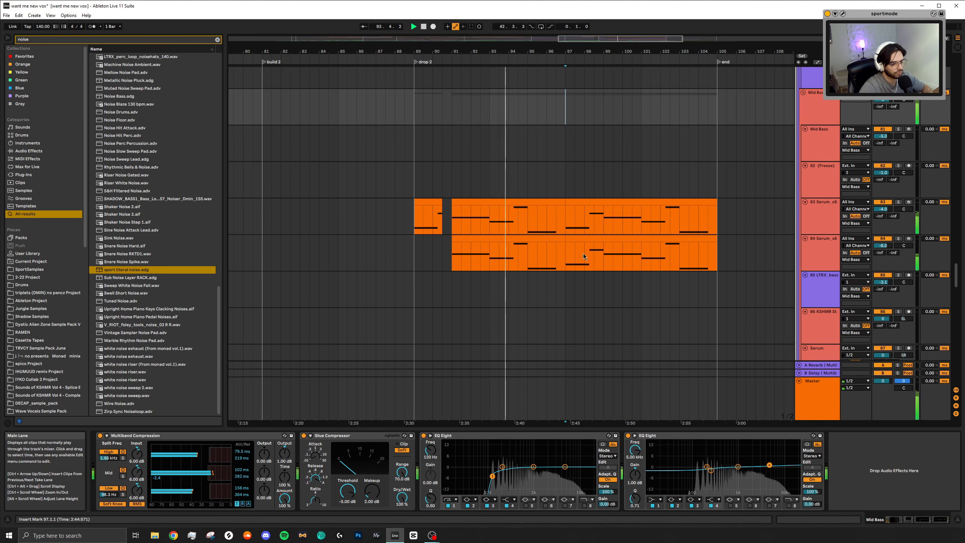
Bring up the device chains of the Mid Bass group's two Serum tracks, 83 and 84, with their drop 2 clips.
scroll(583, 257, down, 4)
click(462, 118)
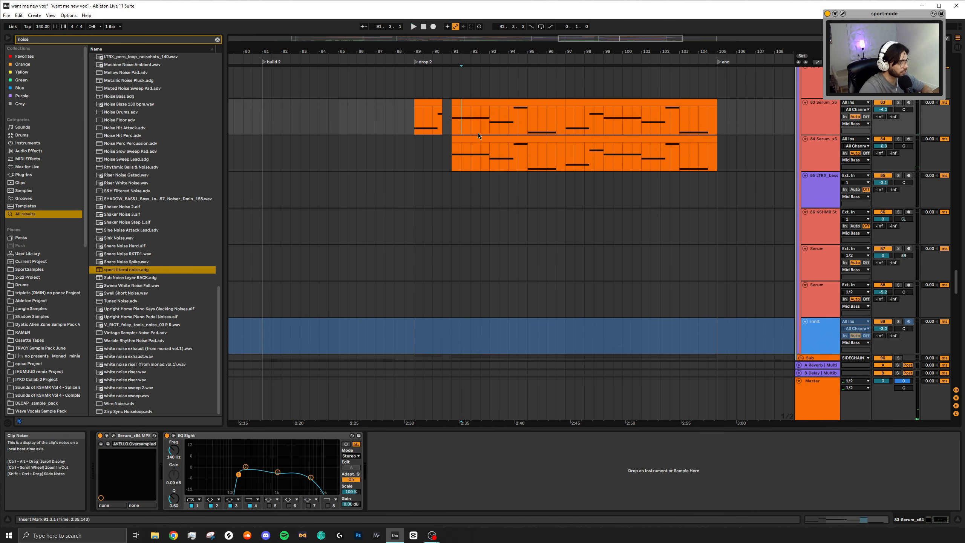
click(482, 161)
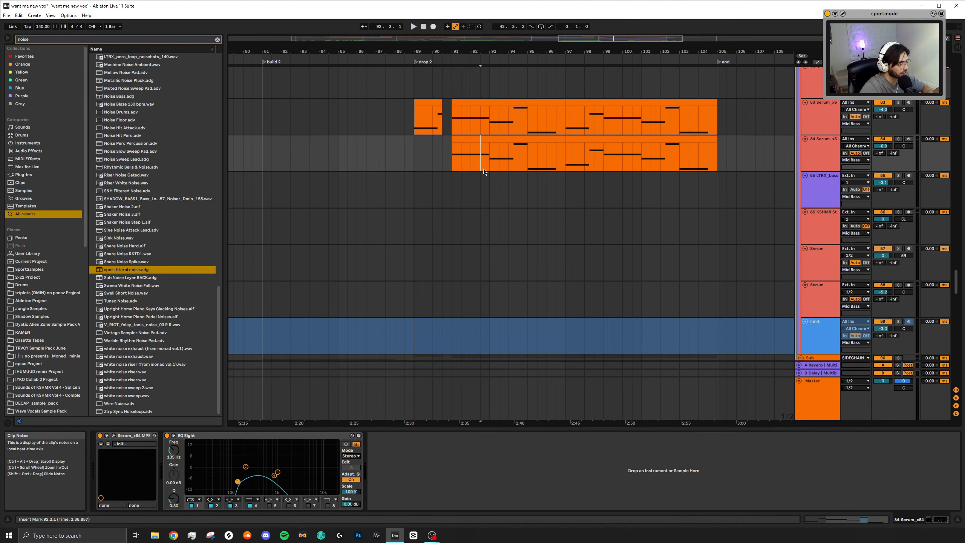
Select and solo the Sub group and play its drop 2 clips from 91.1.1.
scroll(483, 237, down, 3)
scroll(483, 236, down, 6)
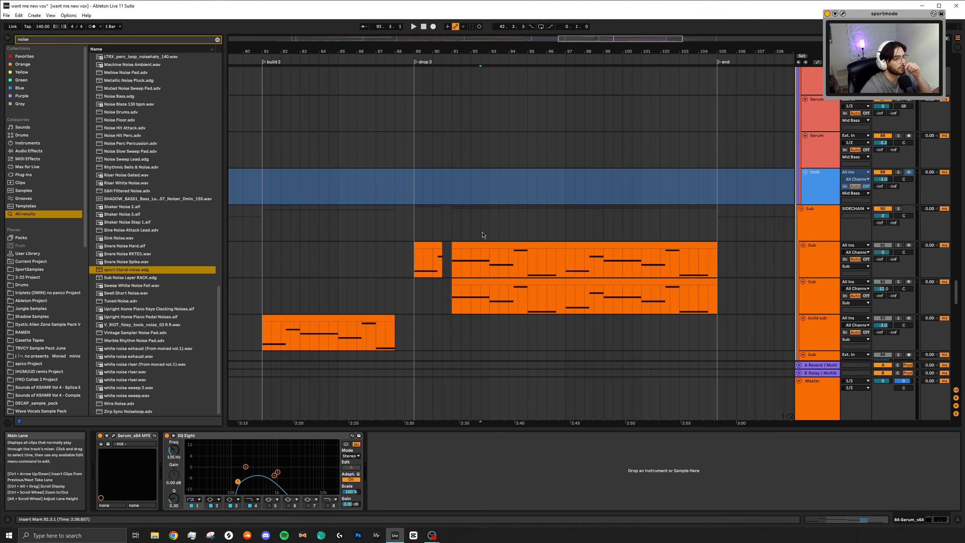
click(415, 167)
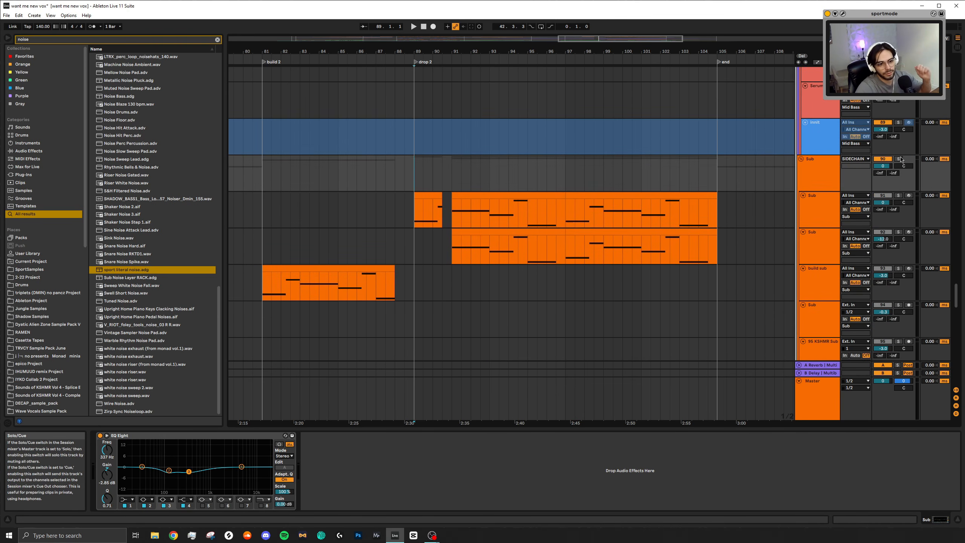
click(430, 183)
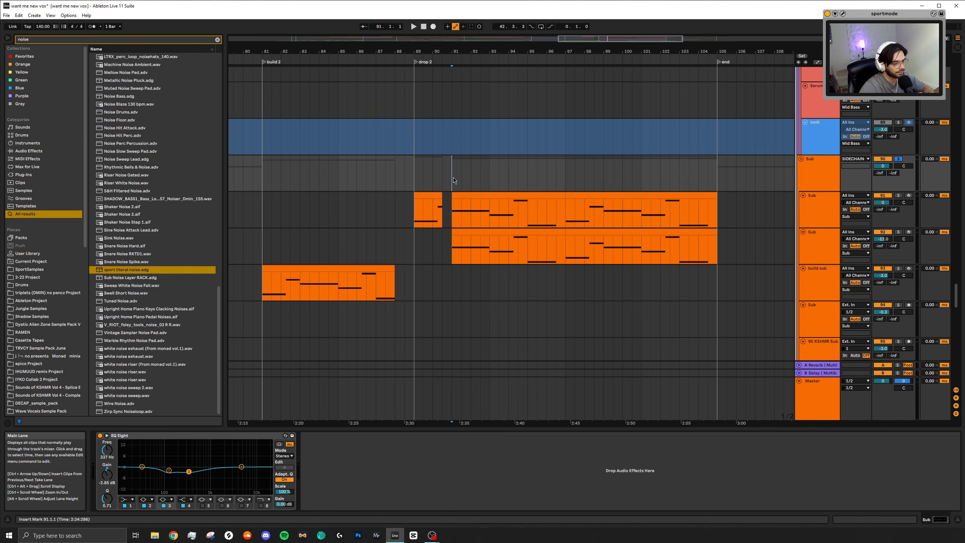
key(space)
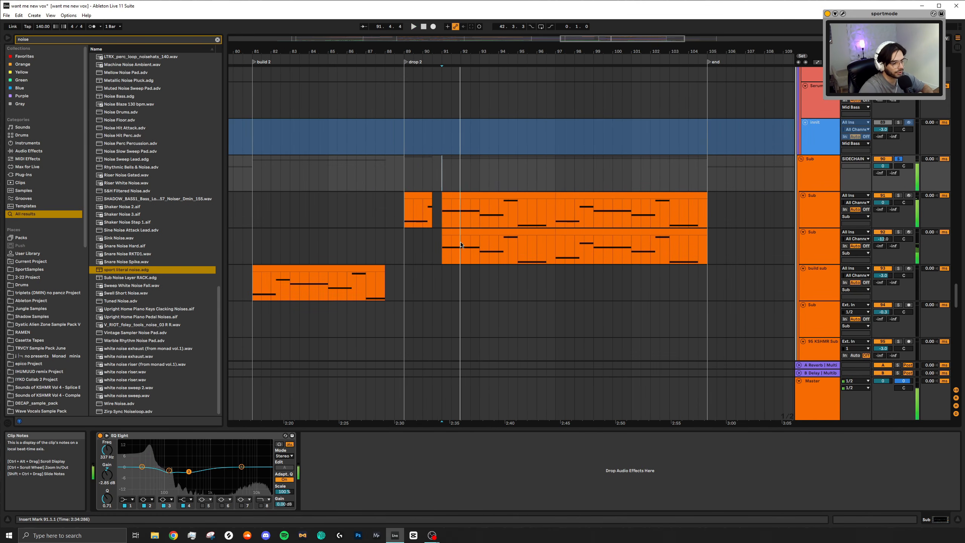
scroll(460, 245, down, 5)
scroll(283, 229, up, 2)
scroll(283, 229, down, 2)
key(space)
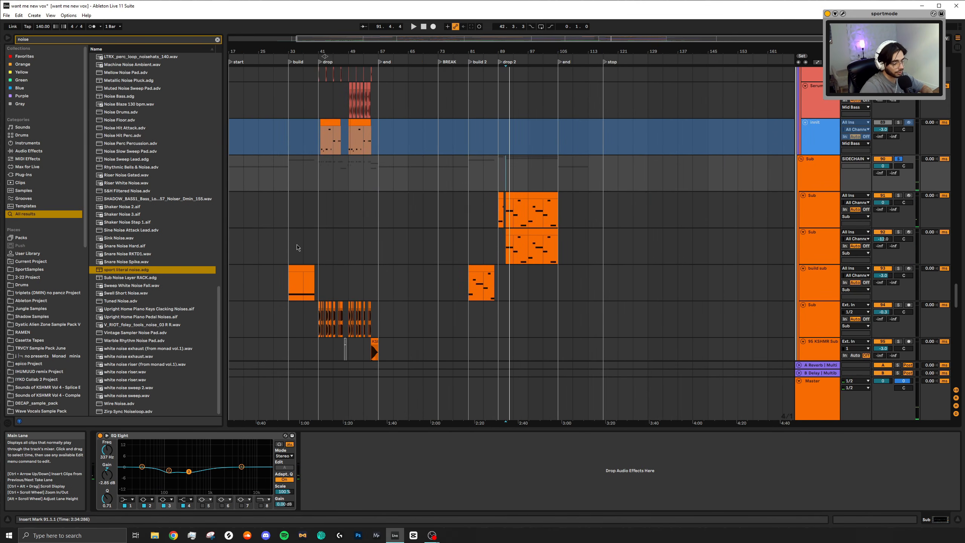
Mark the second Sub layer's first drop section, then solo that layer and play its drop 2 clip from 91.1.1.
drag(299, 248, 406, 251)
click(549, 232)
scroll(522, 232, up, 5)
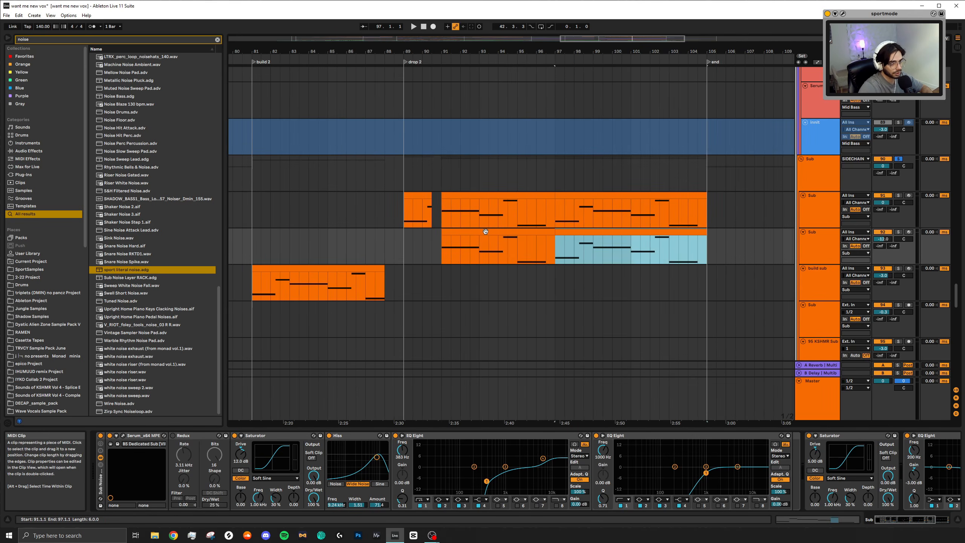
click(504, 231)
click(898, 233)
key(space)
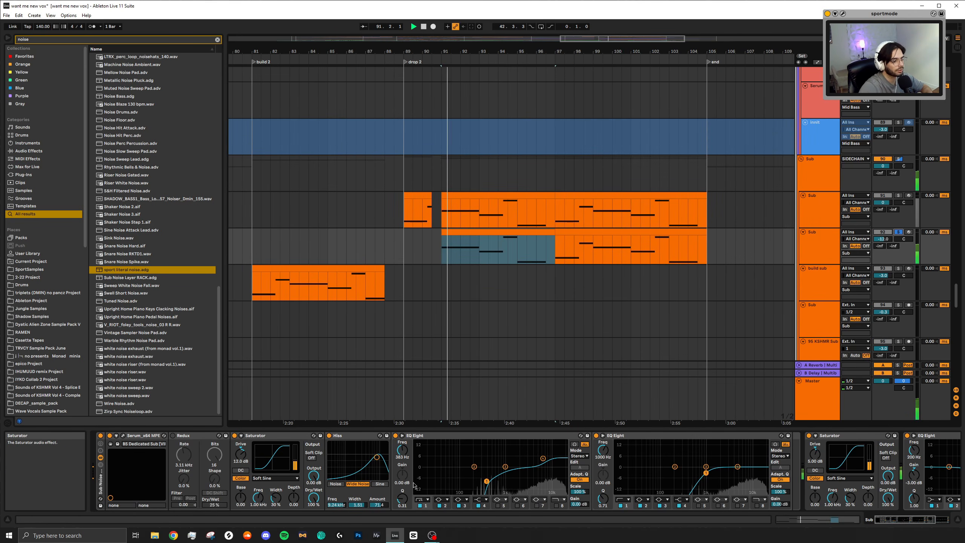
key(space)
Unsolo the second Sub layer, play the whole Sub group from 91.1.1 and unsolo the group.
click(898, 232)
key(space)
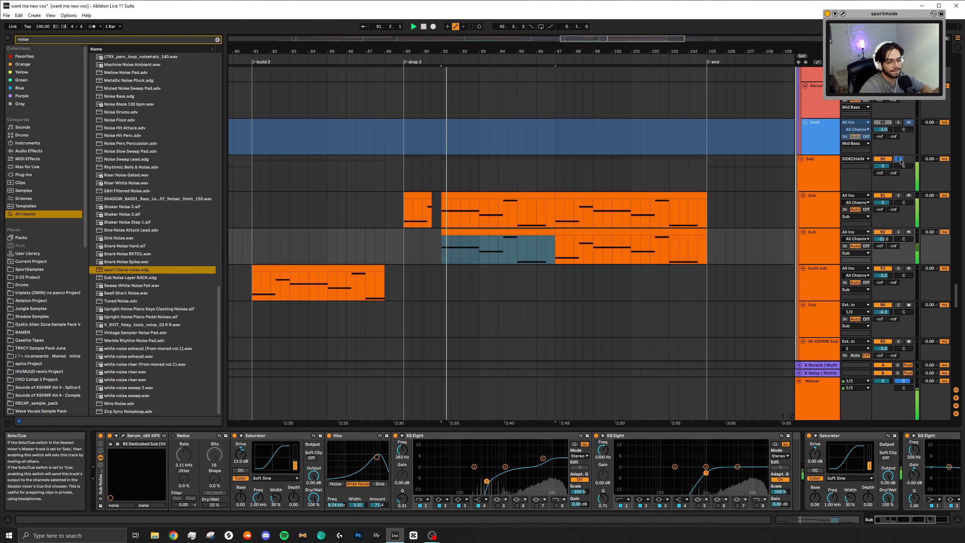
key(space)
Play drop 2 with all tracks from 89.1.1, looking through the VOX tracks and selecting vocal track 121.
scroll(600, 269, down, 3)
scroll(600, 269, down, 2)
click(408, 254)
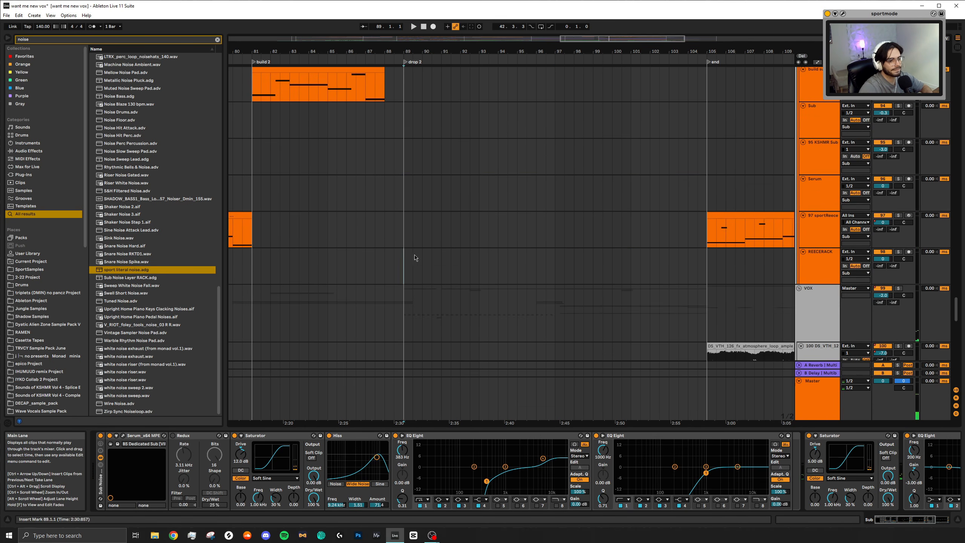
key(space)
scroll(538, 275, down, 5)
scroll(513, 281, down, 8)
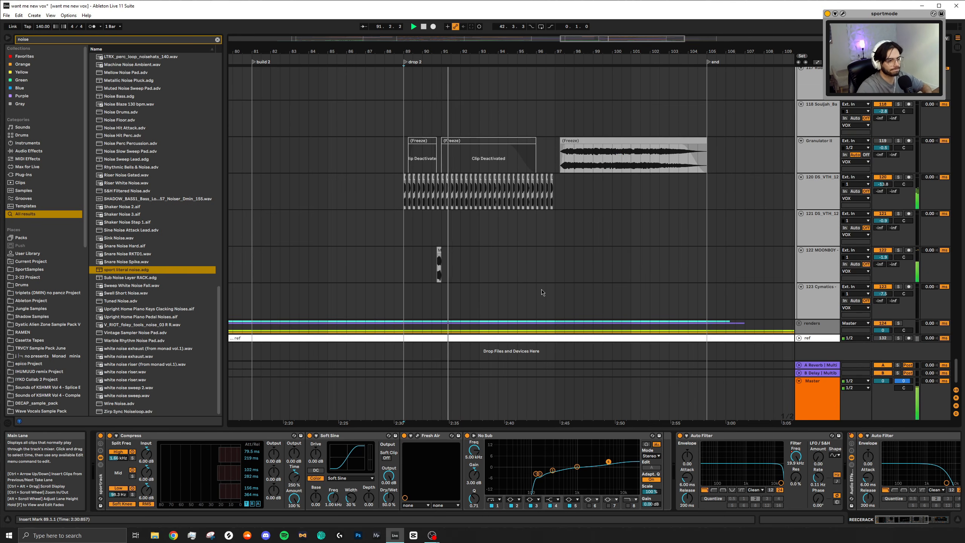
scroll(541, 292, up, 2)
click(543, 341)
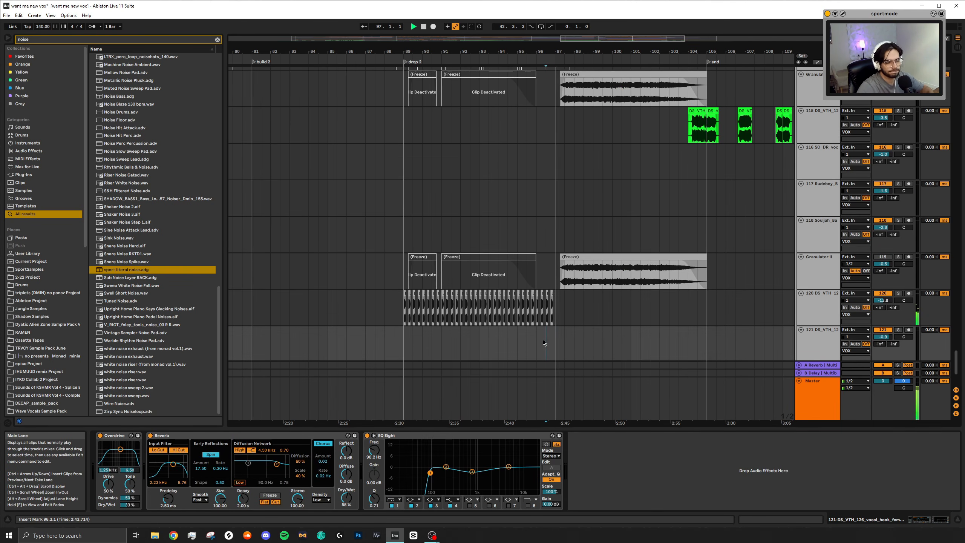
Return to the Top Synth leads, select track 69's clip from 97.1.1 to 105.1.1 and bring up lead track 70's device chain.
scroll(539, 334, up, 15)
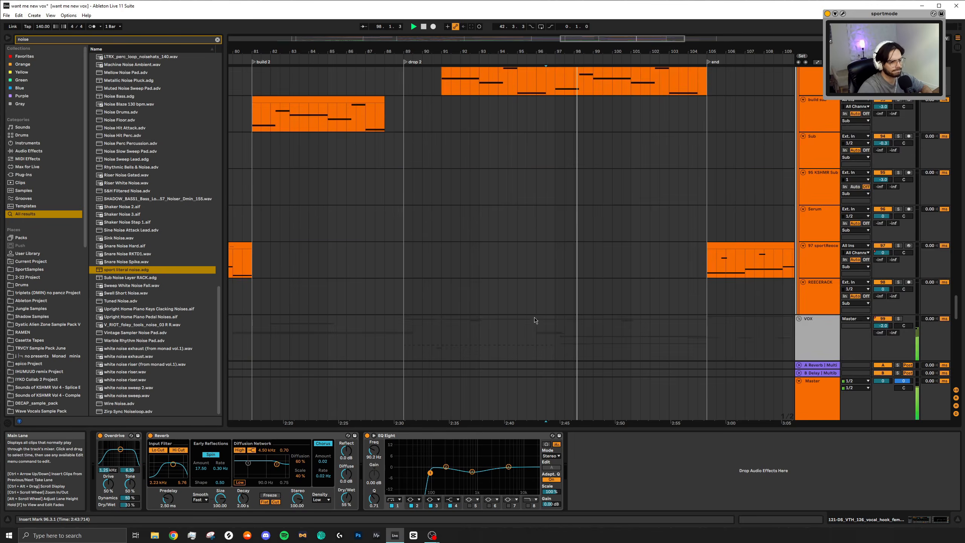
scroll(532, 321, up, 8)
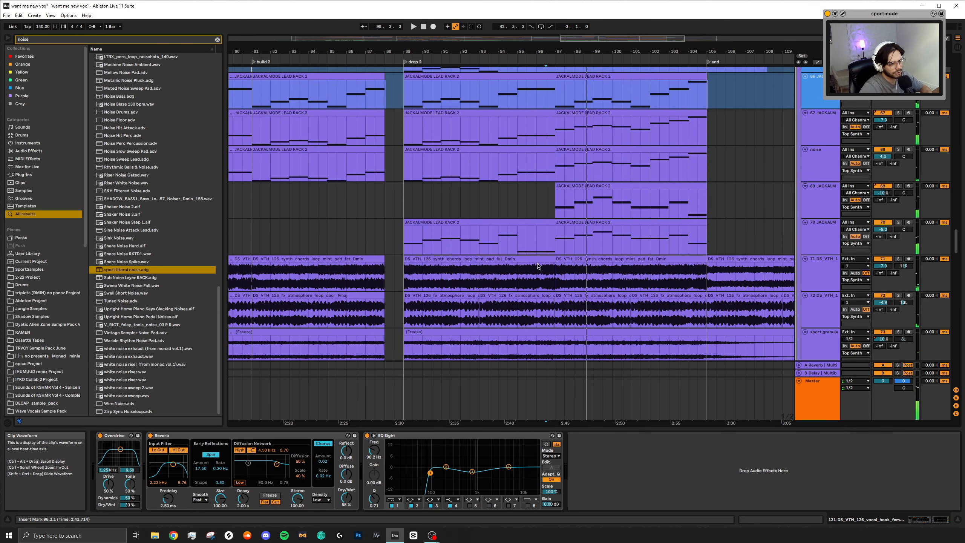
drag(697, 216, 705, 210)
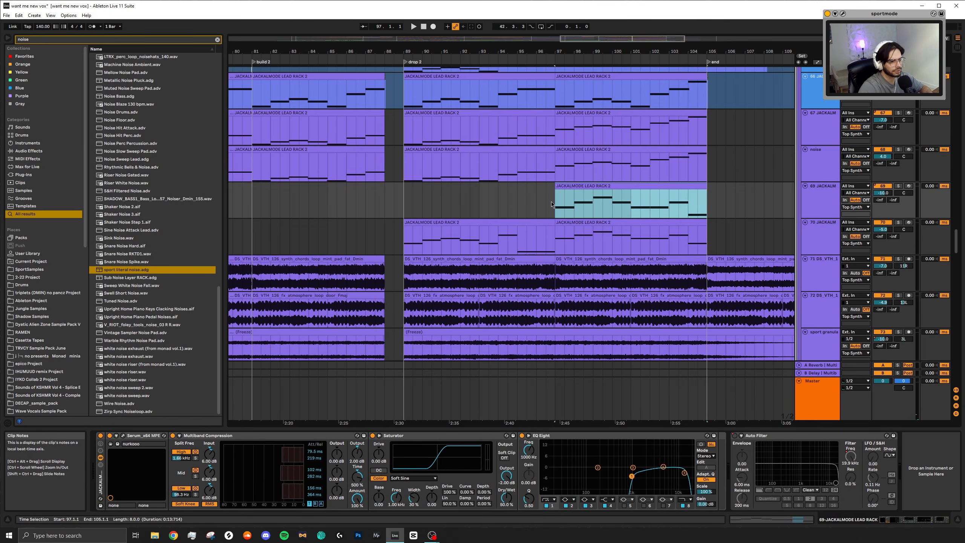
click(557, 235)
scroll(557, 235, up, 3)
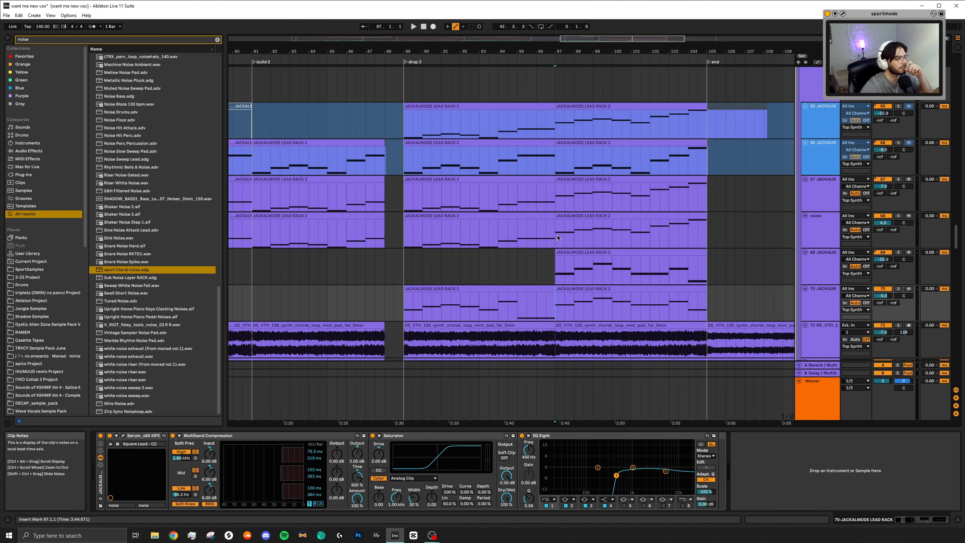
scroll(627, 231, down, 2)
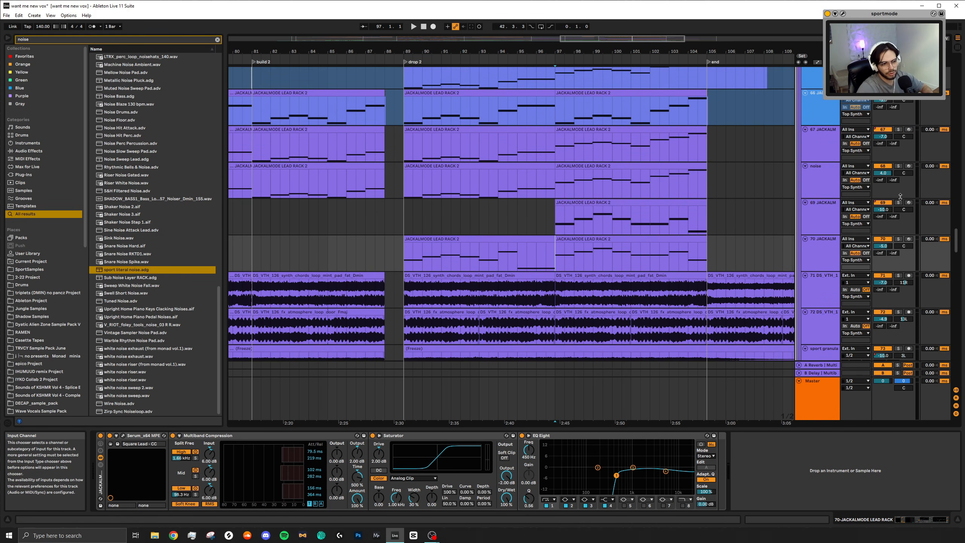
Solo lead track 70 and play its two drop 2 clips, first from 97.1.1 and then from 89.1.1.
click(898, 238)
click(592, 238)
key(space)
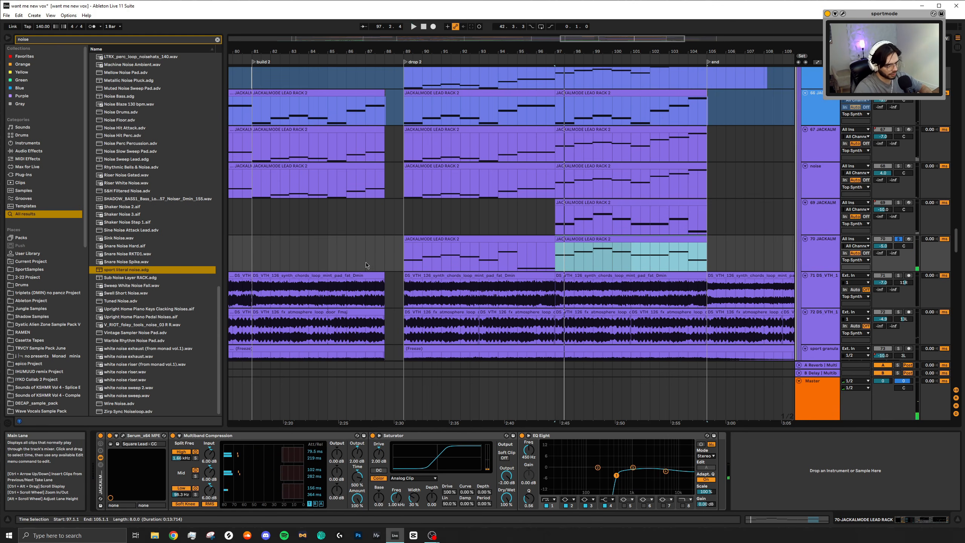
drag(554, 256, 405, 251)
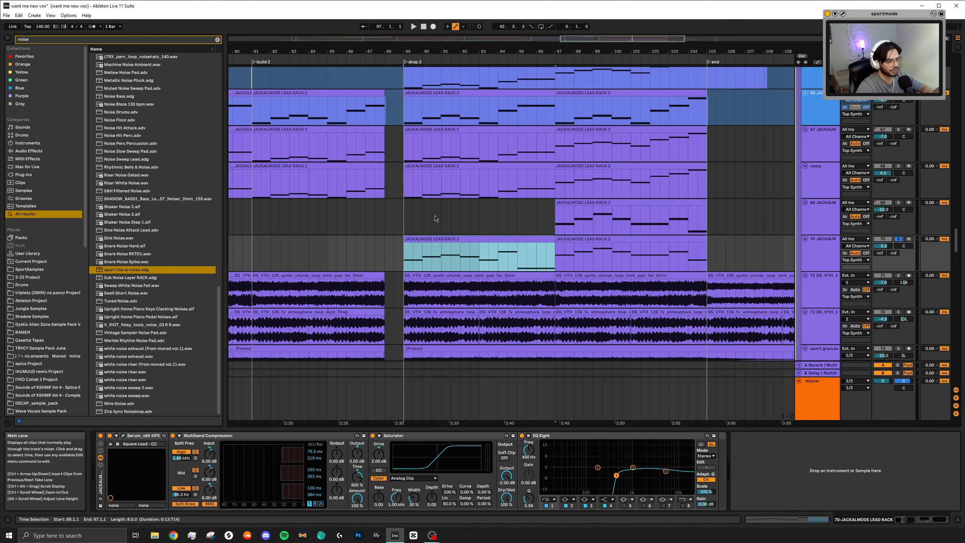
key(space)
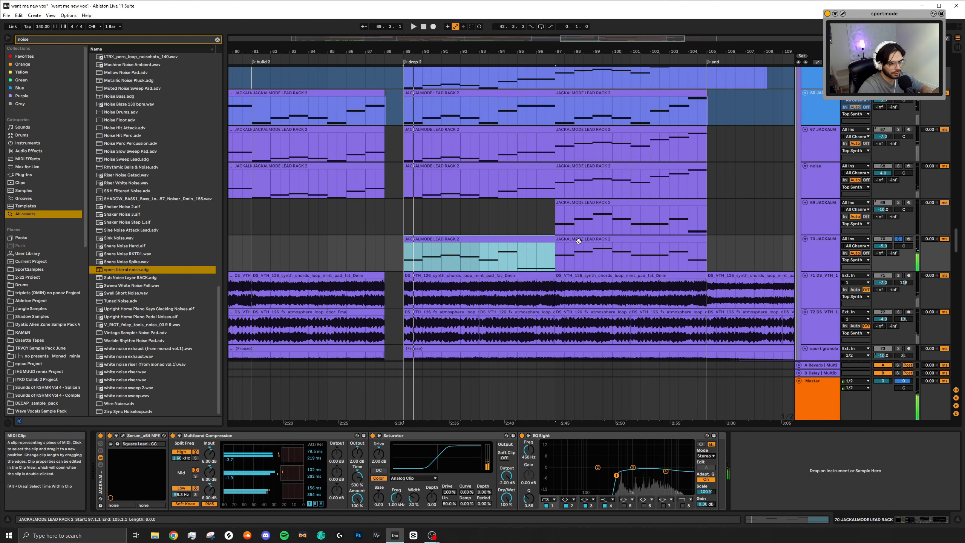
key(space)
Solo lead track 67 together with track 70 and play both from 97.1.1.
click(598, 239)
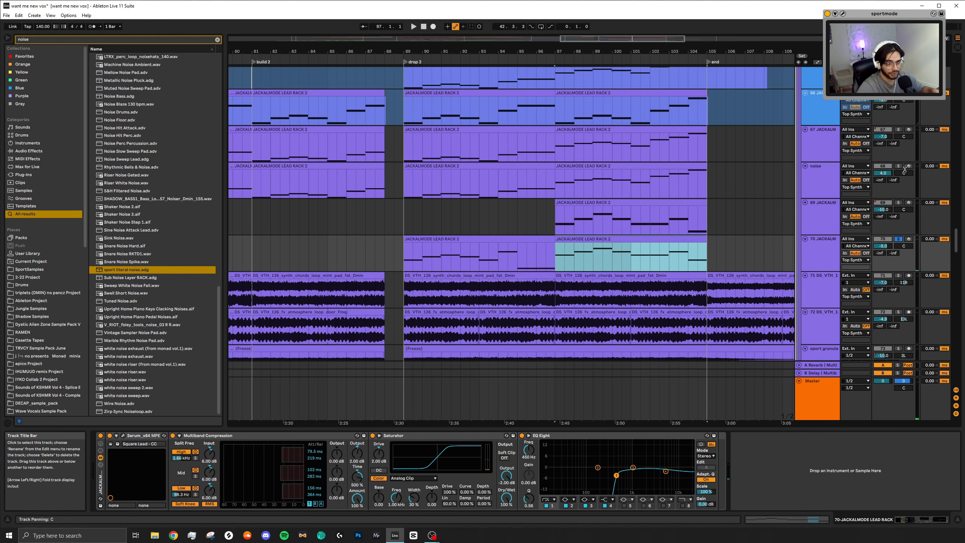
scroll(902, 167, up, 2)
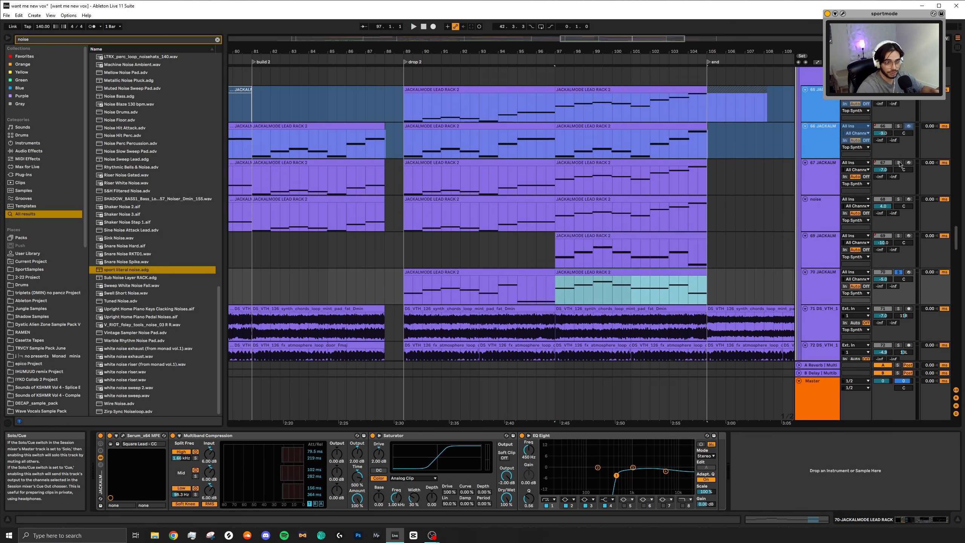
click(898, 163)
scroll(689, 270, down, 3)
click(626, 224)
key(space)
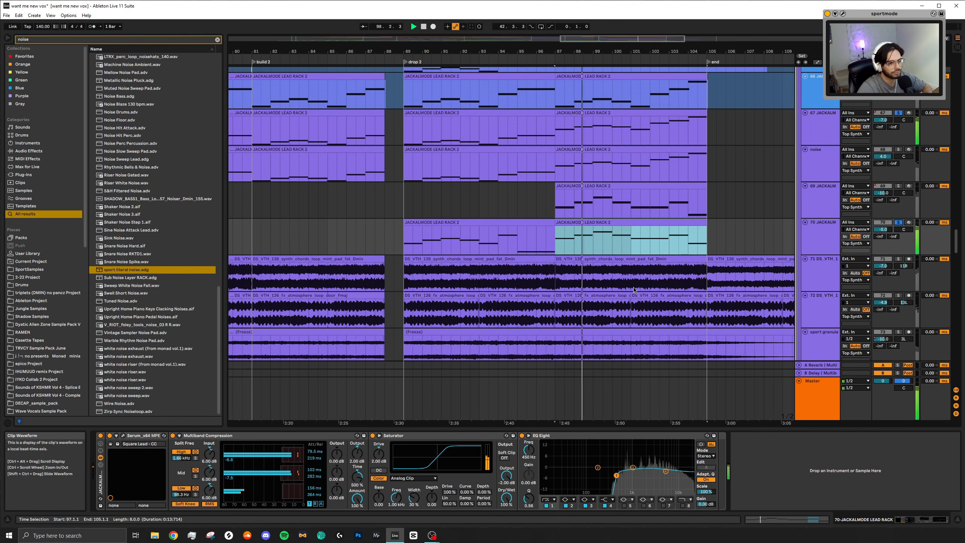
scroll(633, 290, right, 5)
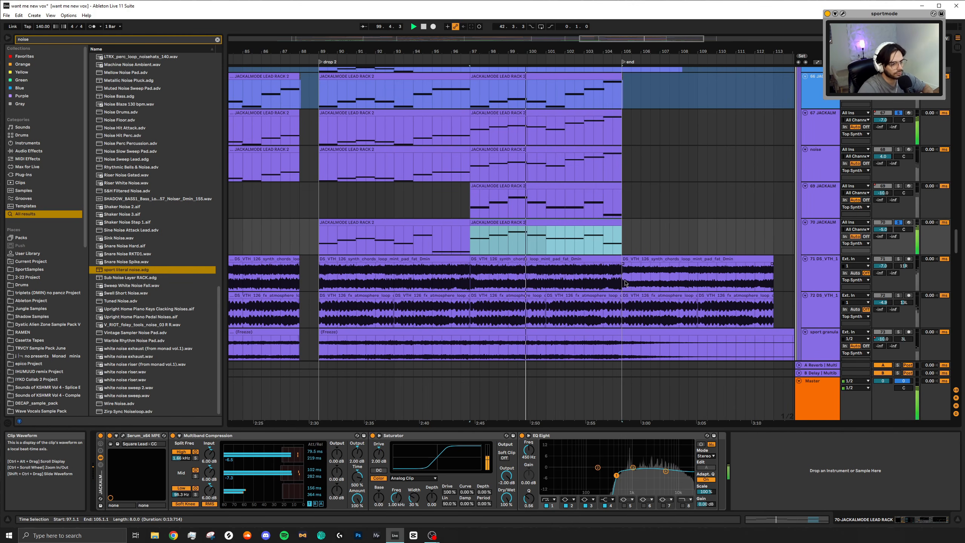
Unsolo the lead tracks and keep playing past drop 2 while examining the Top Synth and VOX tracks across the arrangement.
click(898, 223)
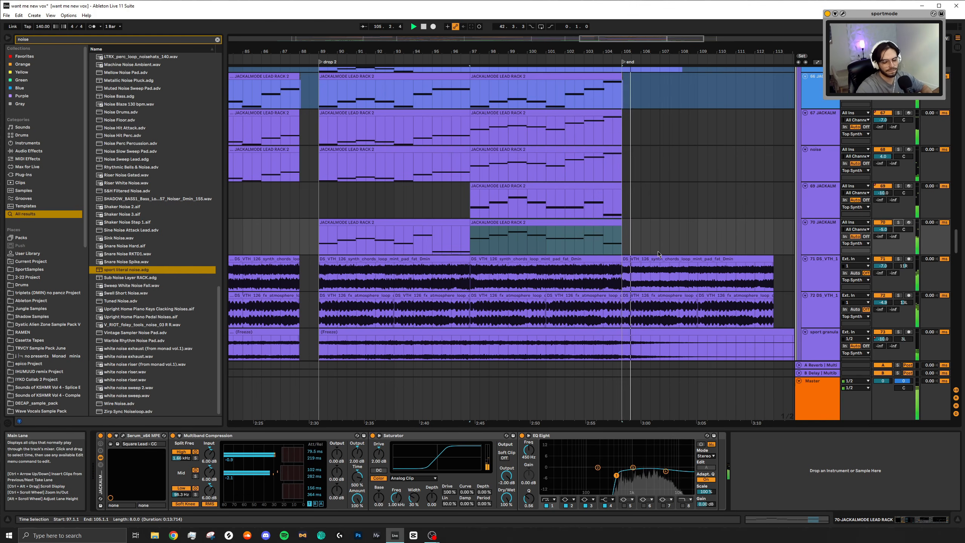
scroll(646, 236, down, 7)
scroll(642, 266, down, 15)
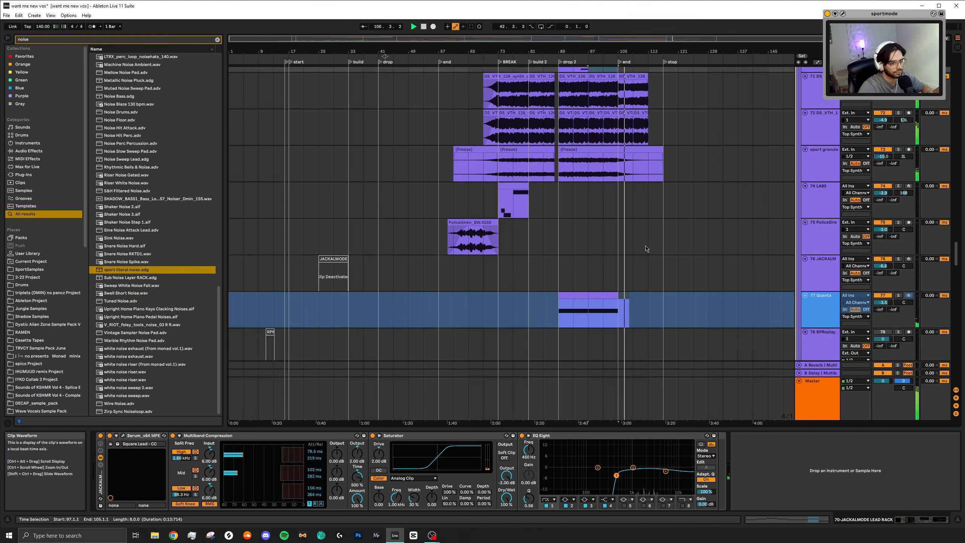
scroll(638, 304, down, 15)
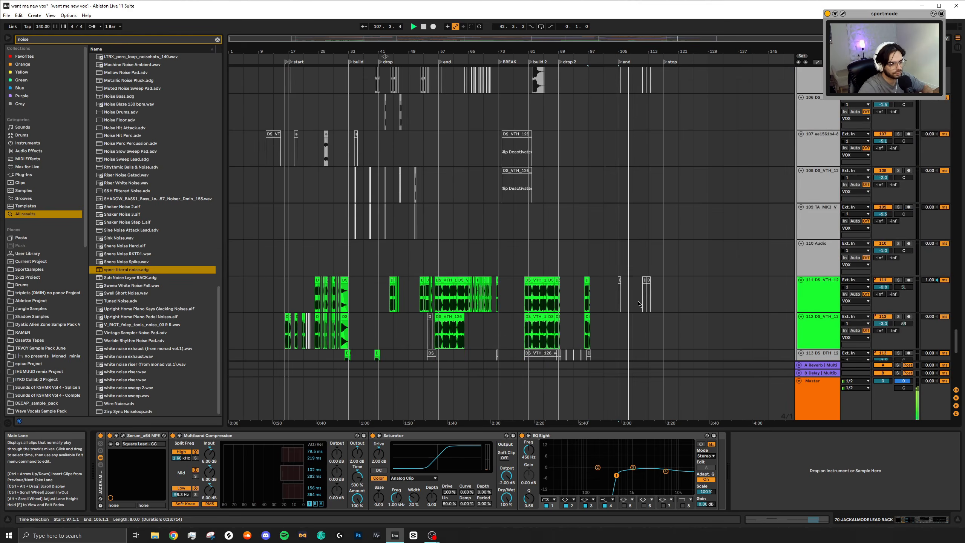
scroll(759, 162, up, 20)
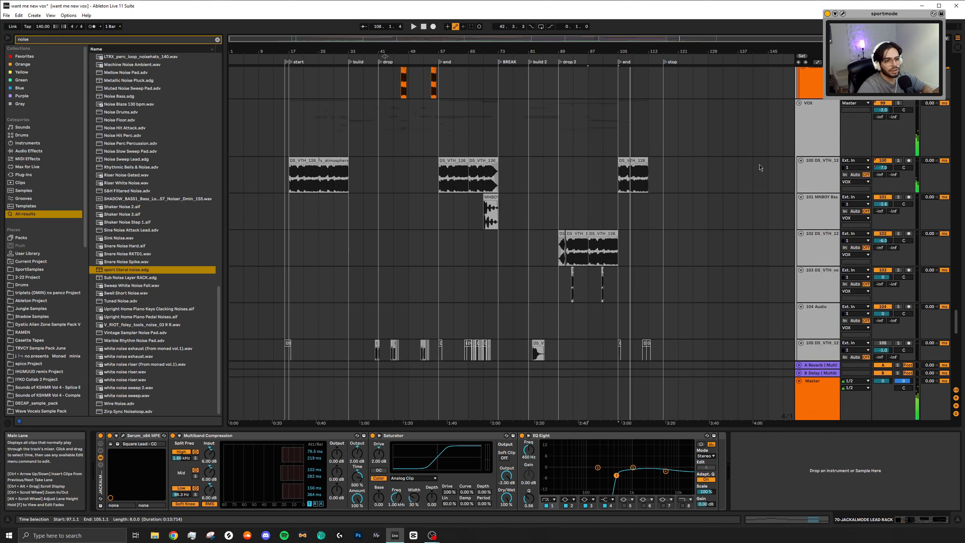
Fold all groups, mark the SIDECHAIN group's first and second drops in turn, and set the insert marker to 85.1.1.
key(alt+u)
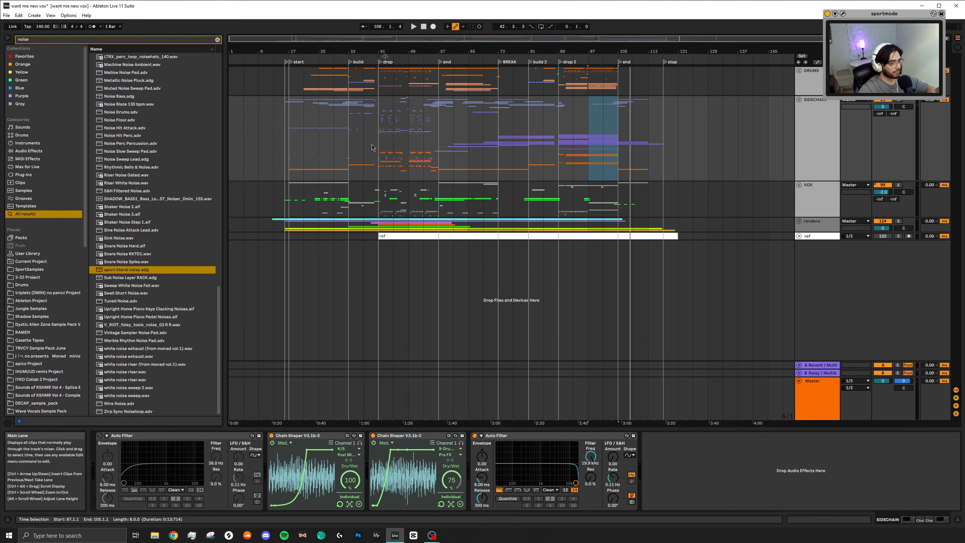
drag(378, 147, 600, 147)
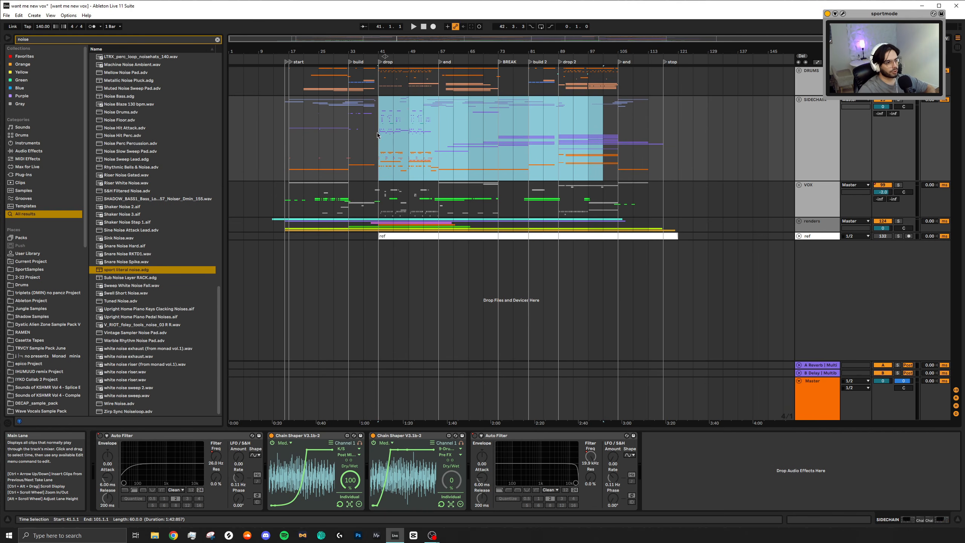
drag(377, 135, 443, 143)
drag(558, 145, 633, 148)
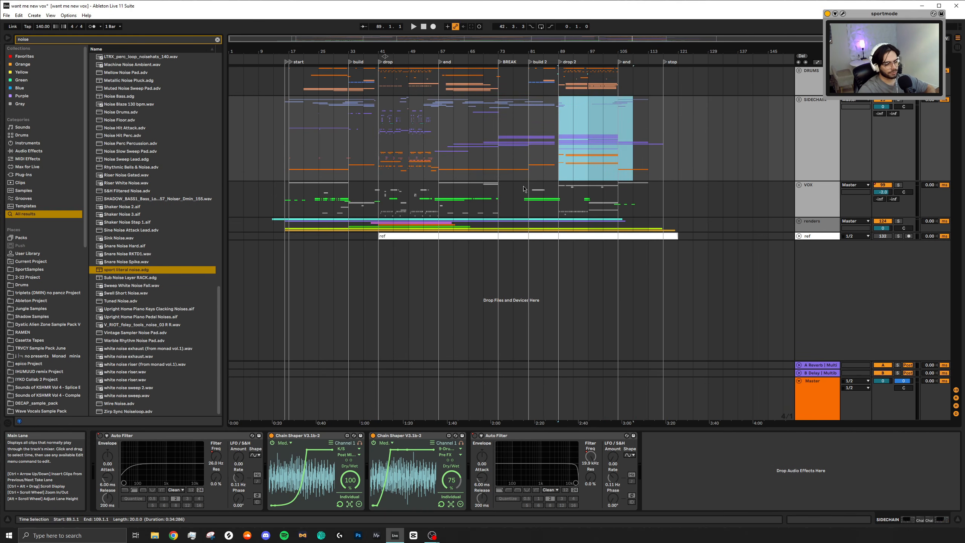
click(544, 156)
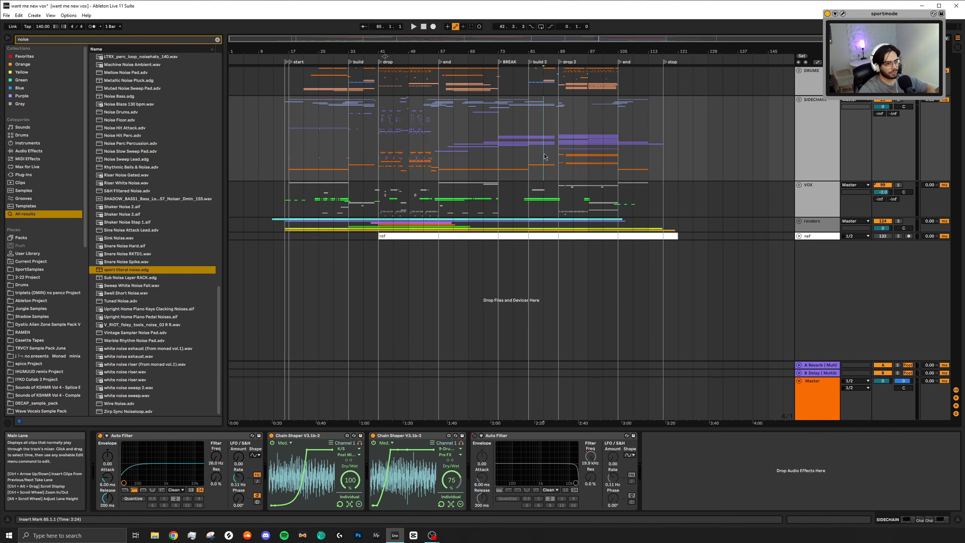